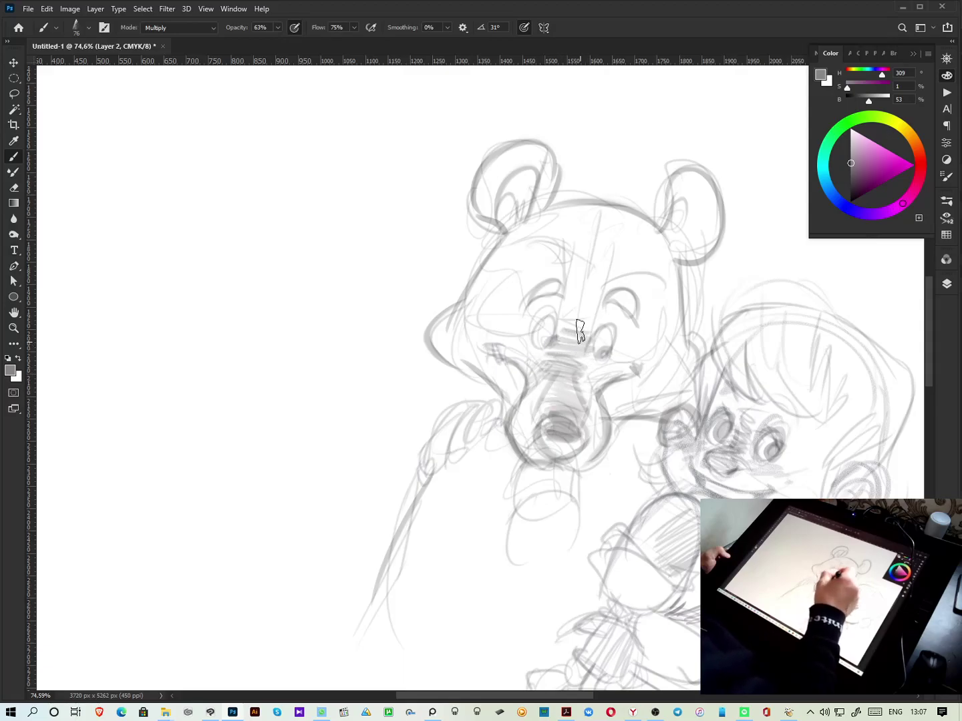
Shade the bear's cheek, the bridge of its muzzle and the area beside its eye with light brush strokes
mouse_move(533, 347)
left_mouse_down()
mouse_move(523, 397)
mouse_move(496, 389)
mouse_move(553, 392)
mouse_move(469, 357)
left_mouse_up()
mouse_move(567, 426)
left_mouse_down()
mouse_move(491, 378)
mouse_move(509, 387)
mouse_move(552, 349)
mouse_move(535, 348)
mouse_move(526, 333)
left_mouse_up()
left_click_drag(466, 333, 461, 344)
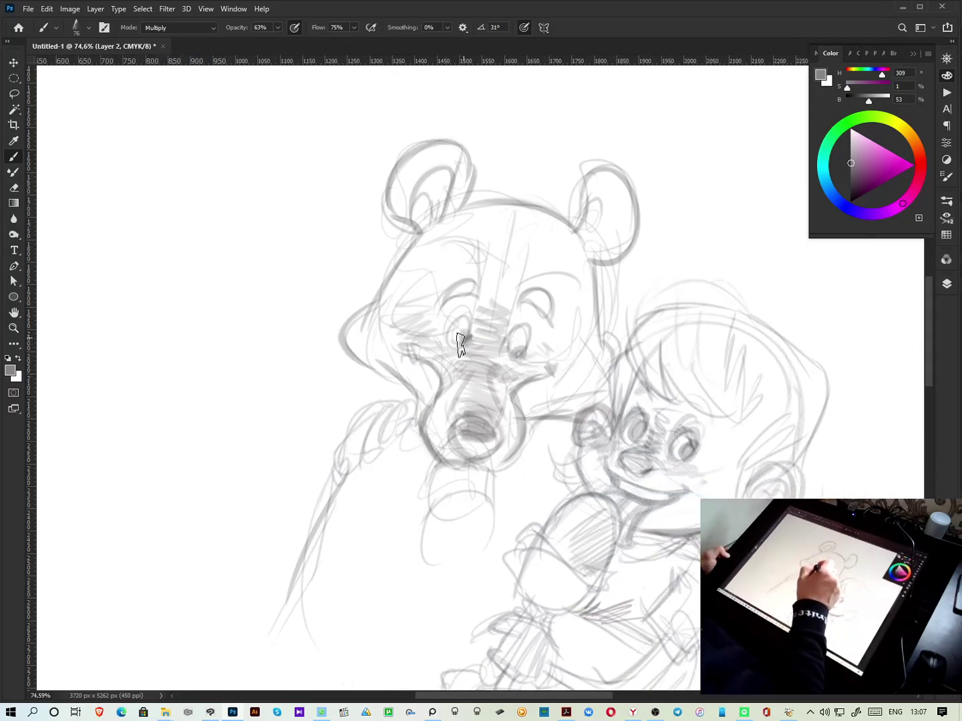
Darken the bear's eyes, eyebrows and nose with a size 45 brush in dark purple-grey (H 309, S 16, B 27)
right_click(526, 338)
left_click(466, 337, "alt")
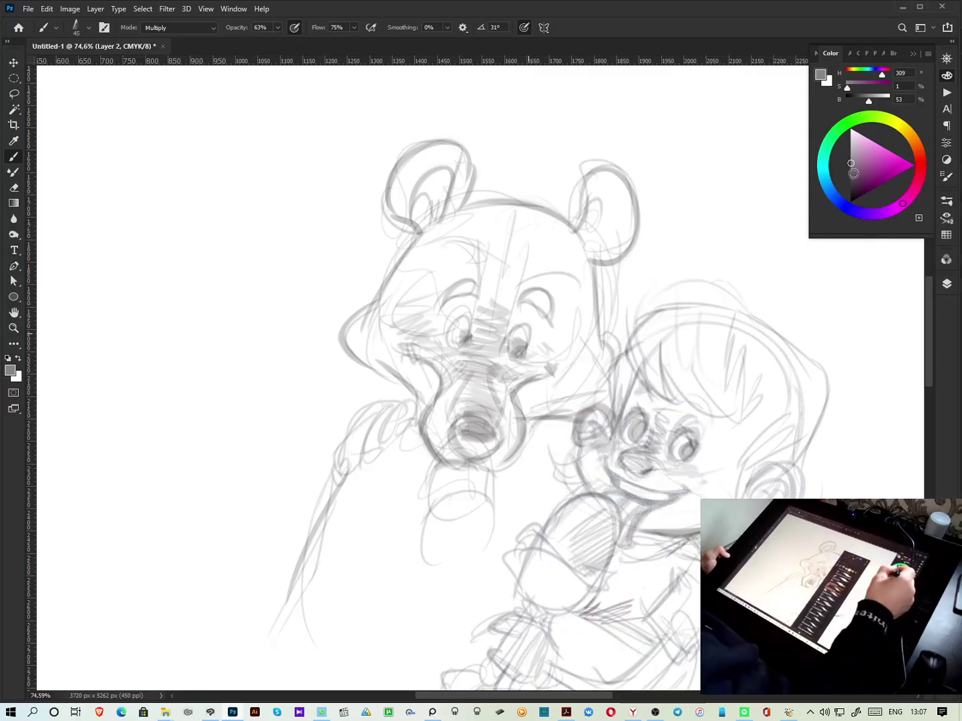
mouse_move(466, 333)
left_mouse_down()
mouse_move(517, 340)
mouse_move(502, 338)
mouse_move(520, 353)
left_mouse_up()
mouse_move(442, 313)
left_mouse_down()
mouse_move(476, 299)
mouse_move(462, 281)
mouse_move(534, 276)
mouse_move(534, 302)
mouse_move(551, 324)
left_mouse_up()
left_click_drag(496, 264, 489, 304)
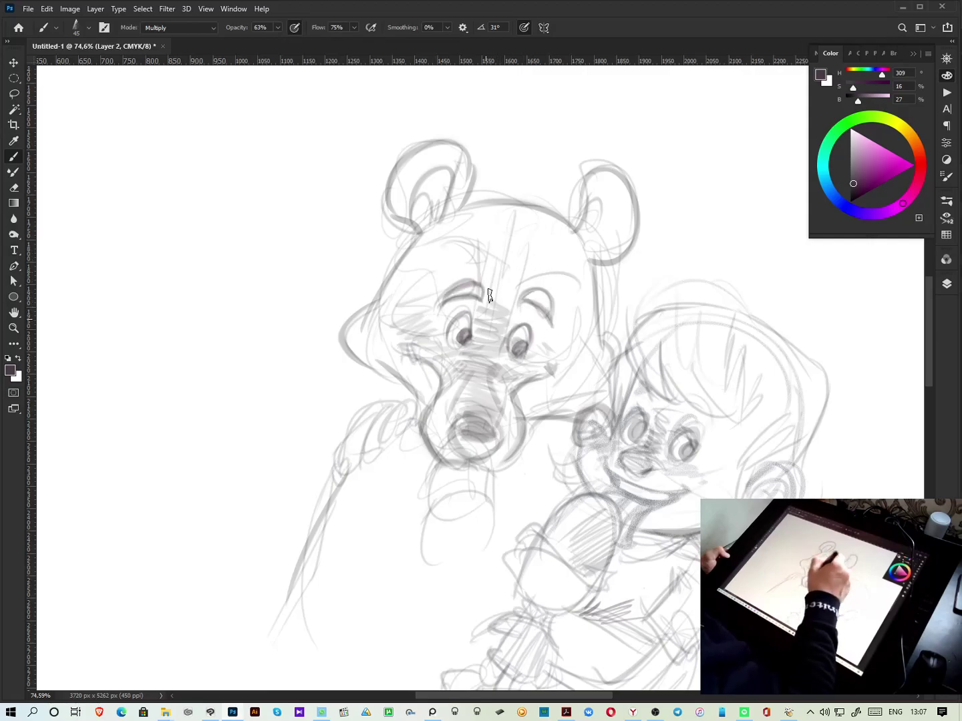
mouse_move(445, 431)
left_mouse_down()
mouse_move(466, 441)
mouse_move(498, 441)
mouse_move(485, 455)
mouse_move(460, 453)
mouse_move(490, 447)
mouse_move(472, 429)
mouse_move(483, 435)
mouse_move(472, 430)
mouse_move(494, 412)
left_mouse_up()
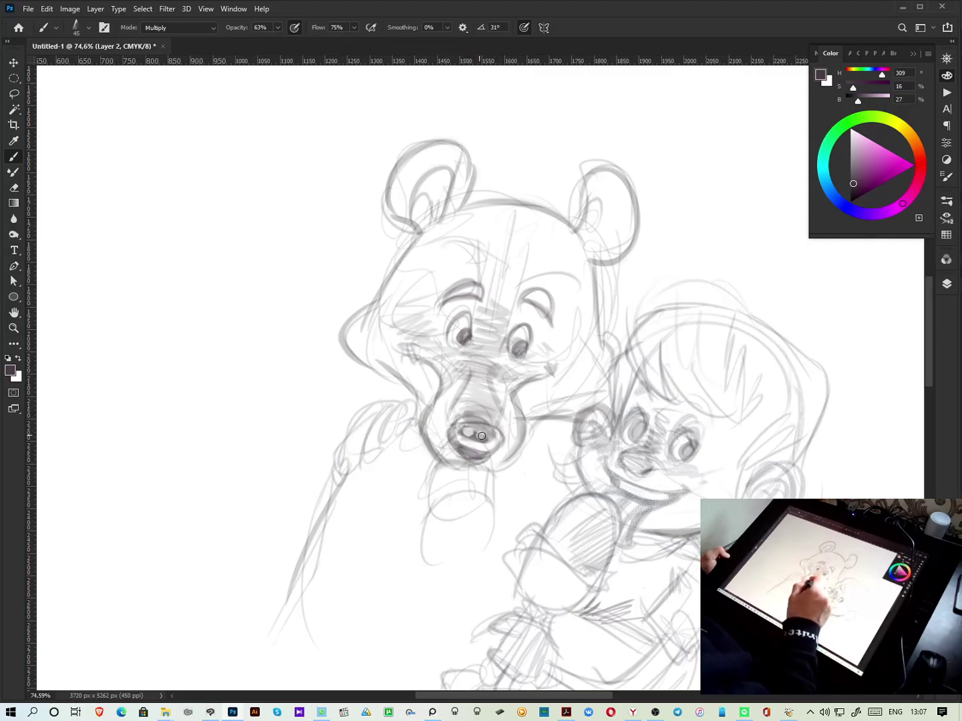
mouse_move(479, 429)
left_mouse_down()
mouse_move(455, 415)
mouse_move(496, 427)
mouse_move(457, 405)
mouse_move(505, 438)
left_mouse_up()
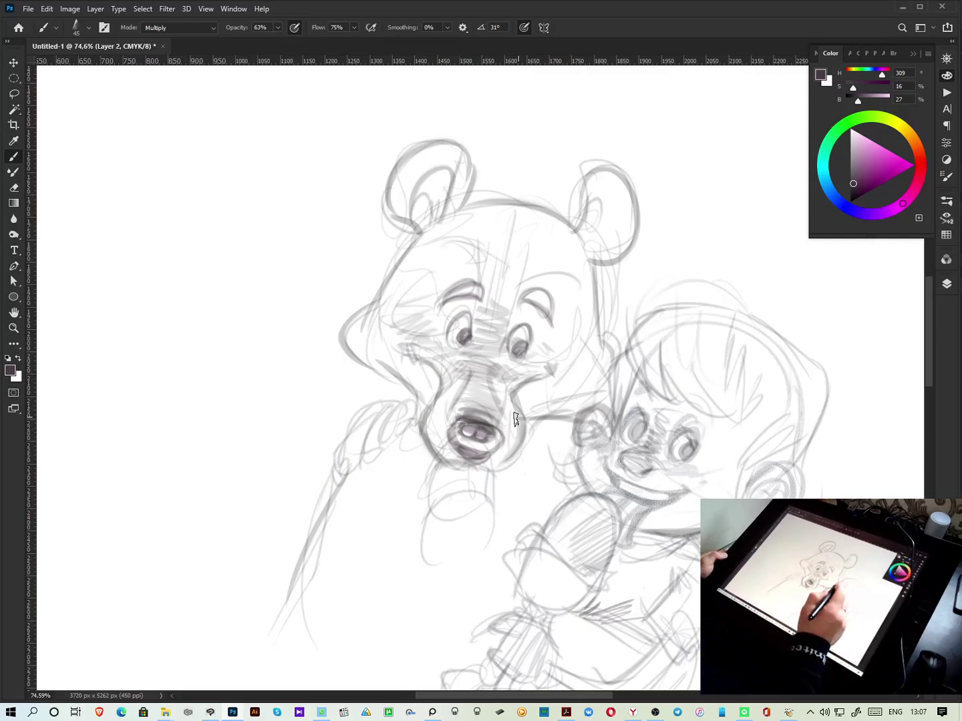
Define the bear's open mouth below the muzzle and outline the rounded ice cream bar in front of it
mouse_move(435, 468)
left_mouse_down()
mouse_move(412, 518)
mouse_move(430, 511)
left_mouse_up()
mouse_move(490, 467)
left_mouse_down()
mouse_move(492, 502)
mouse_move(461, 579)
left_mouse_up()
mouse_move(468, 486)
left_mouse_down()
mouse_move(467, 580)
mouse_move(482, 588)
left_mouse_up()
left_click_drag(427, 520, 418, 575)
left_click_drag(555, 595, 586, 498)
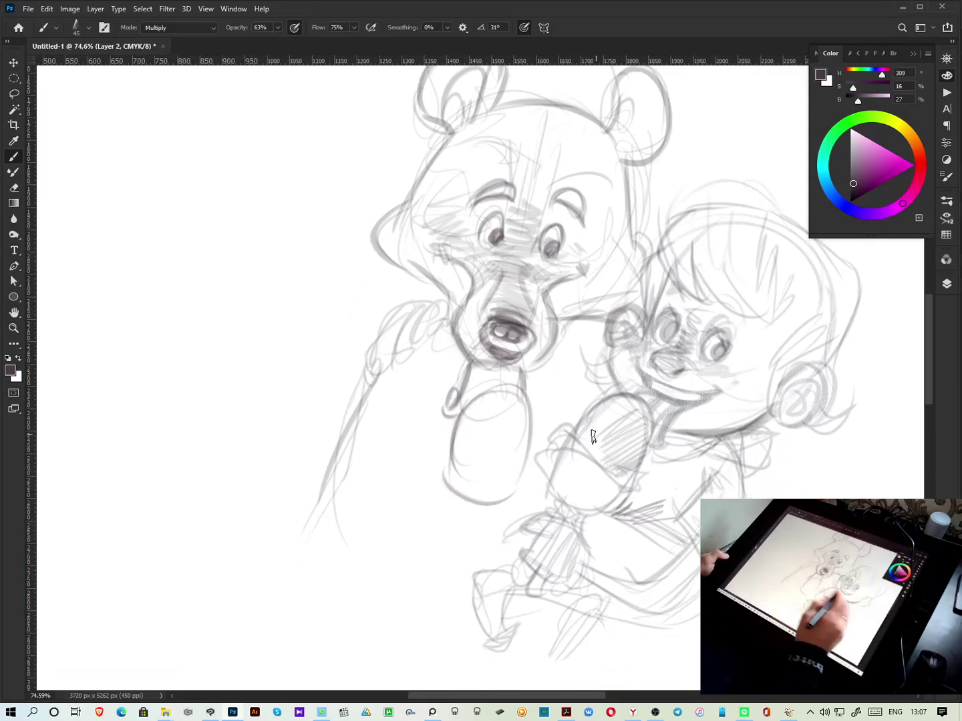
Sketch the stick and the bear's rounded lower form under the ice cream, and add the coating edge and shading to the bar
mouse_move(423, 525)
left_mouse_down()
mouse_move(497, 520)
mouse_move(404, 535)
left_mouse_up()
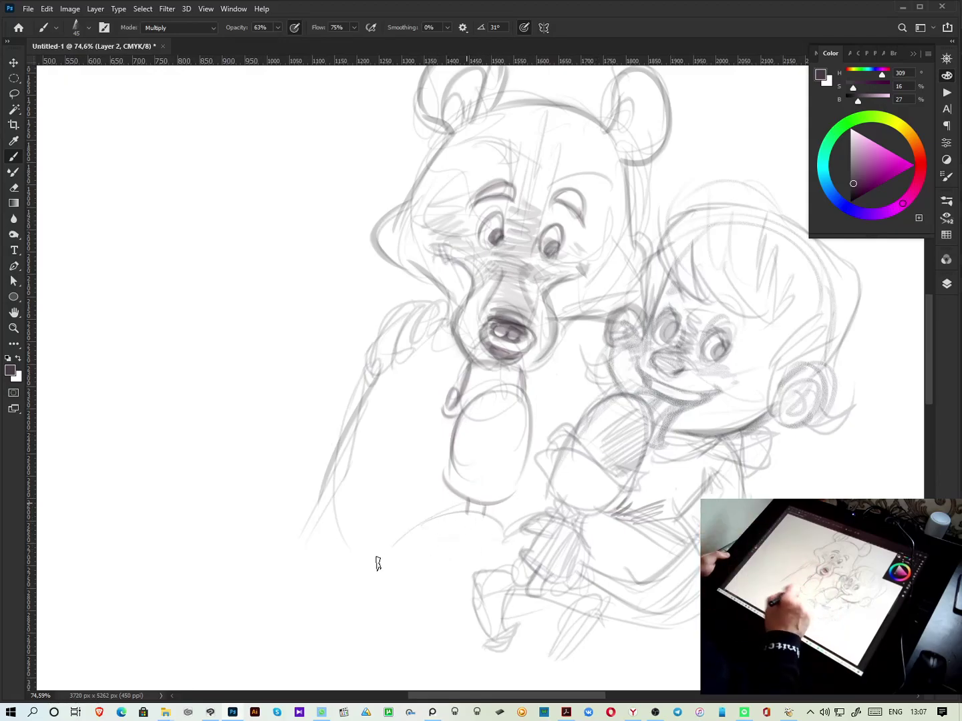
left_click_drag(379, 593, 448, 604)
mouse_move(494, 533)
left_mouse_down()
mouse_move(451, 532)
mouse_move(491, 520)
mouse_move(480, 557)
mouse_move(416, 535)
mouse_move(500, 534)
mouse_move(487, 549)
mouse_move(478, 548)
mouse_move(466, 512)
left_mouse_up()
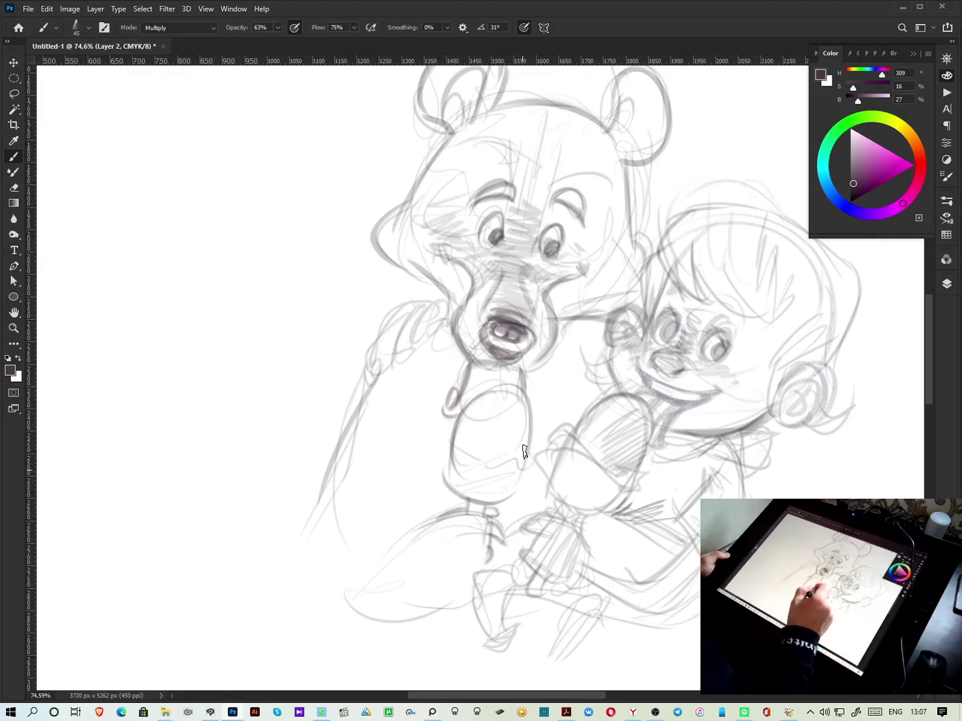
mouse_move(445, 447)
left_mouse_down()
mouse_move(466, 445)
mouse_move(481, 433)
mouse_move(466, 395)
mouse_move(512, 414)
mouse_move(520, 440)
mouse_move(466, 429)
mouse_move(504, 447)
mouse_move(467, 446)
mouse_move(458, 432)
mouse_move(464, 501)
mouse_move(485, 505)
mouse_move(504, 479)
left_mouse_up()
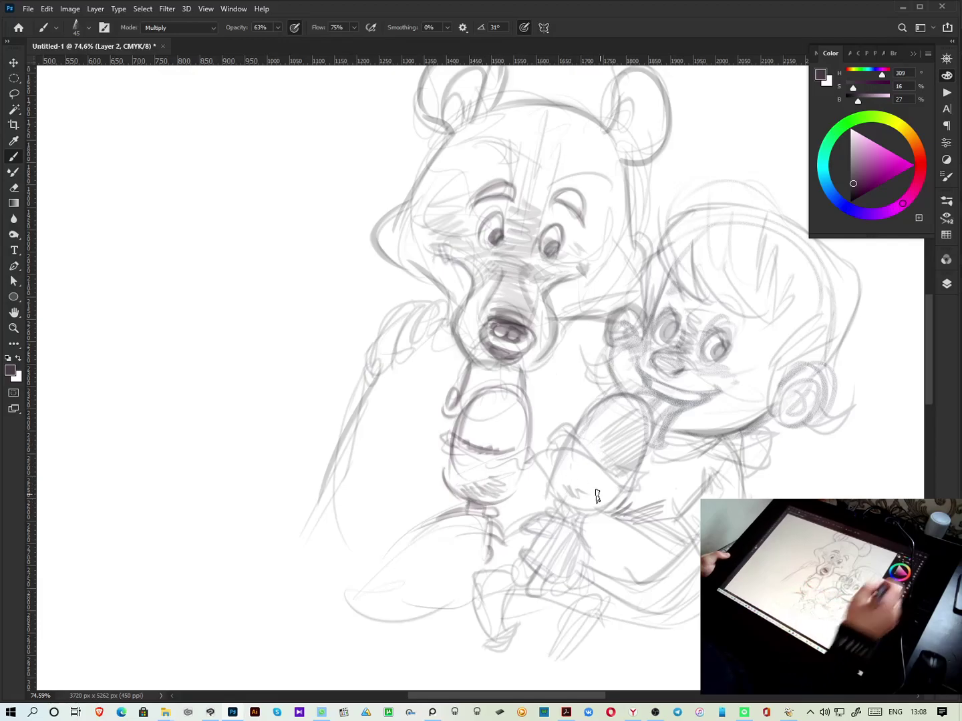
Darken the boy's eyes and eyebrows and the bear's chin with a dark blue-grey (H 205, S 5, B 34)
left_click(827, 186)
left_click(851, 177)
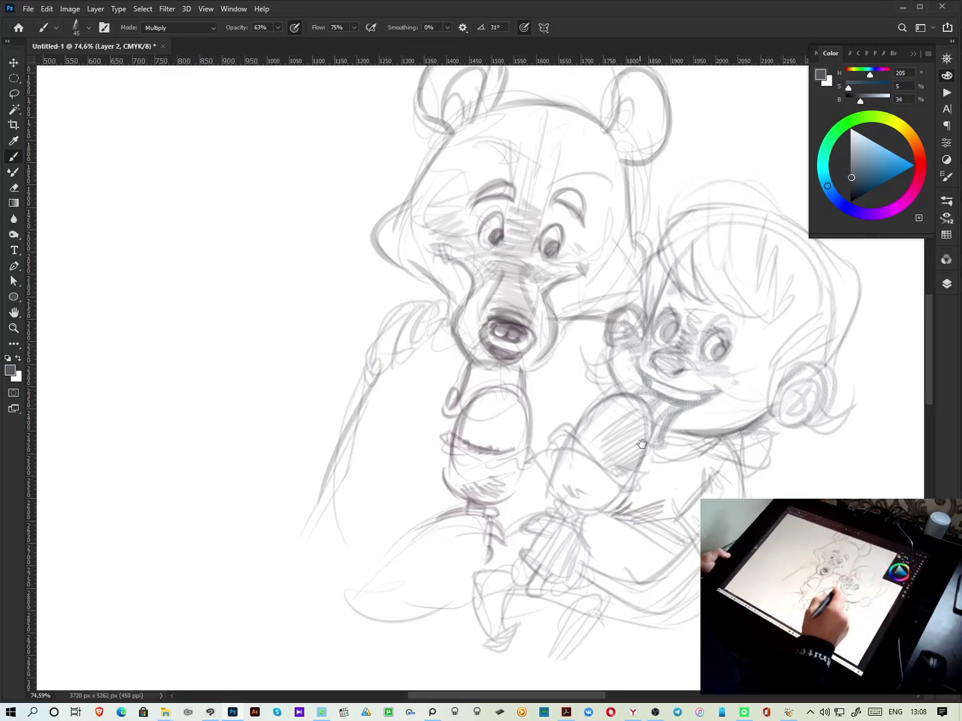
scroll(747, 349, "down", 3)
scroll(413, 542, "down", 2)
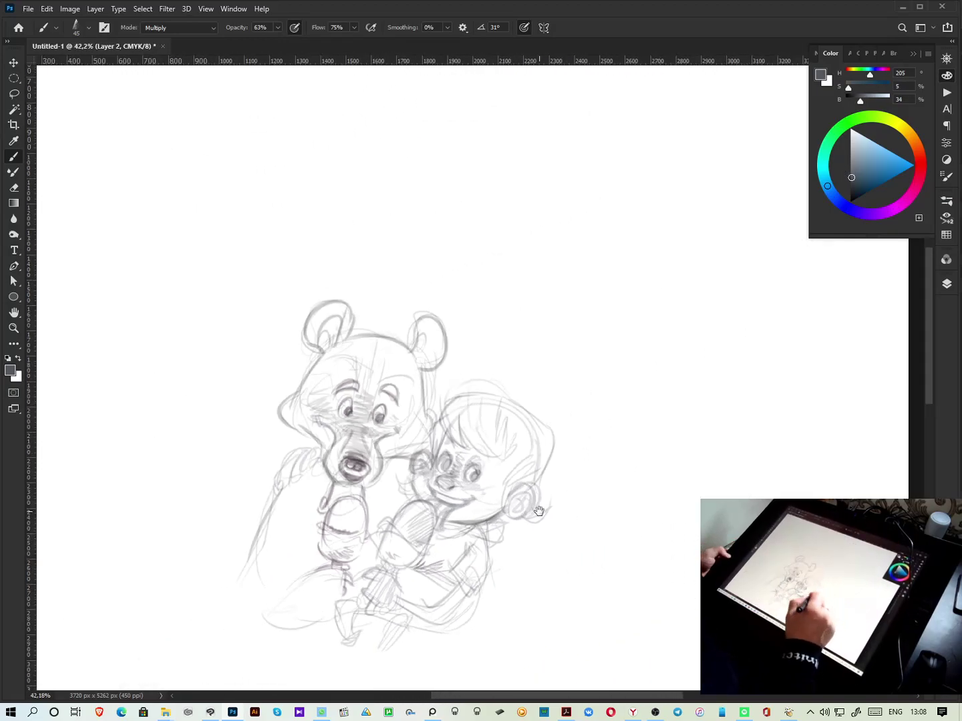
scroll(588, 455, "up", 1)
scroll(642, 457, "up", 3)
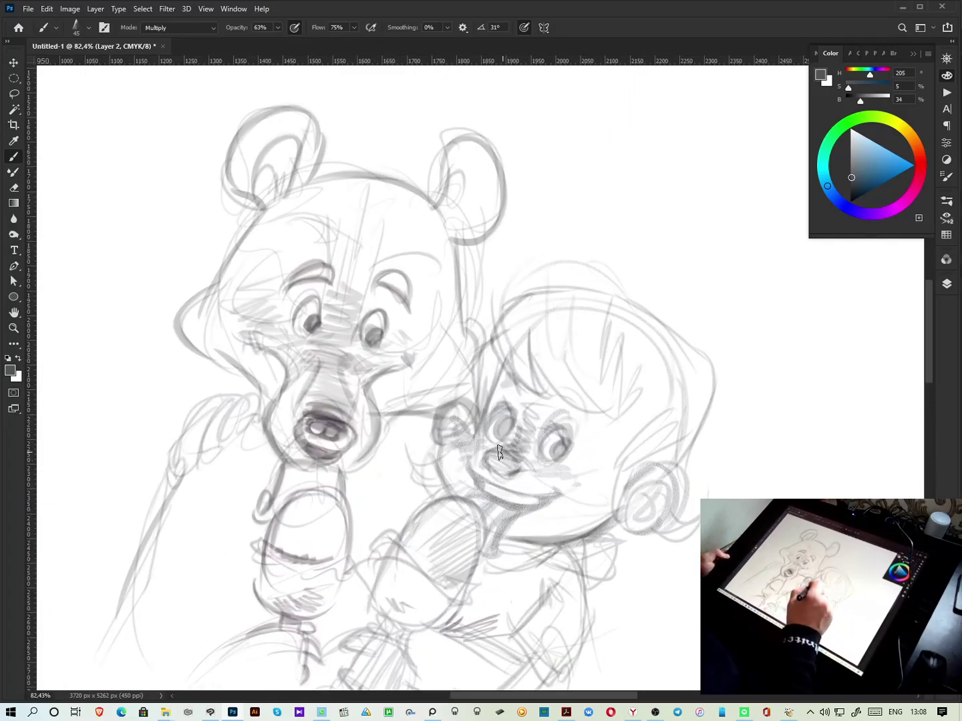
left_click_drag(499, 419, 501, 438)
mouse_move(562, 451)
left_mouse_down()
mouse_move(555, 426)
mouse_move(531, 419)
mouse_move(501, 431)
mouse_move(504, 418)
mouse_move(552, 437)
mouse_move(552, 451)
mouse_move(575, 431)
left_mouse_up()
mouse_move(501, 394)
left_mouse_down()
mouse_move(526, 386)
mouse_move(586, 433)
left_mouse_up()
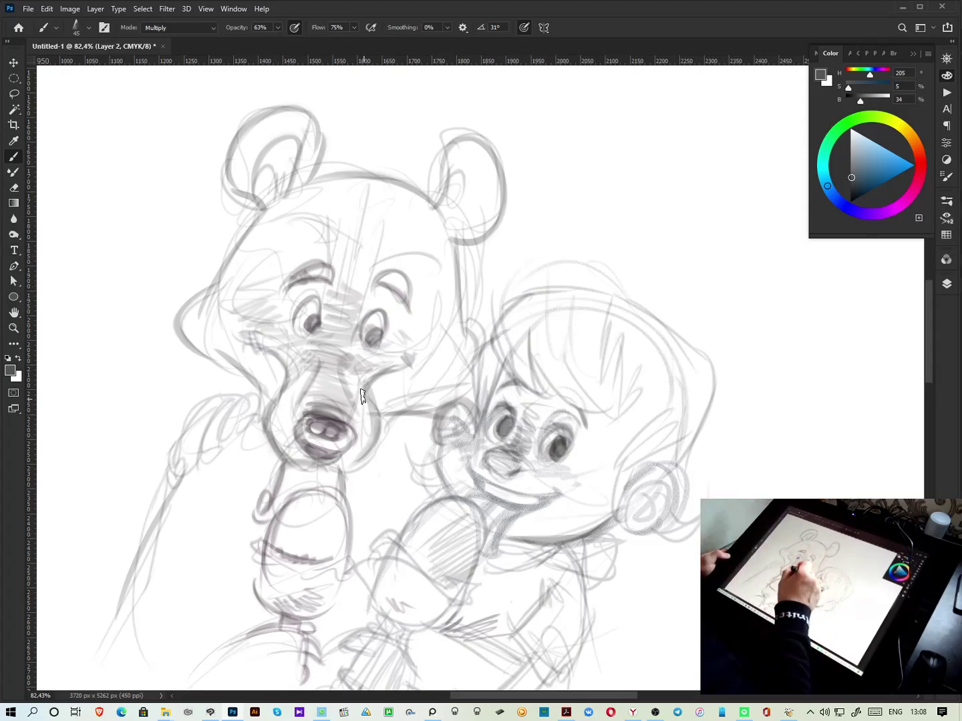
mouse_move(298, 483)
left_mouse_down()
mouse_move(304, 467)
mouse_move(341, 451)
left_mouse_up()
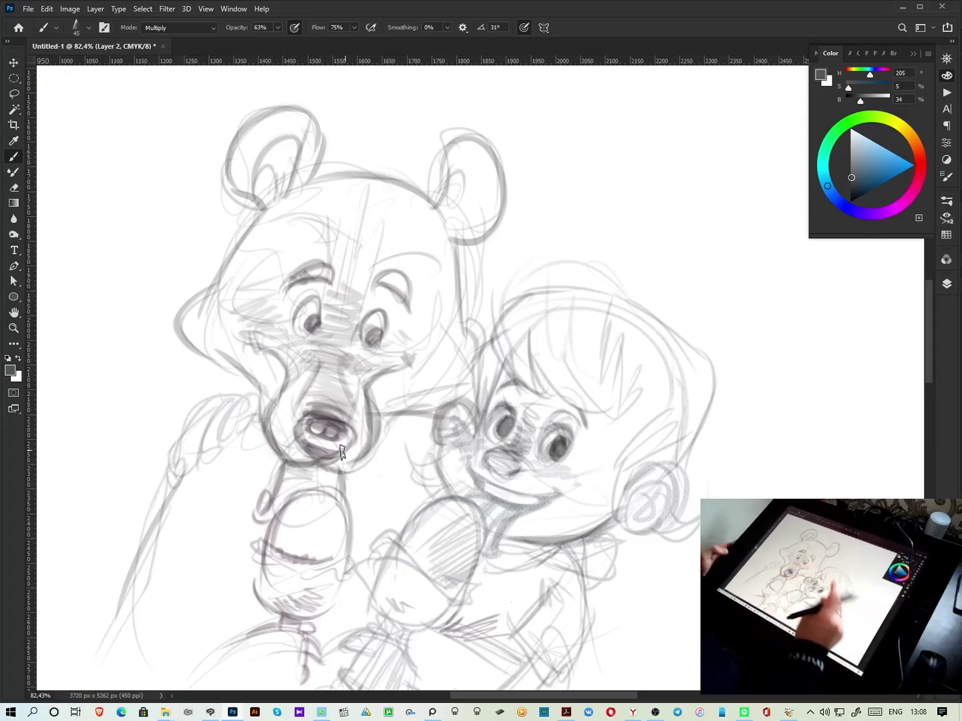
Erase small highlights in the boy's pupils using an 18 px hard round eraser
scroll(341, 451, "down", 4)
scroll(341, 452, "up", 2)
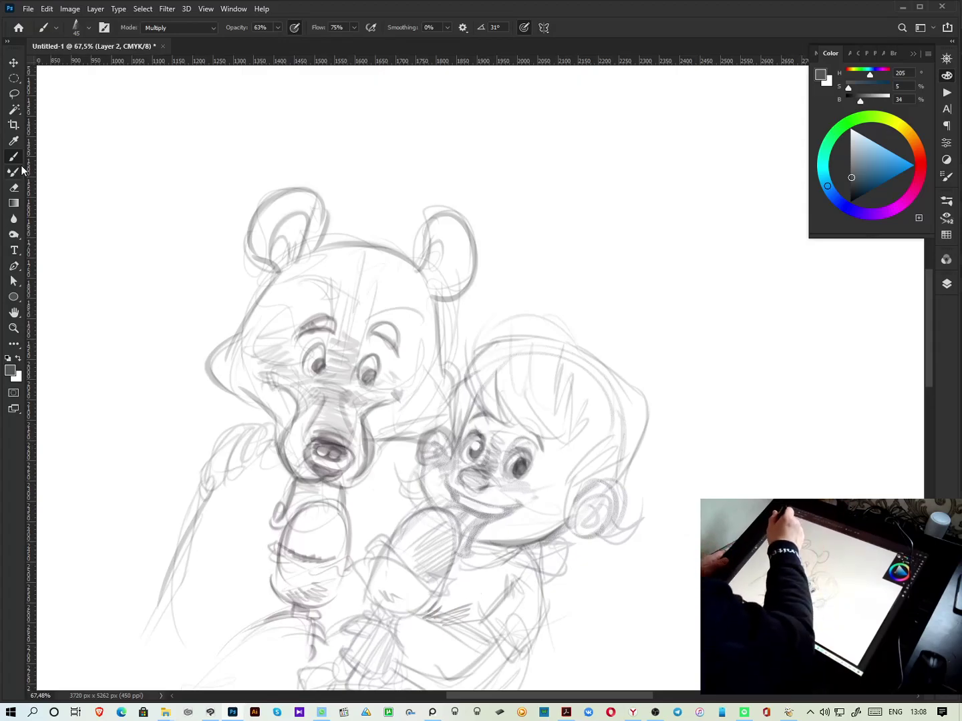
left_click(15, 188)
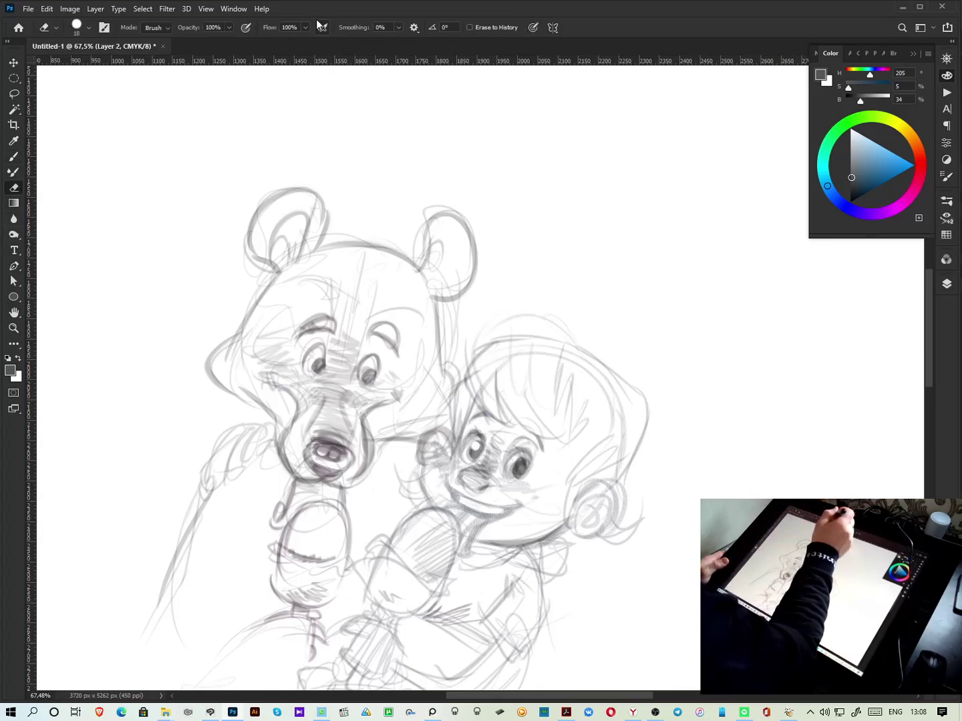
right_click(477, 164)
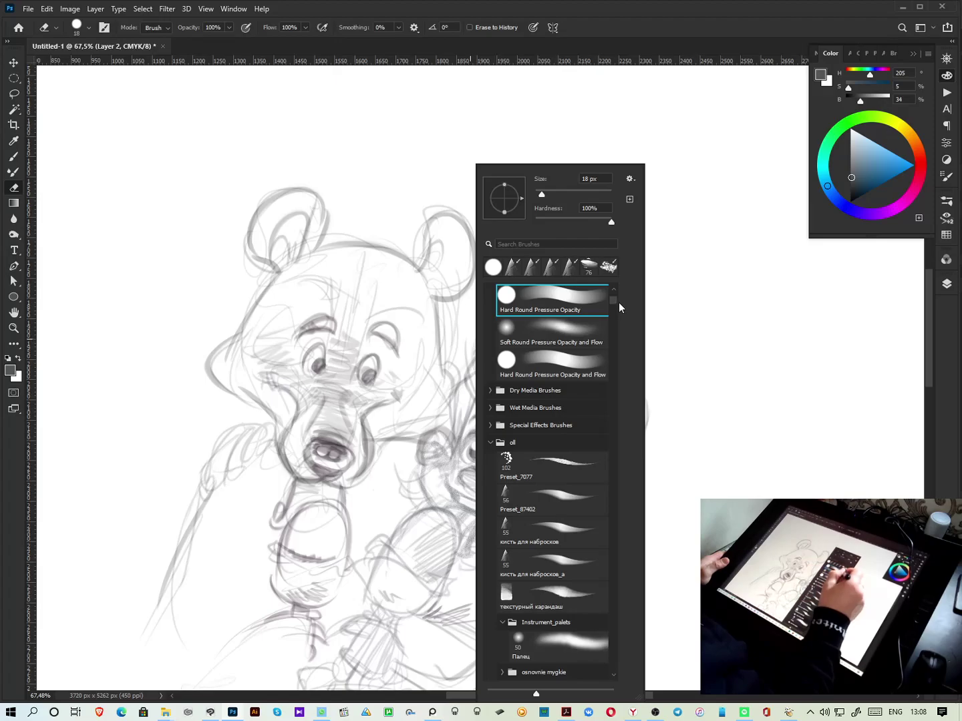
left_click_drag(616, 302, 618, 296)
left_click(571, 414)
left_click(681, 326)
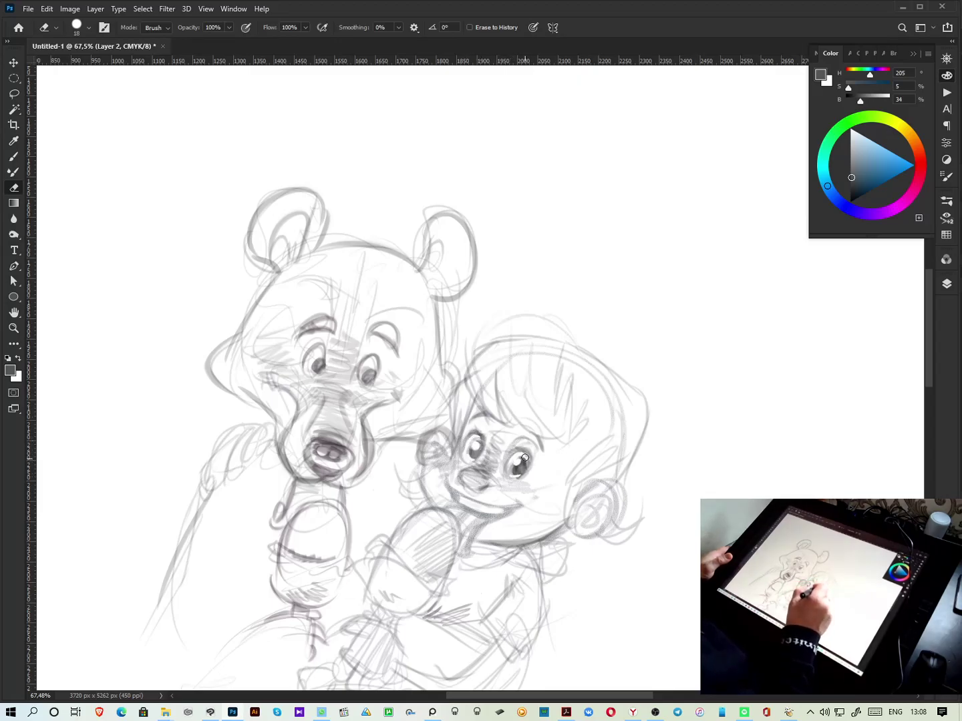
scroll(528, 438, "down", 3)
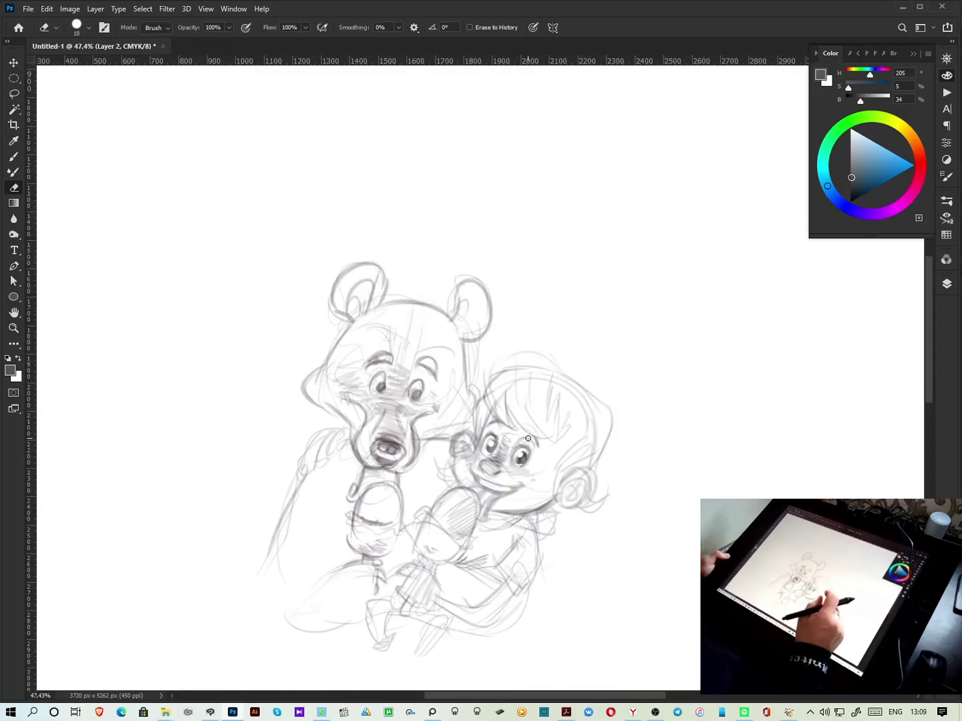
Strengthen the boy's hair strands, both ears and the outer contour of his hair with the brush
key("b")
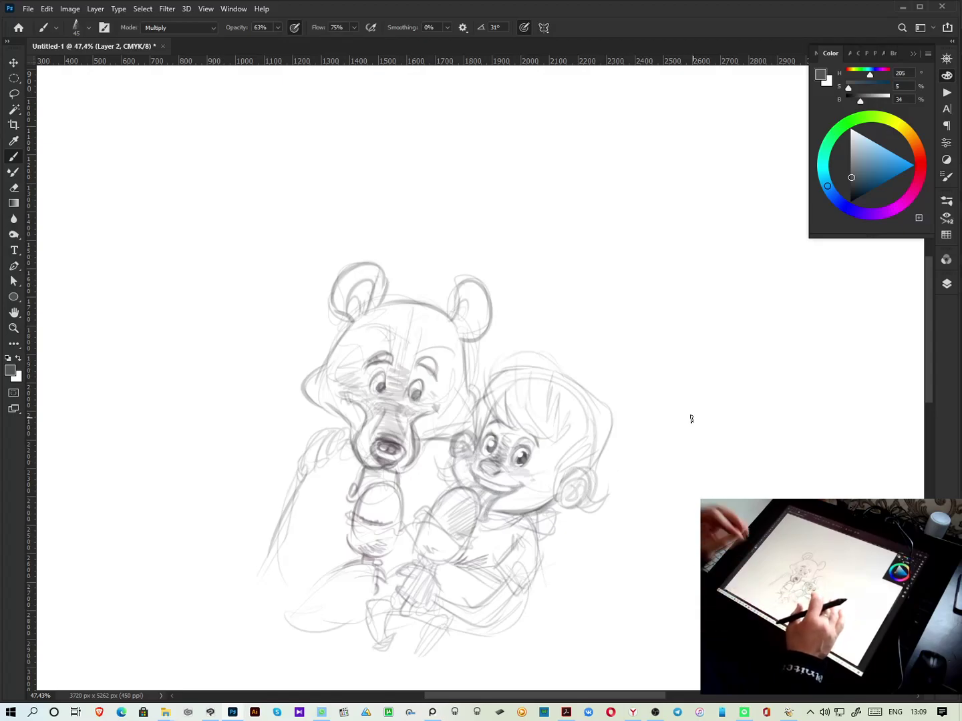
scroll(575, 415, "up", 3)
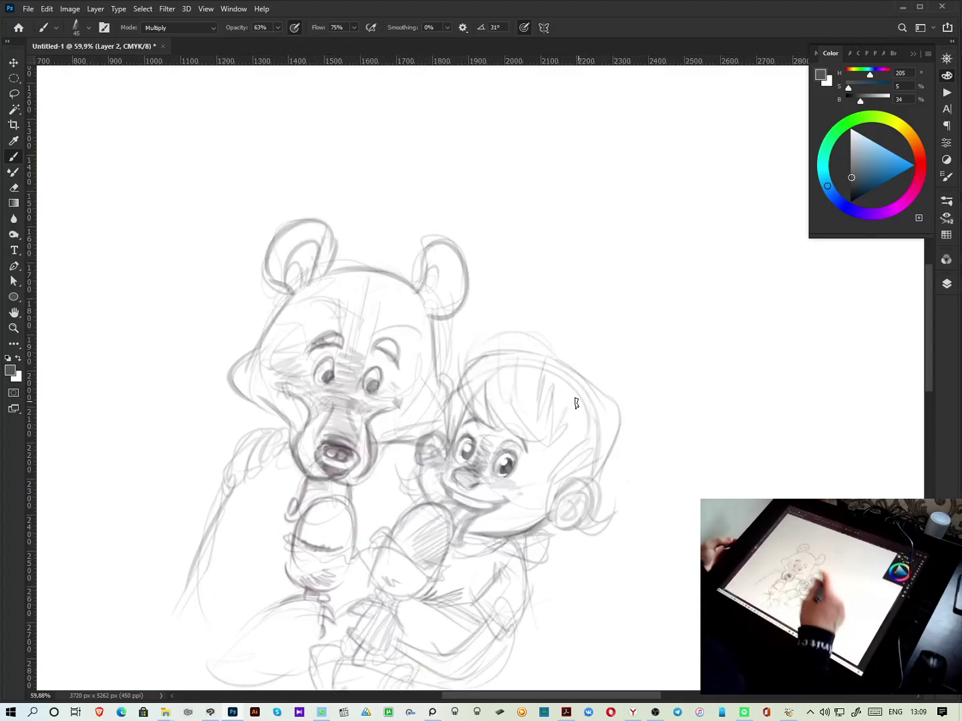
left_click_drag(514, 426, 562, 423)
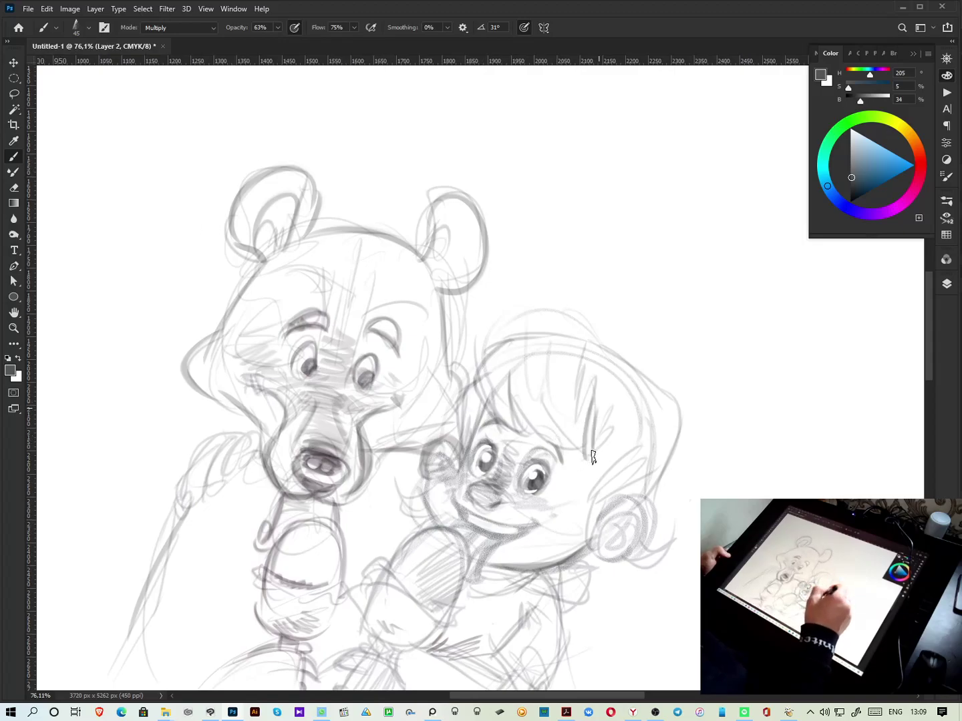
mouse_move(604, 477)
left_mouse_down()
mouse_move(585, 556)
mouse_move(611, 488)
mouse_move(628, 504)
mouse_move(588, 536)
mouse_move(601, 518)
mouse_move(627, 520)
mouse_move(635, 495)
mouse_move(604, 562)
left_mouse_up()
mouse_move(447, 457)
left_mouse_down()
mouse_move(429, 488)
mouse_move(471, 471)
mouse_move(437, 482)
mouse_move(436, 469)
mouse_move(463, 486)
left_mouse_up()
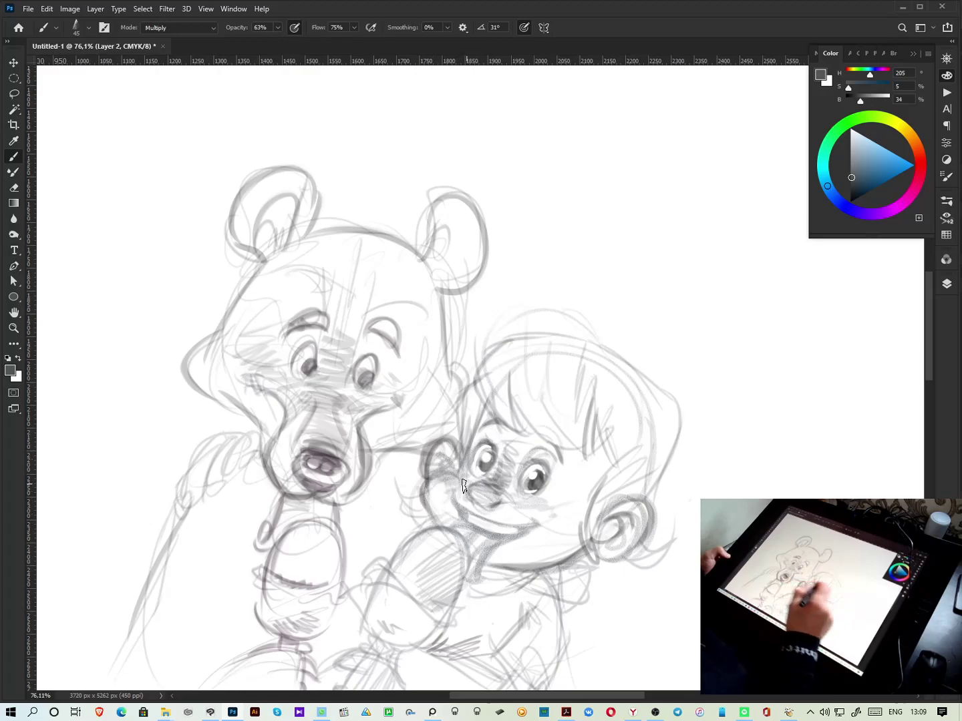
mouse_move(595, 469)
left_mouse_down()
mouse_move(594, 497)
mouse_move(620, 464)
mouse_move(624, 502)
mouse_move(652, 510)
mouse_move(660, 396)
mouse_move(675, 478)
left_mouse_up()
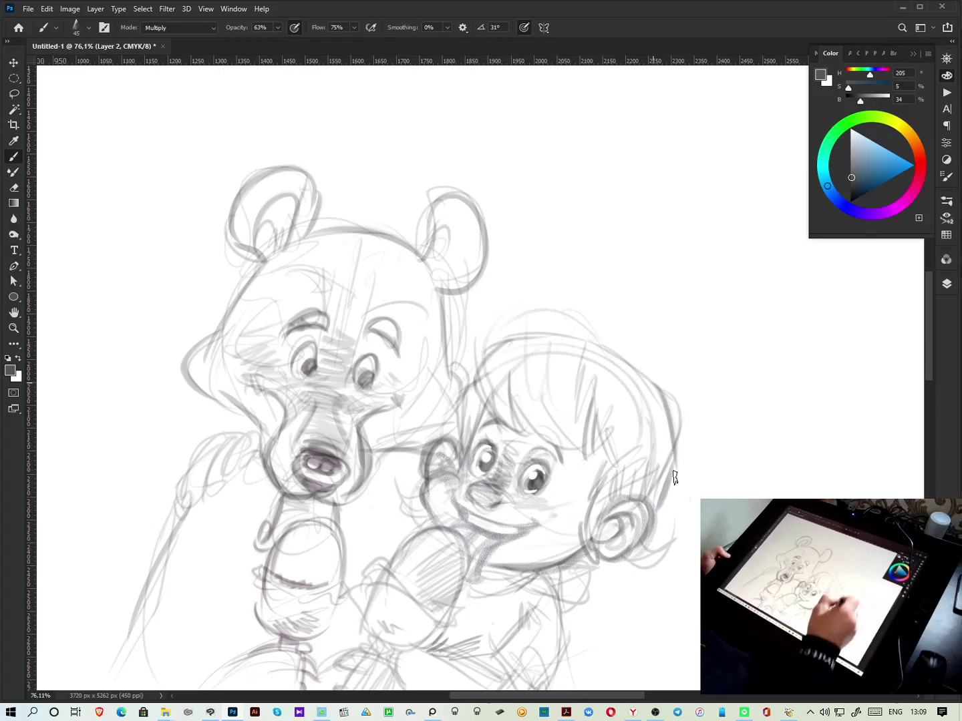
mouse_move(627, 365)
left_mouse_down()
mouse_move(463, 374)
mouse_move(524, 326)
mouse_move(498, 382)
mouse_move(566, 380)
left_mouse_up()
Darken the boy's smile and neckline, and define the contour where his hair meets the bear's head
mouse_move(465, 521)
left_mouse_down()
mouse_move(520, 538)
mouse_move(537, 521)
left_mouse_up()
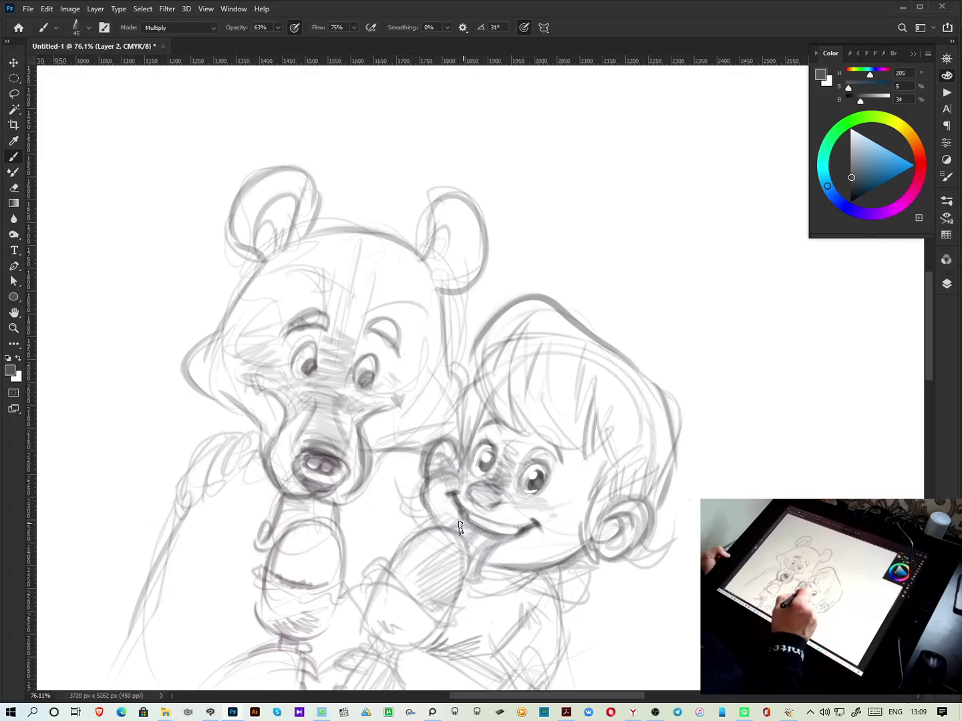
mouse_move(491, 556)
left_mouse_down()
mouse_move(465, 587)
mouse_move(475, 580)
left_mouse_up()
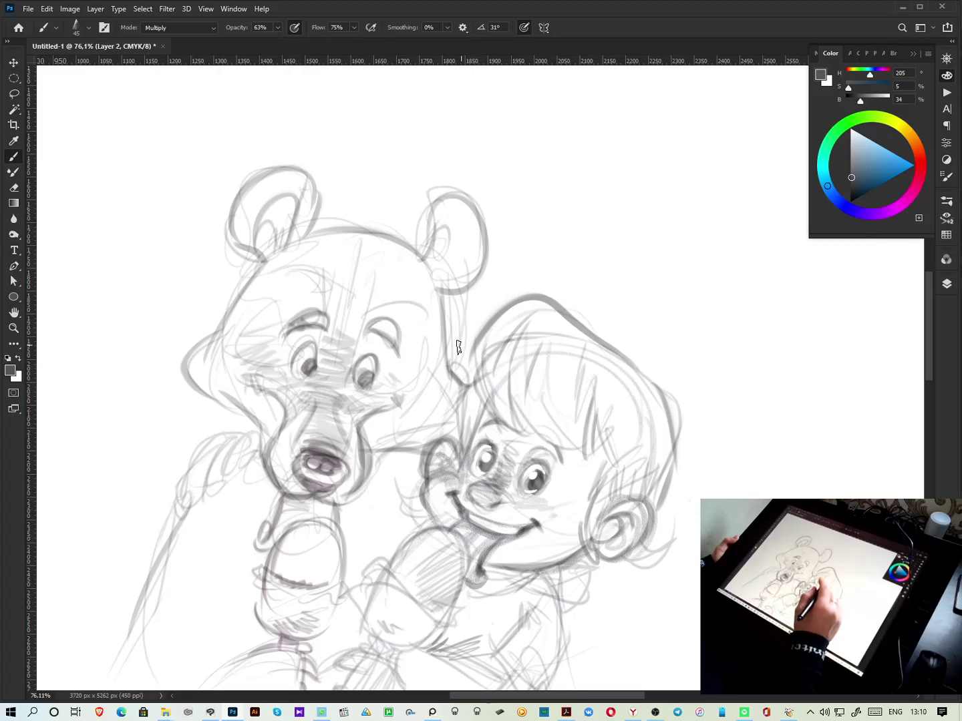
left_click_drag(484, 364, 459, 447)
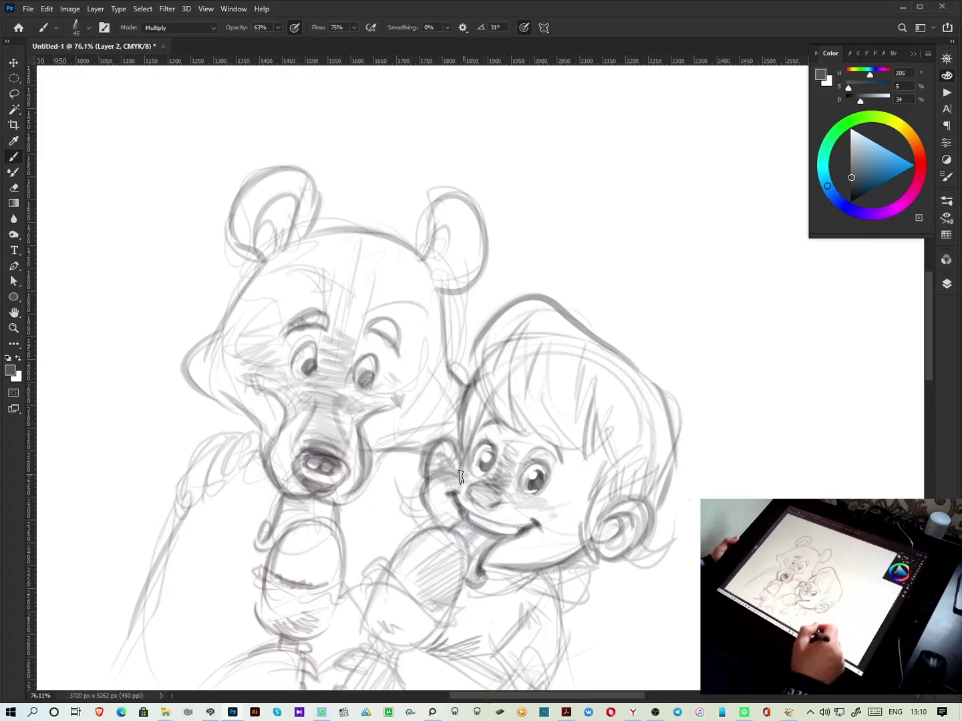
Switch to OBS to check that the recording is running, and return to the sketch in Photoshop
left_click(655, 714)
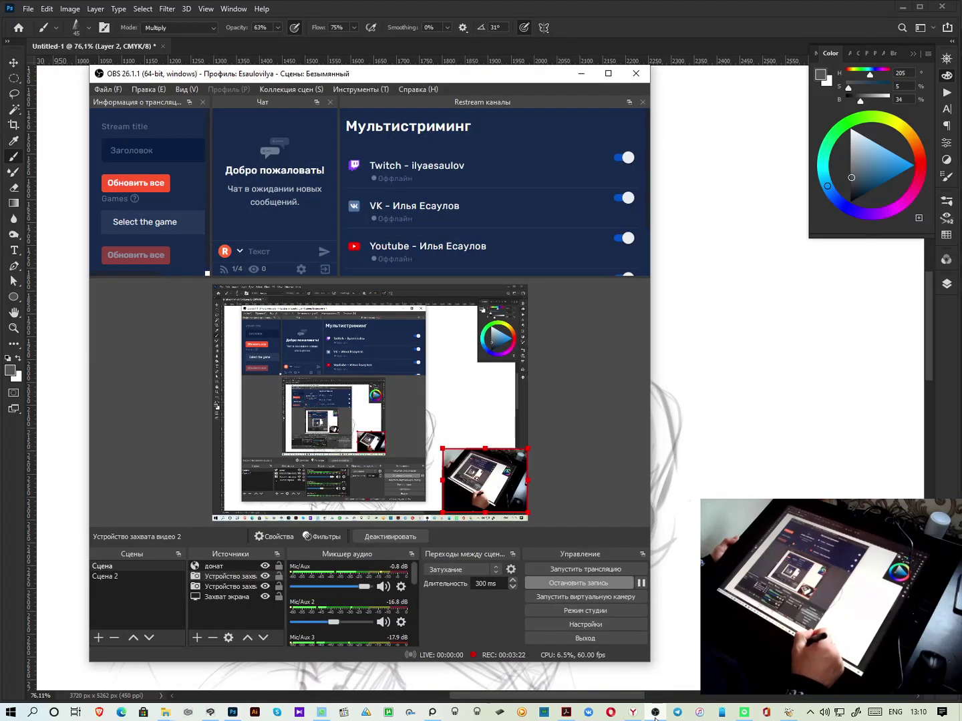
left_click(656, 713)
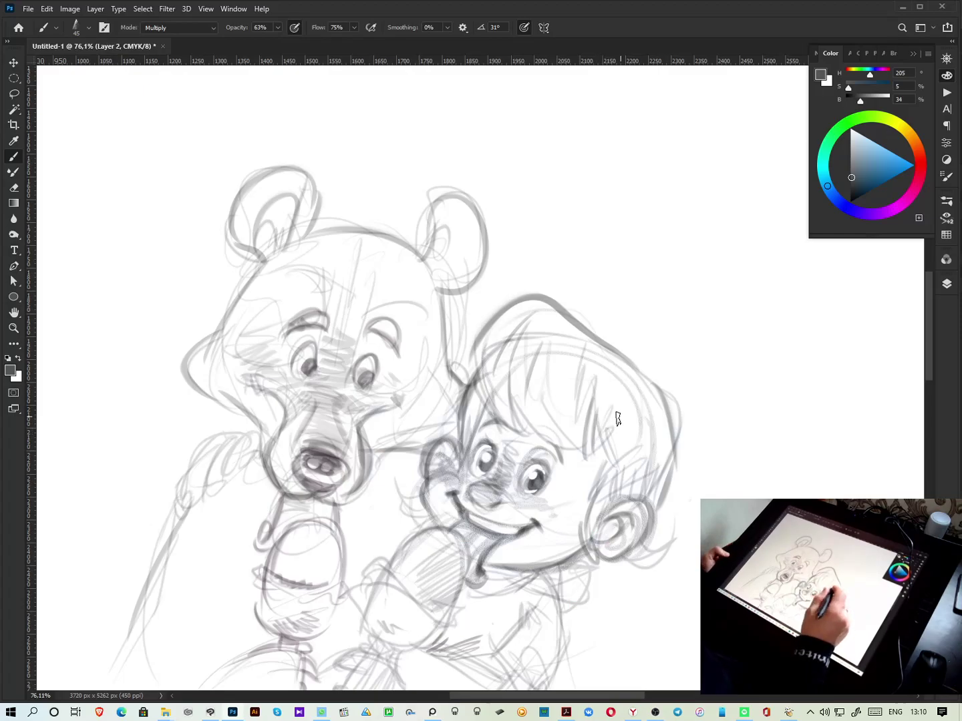
scroll(658, 442, "down", 3)
scroll(647, 451, "down", 1)
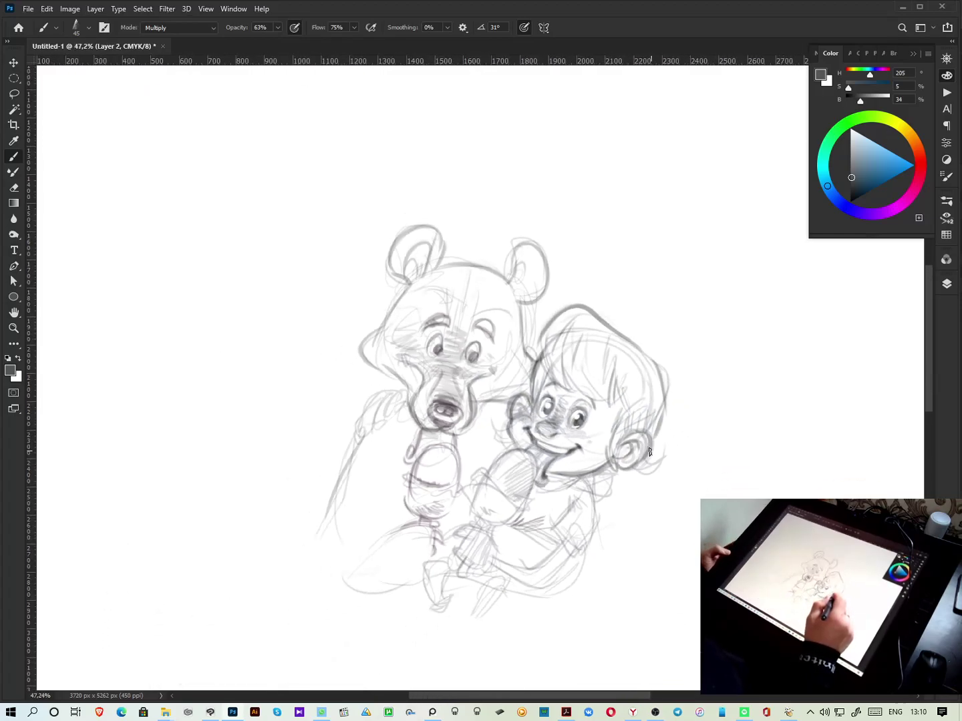
left_click(655, 713)
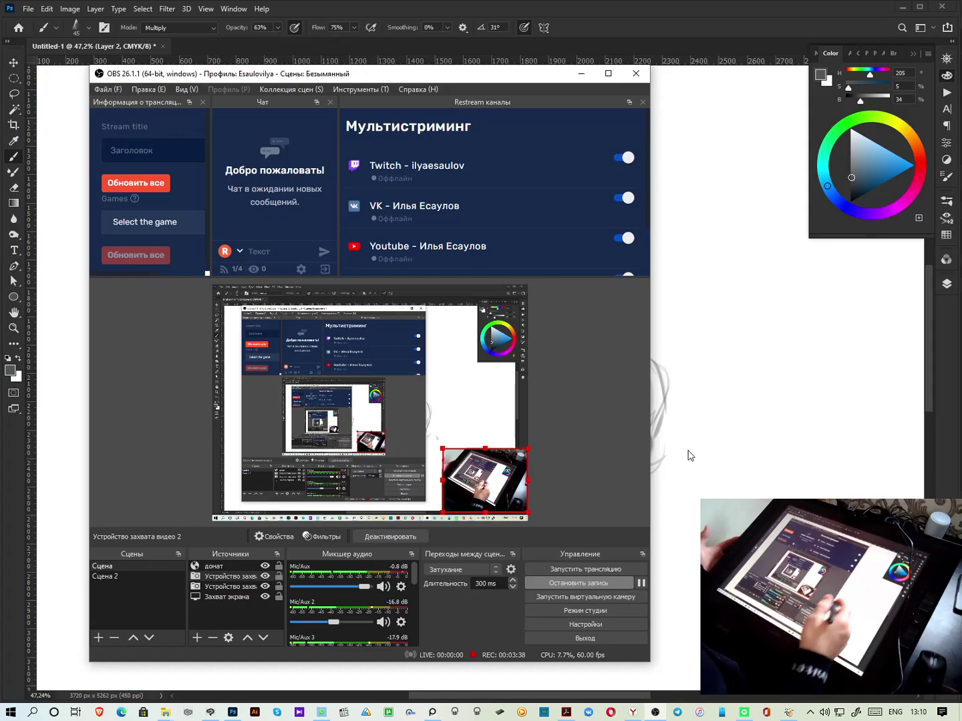
left_click(580, 75)
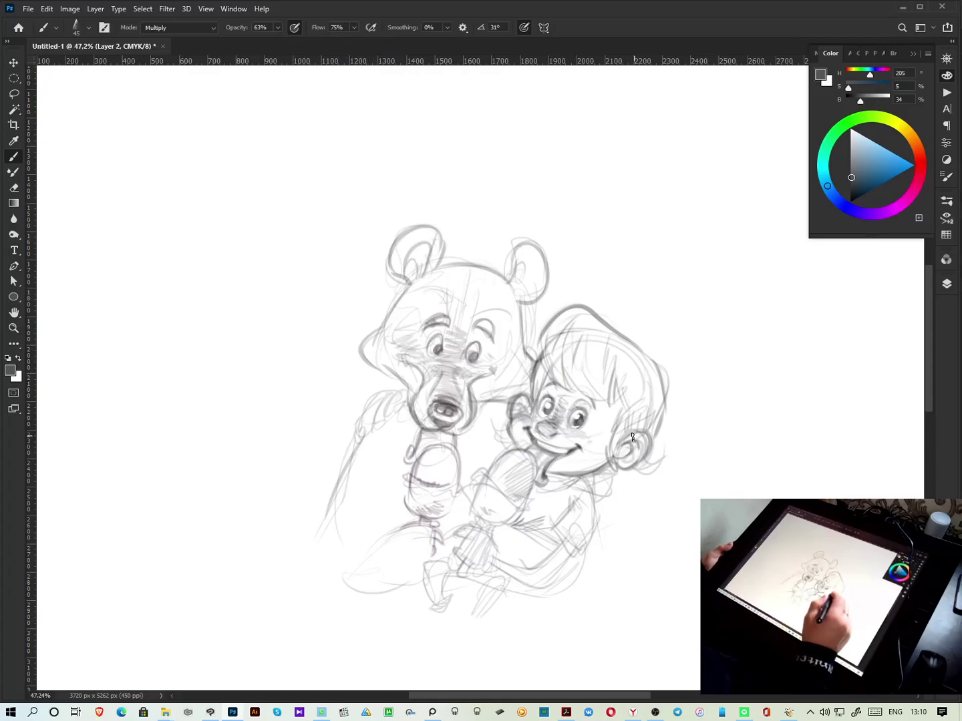
Toggle Layer 2 off and on to compare, and examine the sketch's placement on the full page
left_click(946, 283)
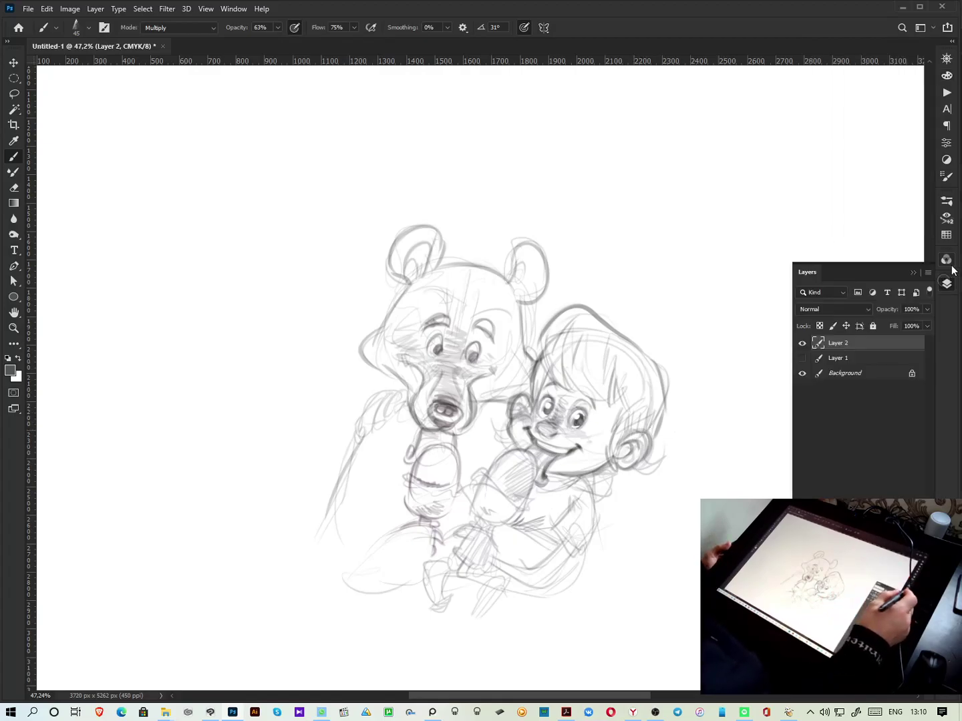
left_click(803, 343)
left_click(802, 344)
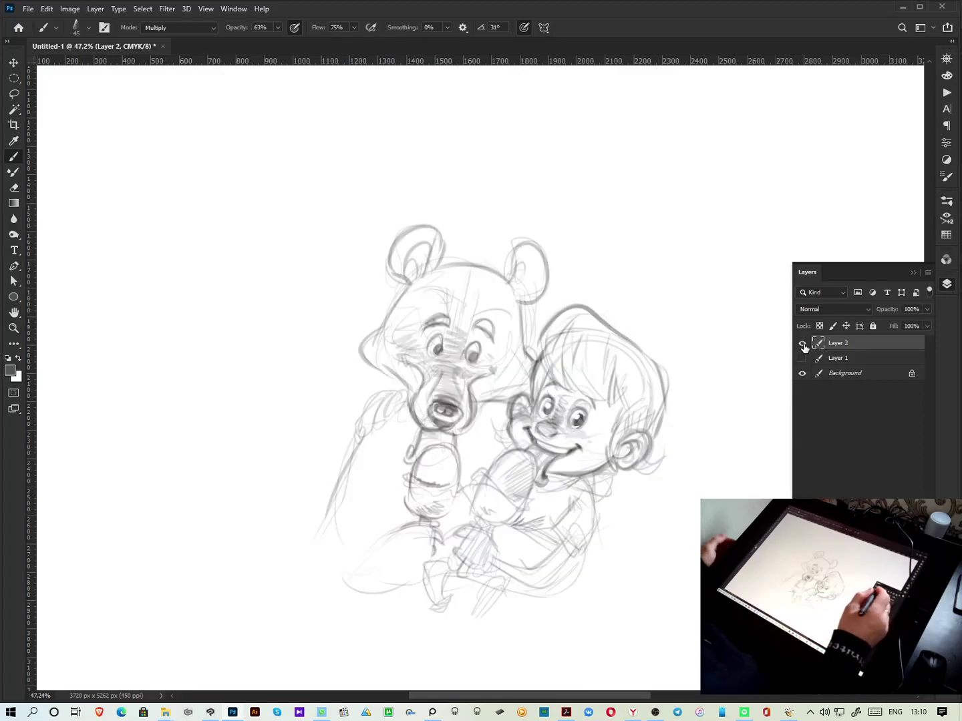
scroll(661, 427, "down", 5)
left_click_drag(625, 416, 512, 626)
left_click_drag(646, 548, 461, 431)
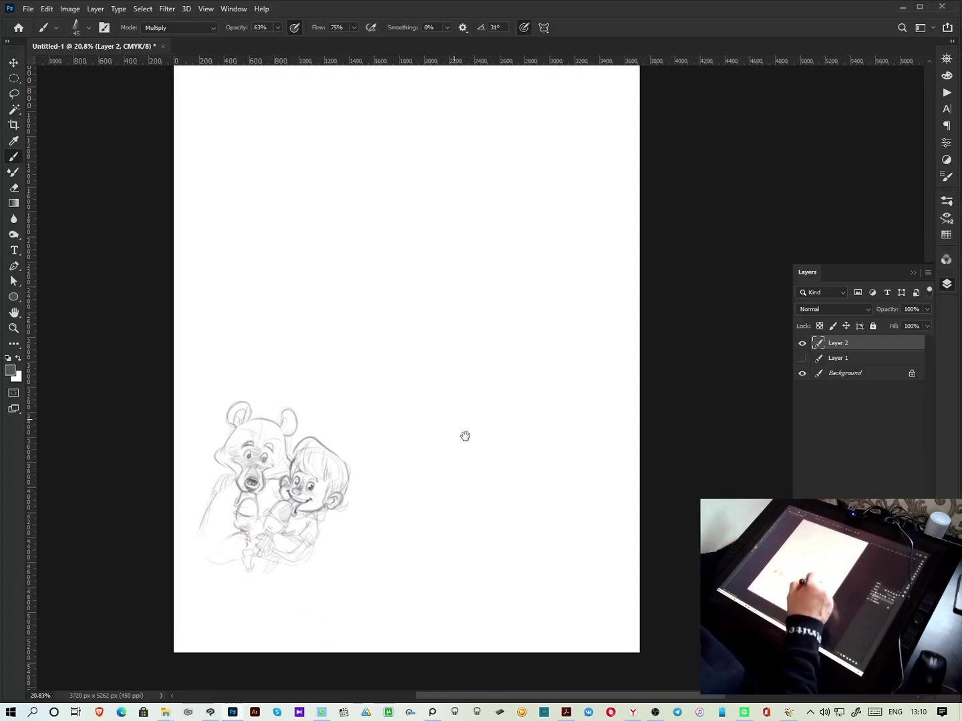
Rough in a light group composition of overlapping head ovals and body outlines on the blank area of the page
mouse_move(339, 506)
left_mouse_down()
mouse_move(334, 497)
mouse_move(327, 561)
left_mouse_up()
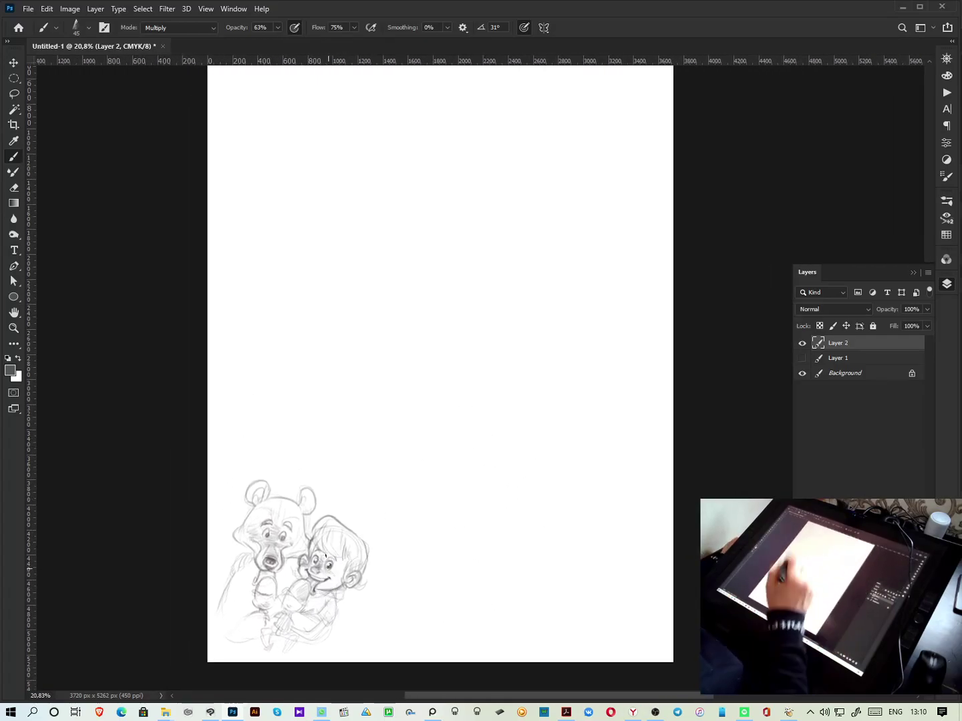
scroll(508, 384, "up", 5)
scroll(505, 387, "up", 4)
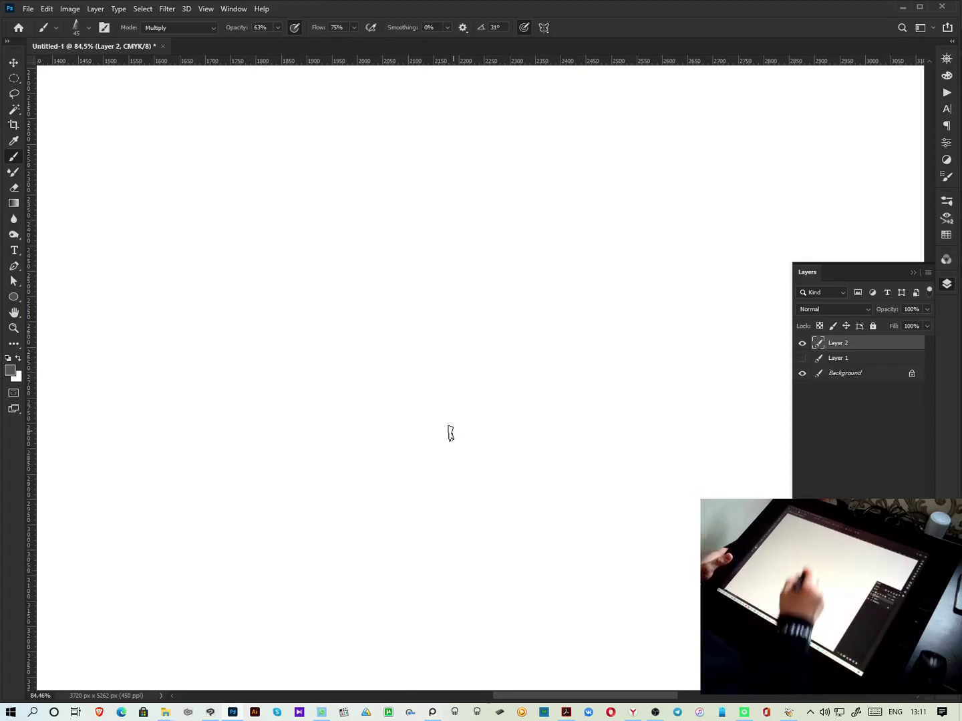
mouse_move(339, 269)
left_mouse_down()
mouse_move(326, 235)
mouse_move(363, 233)
mouse_move(400, 310)
mouse_move(437, 172)
mouse_move(454, 159)
mouse_move(488, 298)
mouse_move(400, 234)
mouse_move(429, 156)
mouse_move(497, 238)
mouse_move(404, 174)
mouse_move(436, 309)
mouse_move(562, 288)
left_mouse_up()
mouse_move(518, 372)
left_mouse_down()
mouse_move(539, 279)
mouse_move(574, 406)
mouse_move(578, 359)
left_mouse_up()
mouse_move(227, 312)
left_mouse_down()
mouse_move(202, 374)
mouse_move(303, 460)
left_mouse_up()
mouse_move(249, 441)
left_mouse_down()
mouse_move(232, 578)
mouse_move(374, 617)
left_mouse_up()
left_click_drag(606, 568, 619, 505)
left_click_drag(244, 341, 223, 467)
mouse_move(328, 583)
left_mouse_down()
mouse_move(259, 599)
mouse_move(581, 580)
left_mouse_up()
left_click_drag(653, 404, 643, 572)
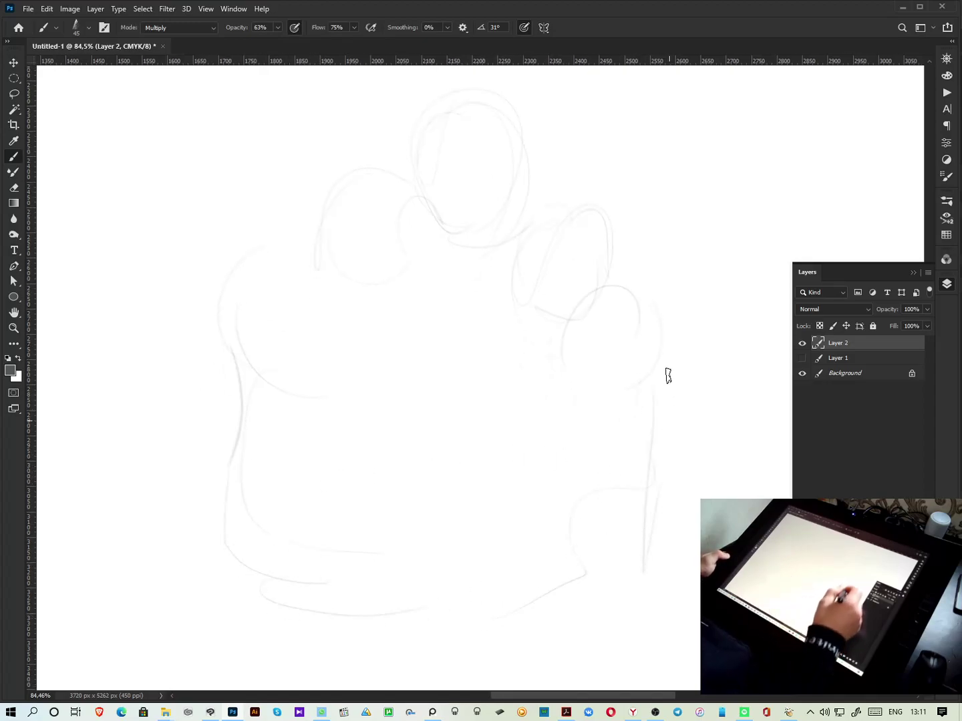
Rework the rightmost head ovals and add more loose ovals across the lower part of the group sketch
left_click_drag(672, 433, 699, 527)
left_click_drag(688, 375, 592, 414)
mouse_move(535, 225)
left_mouse_down()
mouse_move(524, 305)
mouse_move(562, 280)
left_mouse_up()
left_click_drag(294, 195, 310, 270)
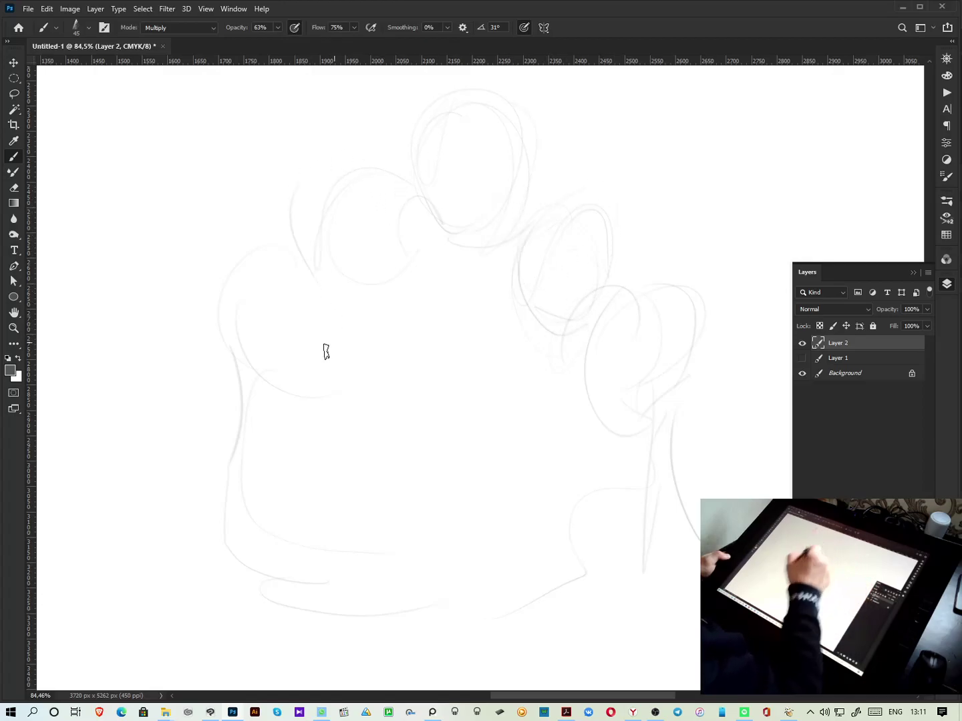
mouse_move(160, 501)
left_mouse_down()
mouse_move(170, 430)
mouse_move(229, 488)
mouse_move(250, 555)
mouse_move(195, 606)
mouse_move(260, 630)
mouse_move(338, 625)
left_mouse_up()
mouse_move(417, 395)
left_mouse_down()
mouse_move(460, 396)
mouse_move(422, 528)
left_mouse_up()
left_click_drag(555, 498, 497, 495)
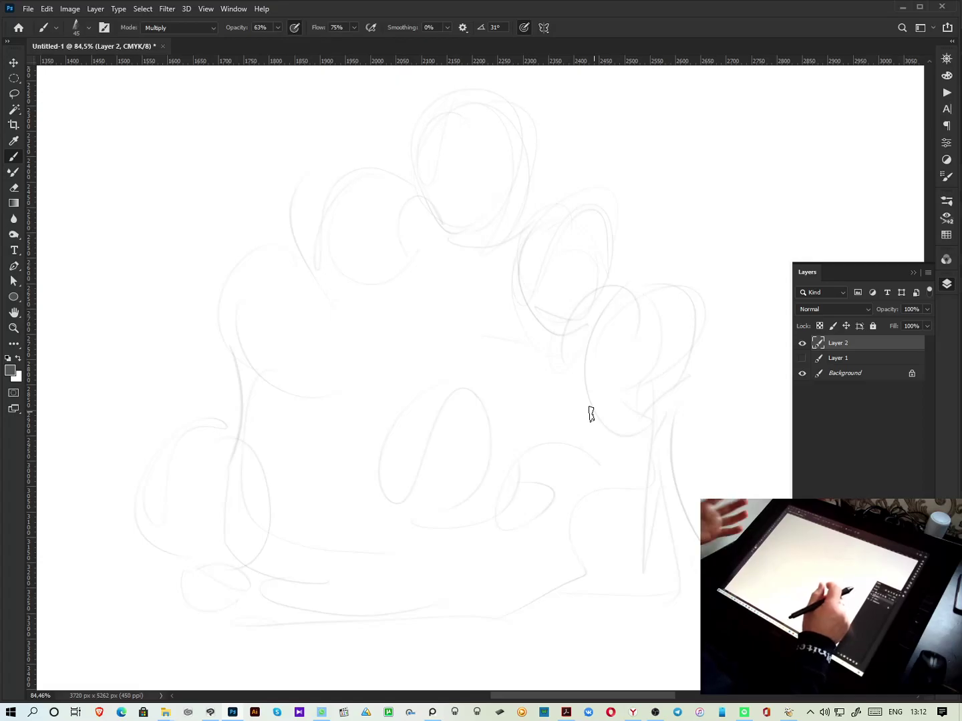
Bring up the record-label reference picture over the canvas and frame it on the boy, dog and girl
scroll(625, 316, "up", 2)
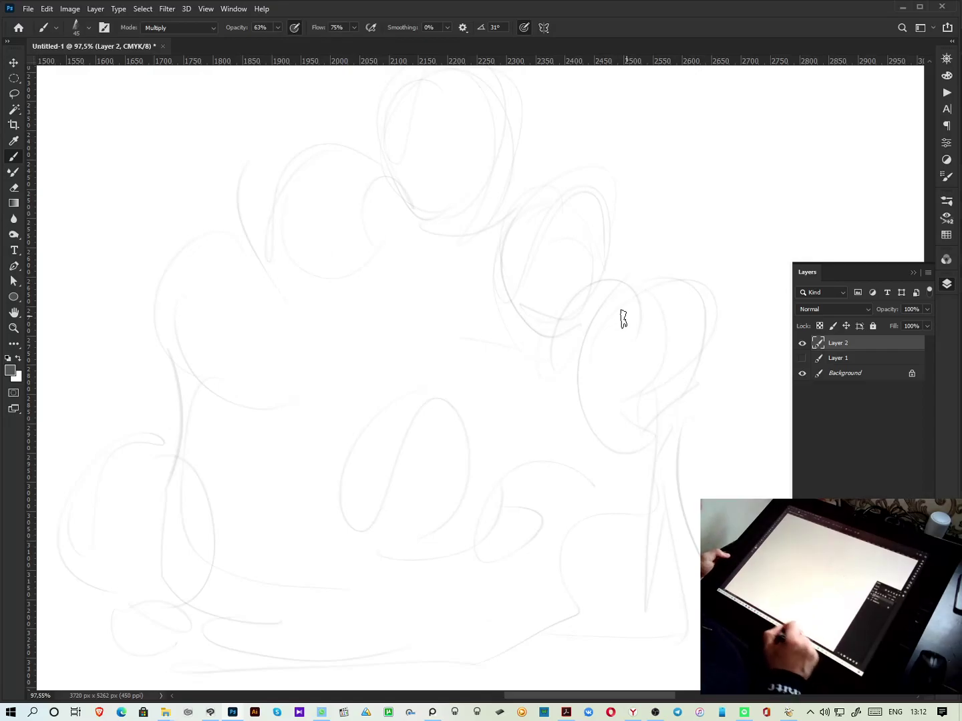
key("alt+Tab")
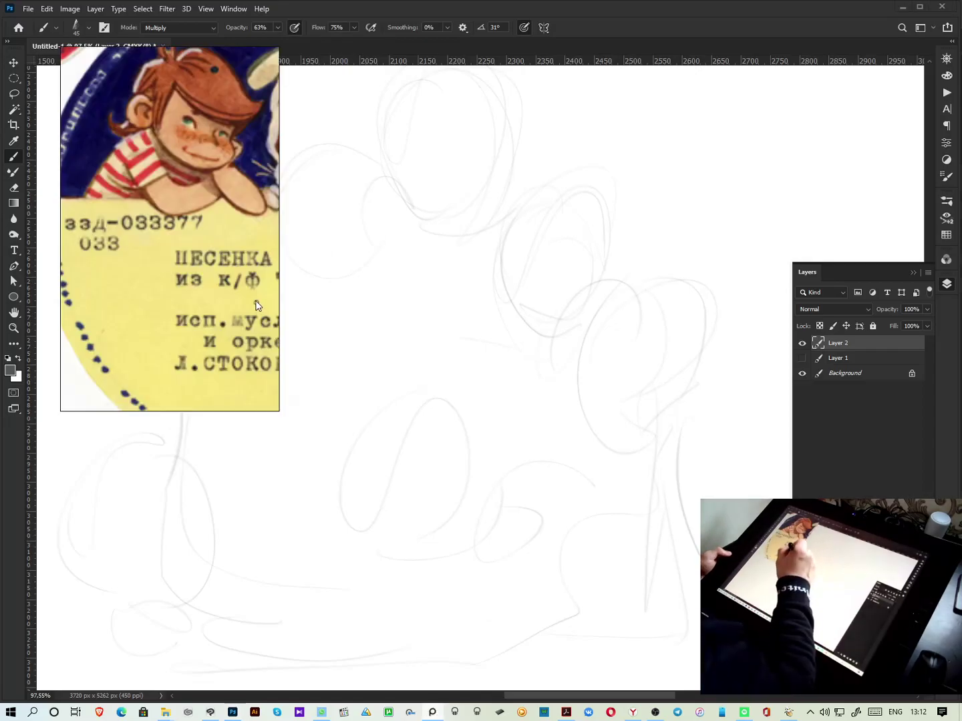
left_click_drag(220, 244, 188, 287)
left_click_drag(279, 410, 333, 422)
left_click_drag(193, 351, 277, 354)
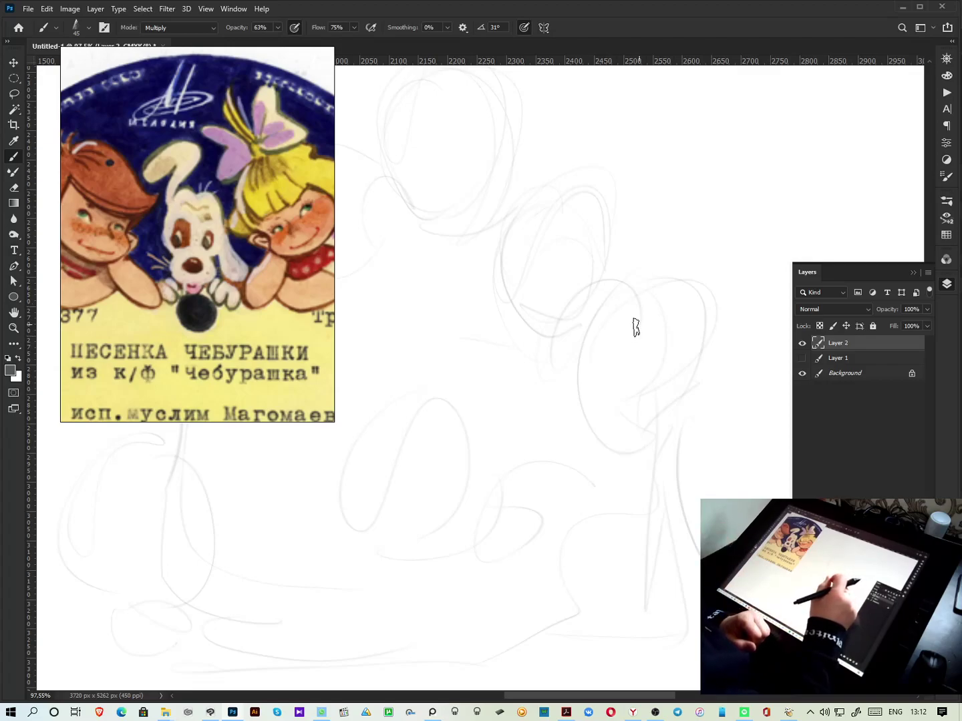
Sketch the head contour, both ears, the nose and the eyes of the boy over the rightmost oval
mouse_move(583, 336)
left_mouse_down()
mouse_move(570, 410)
mouse_move(631, 451)
left_mouse_up()
left_click_drag(624, 310, 702, 374)
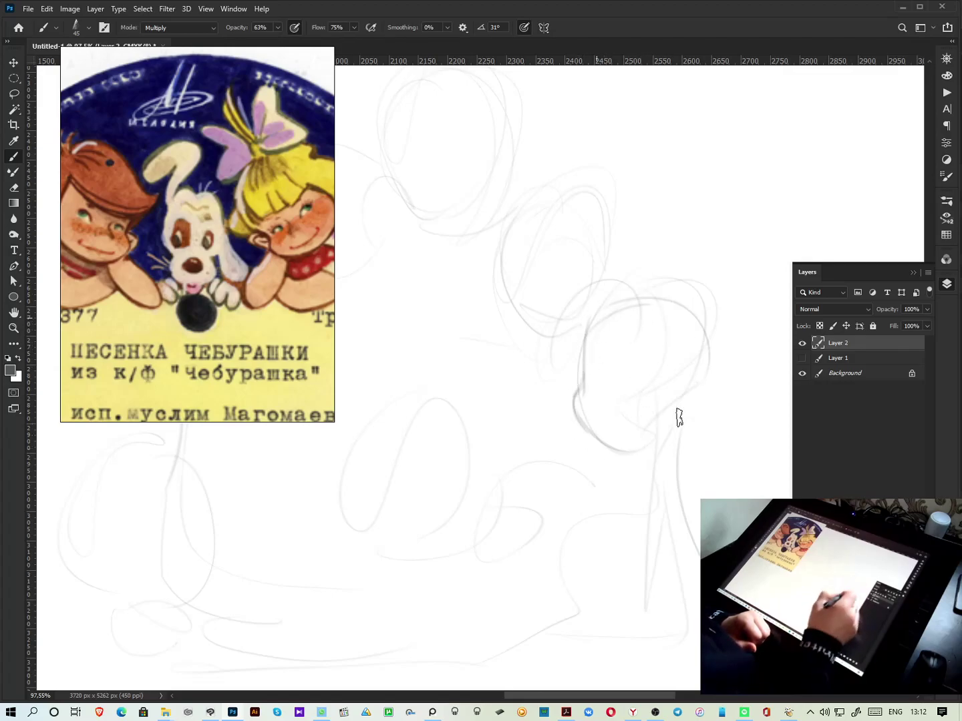
left_click_drag(568, 372, 576, 400)
mouse_move(667, 431)
left_mouse_down()
mouse_move(697, 409)
mouse_move(680, 429)
mouse_move(685, 412)
mouse_move(664, 418)
mouse_move(672, 433)
mouse_move(678, 397)
mouse_move(594, 434)
mouse_move(655, 430)
mouse_move(635, 446)
left_mouse_up()
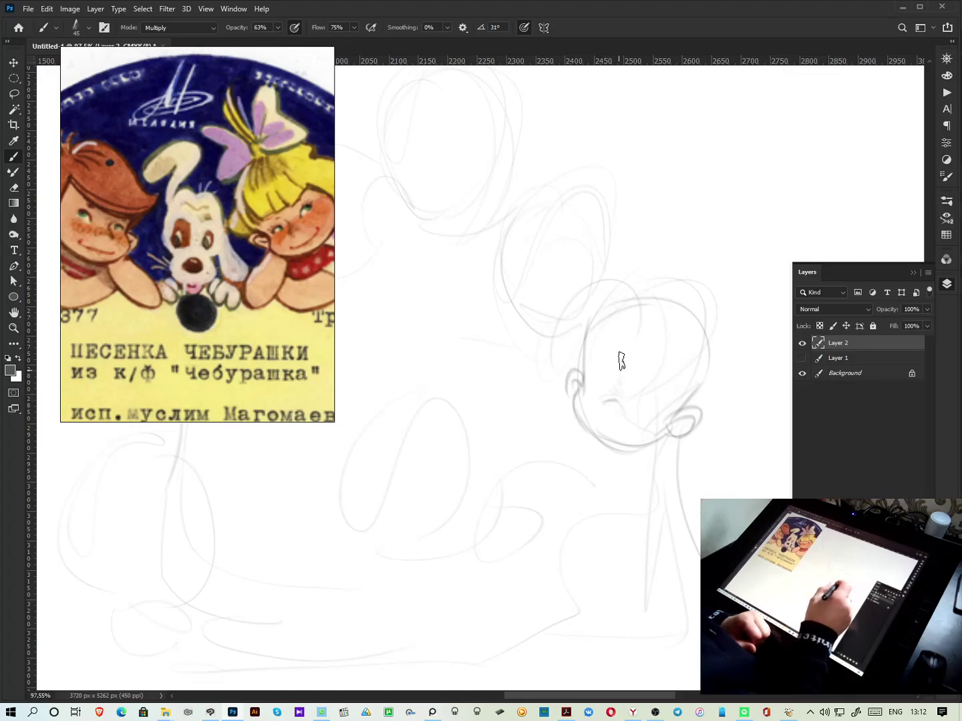
mouse_move(598, 391)
left_mouse_down()
mouse_move(639, 391)
mouse_move(642, 379)
mouse_move(651, 387)
mouse_move(601, 366)
mouse_move(604, 384)
mouse_move(595, 366)
mouse_move(604, 375)
mouse_move(596, 384)
mouse_move(645, 408)
left_mouse_up()
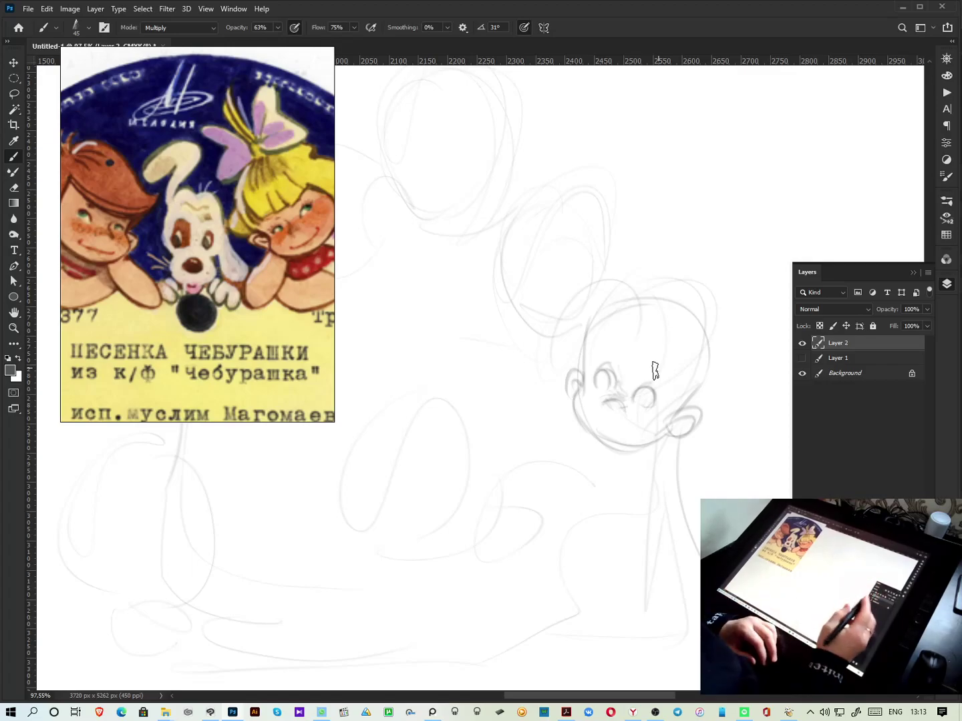
Switch to OBS to check the recording, and return to the group sketch in Photoshop
left_click(656, 713)
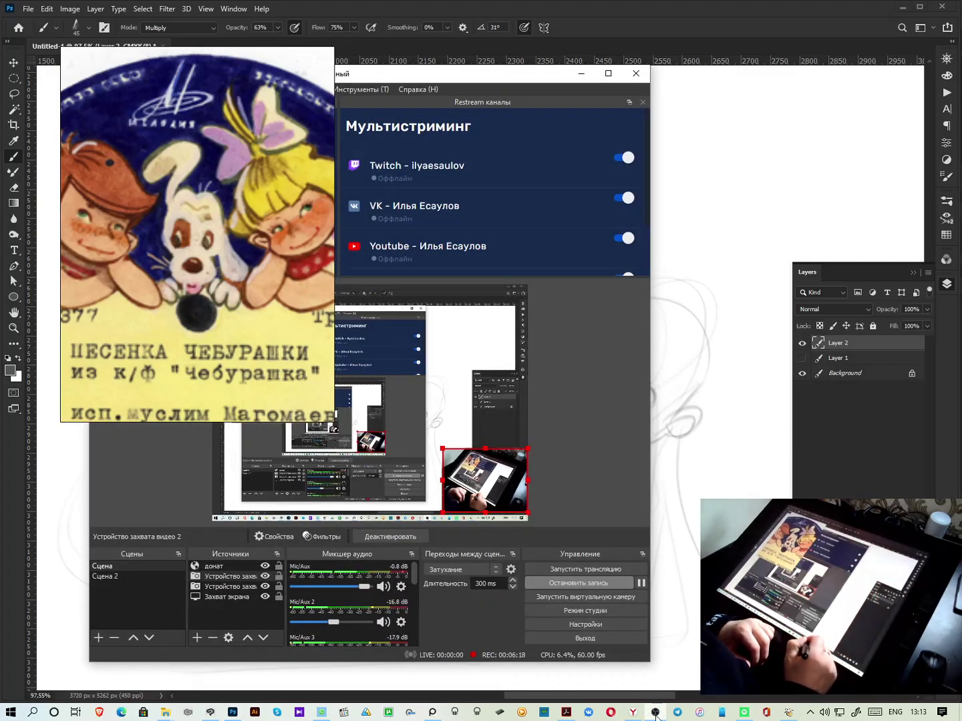
left_click(655, 713)
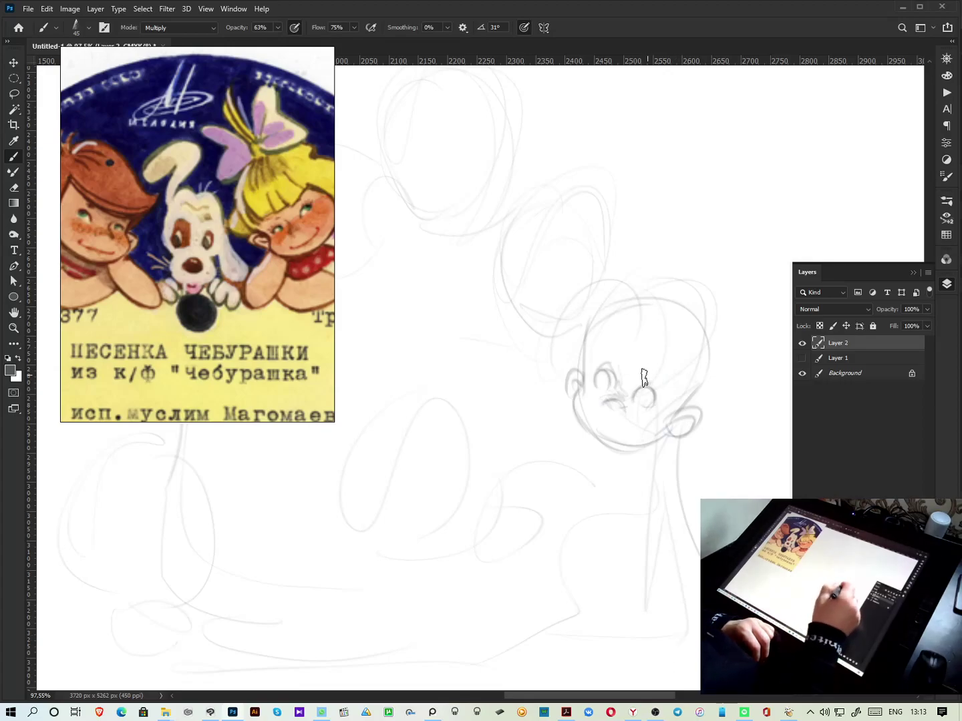
Draw the boy's hair with sweeping fringe strands and an outer contour down to both ears
mouse_move(614, 301)
left_mouse_down()
mouse_move(625, 348)
mouse_move(636, 310)
mouse_move(684, 369)
left_mouse_up()
left_click_drag(641, 290, 678, 334)
mouse_move(618, 347)
left_mouse_down()
mouse_move(609, 295)
mouse_move(675, 311)
mouse_move(695, 358)
left_mouse_up()
left_click_drag(690, 308, 682, 334)
mouse_move(619, 351)
left_mouse_down()
mouse_move(573, 325)
mouse_move(573, 389)
left_mouse_up()
mouse_move(676, 428)
left_mouse_down()
mouse_move(691, 414)
mouse_move(675, 444)
mouse_move(713, 378)
left_mouse_up()
left_click_drag(701, 324, 713, 384)
mouse_move(646, 351)
left_mouse_down()
mouse_move(676, 366)
mouse_move(694, 395)
left_mouse_up()
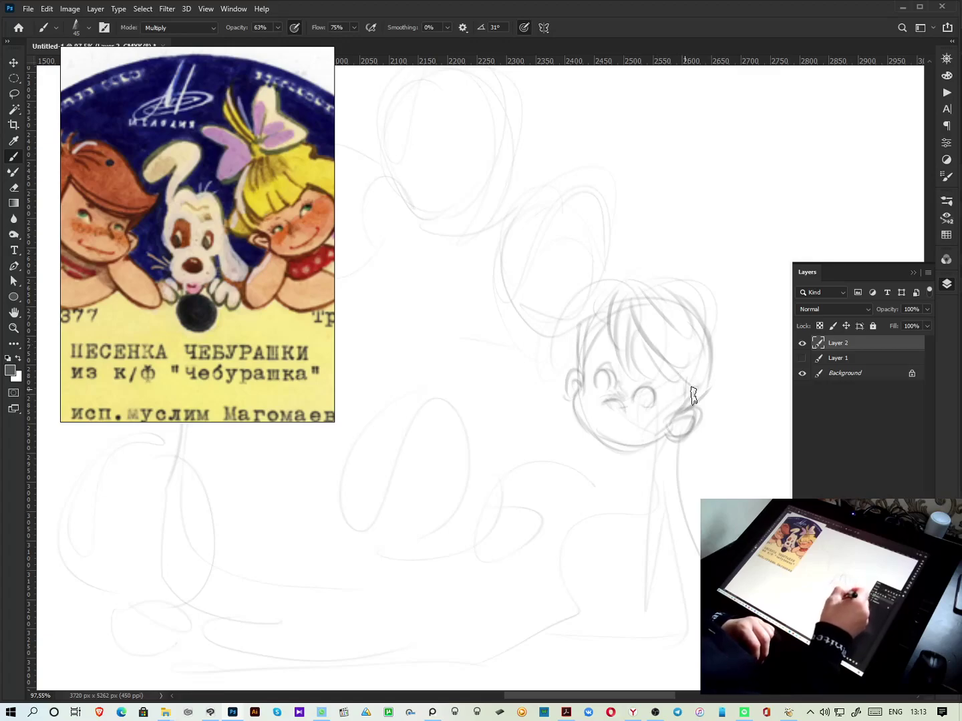
Sketch the boy's smile, refine his nose and eyes, and add short eyebrows with the brush reduced to 29 px
left_click_drag(608, 377, 612, 388)
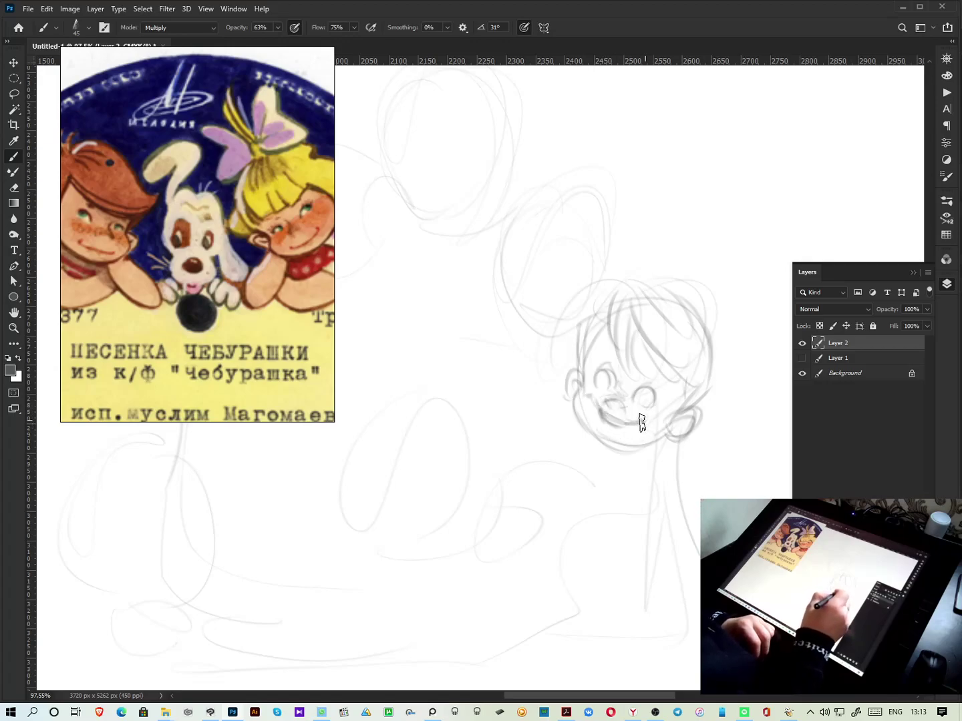
mouse_move(609, 410)
left_mouse_down()
mouse_move(652, 389)
mouse_move(597, 375)
mouse_move(603, 390)
mouse_move(652, 381)
left_mouse_up()
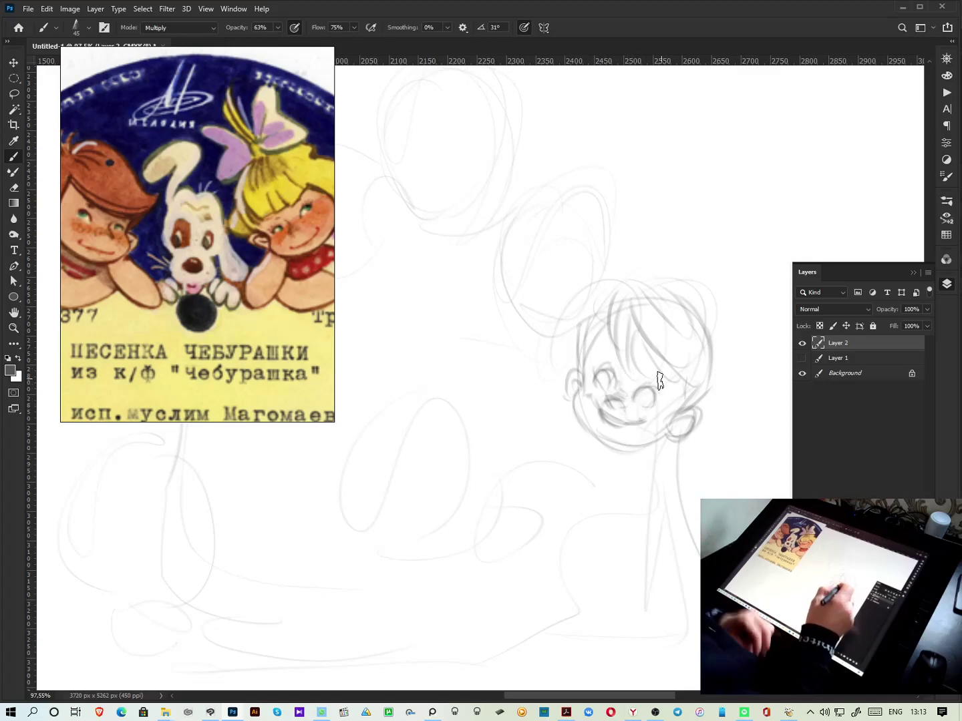
scroll(659, 381, "up", 3)
right_click(661, 377)
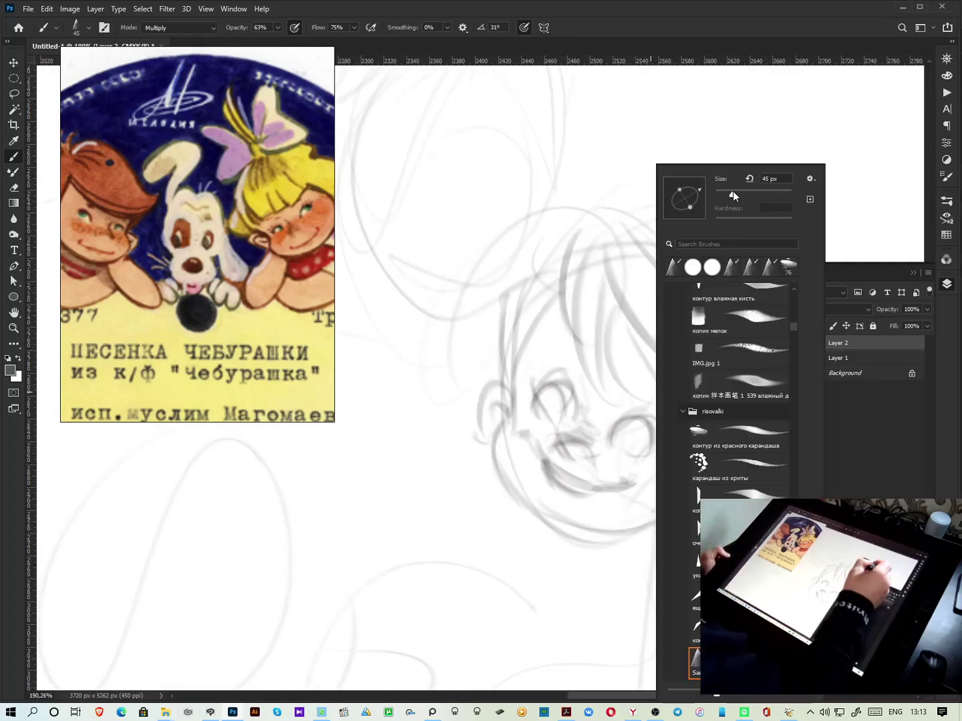
left_click(578, 388)
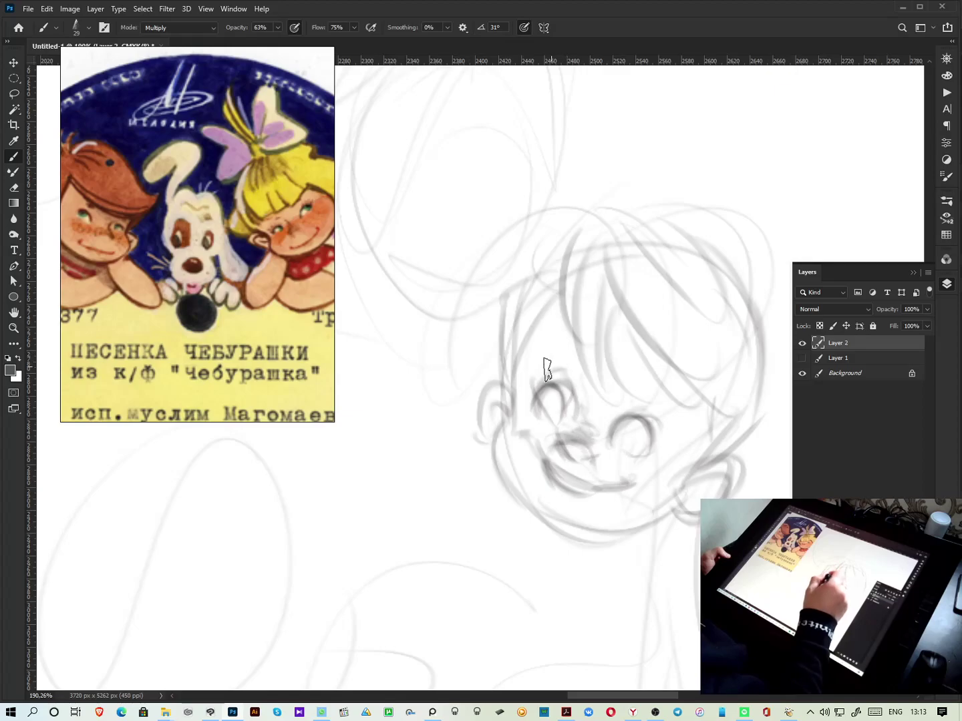
left_click_drag(550, 364, 573, 361)
left_click_drag(634, 388, 652, 394)
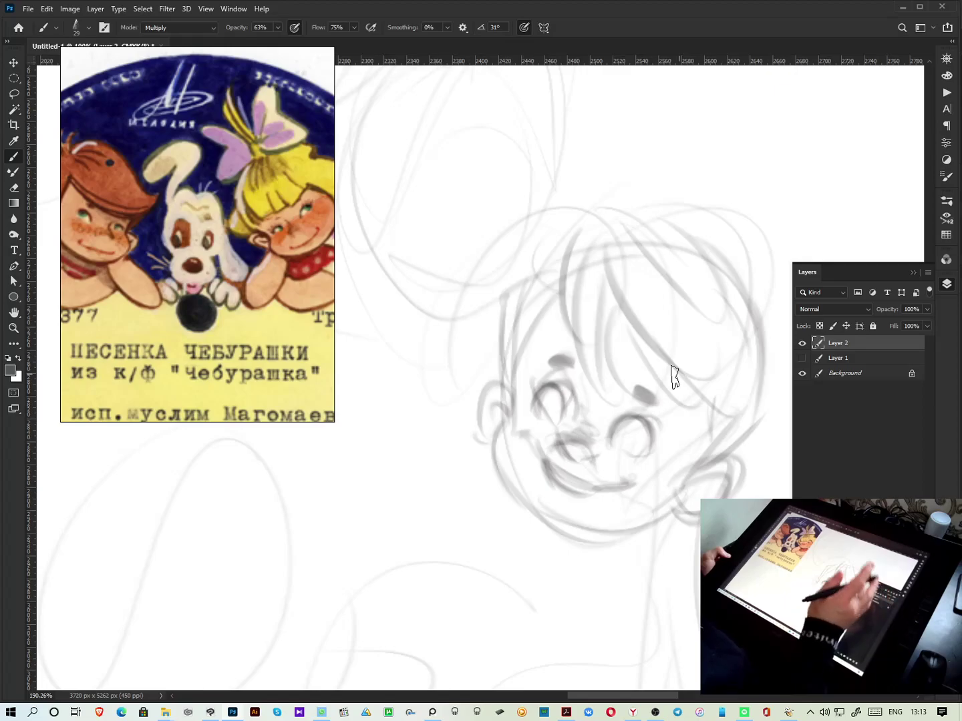
Add finer fringe strands falling over the boy's forehead
mouse_move(622, 315)
left_mouse_down()
mouse_move(609, 366)
mouse_move(566, 304)
left_mouse_up()
left_click_drag(542, 251, 560, 327)
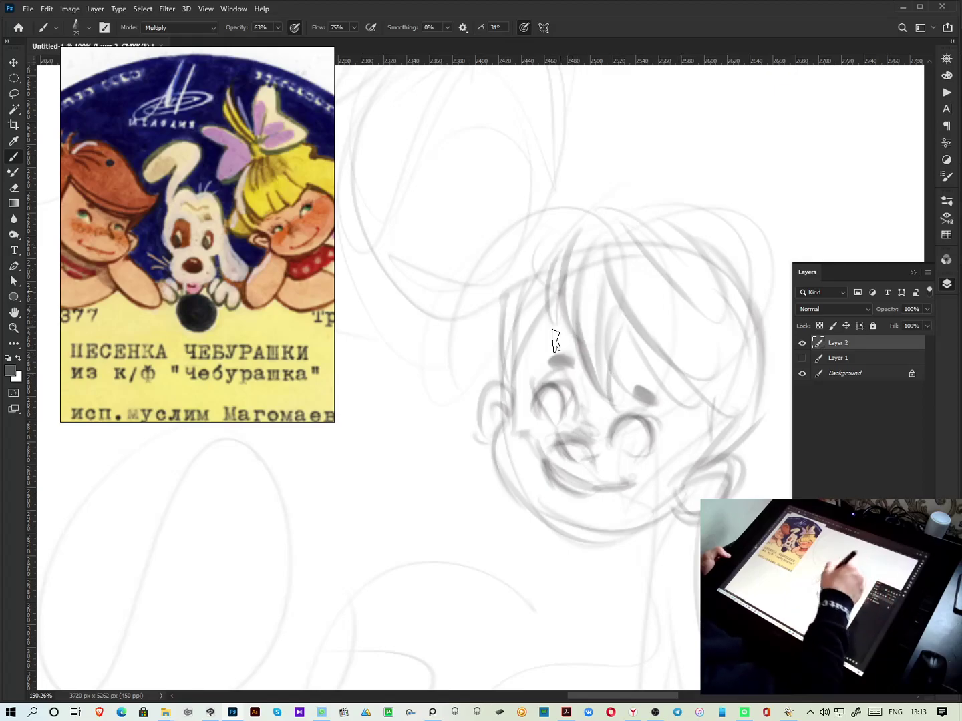
left_click_drag(621, 296, 699, 394)
Shade the boy's cheeks and darken his open smile, lower lip and nose
mouse_move(517, 441)
left_mouse_down()
mouse_move(529, 441)
mouse_move(523, 424)
left_mouse_up()
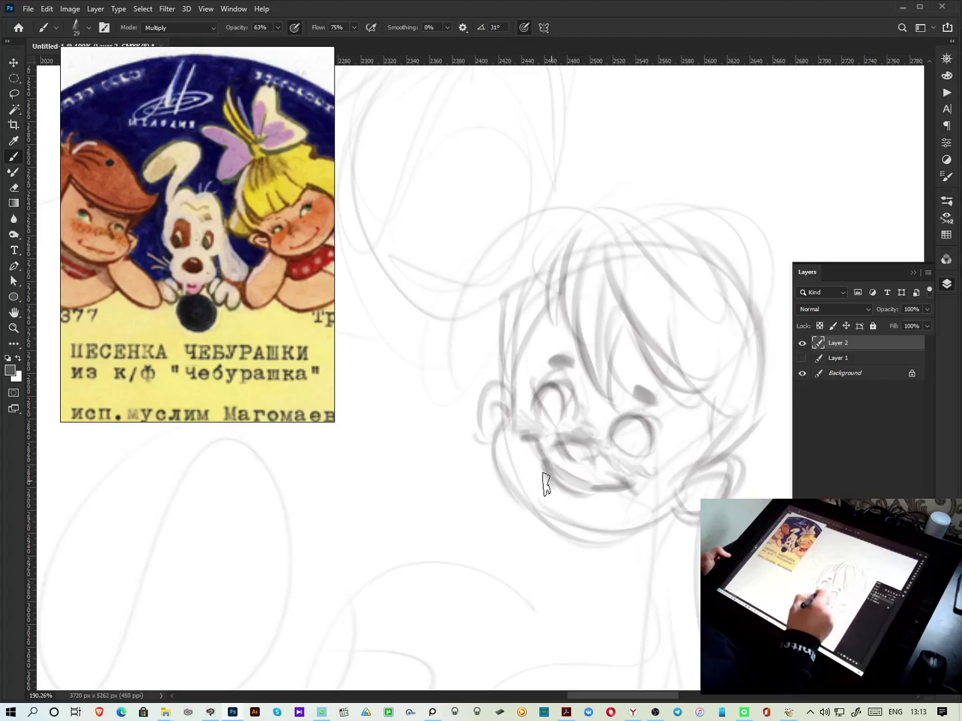
mouse_move(552, 474)
left_mouse_down()
mouse_move(597, 490)
mouse_move(542, 452)
mouse_move(592, 472)
mouse_move(557, 466)
mouse_move(567, 471)
mouse_move(619, 477)
mouse_move(544, 460)
mouse_move(577, 470)
mouse_move(554, 479)
mouse_move(544, 459)
mouse_move(574, 478)
left_mouse_up()
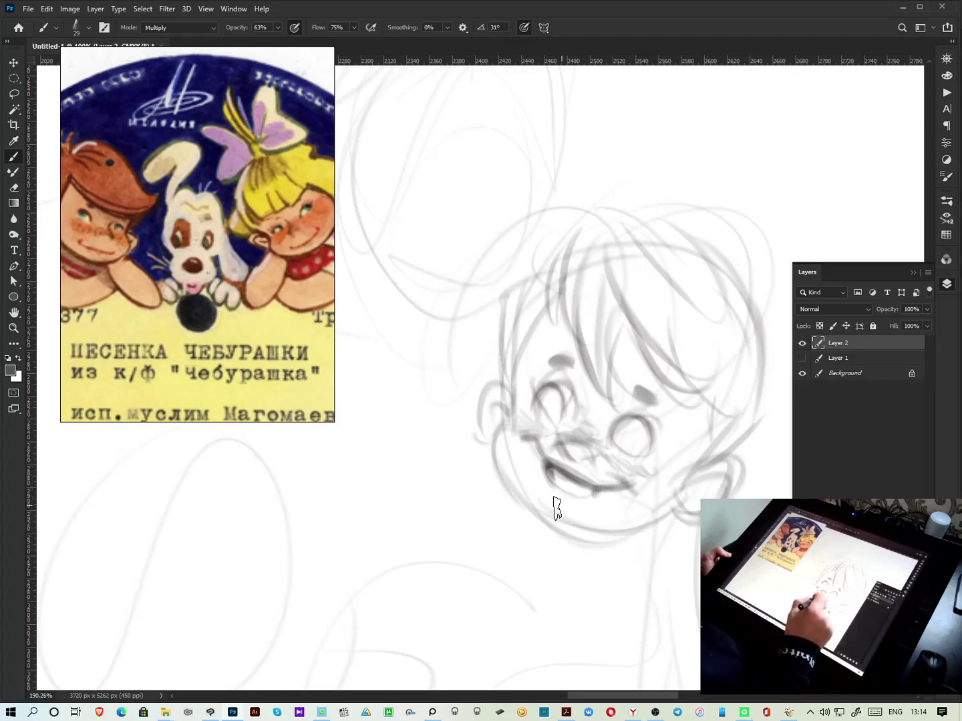
mouse_move(554, 487)
left_mouse_down()
mouse_move(565, 511)
mouse_move(552, 494)
mouse_move(598, 505)
left_mouse_up()
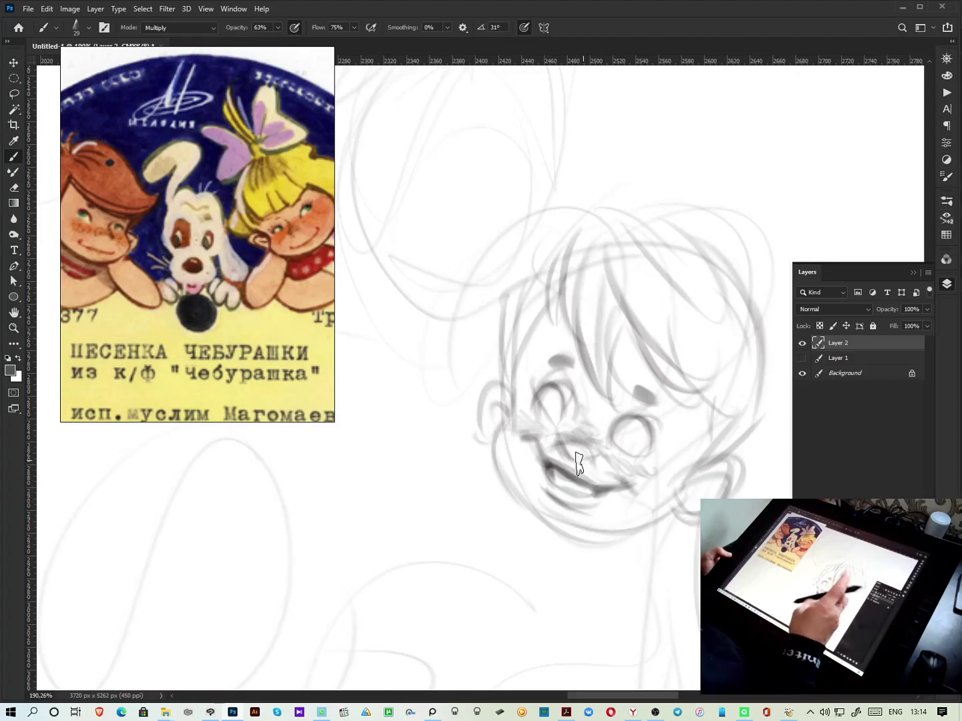
left_click_drag(551, 481, 588, 497)
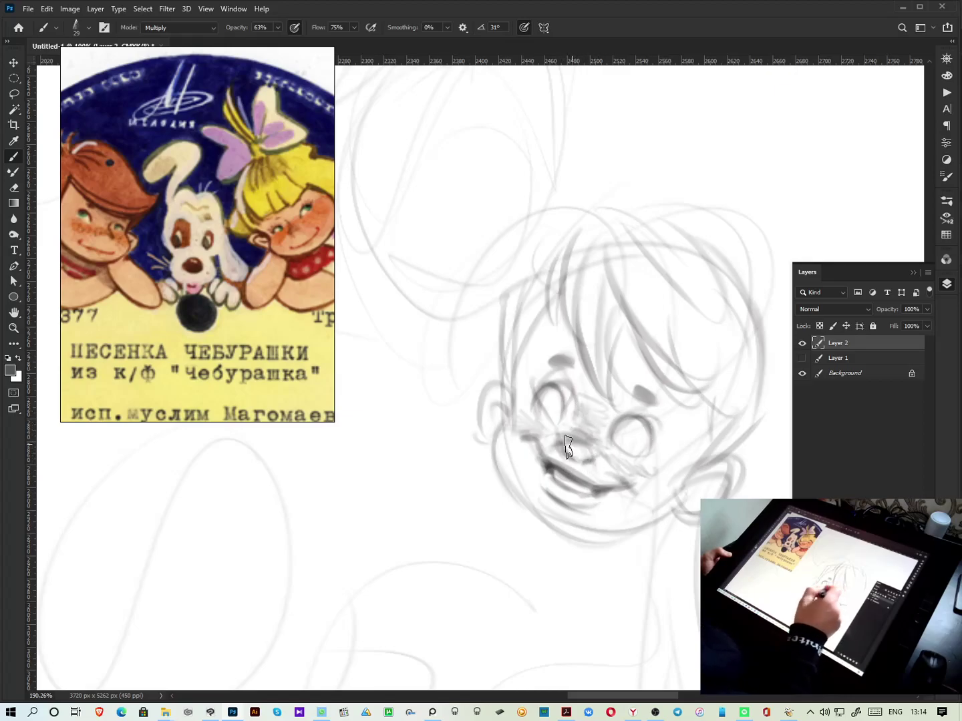
left_click_drag(581, 454, 591, 435)
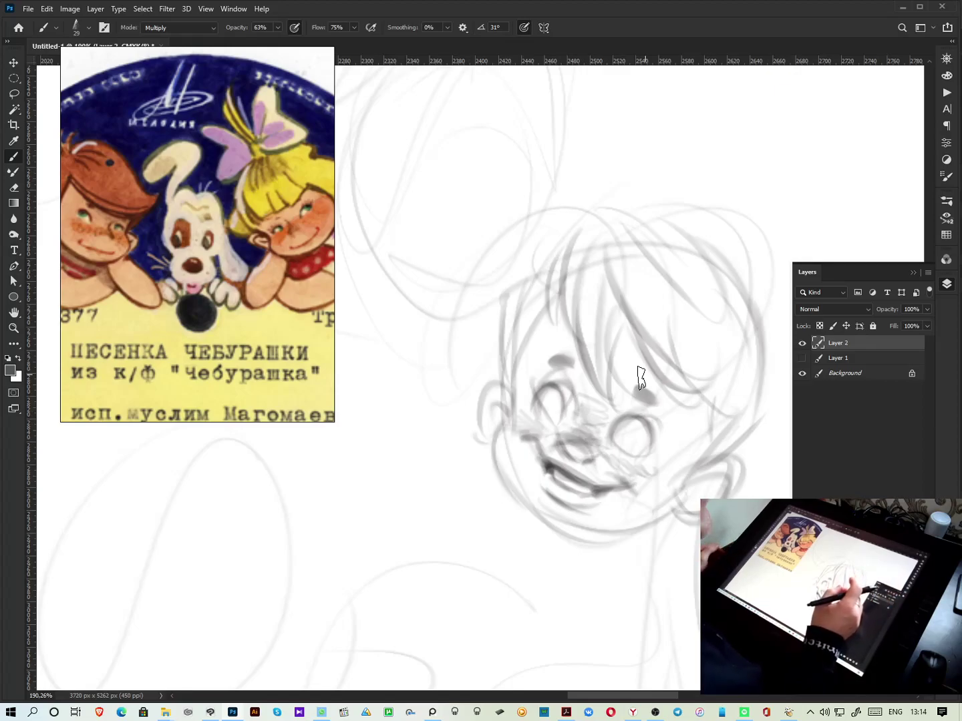
Strengthen the contours of the boy's eyes, hair, ears and chin, adding a tuft at the crown
left_click_drag(534, 384, 537, 418)
mouse_move(630, 435)
left_mouse_down()
mouse_move(612, 430)
mouse_move(643, 428)
left_mouse_up()
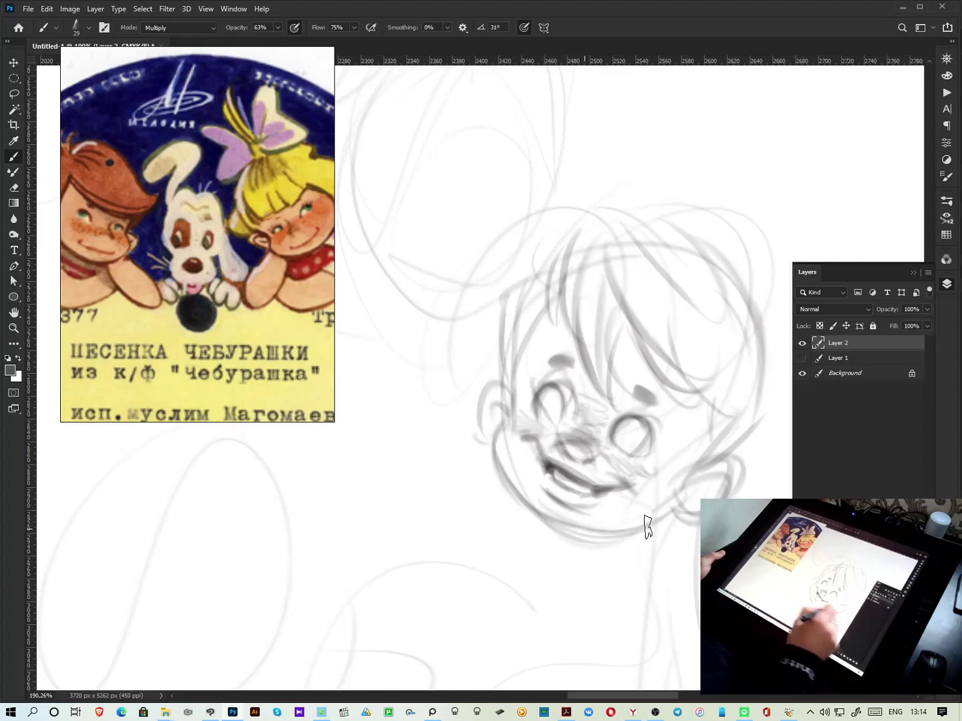
mouse_move(573, 270)
left_mouse_down()
mouse_move(548, 272)
mouse_move(545, 258)
mouse_move(550, 295)
mouse_move(570, 314)
mouse_move(560, 263)
mouse_move(586, 254)
mouse_move(549, 287)
mouse_move(502, 275)
mouse_move(545, 252)
mouse_move(572, 201)
mouse_move(541, 261)
mouse_move(652, 320)
mouse_move(725, 374)
mouse_move(769, 352)
mouse_move(738, 430)
mouse_move(767, 389)
mouse_move(748, 273)
mouse_move(769, 379)
mouse_move(650, 226)
mouse_move(703, 411)
mouse_move(698, 363)
mouse_move(717, 411)
mouse_move(632, 429)
mouse_move(729, 428)
mouse_move(702, 476)
mouse_move(726, 459)
mouse_move(675, 508)
mouse_move(700, 474)
mouse_move(690, 474)
mouse_move(695, 495)
mouse_move(722, 488)
left_mouse_up()
mouse_move(504, 411)
left_mouse_down()
mouse_move(483, 414)
mouse_move(507, 392)
mouse_move(476, 441)
left_mouse_up()
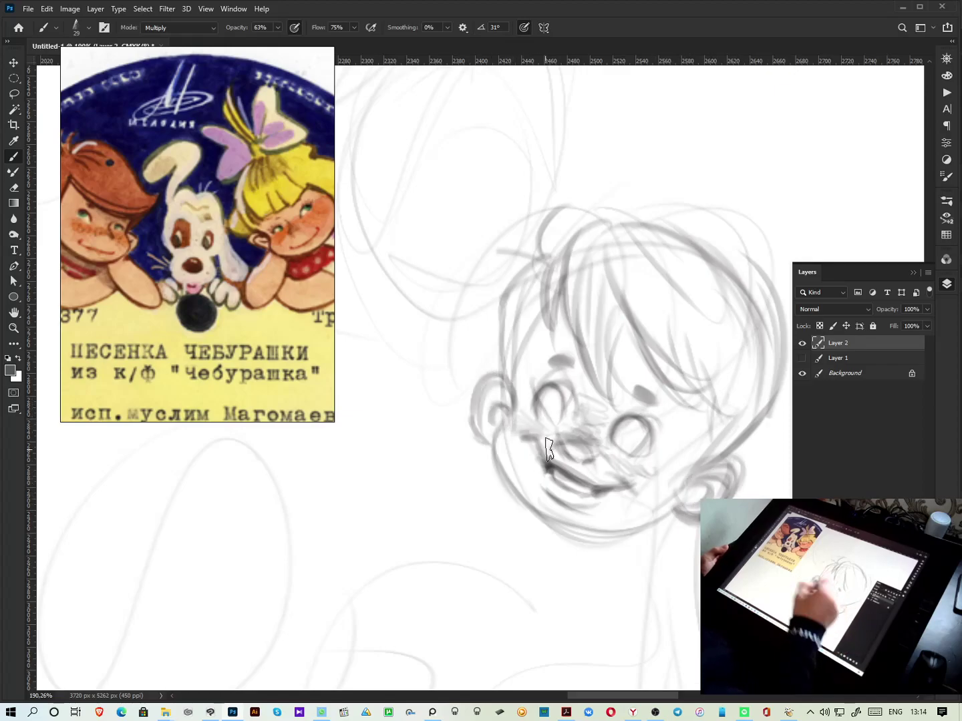
mouse_move(642, 507)
left_mouse_down()
mouse_move(538, 513)
mouse_move(595, 527)
mouse_move(517, 492)
mouse_move(633, 545)
left_mouse_up()
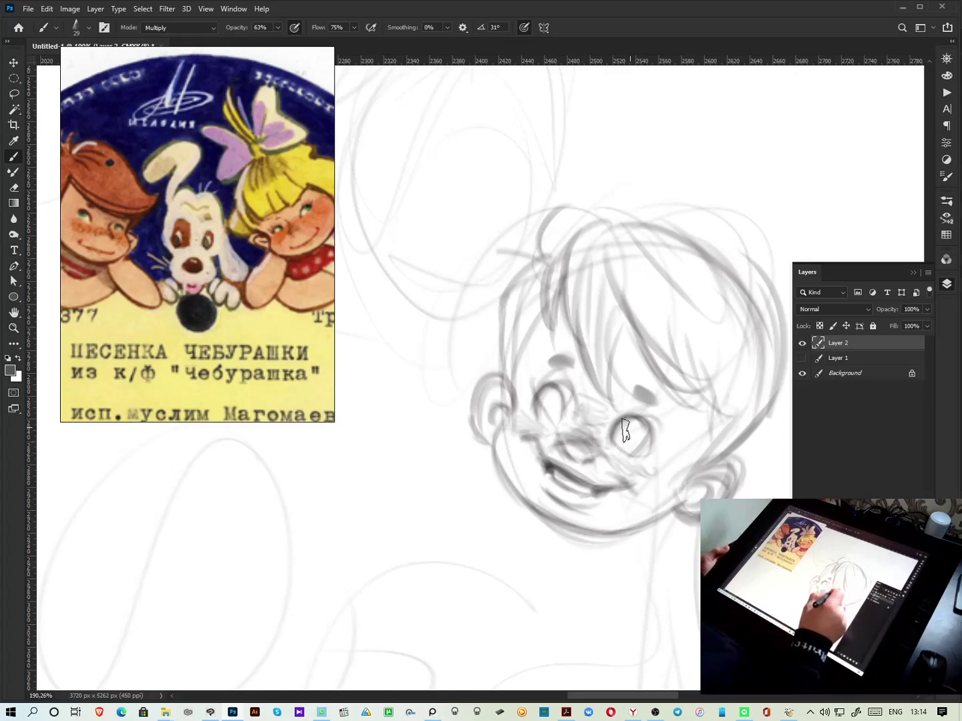
Darken the boy's upper eyelids, the hair at his temple, his ear and the lines around his smile
mouse_move(628, 412)
left_mouse_down()
mouse_move(636, 435)
mouse_move(625, 418)
left_mouse_up()
mouse_move(528, 394)
left_mouse_down()
mouse_move(545, 387)
mouse_move(566, 400)
left_mouse_up()
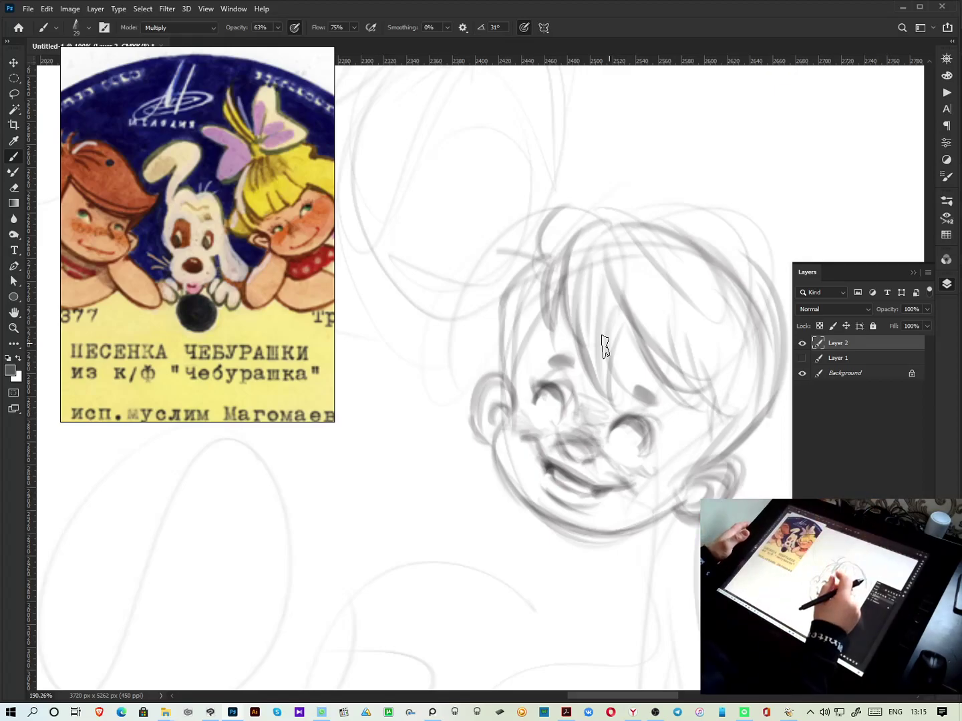
mouse_move(520, 354)
left_mouse_down()
mouse_move(503, 427)
mouse_move(533, 307)
left_mouse_up()
mouse_move(703, 458)
left_mouse_down()
mouse_move(676, 462)
mouse_move(718, 451)
mouse_move(713, 481)
left_mouse_up()
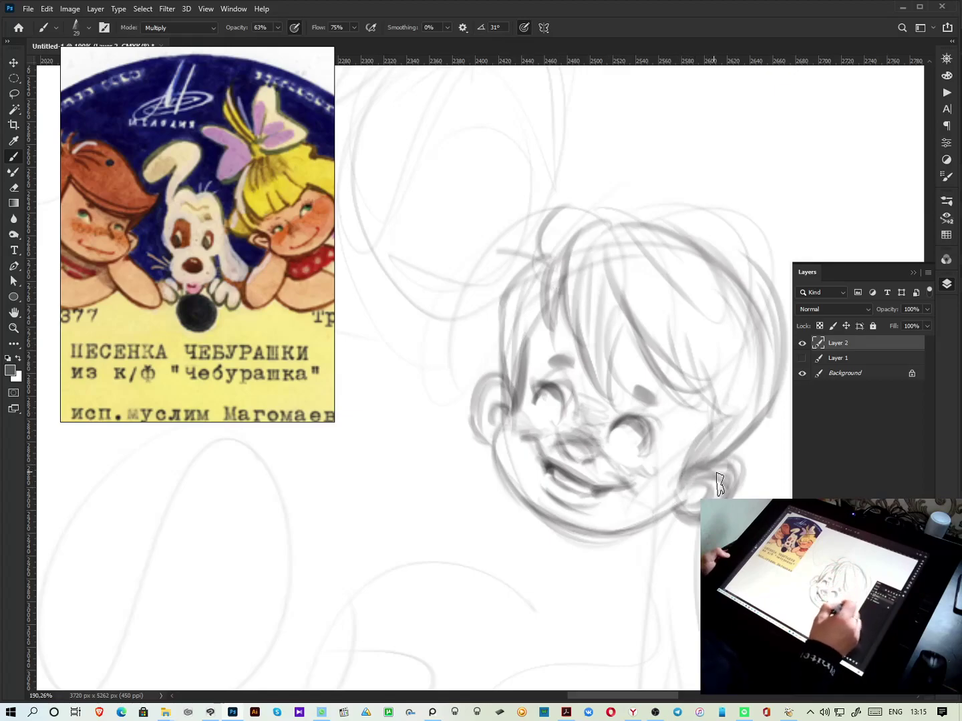
scroll(661, 395, "down", 3)
mouse_move(515, 422)
left_mouse_down()
mouse_move(496, 403)
mouse_move(577, 465)
mouse_move(555, 449)
mouse_move(666, 425)
mouse_move(652, 444)
left_mouse_up()
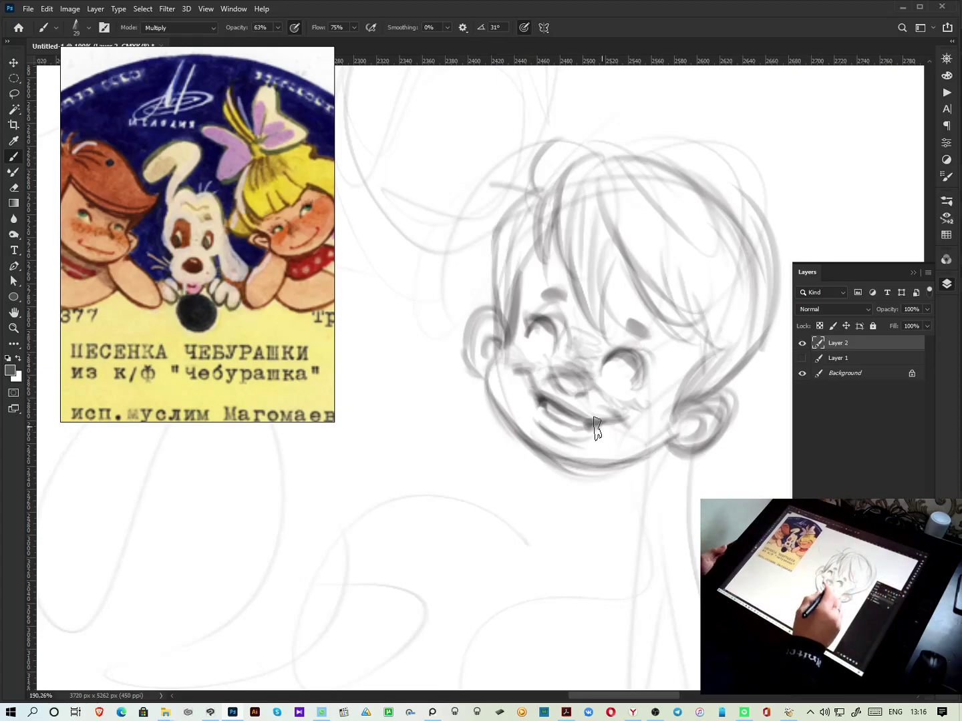
Sketch the boy's neck, shoulder and sleeve lines, and the curved neckline of his shirt
mouse_move(562, 485)
left_mouse_down()
mouse_move(580, 461)
mouse_move(538, 490)
mouse_move(590, 484)
mouse_move(506, 490)
mouse_move(477, 620)
left_mouse_up()
left_click_drag(616, 477, 610, 540)
left_click_drag(511, 449, 442, 587)
left_click_drag(619, 466, 627, 543)
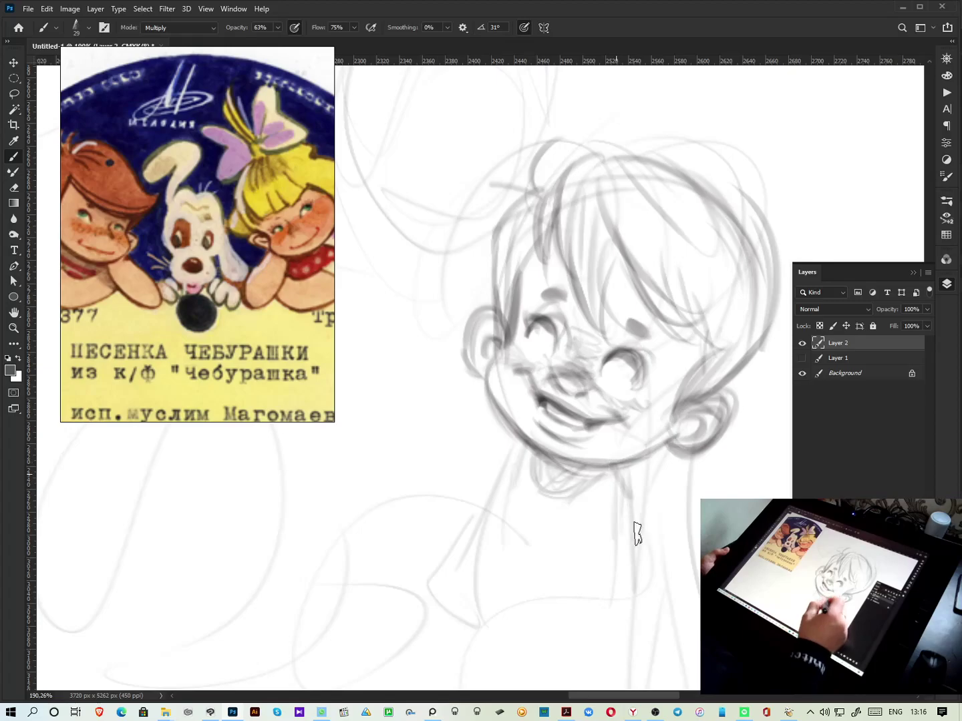
left_click_drag(574, 567, 658, 564)
left_click_drag(585, 514, 573, 573)
Draw the boy's hand raised to his mouth with fingers and wrist contours, and fill in his irises
left_click_drag(507, 444, 447, 511)
mouse_move(535, 431)
left_mouse_down()
mouse_move(565, 439)
mouse_move(549, 456)
mouse_move(548, 420)
mouse_move(545, 436)
mouse_move(590, 421)
mouse_move(546, 461)
left_mouse_up()
left_click_drag(535, 344, 541, 339)
left_click_drag(605, 364, 609, 376)
left_click_drag(545, 425, 521, 460)
mouse_move(565, 436)
left_mouse_down()
mouse_move(567, 447)
mouse_move(544, 431)
mouse_move(562, 444)
mouse_move(502, 452)
mouse_move(461, 498)
left_mouse_up()
mouse_move(540, 494)
left_mouse_down()
mouse_move(522, 518)
mouse_move(470, 515)
mouse_move(453, 469)
mouse_move(431, 497)
mouse_move(527, 505)
mouse_move(447, 470)
mouse_move(465, 457)
mouse_move(552, 510)
mouse_move(525, 516)
mouse_move(439, 460)
mouse_move(439, 525)
left_mouse_up()
mouse_move(497, 445)
left_mouse_down()
mouse_move(513, 433)
mouse_move(539, 477)
mouse_move(522, 459)
mouse_move(532, 447)
left_mouse_up()
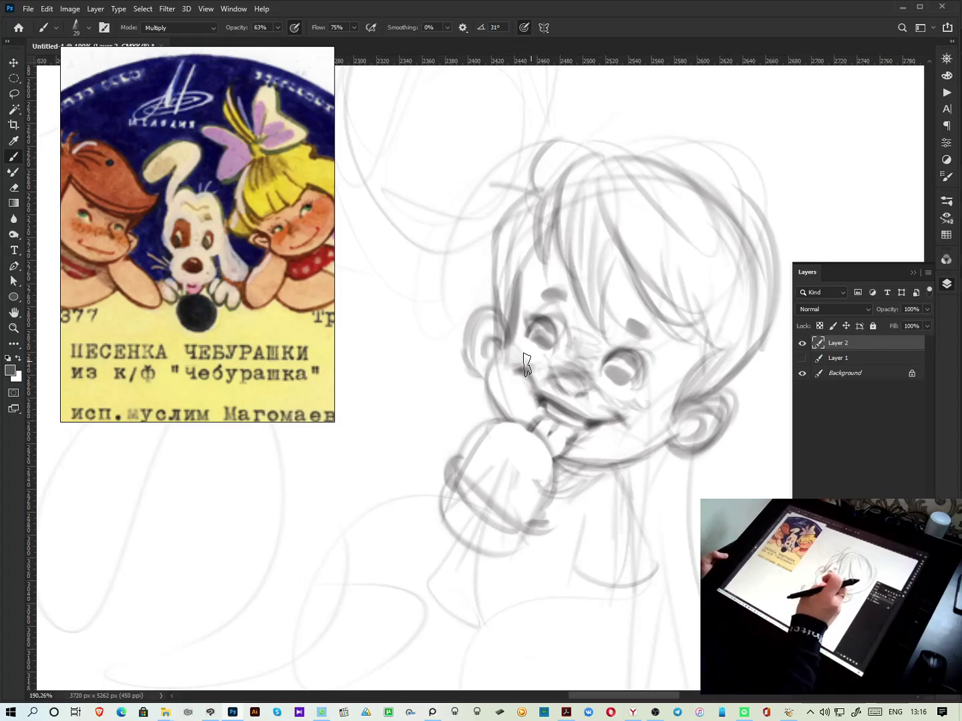
Add loose hair tufts at the boy's crown and darken the strands of his fringe
scroll(527, 363, "up", 1)
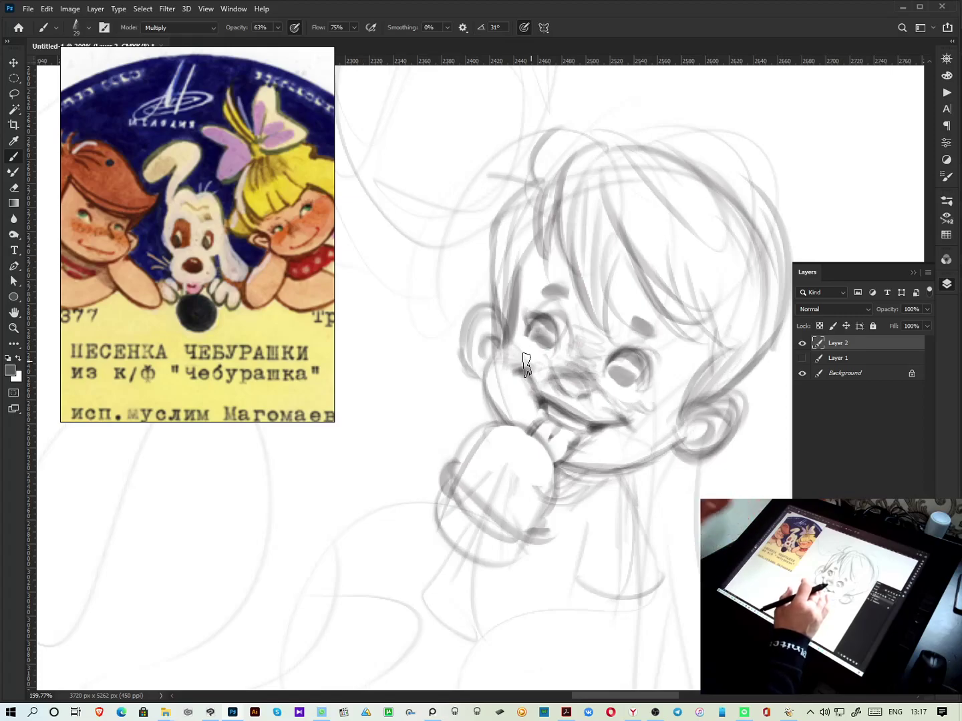
left_click_drag(539, 171, 576, 113)
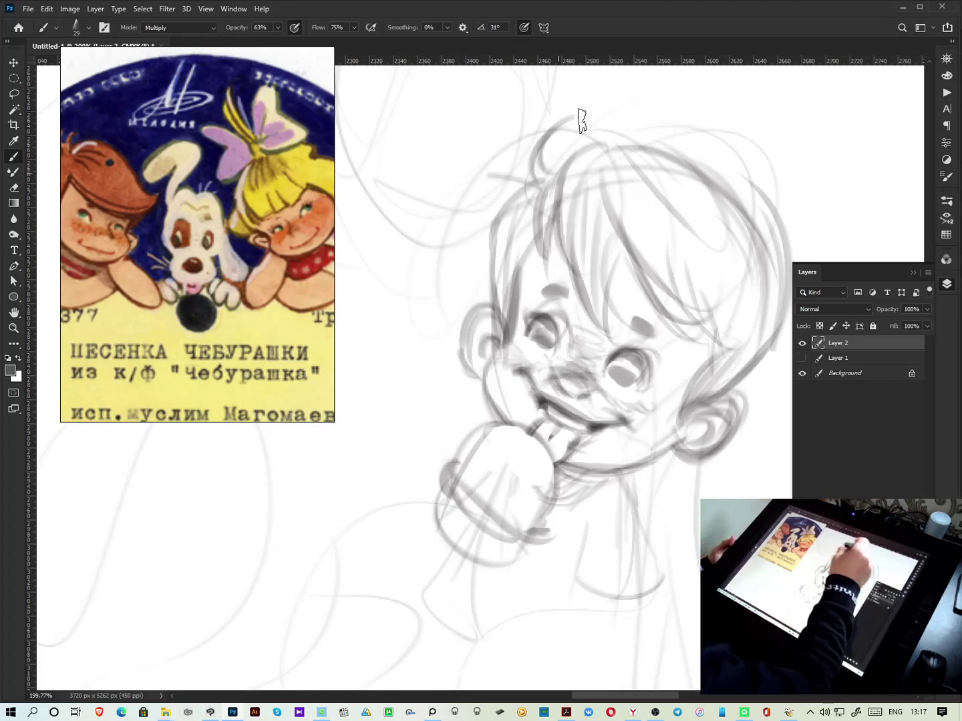
mouse_move(478, 211)
left_mouse_down()
mouse_move(527, 182)
mouse_move(526, 168)
left_mouse_up()
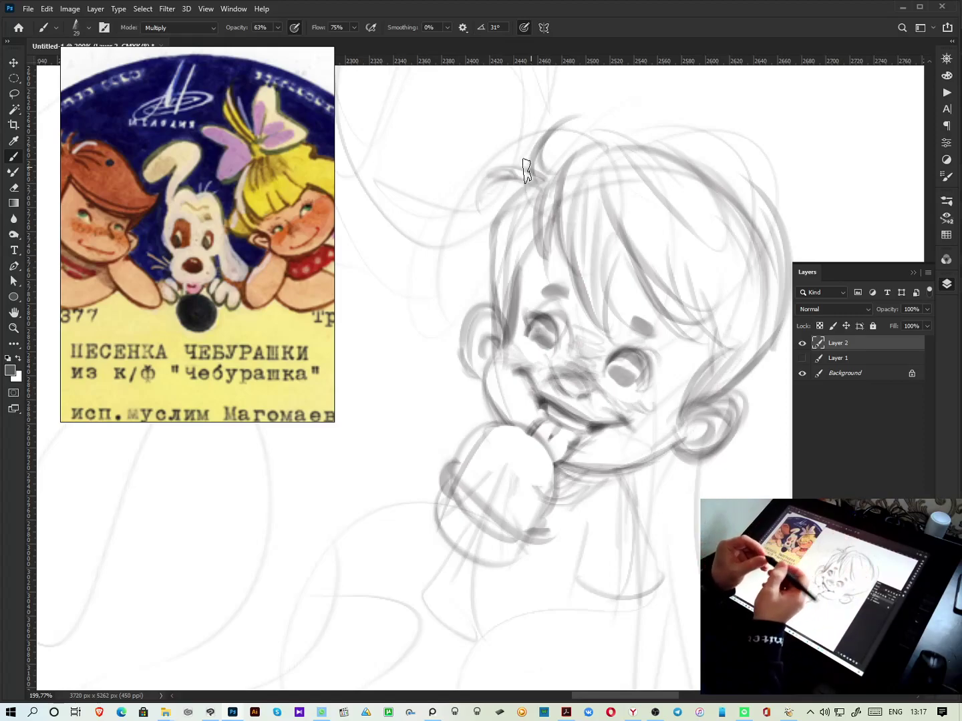
mouse_move(543, 171)
left_mouse_down()
mouse_move(616, 124)
mouse_move(567, 149)
mouse_move(610, 149)
mouse_move(562, 149)
mouse_move(585, 170)
mouse_move(557, 233)
mouse_move(598, 318)
mouse_move(664, 302)
left_mouse_up()
left_click_drag(524, 238, 580, 245)
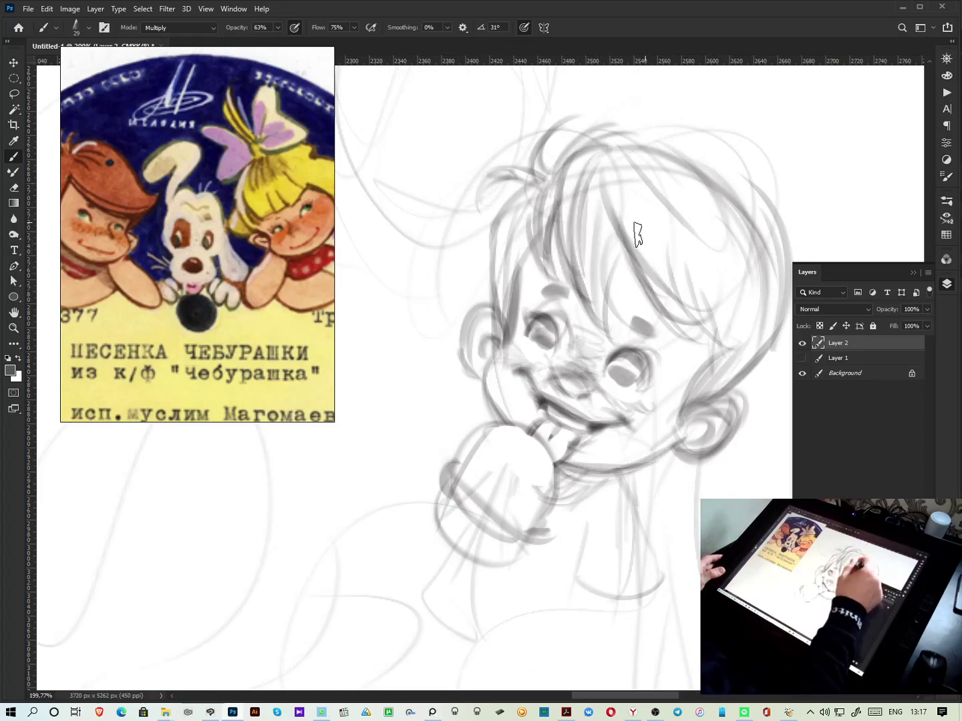
Darken the boy's pupils and sketch his sleeve, torso and the bent arm leading up to the hand at his mouth
left_click_drag(611, 374, 621, 389)
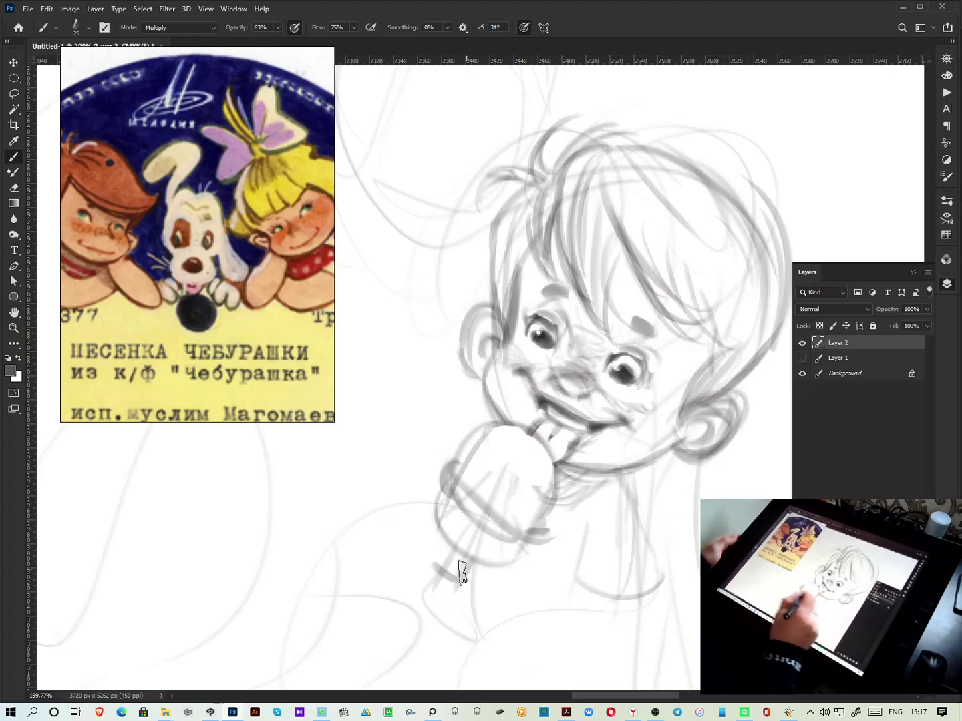
mouse_move(438, 575)
left_mouse_down()
mouse_move(469, 586)
mouse_move(433, 546)
mouse_move(423, 551)
mouse_move(448, 574)
mouse_move(419, 592)
mouse_move(513, 530)
mouse_move(515, 545)
mouse_move(461, 535)
mouse_move(430, 546)
mouse_move(456, 545)
mouse_move(450, 555)
mouse_move(499, 545)
mouse_move(534, 565)
mouse_move(508, 526)
mouse_move(589, 535)
mouse_move(523, 551)
mouse_move(628, 506)
mouse_move(560, 545)
mouse_move(631, 516)
mouse_move(610, 577)
mouse_move(567, 583)
mouse_move(611, 526)
mouse_move(623, 468)
mouse_move(606, 492)
mouse_move(694, 470)
mouse_move(665, 462)
mouse_move(646, 405)
mouse_move(641, 411)
mouse_move(657, 398)
left_mouse_up()
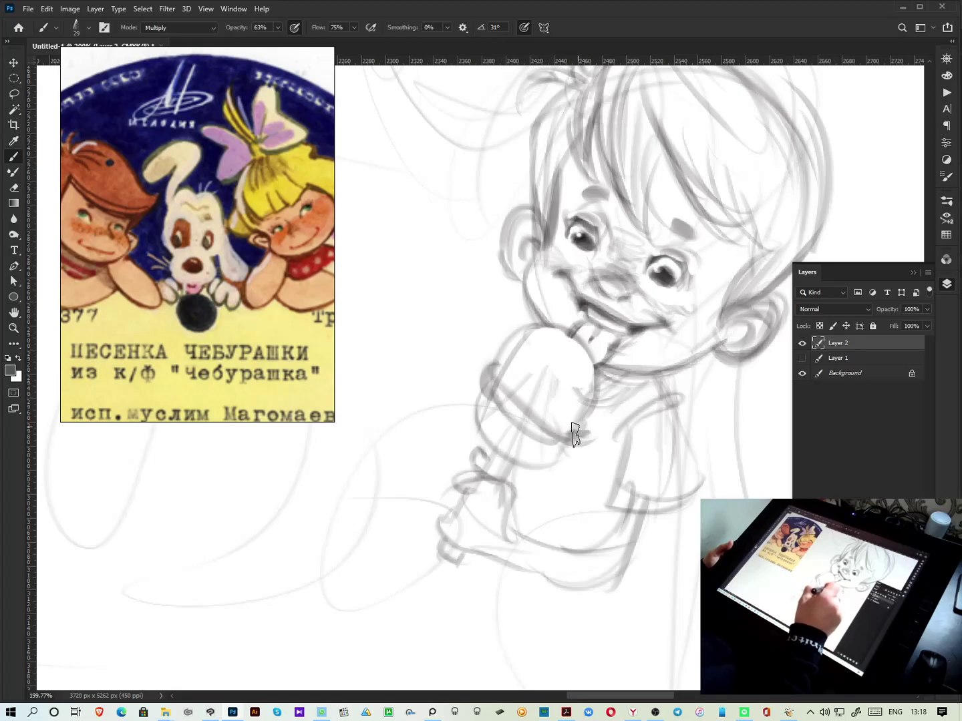
mouse_move(509, 411)
left_mouse_down()
mouse_move(498, 426)
mouse_move(534, 326)
left_mouse_up()
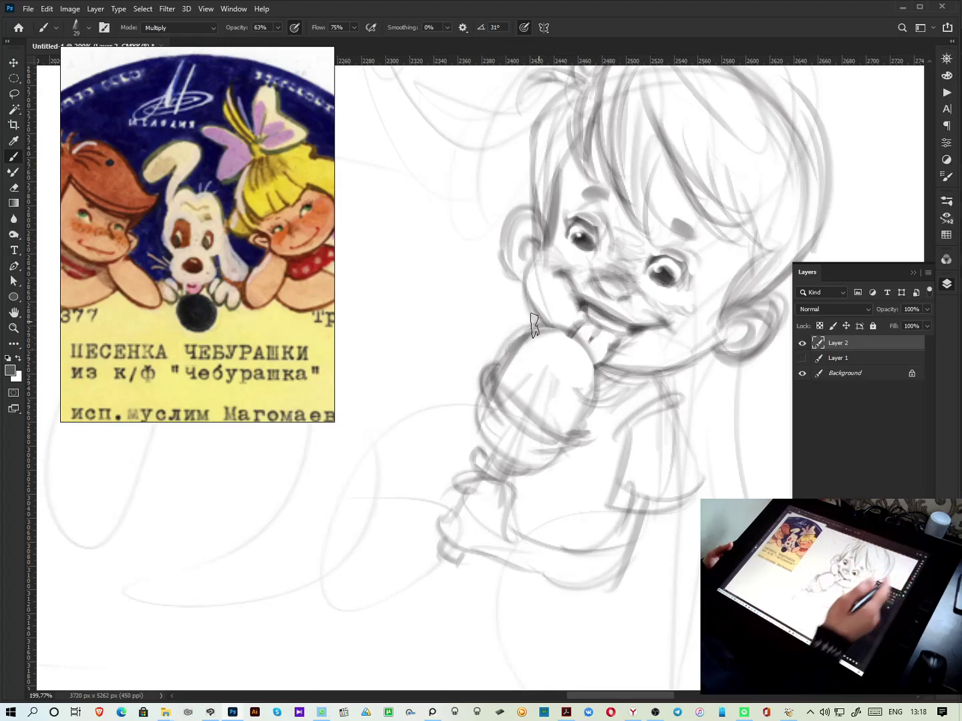
Strengthen the contours of the boy's cheek, chin and jaw, and darken his shirt collar and earlobe
left_click_drag(672, 347, 676, 363)
left_click_drag(525, 254, 551, 324)
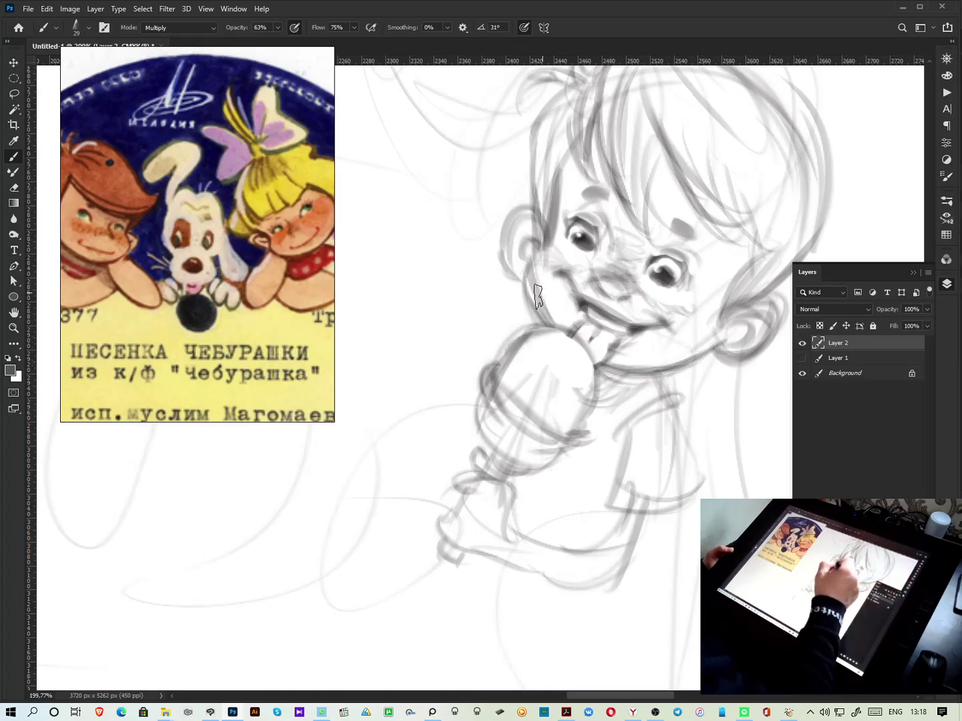
mouse_move(605, 364)
left_mouse_down()
mouse_move(668, 340)
mouse_move(622, 358)
mouse_move(702, 313)
mouse_move(673, 335)
mouse_move(671, 353)
mouse_move(723, 312)
left_mouse_up()
mouse_move(625, 377)
left_mouse_down()
mouse_move(689, 369)
mouse_move(617, 371)
left_mouse_up()
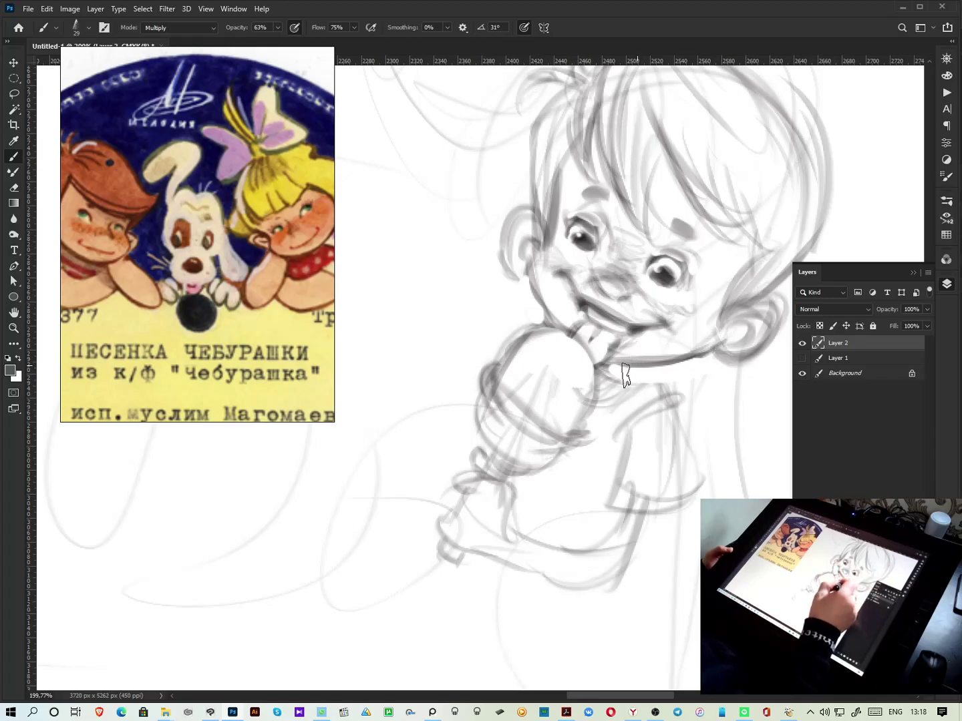
mouse_move(610, 374)
left_mouse_down()
mouse_move(648, 364)
mouse_move(663, 389)
mouse_move(657, 374)
mouse_move(668, 451)
left_mouse_up()
left_click_drag(716, 362, 722, 359)
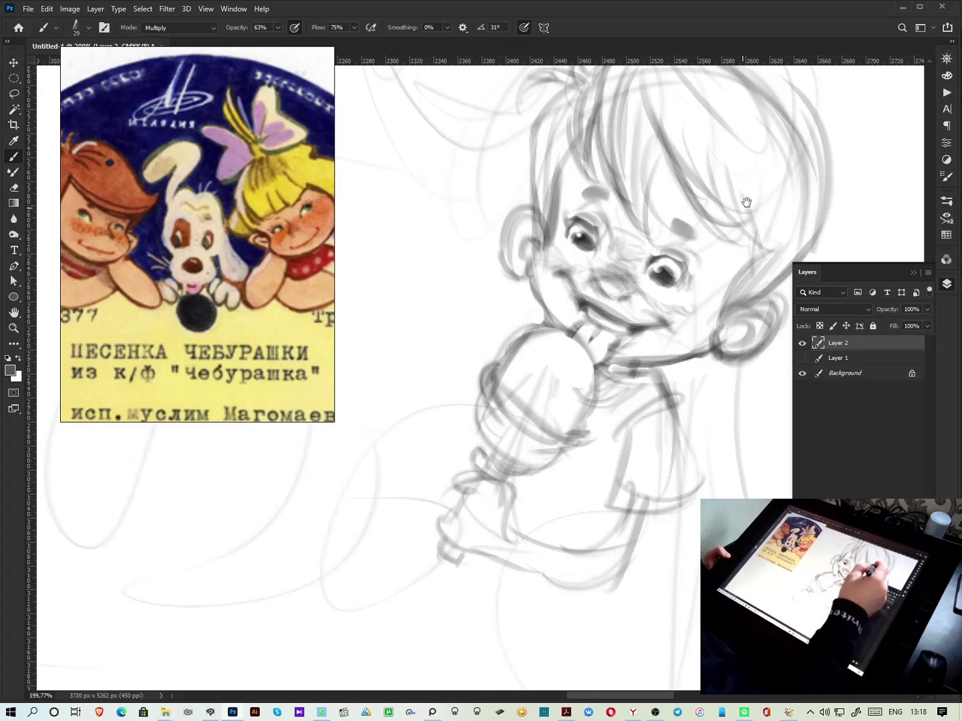
Darken the boy's eyebrows and deepen the strands of hair across his forehead
left_click_drag(745, 204, 681, 248)
mouse_move(592, 418)
left_mouse_down()
mouse_move(646, 381)
mouse_move(658, 337)
mouse_move(737, 294)
left_mouse_up()
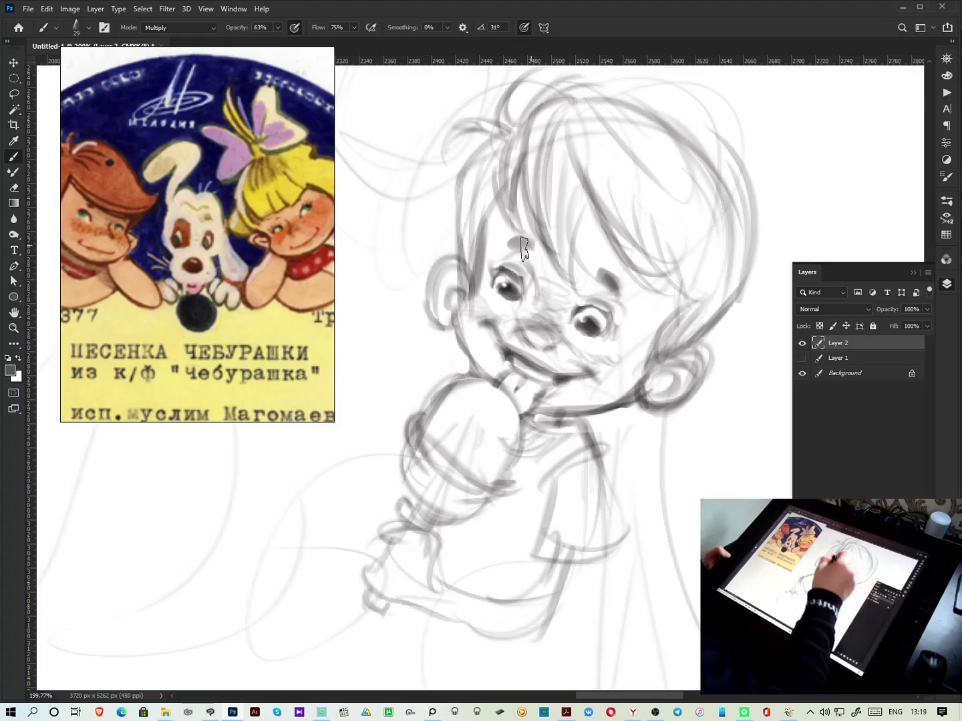
mouse_move(521, 150)
left_mouse_down()
mouse_move(530, 201)
mouse_move(581, 171)
mouse_move(634, 185)
left_mouse_up()
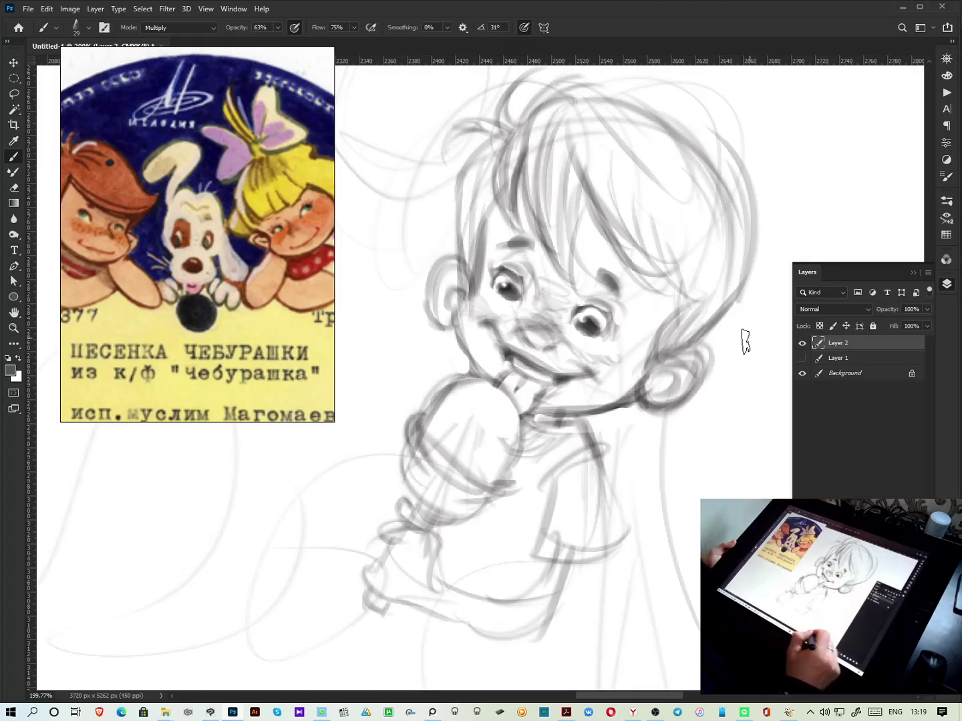
Switch to Yandex Browser, hide the floating reference image and open YouTube in a new tab
left_click(632, 712)
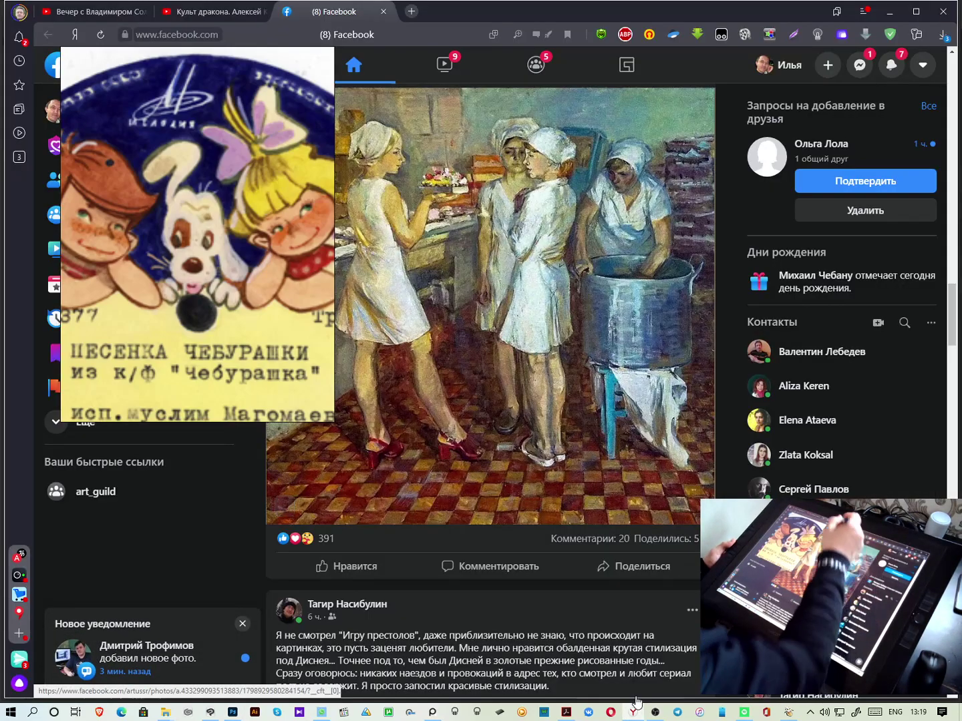
key("ctrl+t")
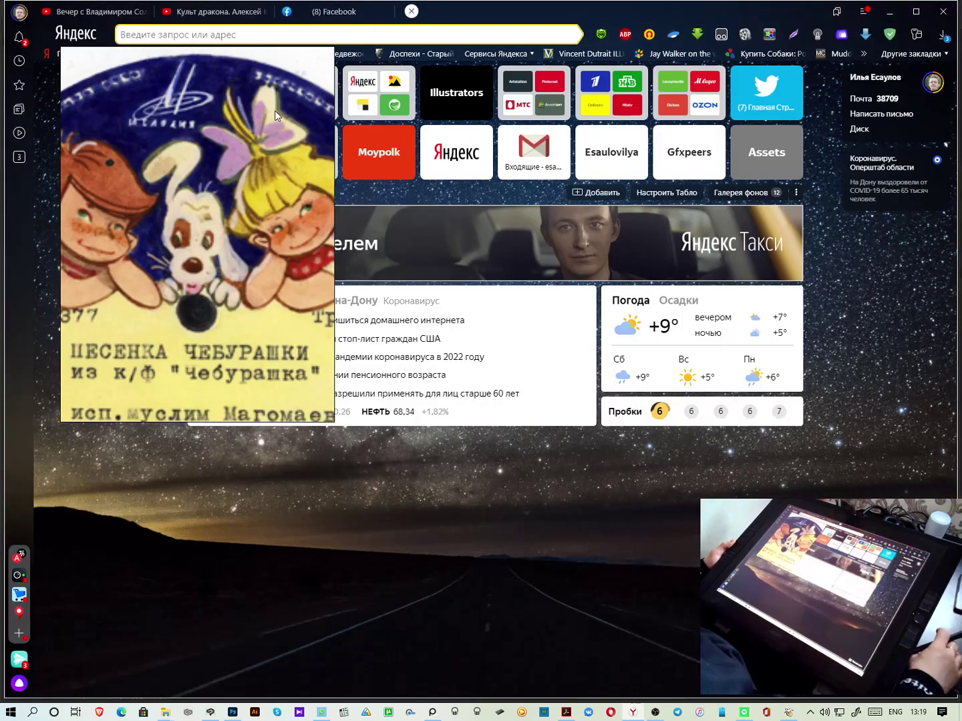
right_click(275, 111)
left_click(178, 120)
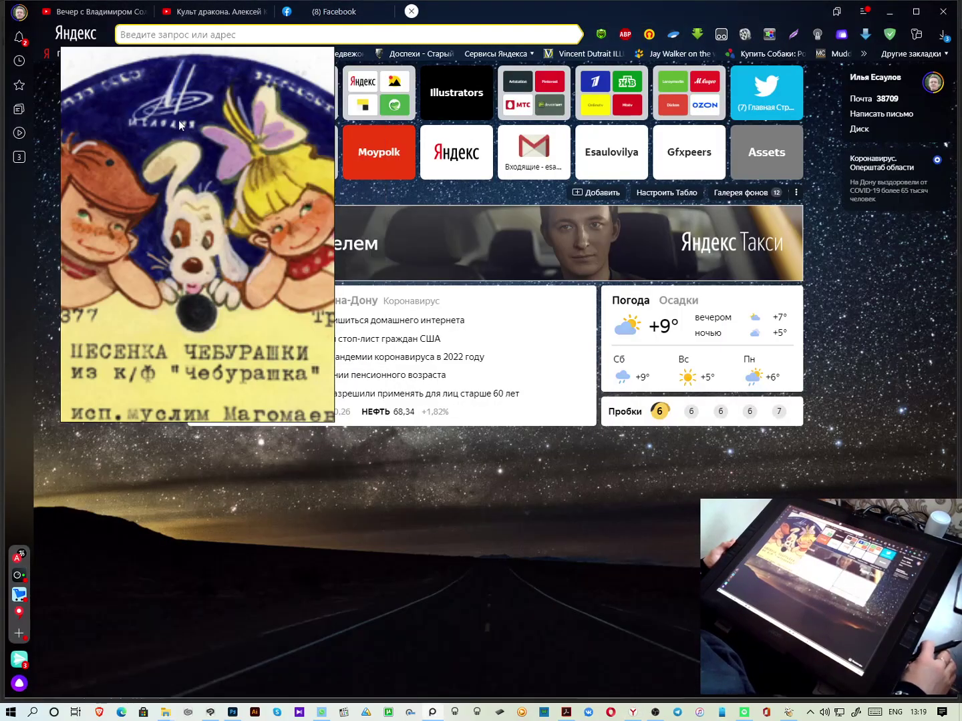
left_click(432, 713)
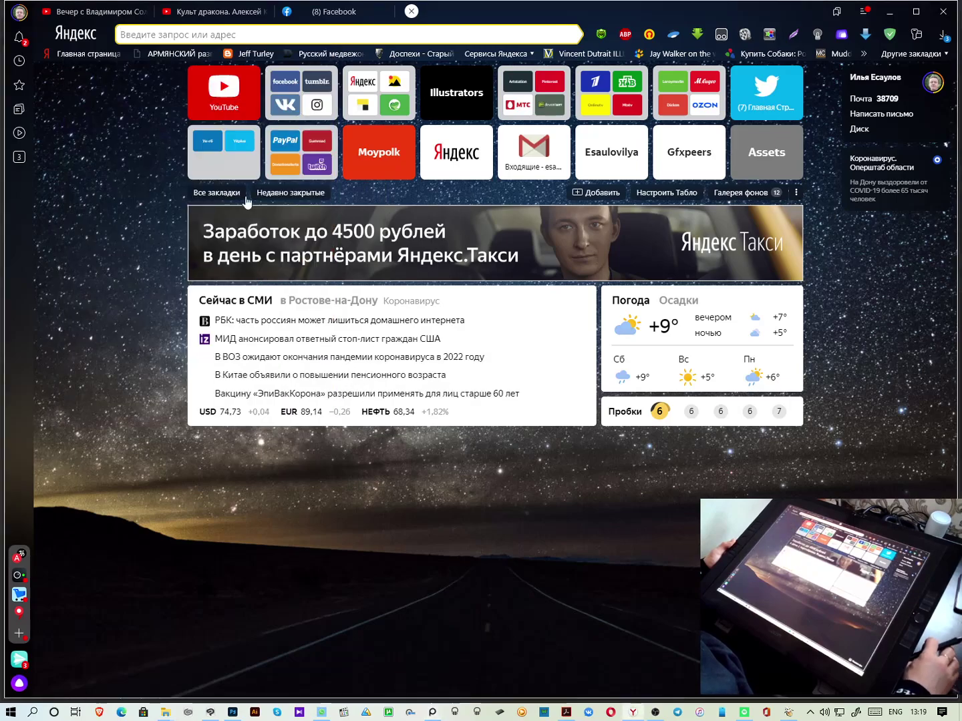
left_click(226, 107)
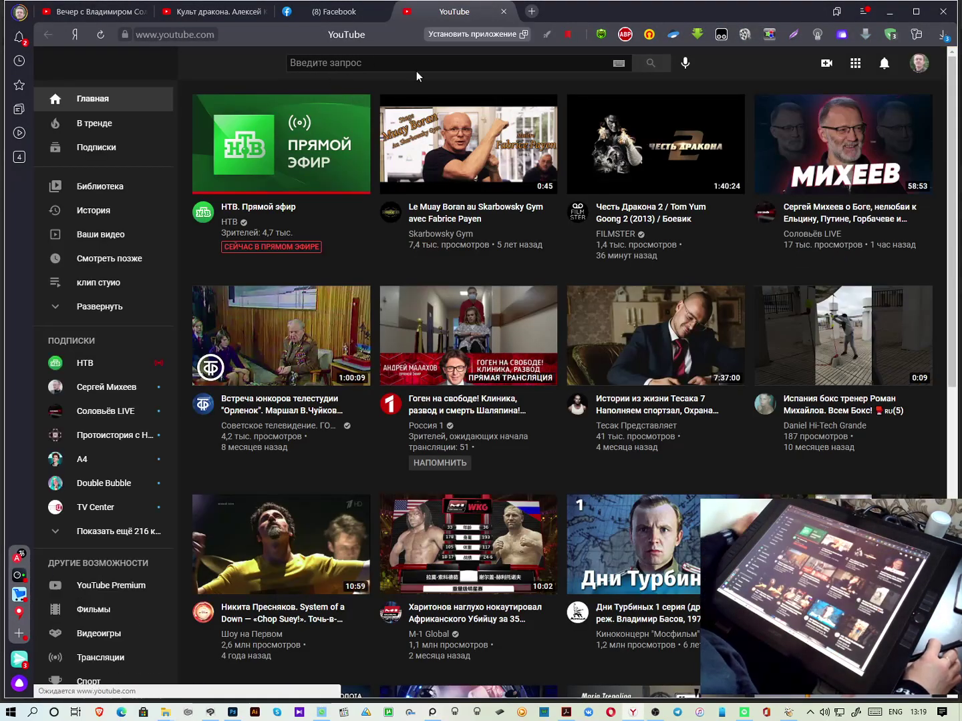
Search YouTube for "маленький гайавата"
left_click(423, 64)
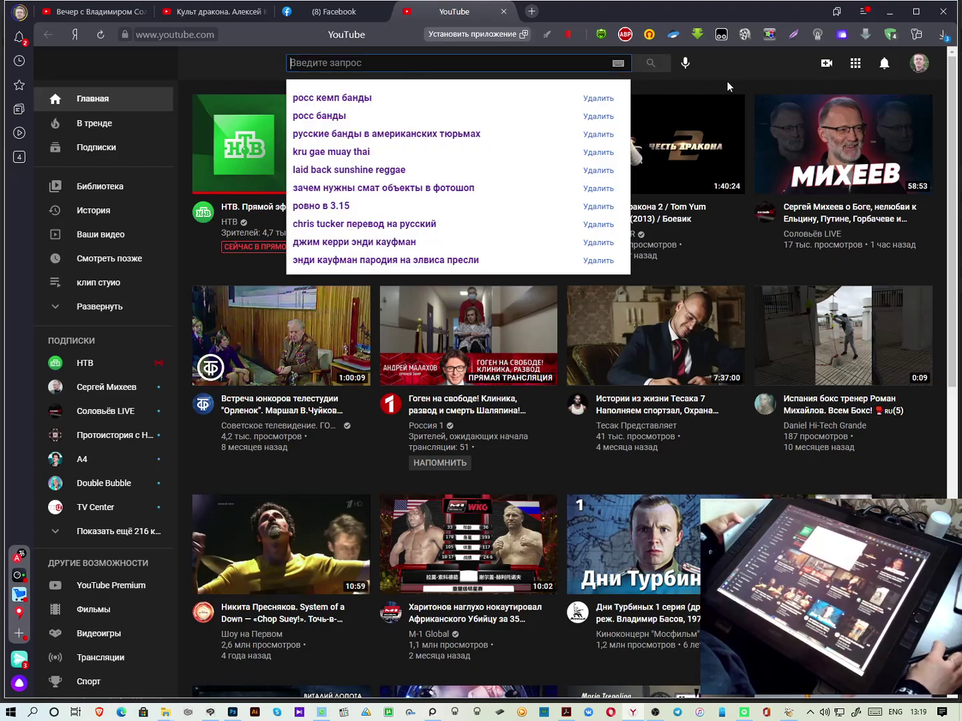
left_click(728, 91)
mouse_move(456, 216)
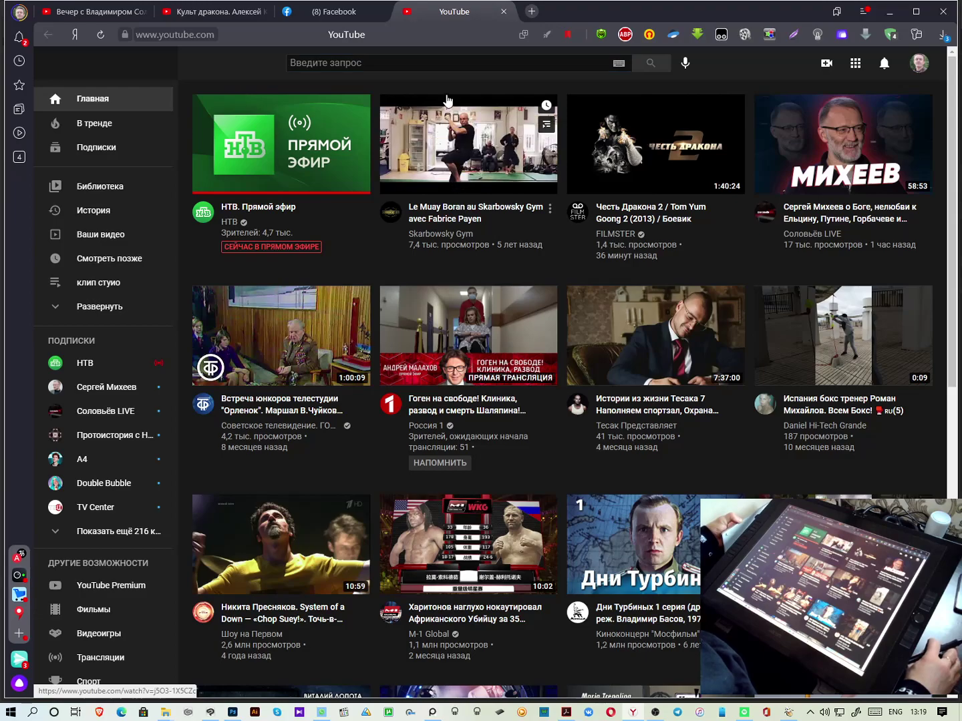
left_click(424, 64)
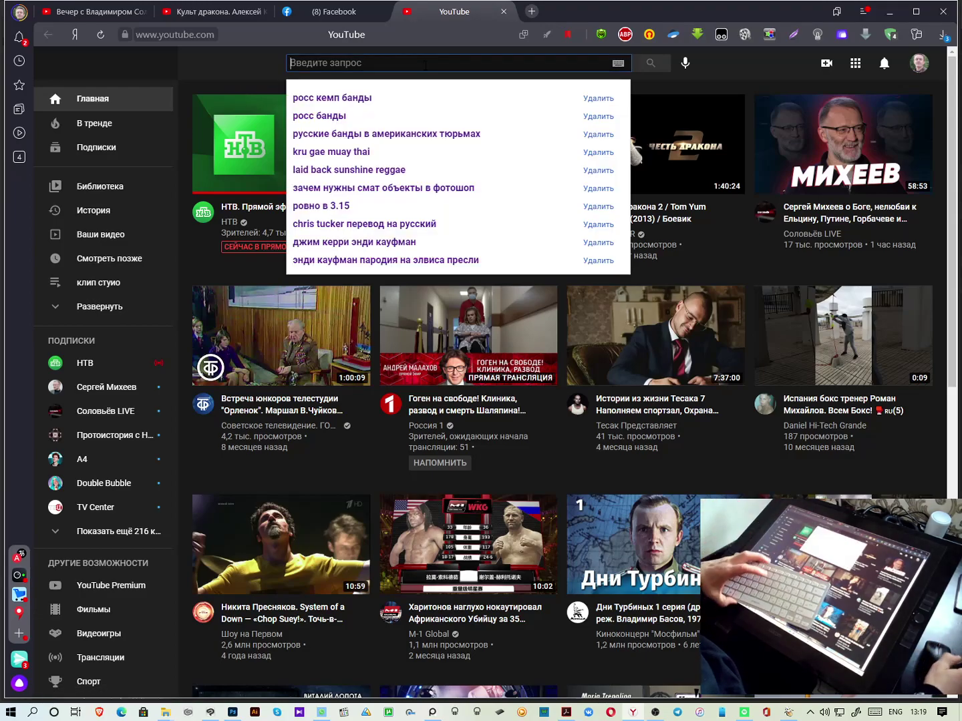
type("vfkty")
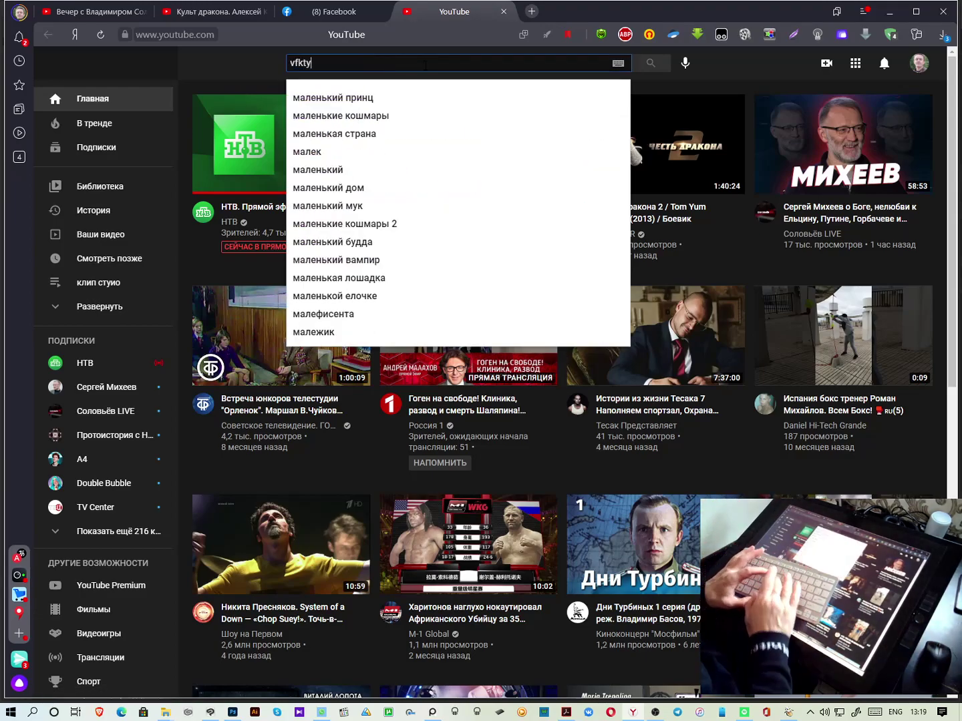
type("rbq ")
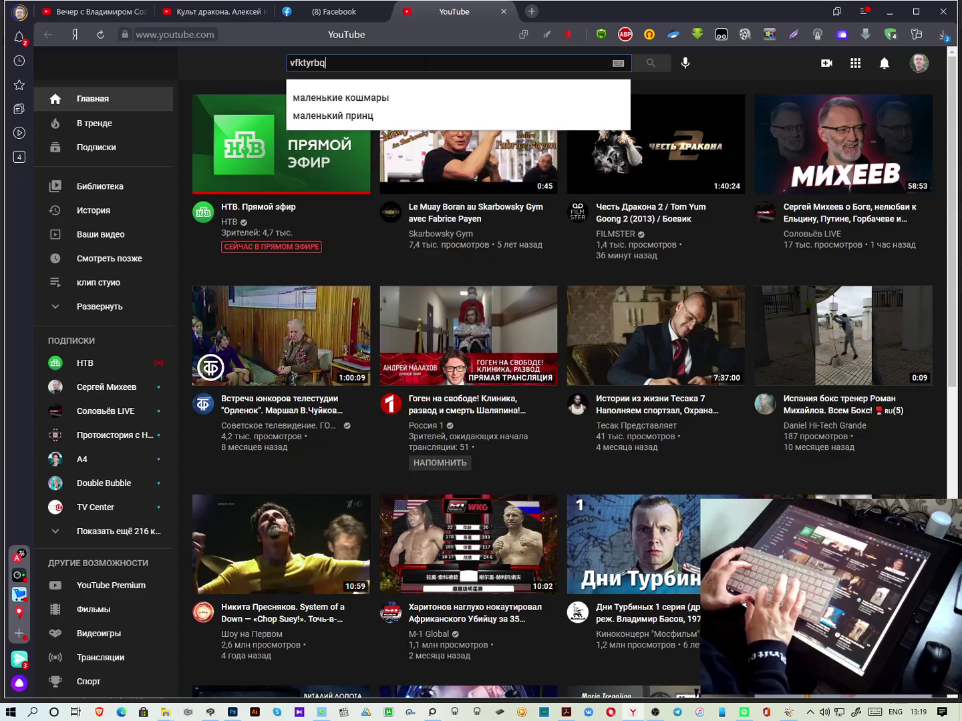
type("ufq")
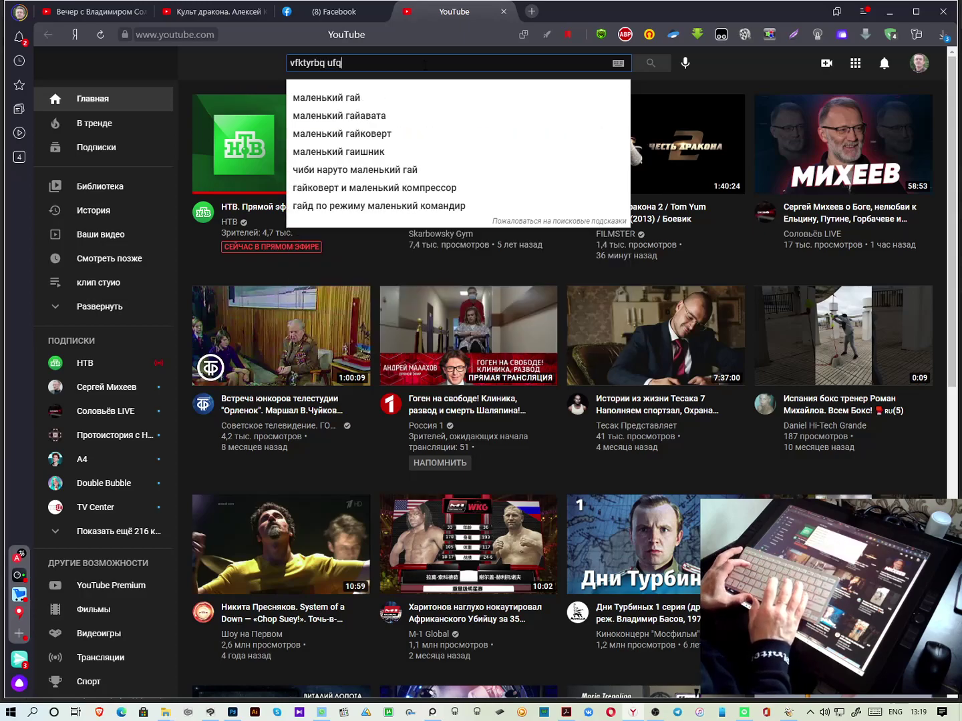
left_click(377, 118)
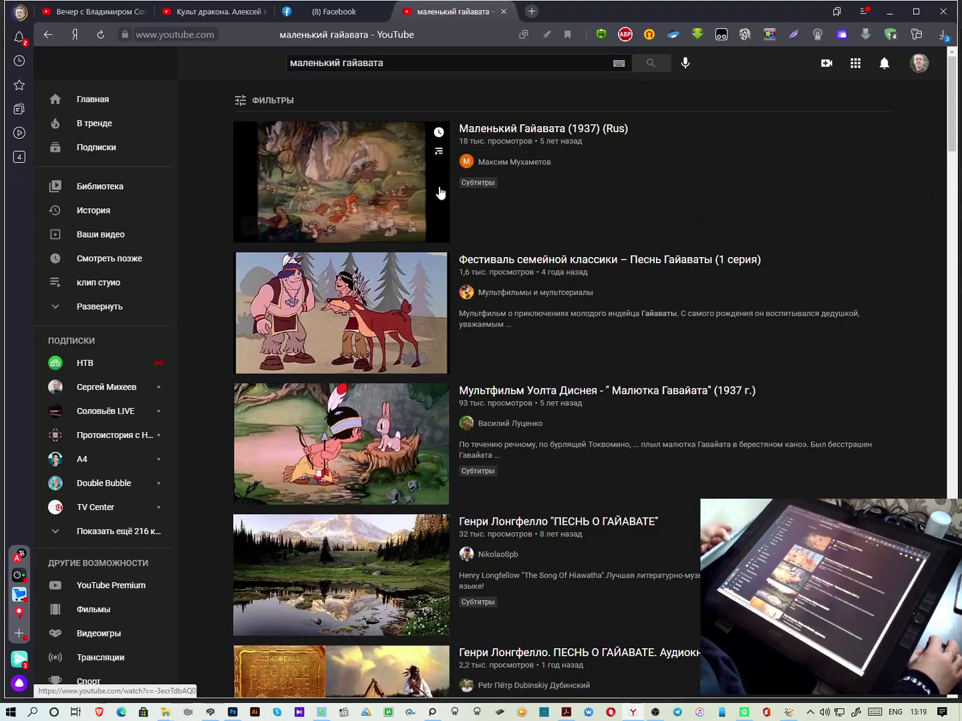
Play the video "Маленький Гайавата (1937) (Rus)" from about 1:11 with the sound muted
left_click(348, 175)
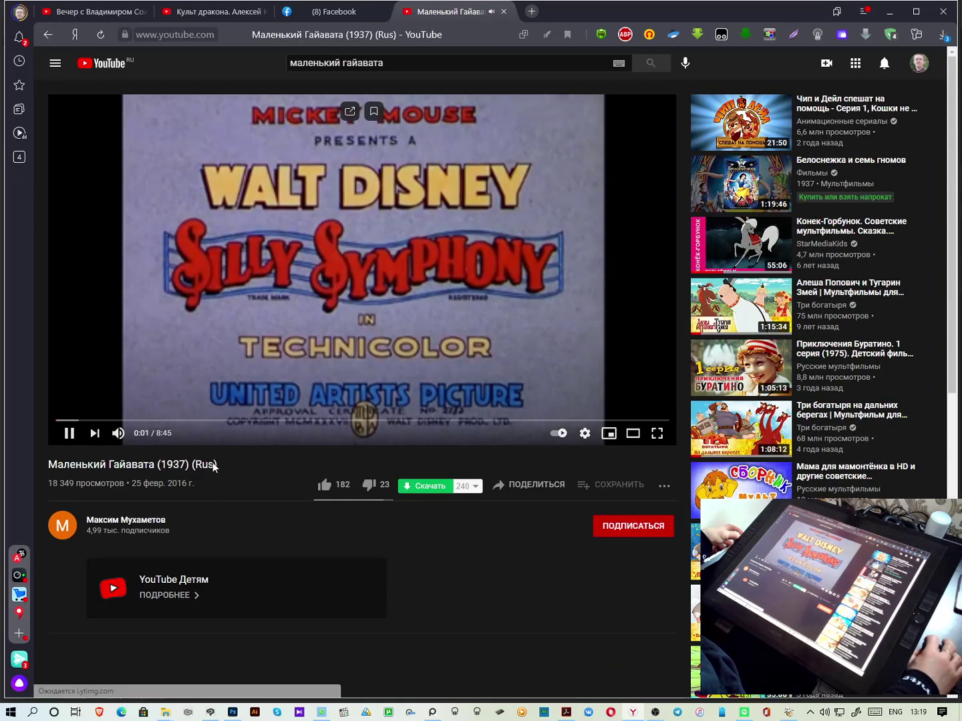
left_click(139, 420)
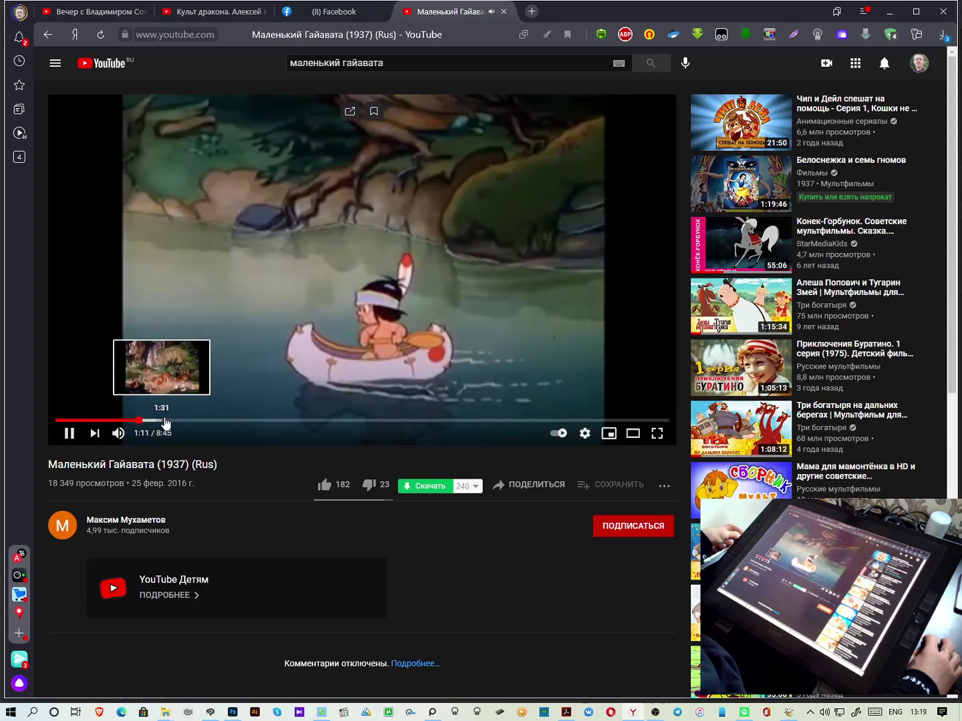
left_click(118, 433)
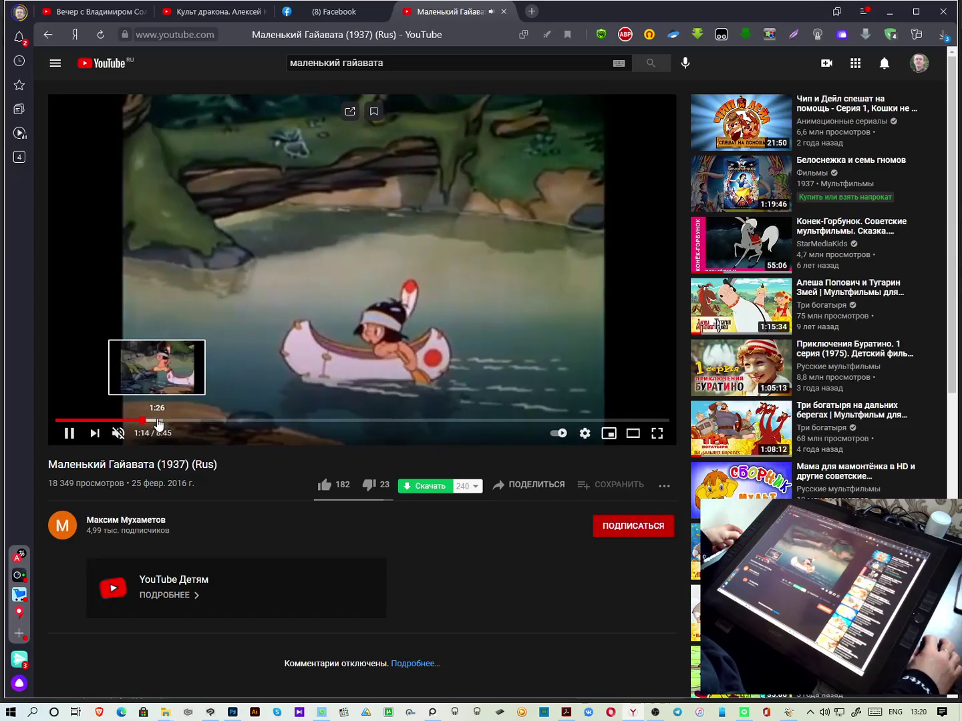
Skip through the cartoon to about 3:30, examining the drawn poses of the little boy and the forest animals
left_click(161, 420)
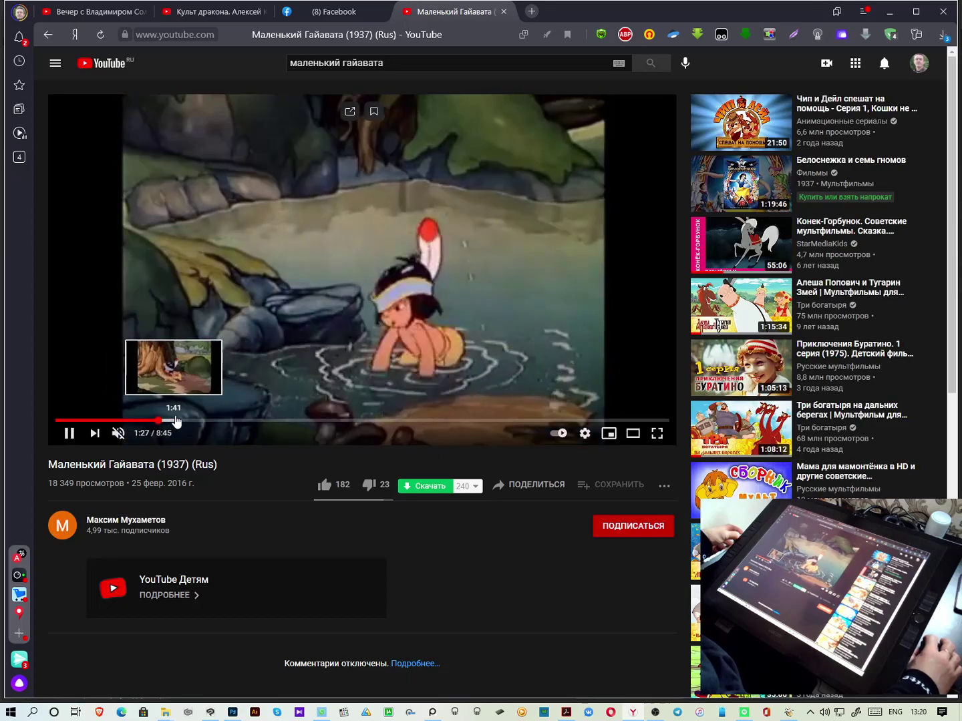
left_click(181, 420)
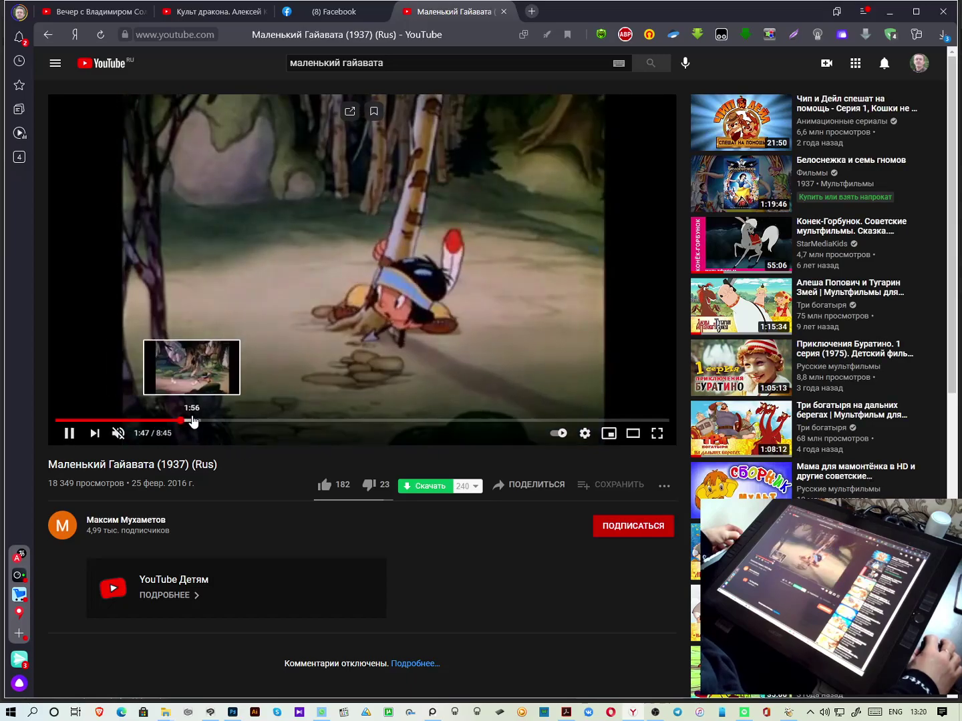
left_click(191, 420)
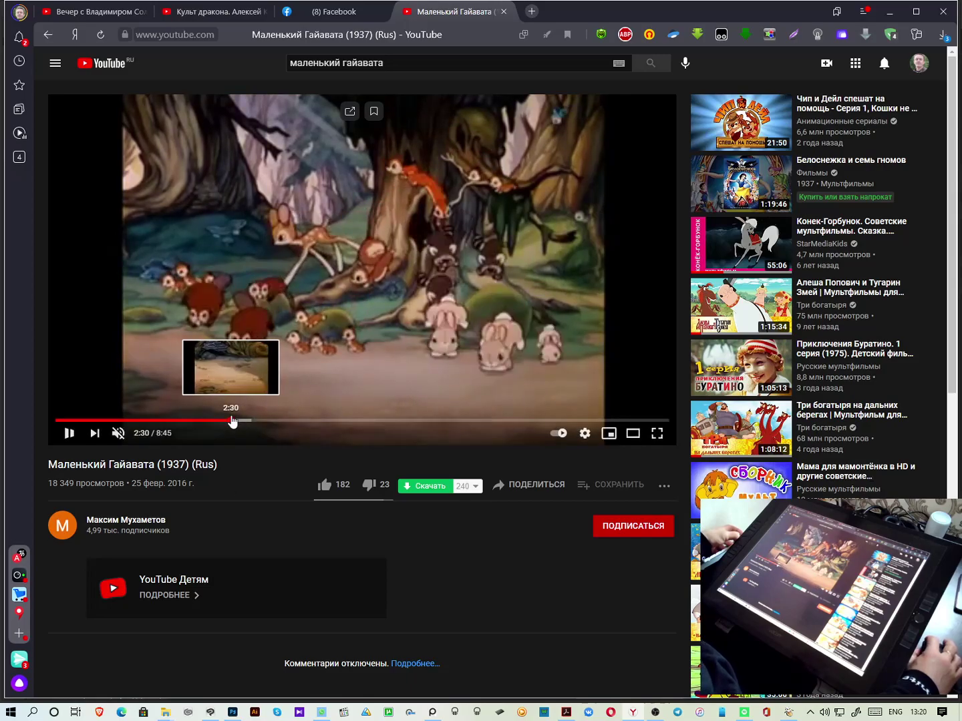
left_click(233, 422)
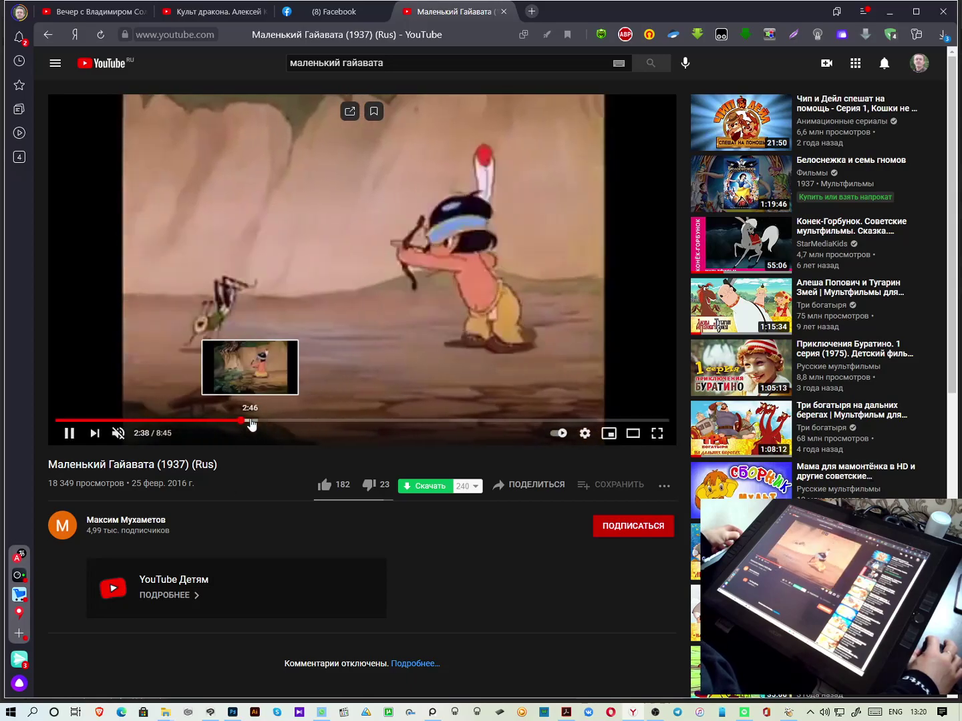
left_click(251, 421)
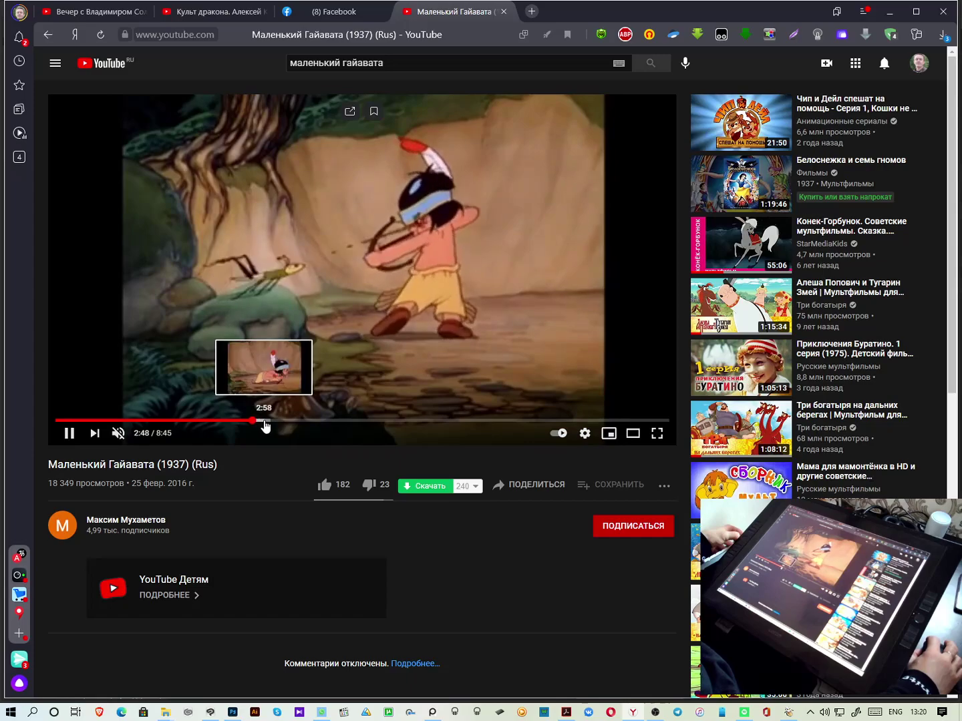
left_click(266, 421)
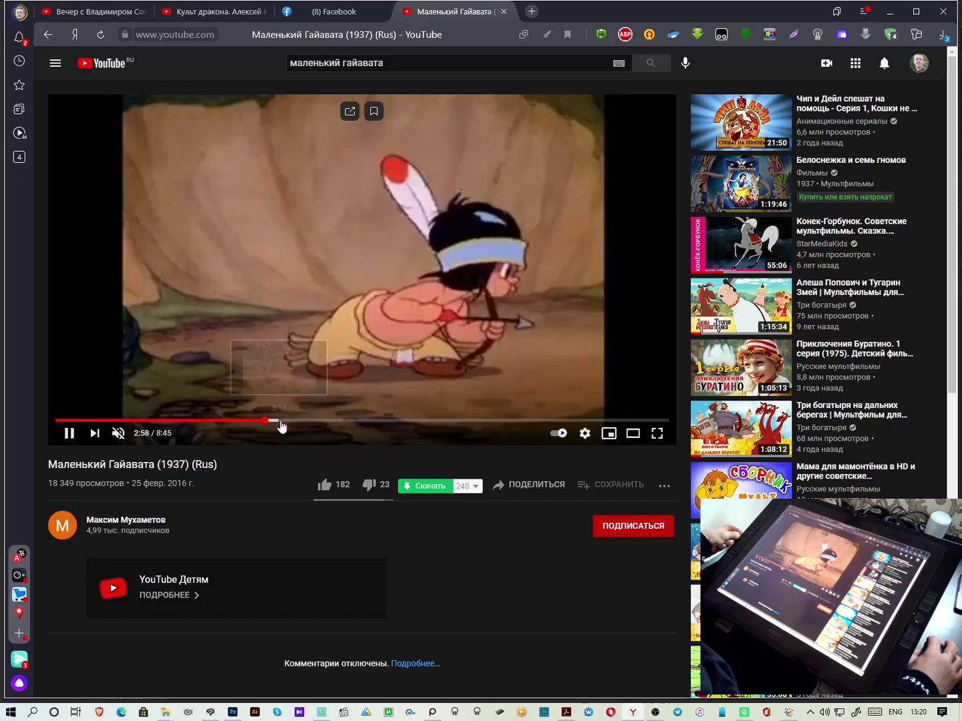
left_click(280, 421)
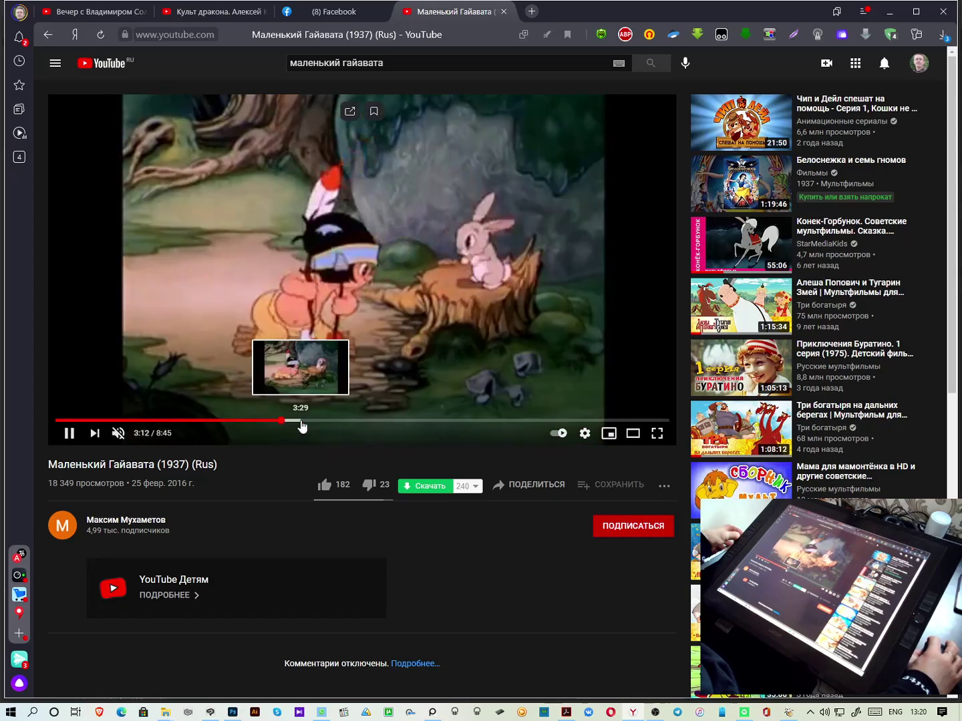
left_click(301, 421)
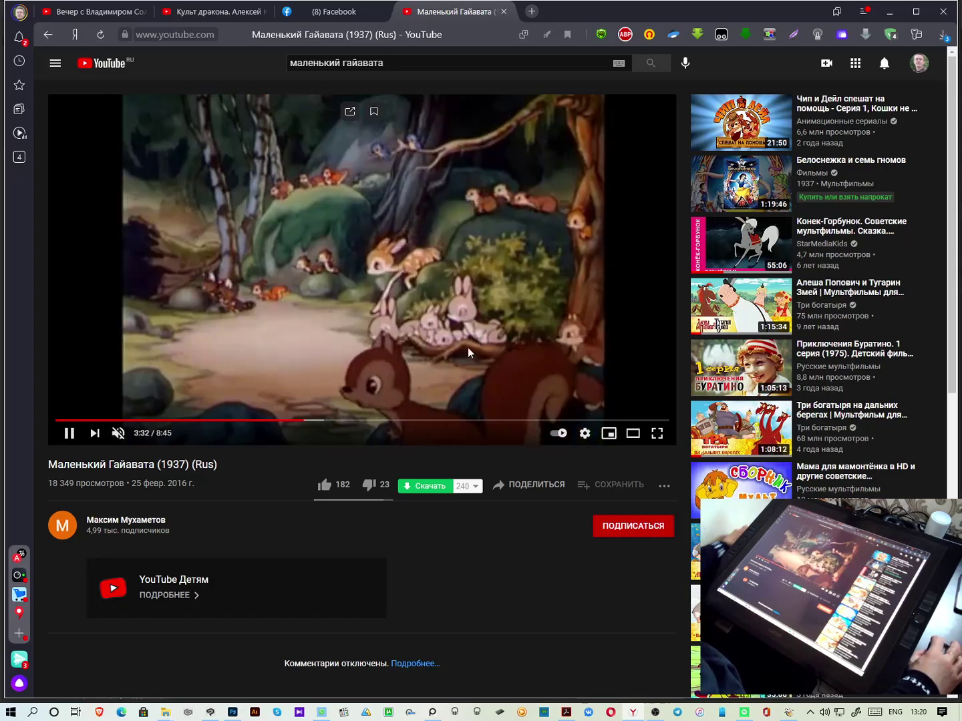
Skip the cartoon from about 3:43 through to 5:08, examining the boy's and rabbit's poses, and pause around 5:11
left_click(317, 421)
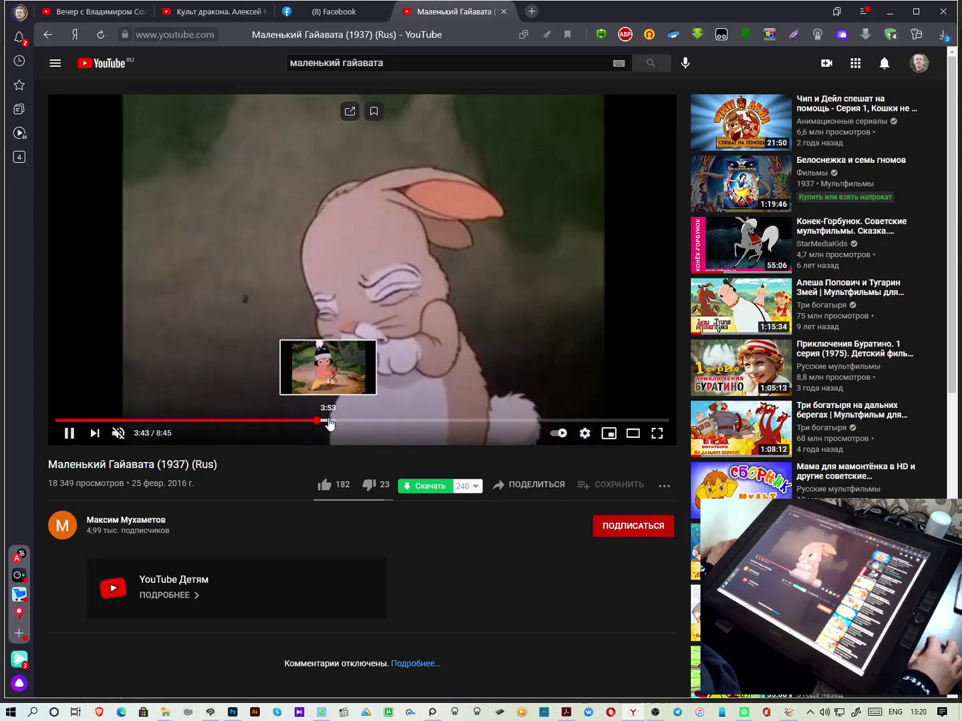
left_click(328, 421)
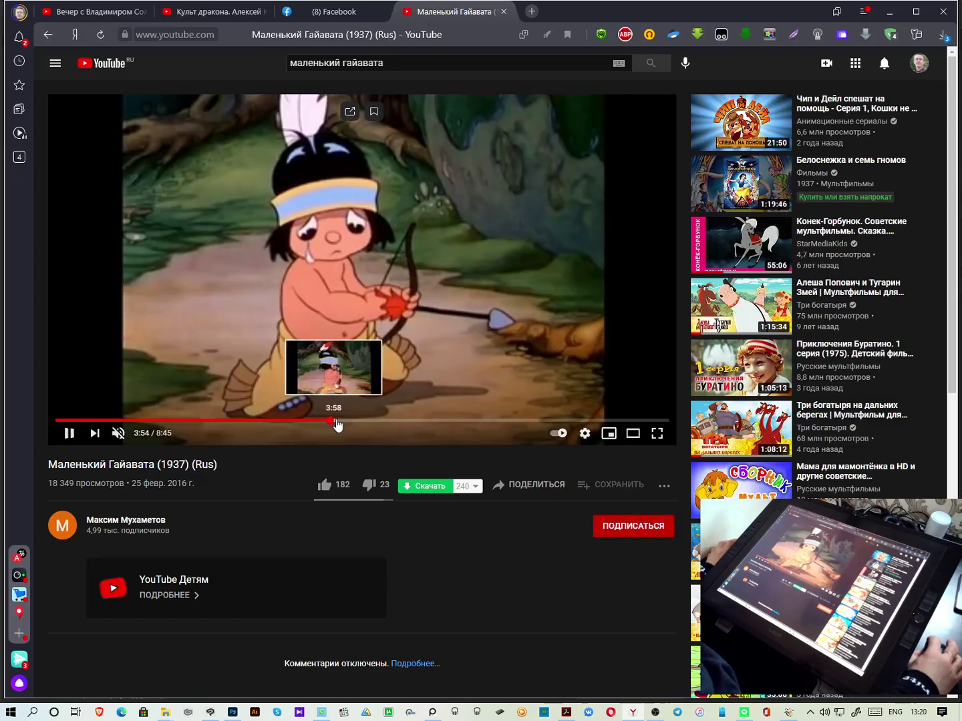
left_click(343, 421)
left_click(353, 421)
left_click(369, 421)
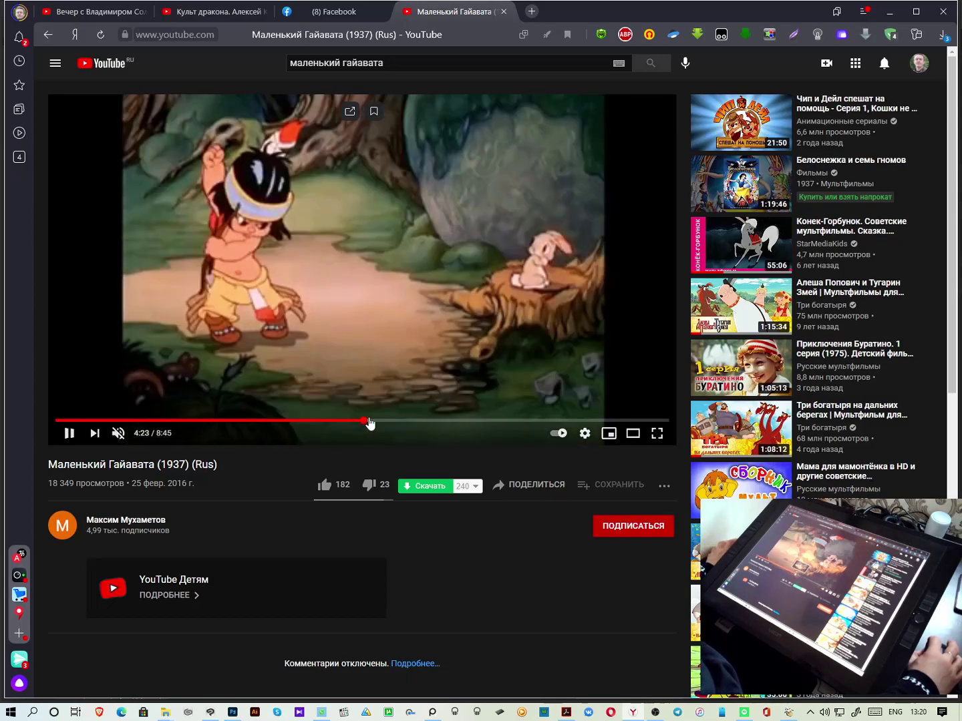
left_click(403, 421)
left_click(411, 421)
left_click(416, 421)
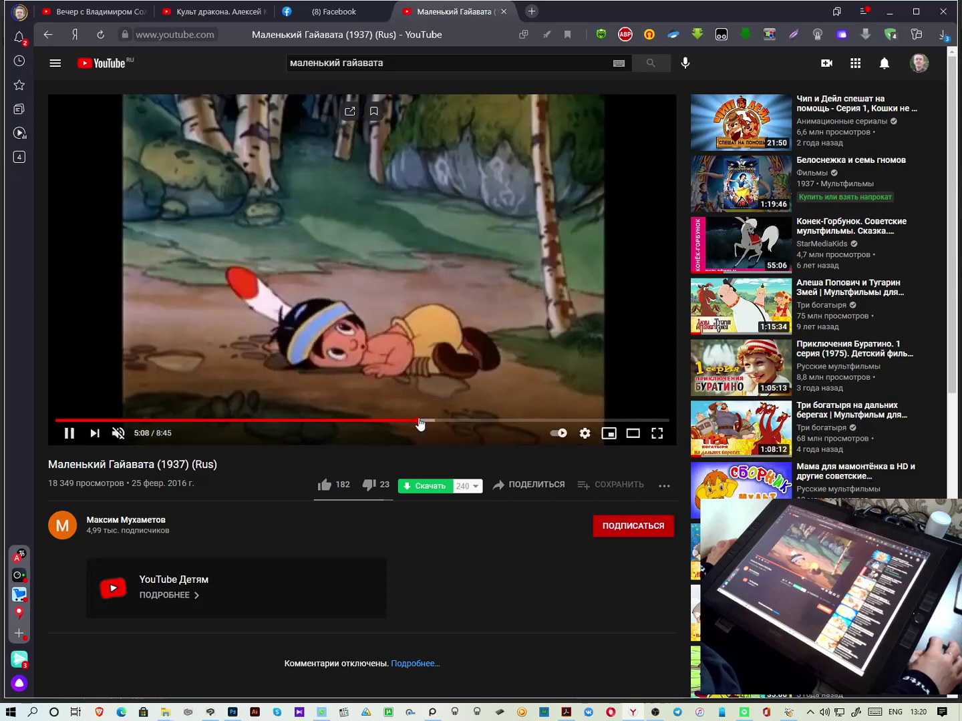
left_click(461, 322)
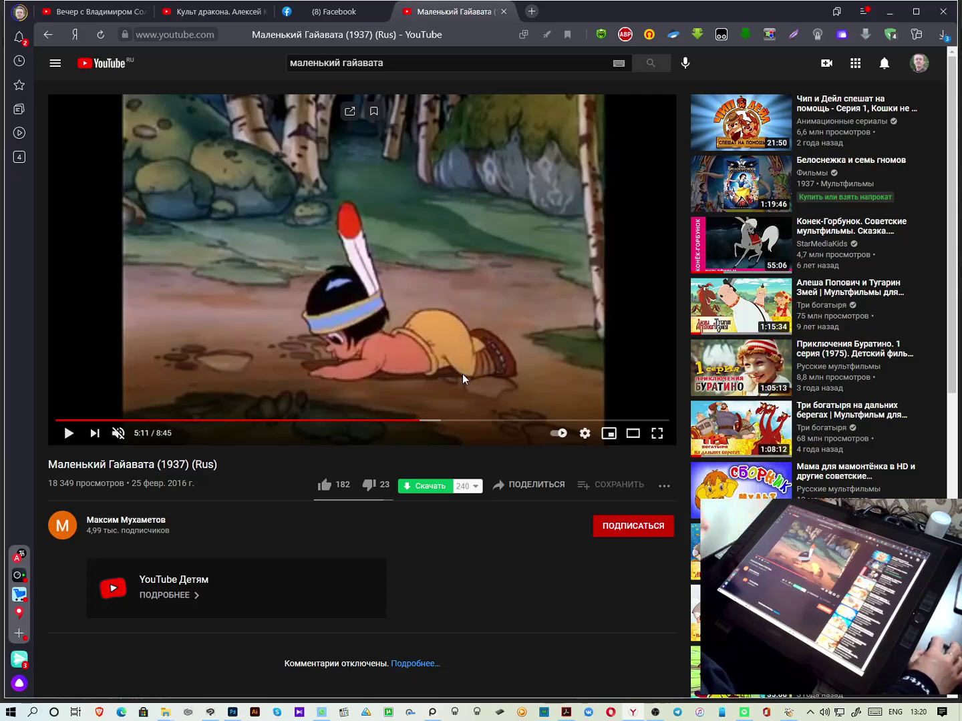
Examine the bear and boy scenes between about 5:50 and 6:29 in the cartoon
left_click_drag(430, 423, 467, 422)
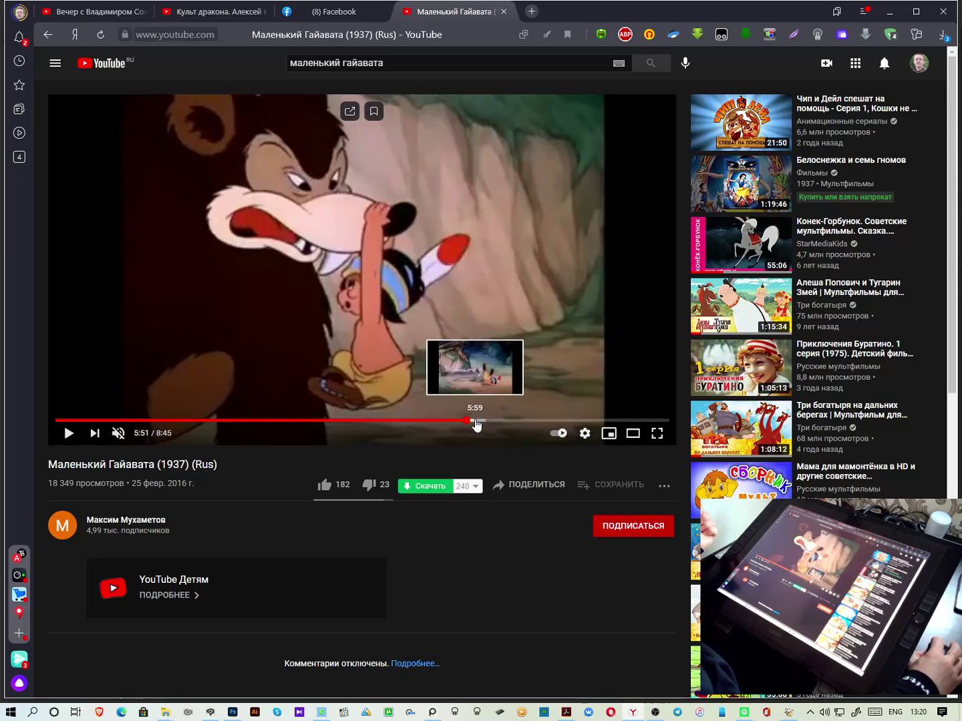
left_click(478, 422)
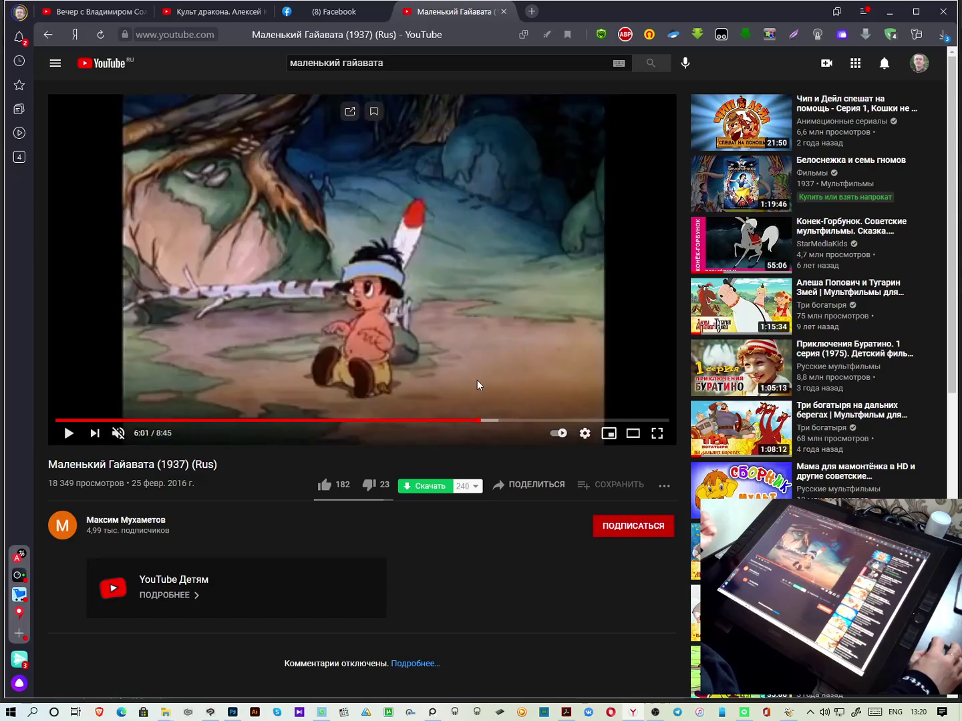
left_click(466, 422)
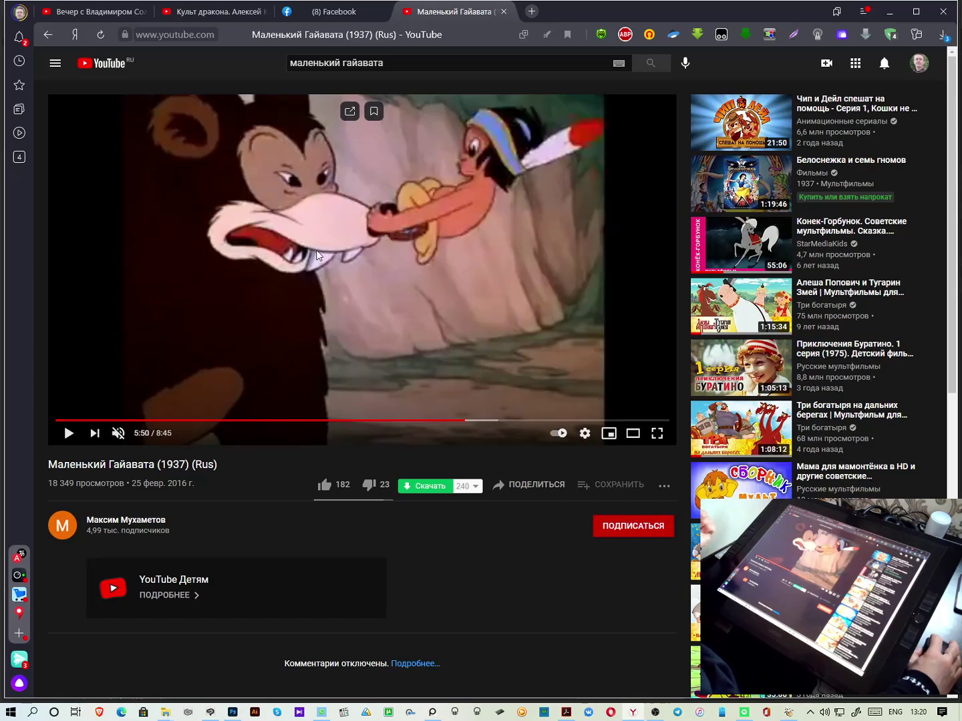
left_click_drag(491, 422, 511, 424)
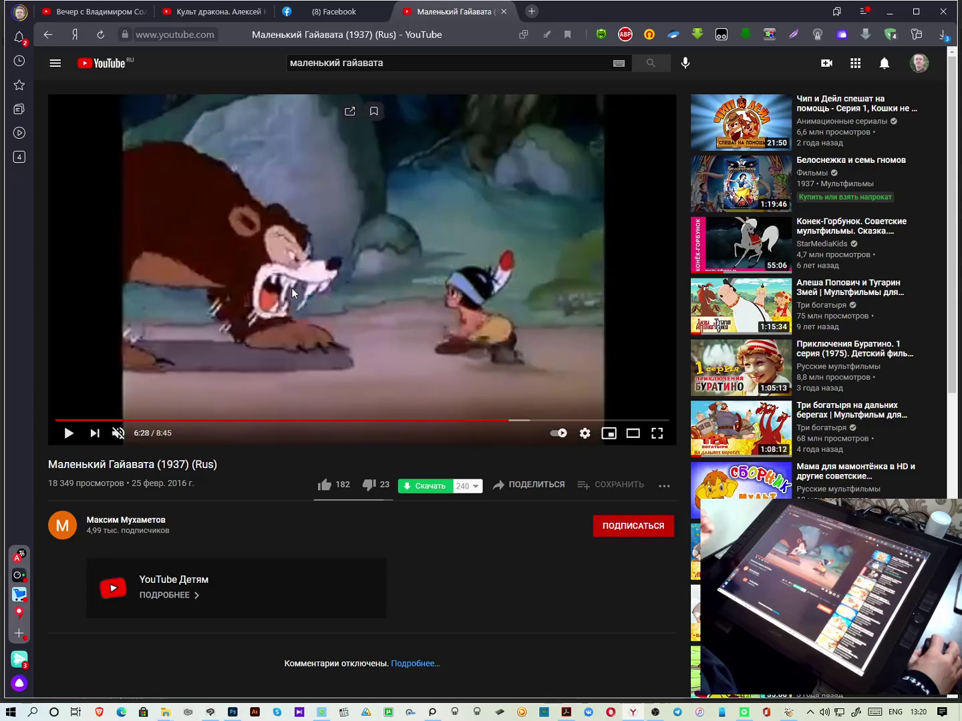
left_click(470, 358)
left_click(471, 354)
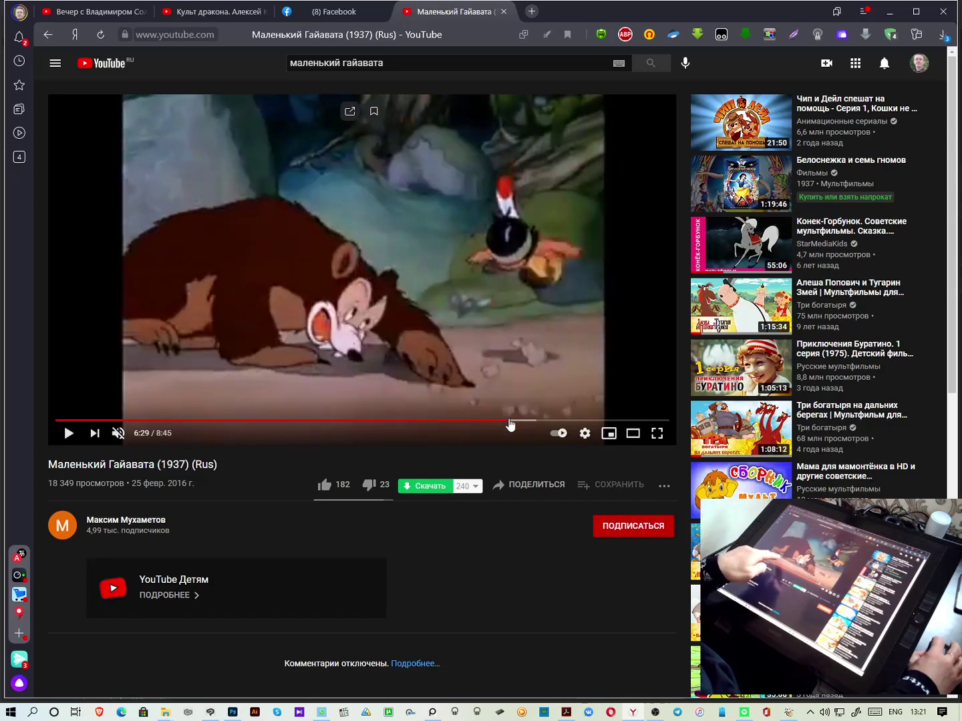
Step back through the cartoon from about 6:20 to 5:53 and pause on the boy face to face with the bear
left_click(500, 420)
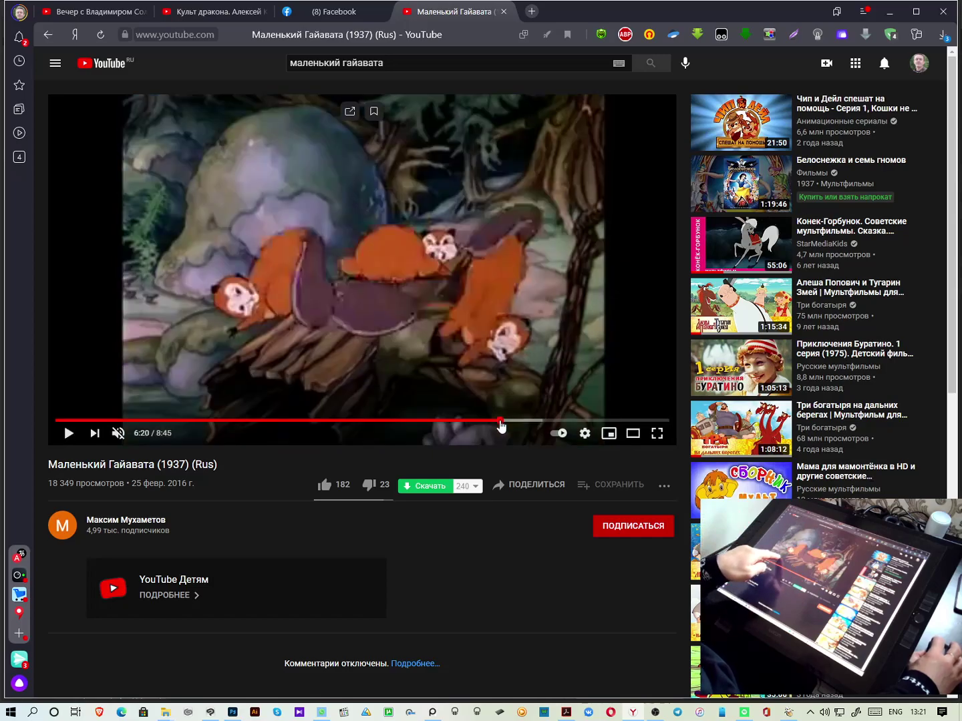
left_click(502, 369)
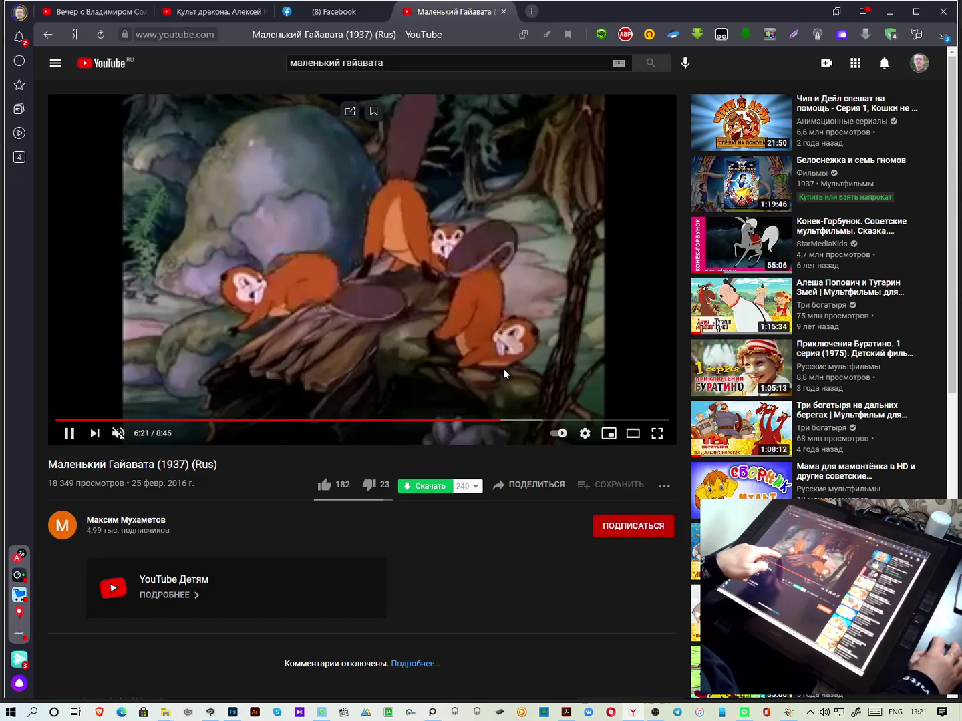
left_click(490, 422)
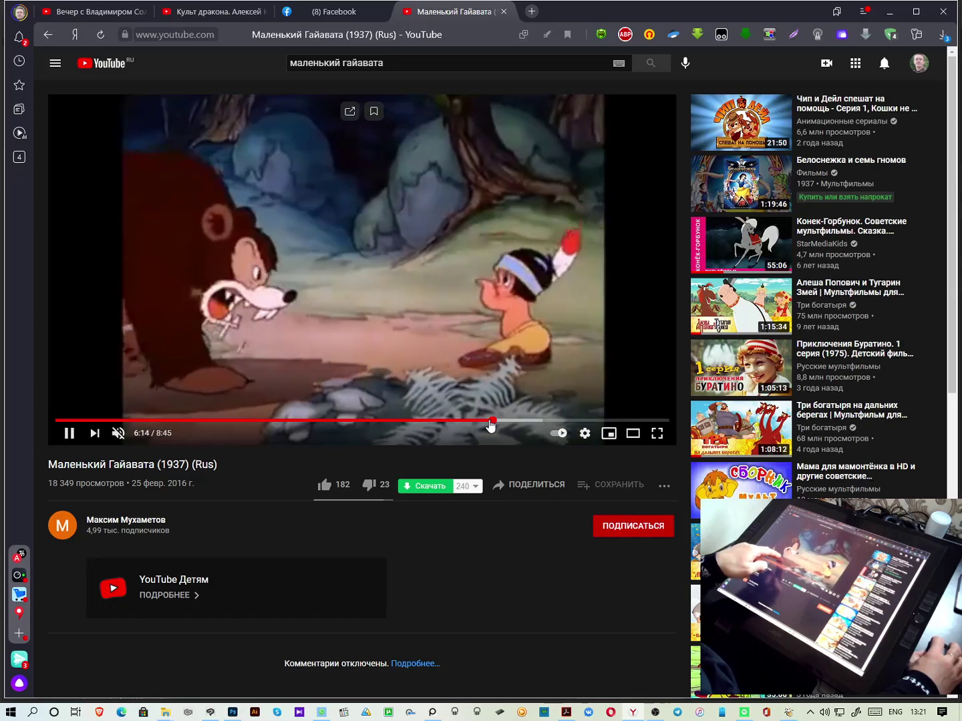
left_click(470, 421)
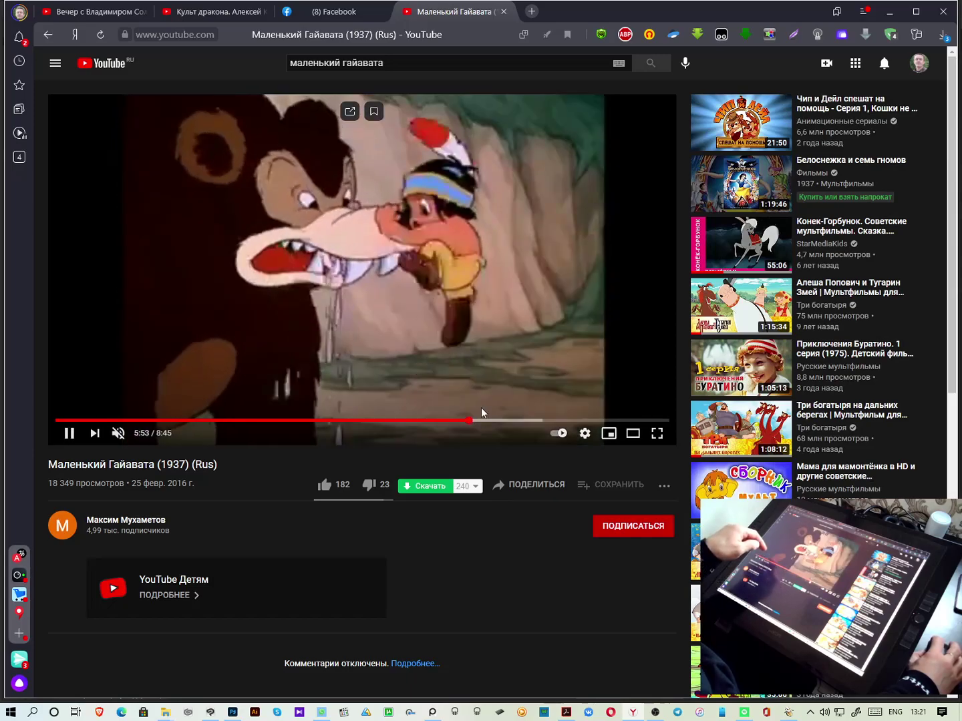
left_click(494, 332)
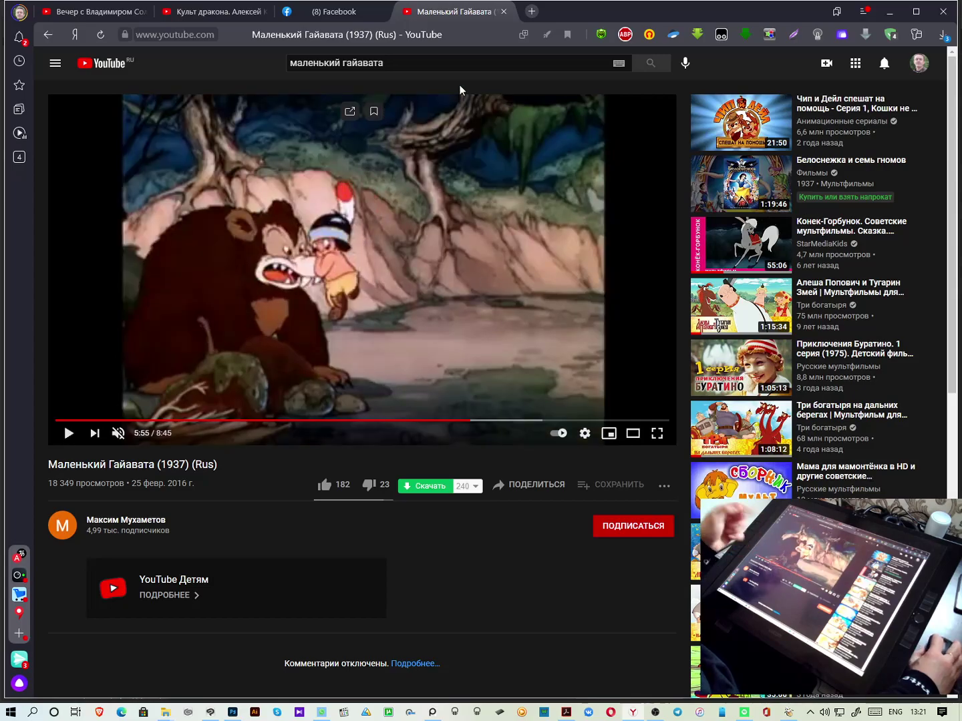
Open YouTube in a new tab and get its video search ready for a query
left_click(531, 11)
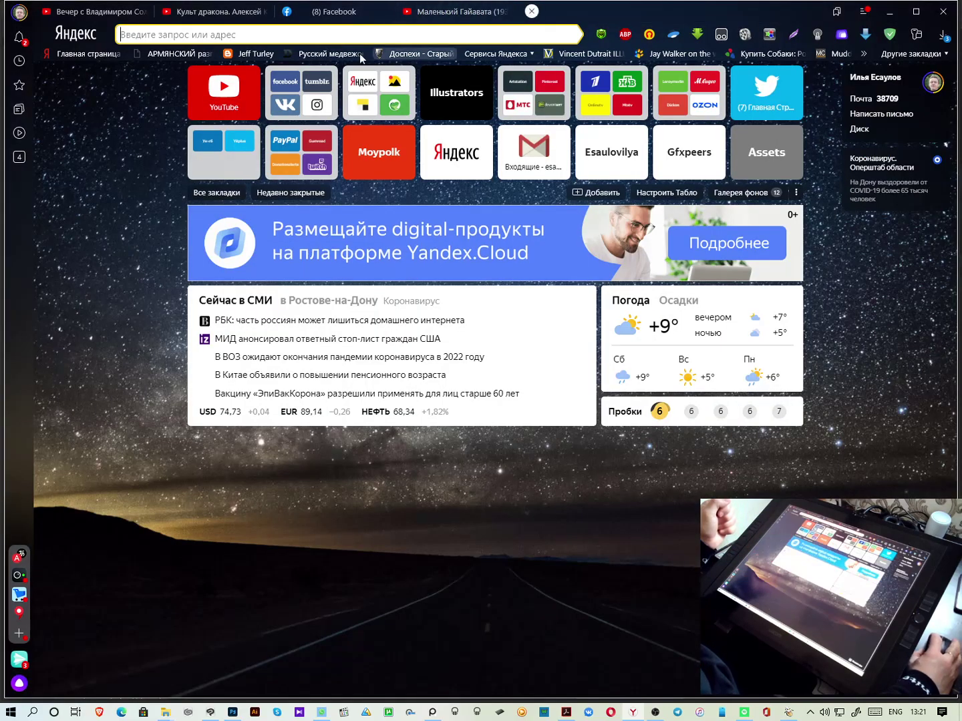
left_click(241, 96)
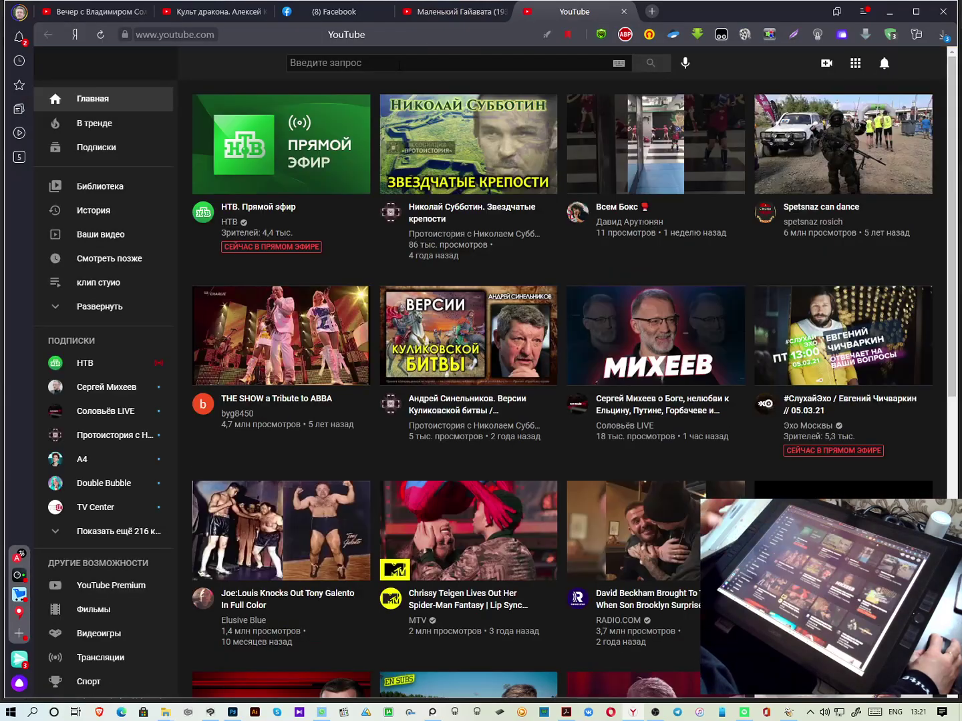
left_click(399, 64)
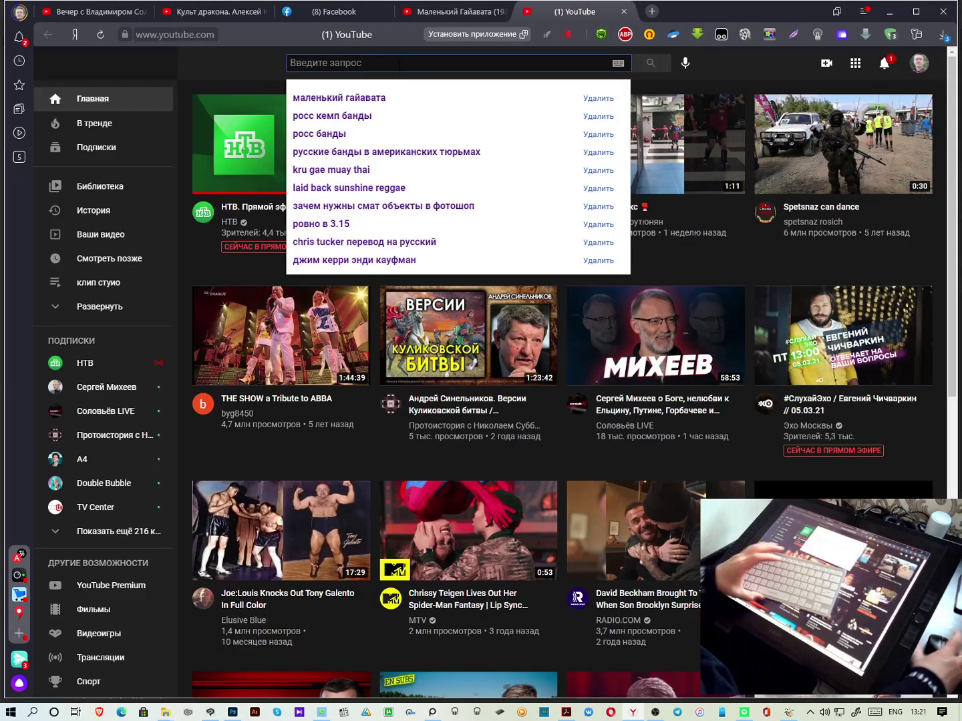
type("xt")
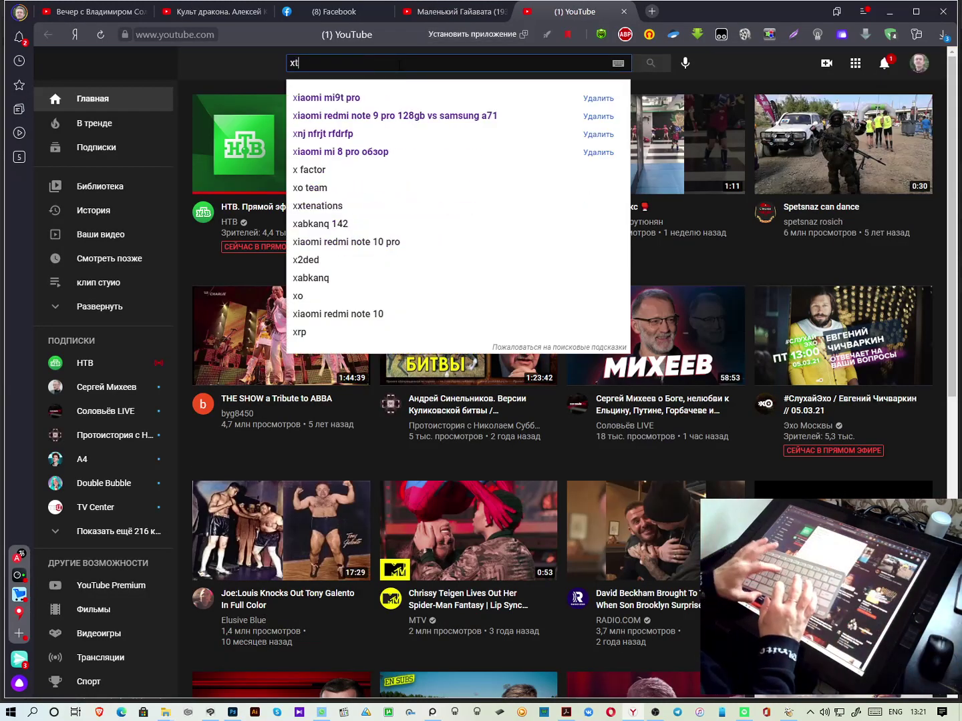
type("vgbjy")
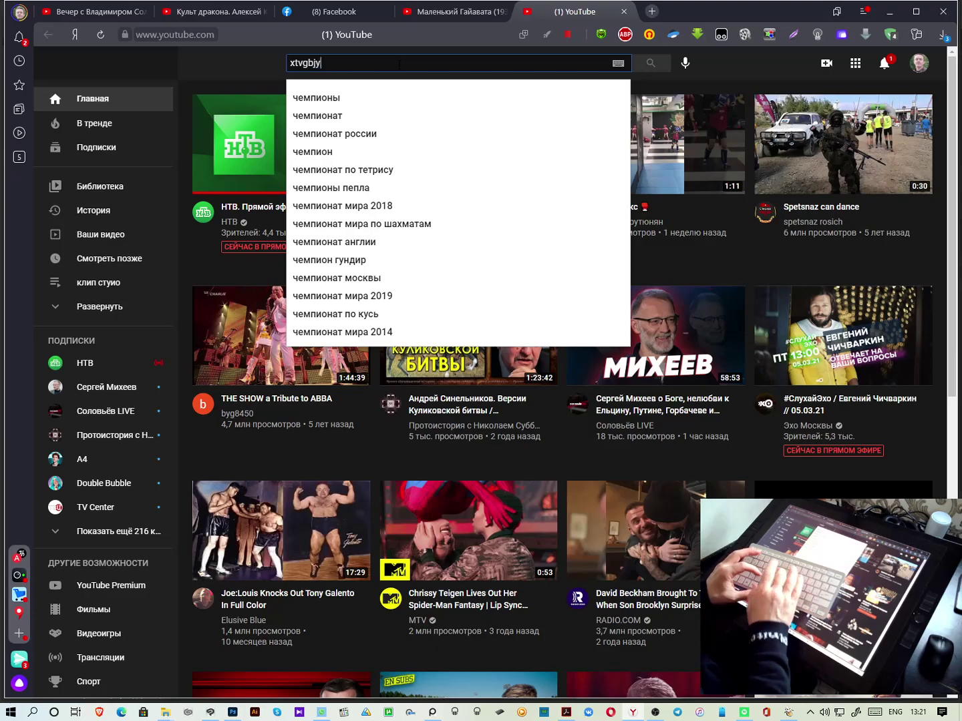
key("BackSpace")
key("BackSpace")
key("BackSpace")
key("BackSpace")
key("BackSpace")
key("BackSpace")
key("BackSpace")
key("BackSpace")
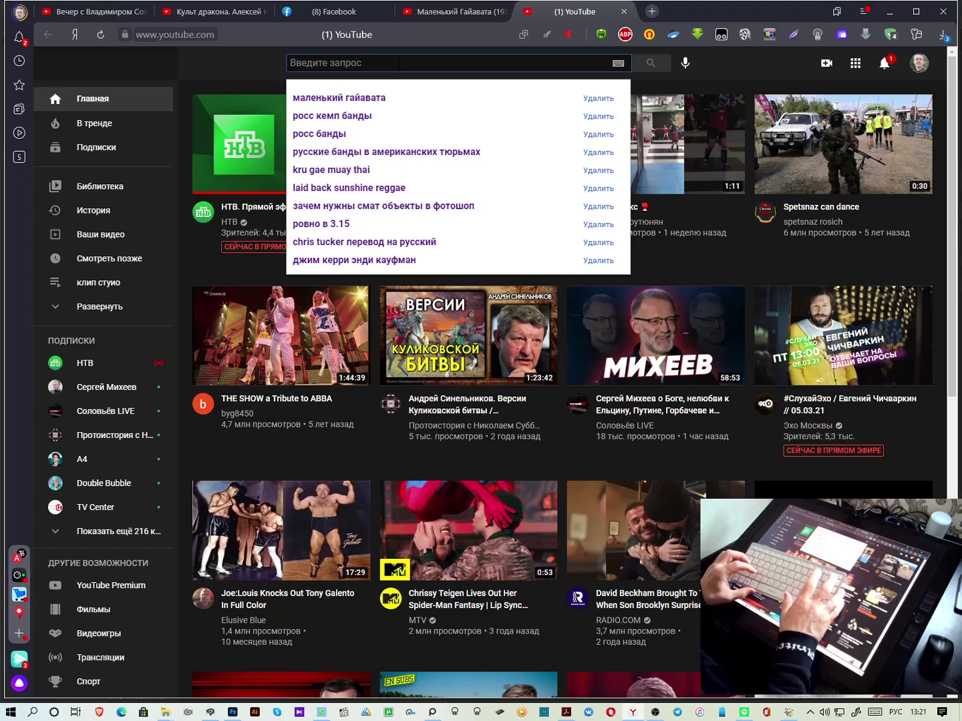
Search YouTube for "чемпион мультфильм 1948" and open the video "мультфильм 1948 год Чемпион"
type("чемпион")
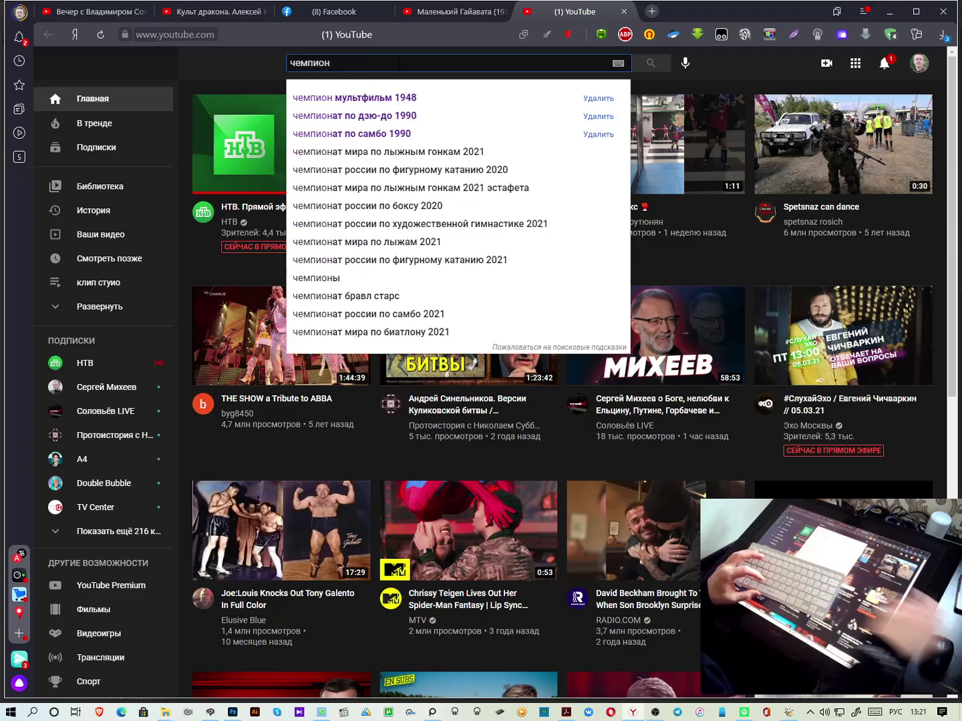
left_click(407, 98)
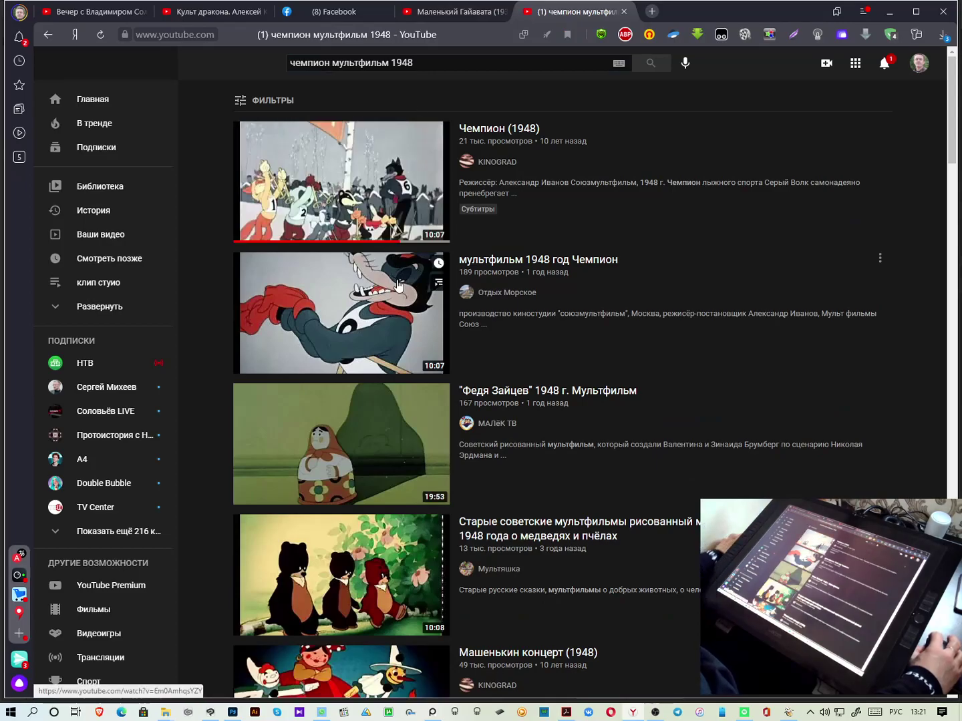
left_click(398, 286)
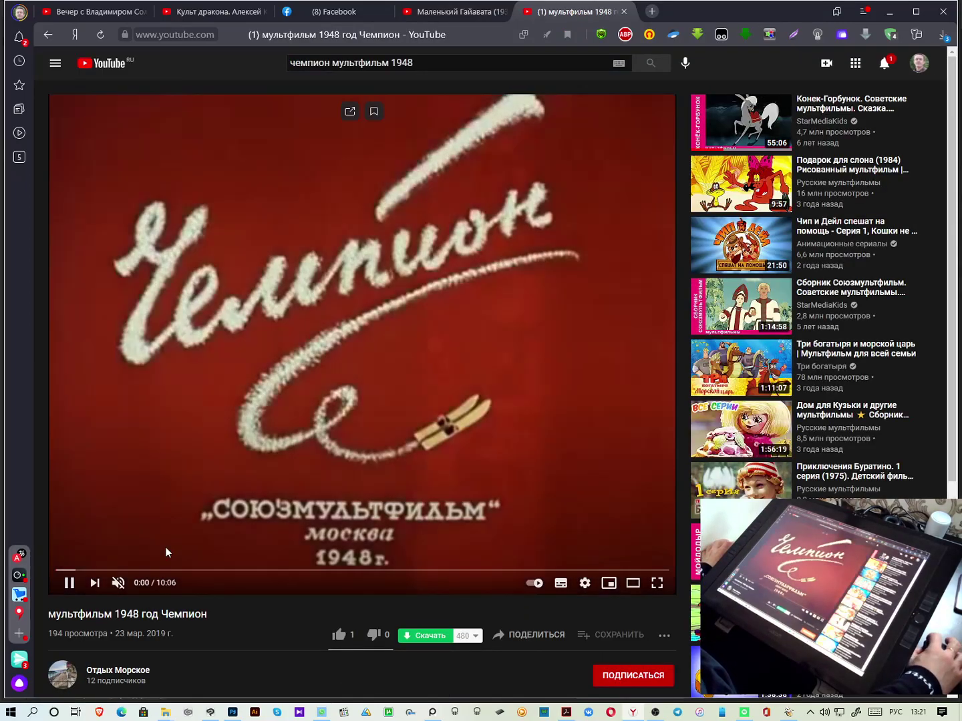
Skip ahead to about 1:12 and examine the wolf in the overcoat beside the car, pausing on his poses
left_click(62, 569)
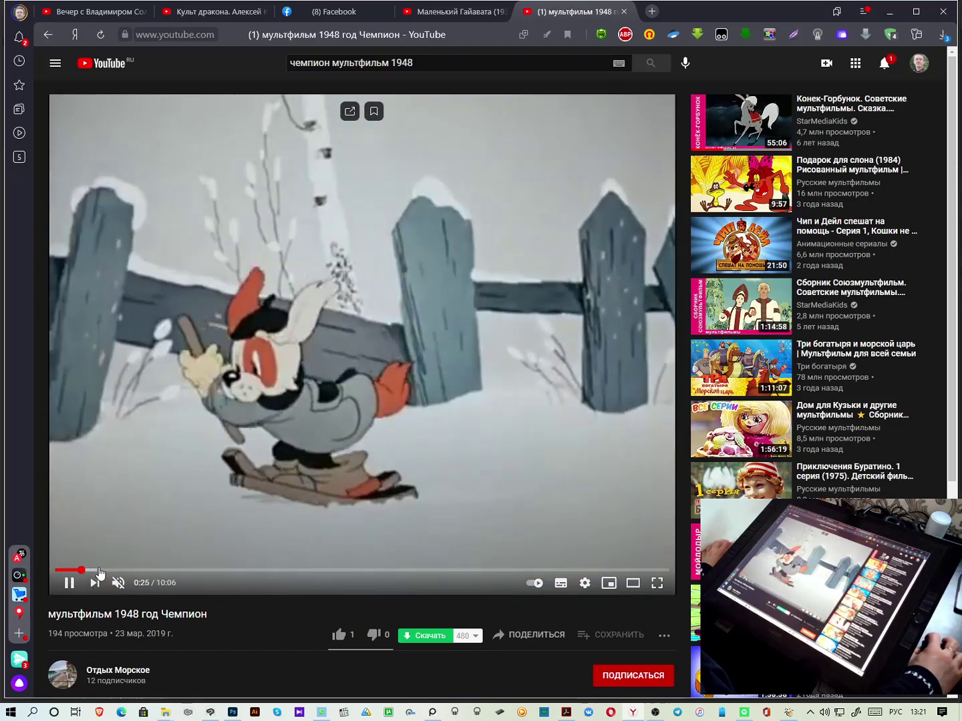
left_click(110, 573)
left_click_drag(110, 573, 128, 573)
left_click(295, 400)
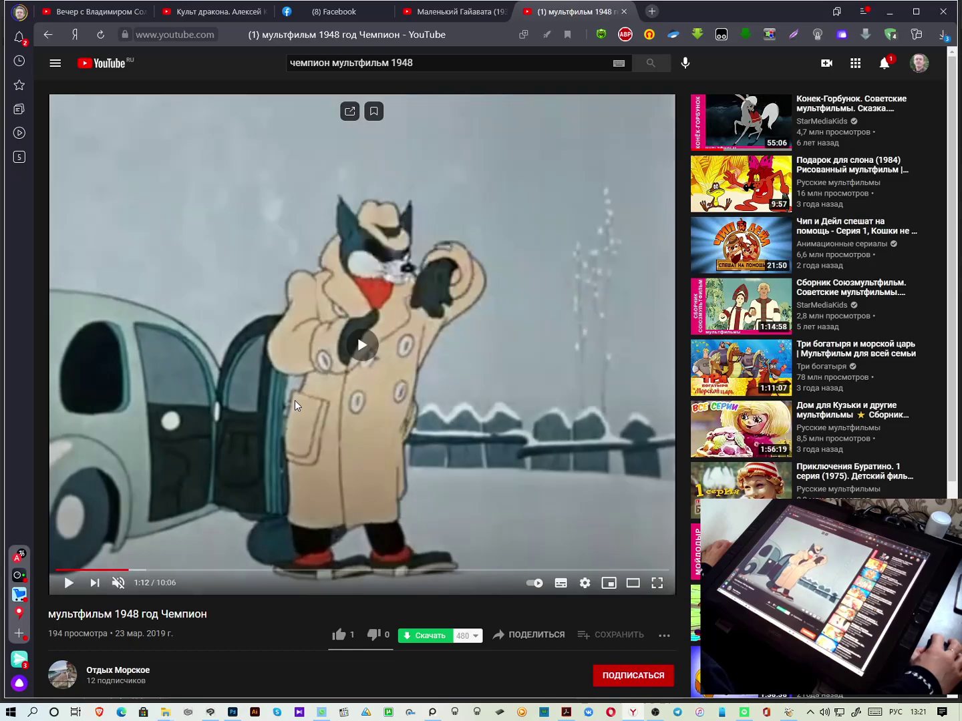
left_click(295, 400)
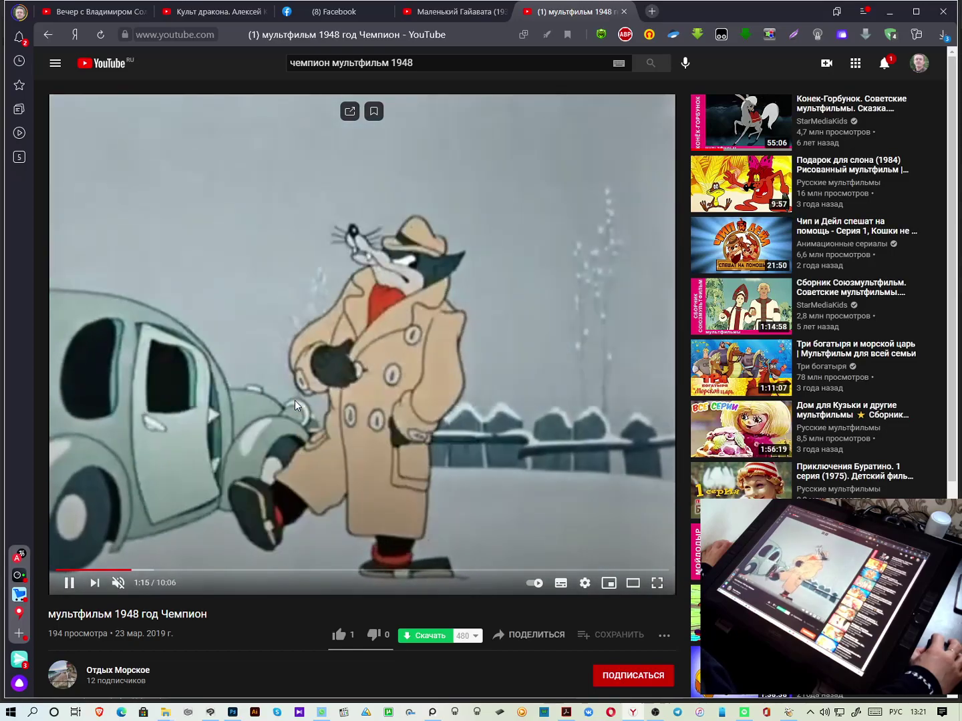
left_click(295, 399)
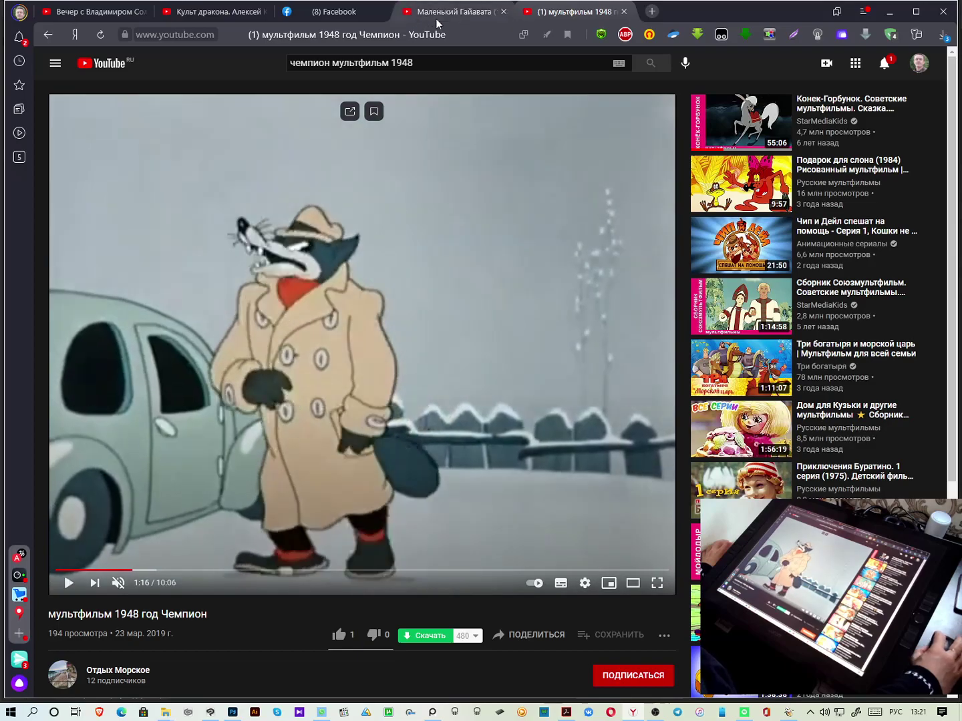
Compare the paused frames of the 1948 "Чемпион" cartoon and "Маленький Гайавата", ending on the latter
left_click(444, 13)
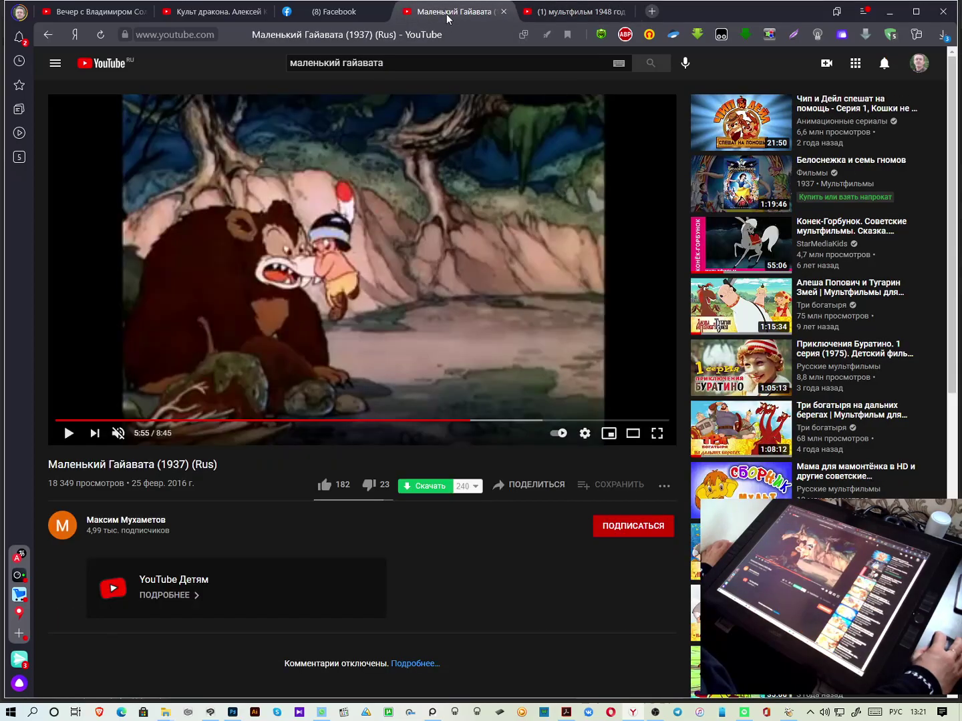
left_click(574, 11)
left_click(468, 12)
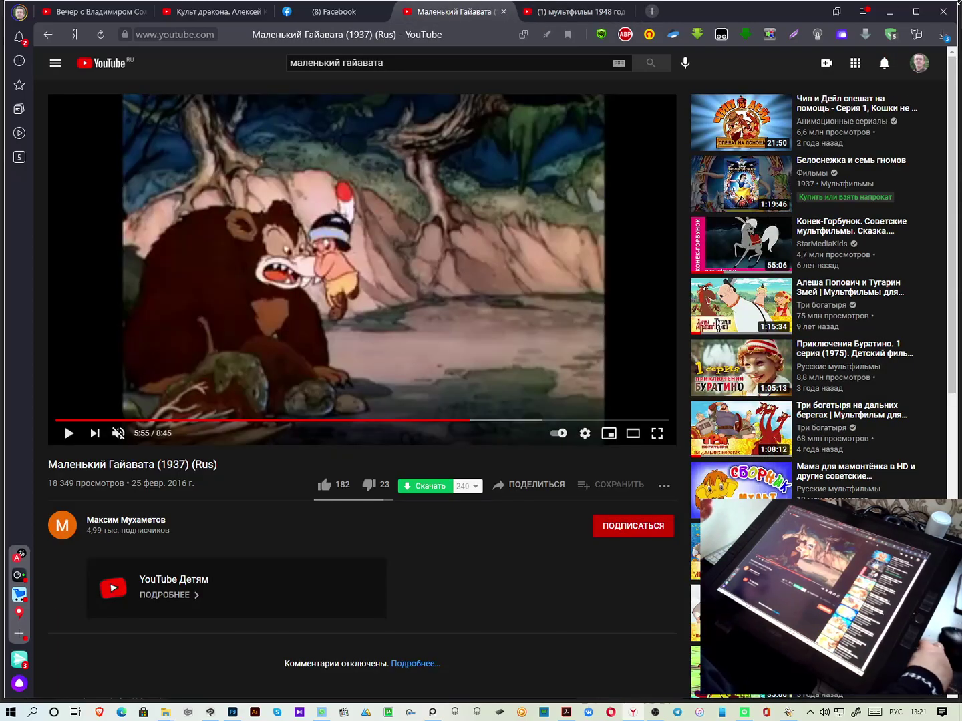
Switch to Photoshop and sketch the boy's sleeve behind the ice cream and the back edge of his shirt
left_click(232, 713)
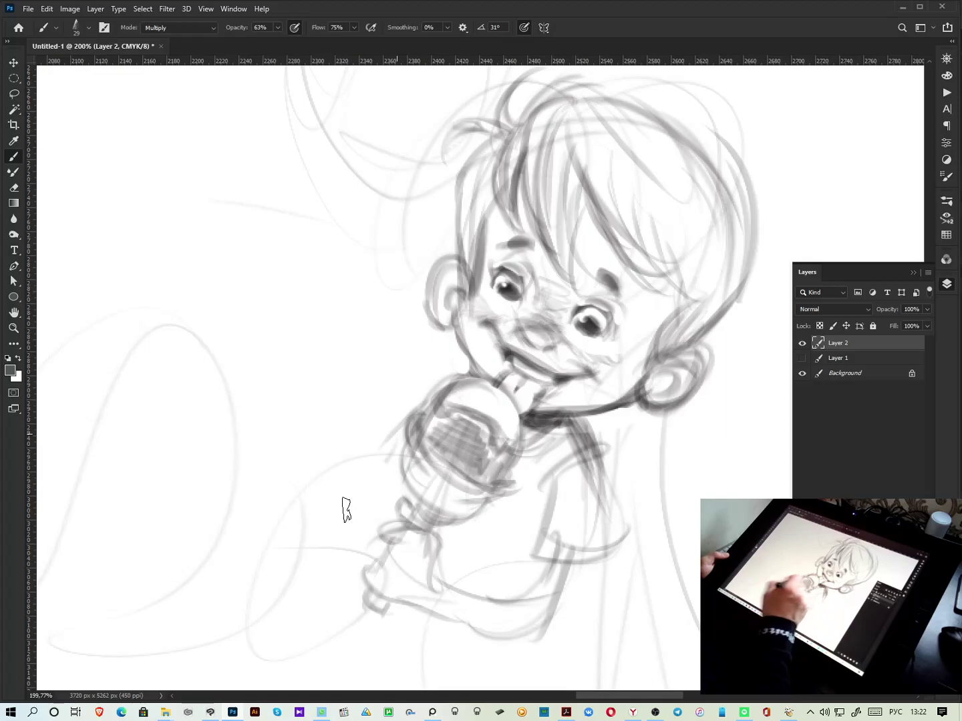
left_click_drag(394, 433, 328, 516)
mouse_move(626, 456)
left_mouse_down()
mouse_move(597, 515)
mouse_move(589, 461)
left_mouse_up()
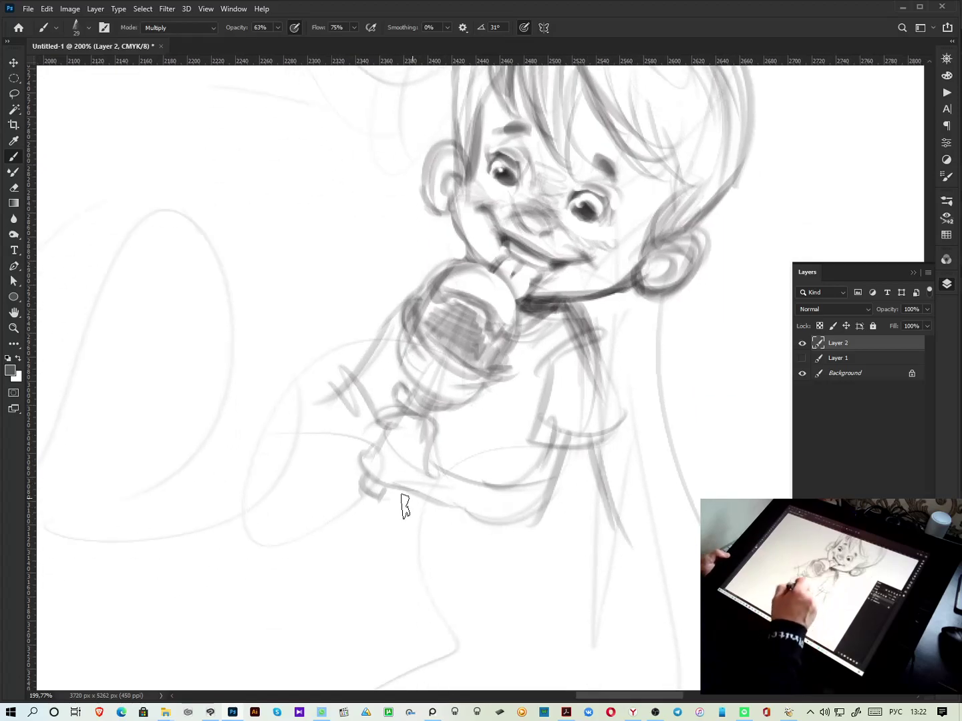
Strengthen the outline of the boy's forearm and draw his short sleeve's hem and shoulder contour with stripes across the shirt
left_click_drag(542, 438, 497, 490)
mouse_move(432, 466)
left_mouse_down()
mouse_move(525, 484)
mouse_move(555, 477)
mouse_move(534, 525)
left_mouse_up()
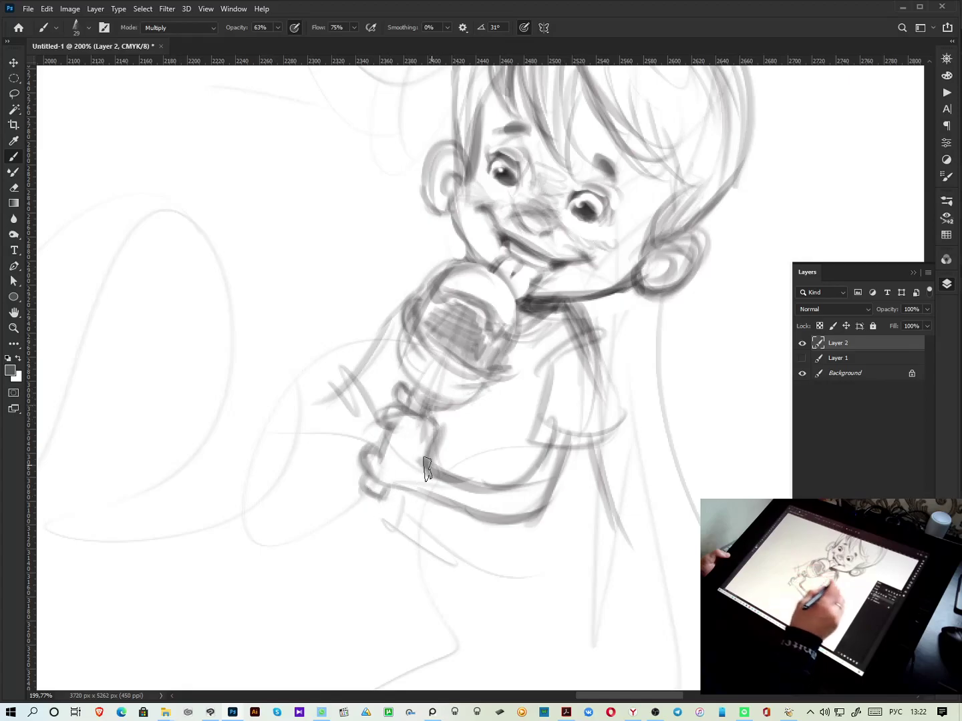
mouse_move(524, 446)
left_mouse_down()
mouse_move(592, 383)
mouse_move(602, 364)
mouse_move(634, 428)
left_mouse_up()
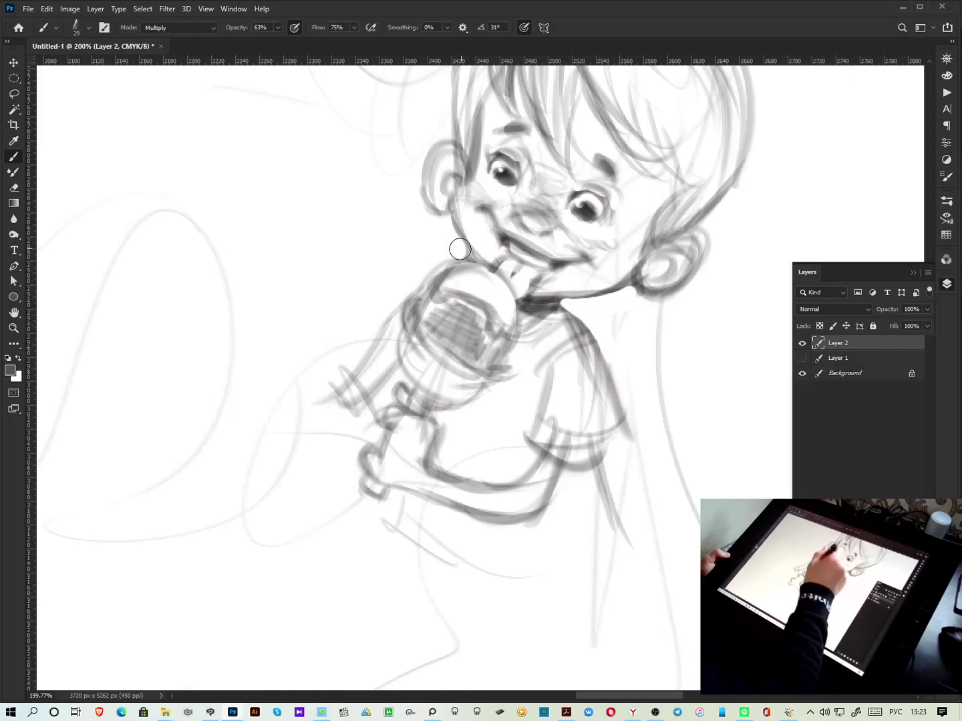
key("ctrl+z")
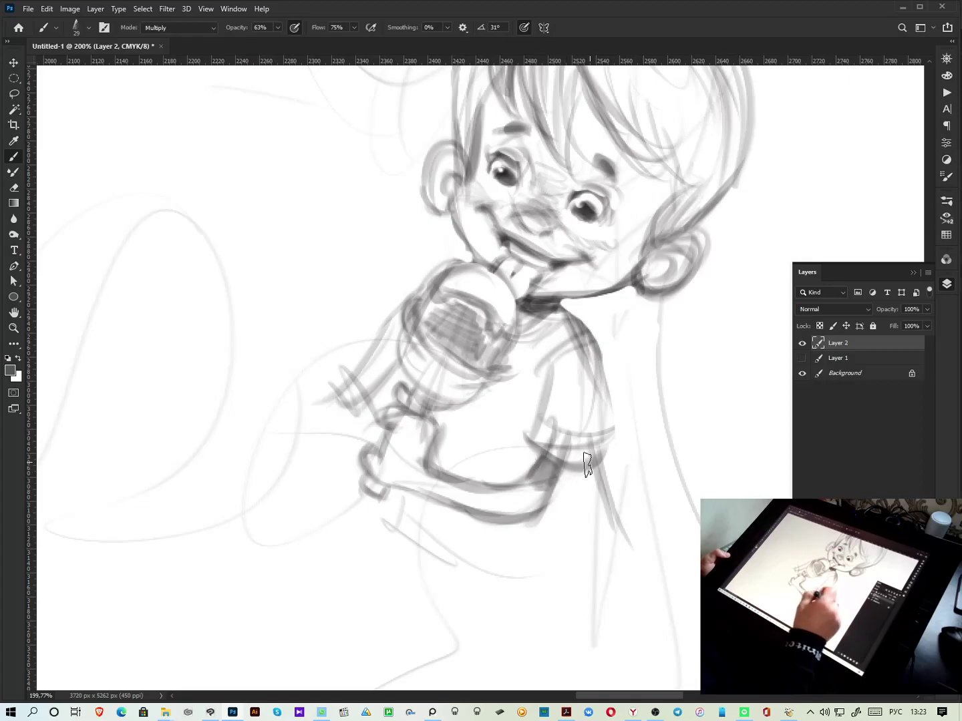
left_click_drag(592, 340, 622, 445)
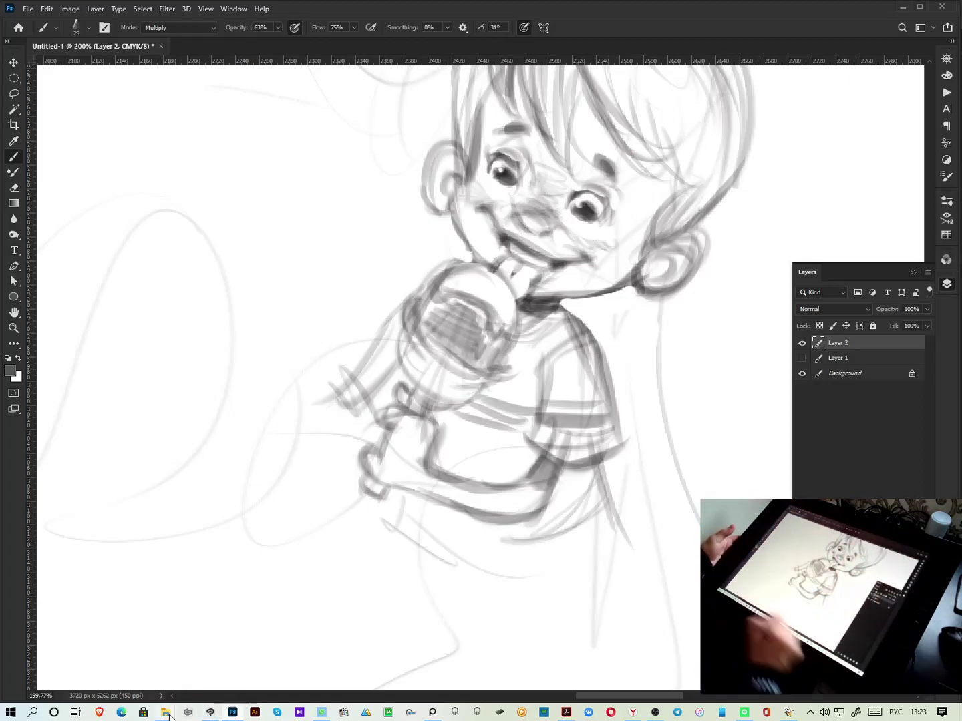
Switch to the browser to check the paused wolf frame in "Чемпион", and return to Photoshop at an empty canvas area beside the boy
left_click(634, 705)
key("ctrl+Tab")
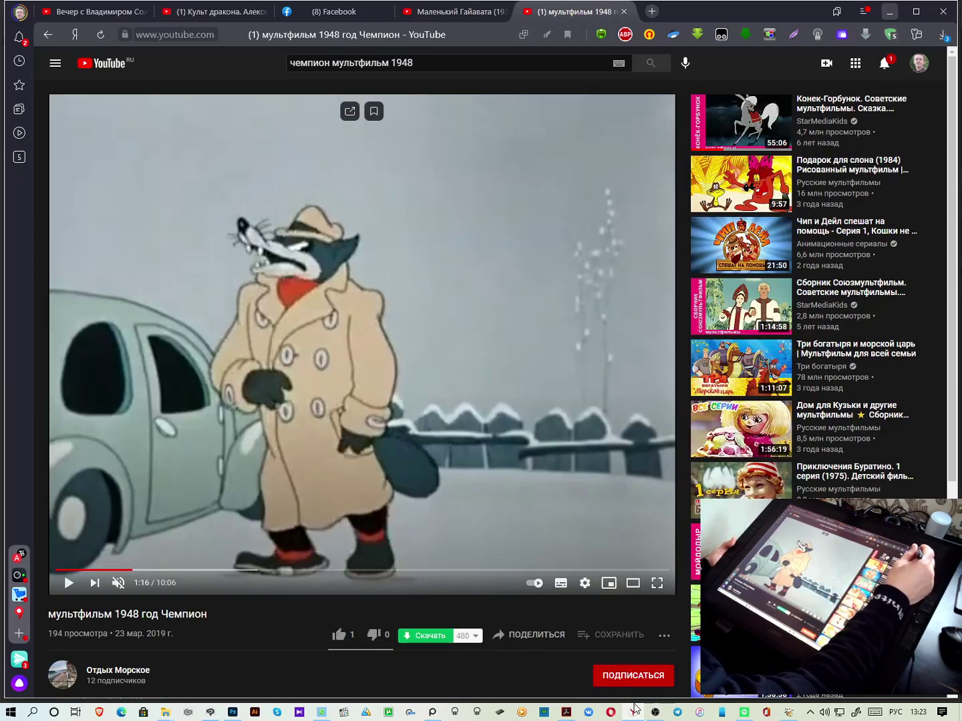
left_click(891, 20)
mouse_move(638, 338)
left_mouse_down()
mouse_move(573, 373)
mouse_move(288, 591)
left_mouse_up()
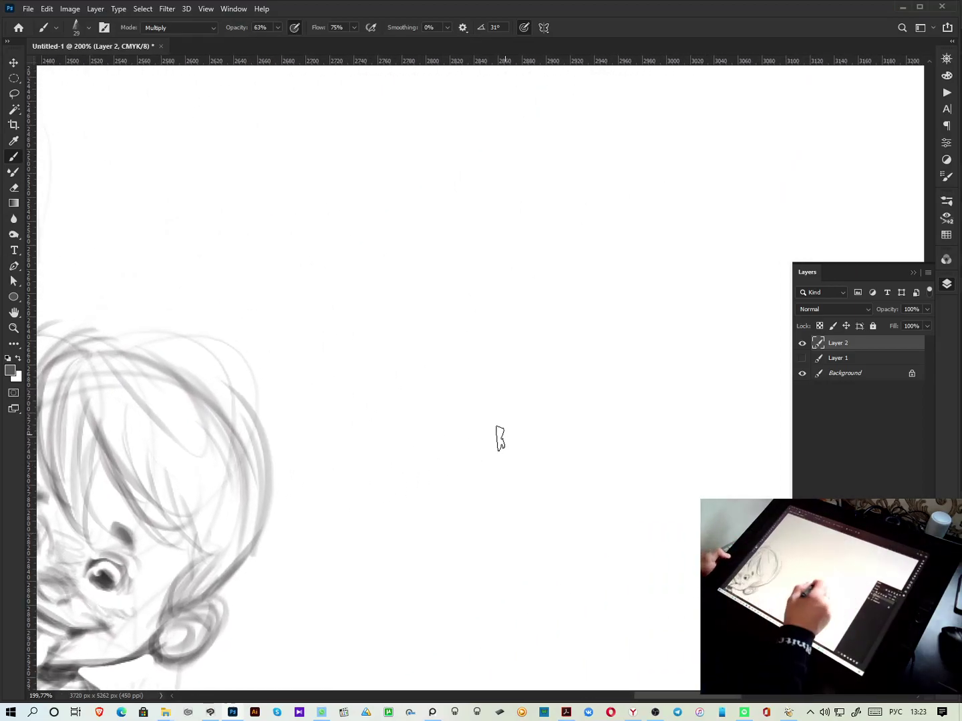
Sketch a quick cartoon wolf head with a round nose, muzzle and tall upright shapes on the empty canvas beside the boy
left_click_drag(521, 443, 505, 490)
left_click_drag(446, 407, 392, 375)
mouse_move(574, 446)
left_mouse_down()
mouse_move(594, 342)
mouse_move(609, 370)
mouse_move(605, 352)
mouse_move(600, 372)
mouse_move(620, 355)
mouse_move(618, 414)
mouse_move(592, 411)
mouse_move(610, 441)
left_mouse_up()
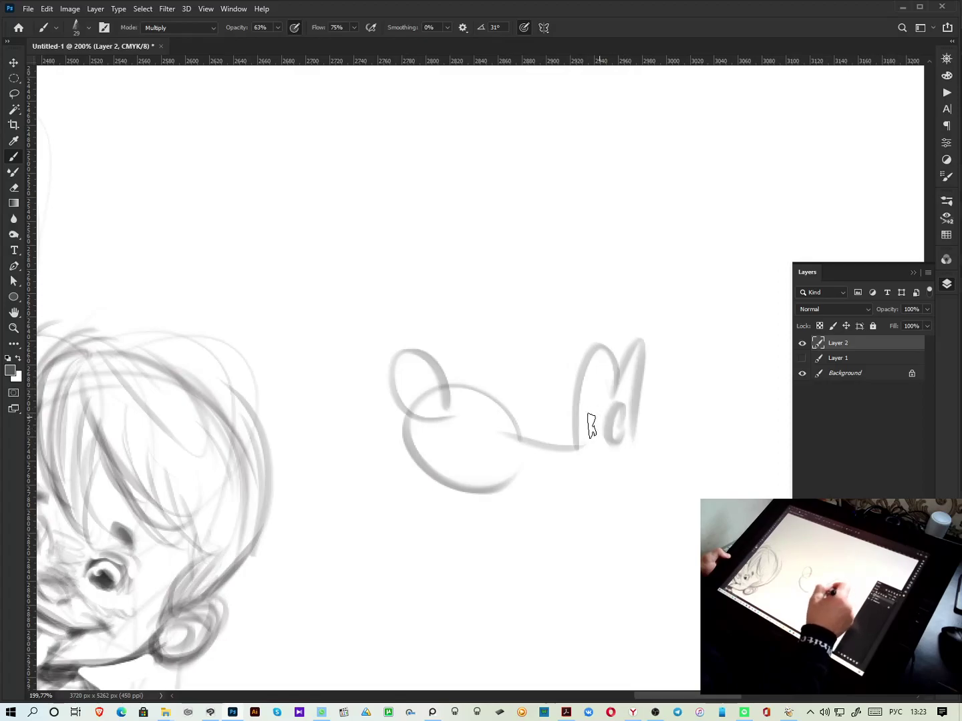
left_click_drag(596, 326, 668, 408)
left_click_drag(746, 308, 676, 416)
mouse_move(680, 316)
left_mouse_down()
mouse_move(540, 334)
mouse_move(635, 322)
mouse_move(568, 316)
mouse_move(691, 315)
left_mouse_up()
left_click_drag(654, 264, 647, 271)
Add a few more strokes to the practice head, and erase the whole study from the empty canvas
mouse_move(491, 491)
left_mouse_down()
mouse_move(568, 470)
mouse_move(652, 444)
left_mouse_up()
left_click_drag(494, 491, 661, 471)
mouse_move(512, 434)
left_mouse_down()
mouse_move(459, 470)
mouse_move(603, 448)
mouse_move(607, 424)
mouse_move(630, 402)
mouse_move(665, 418)
mouse_move(657, 412)
mouse_move(629, 472)
mouse_move(648, 472)
mouse_move(660, 454)
mouse_move(585, 485)
mouse_move(621, 491)
left_mouse_up()
mouse_move(692, 462)
left_mouse_down()
mouse_move(750, 419)
mouse_move(562, 509)
mouse_move(601, 429)
left_mouse_up()
mouse_move(789, 310)
left_mouse_down()
mouse_move(676, 341)
mouse_move(578, 409)
mouse_move(655, 296)
mouse_move(724, 232)
mouse_move(499, 374)
mouse_move(561, 260)
mouse_move(424, 381)
mouse_move(378, 389)
mouse_move(484, 322)
mouse_move(439, 447)
mouse_move(453, 455)
mouse_move(533, 390)
mouse_move(498, 493)
mouse_move(558, 461)
left_mouse_up()
mouse_move(728, 343)
left_mouse_down()
mouse_move(737, 381)
mouse_move(712, 399)
mouse_move(694, 330)
mouse_move(447, 408)
mouse_move(371, 509)
left_mouse_up()
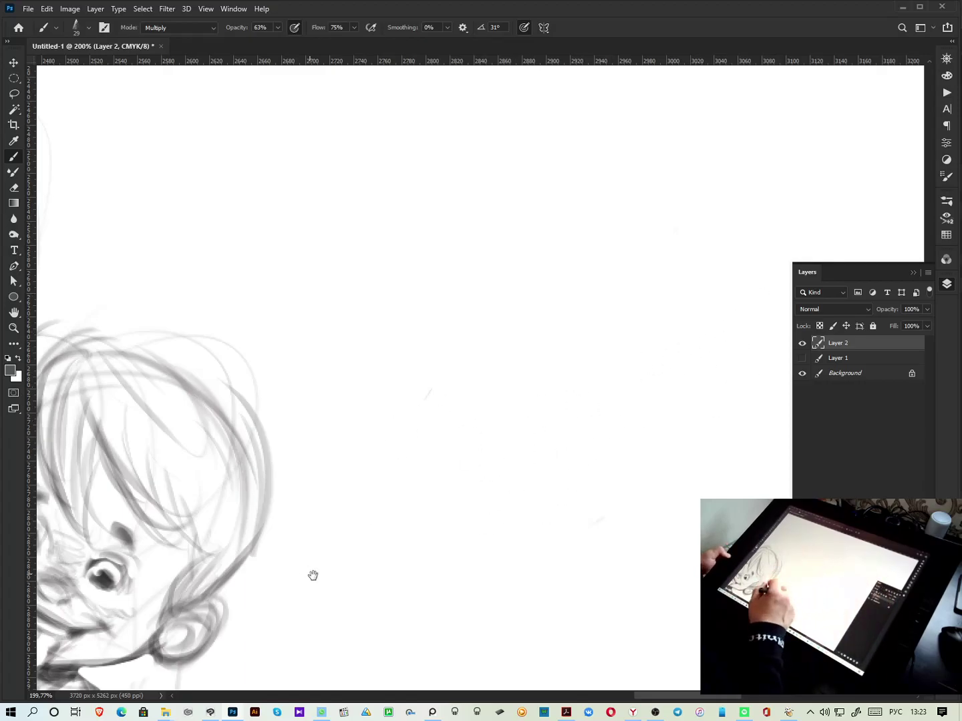
left_click_drag(310, 575, 577, 481)
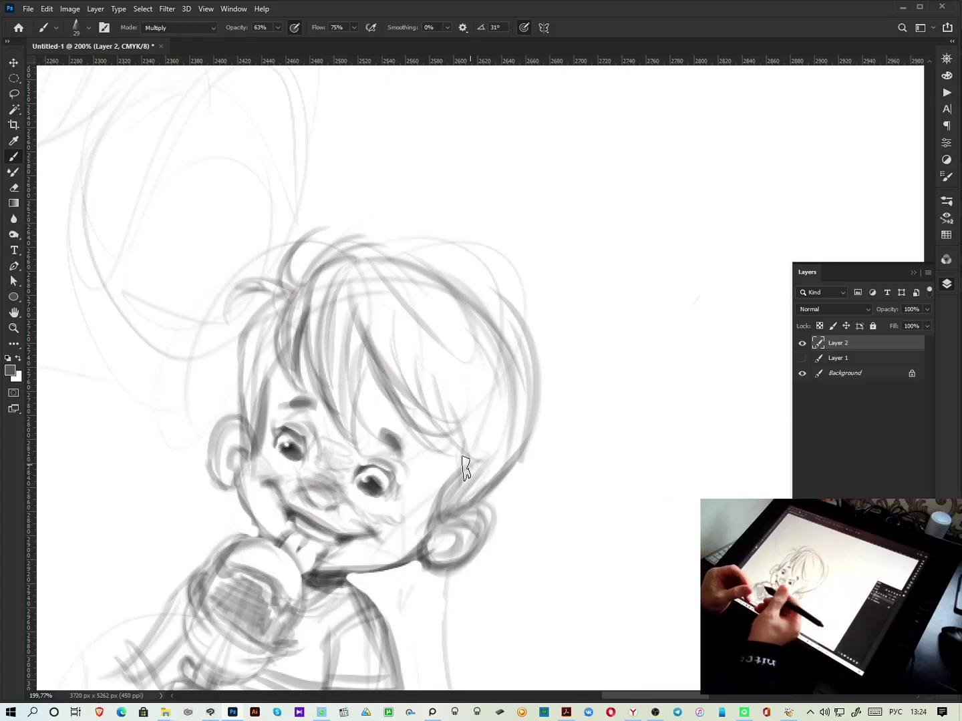
Refine the boy's shirt with a slimmer shoulder, a collar and a lower back edge, and erase the far sleeve behind the ice cream
left_click_drag(405, 493, 673, 546)
scroll(673, 546, "down", 4)
left_click_drag(681, 498, 646, 391)
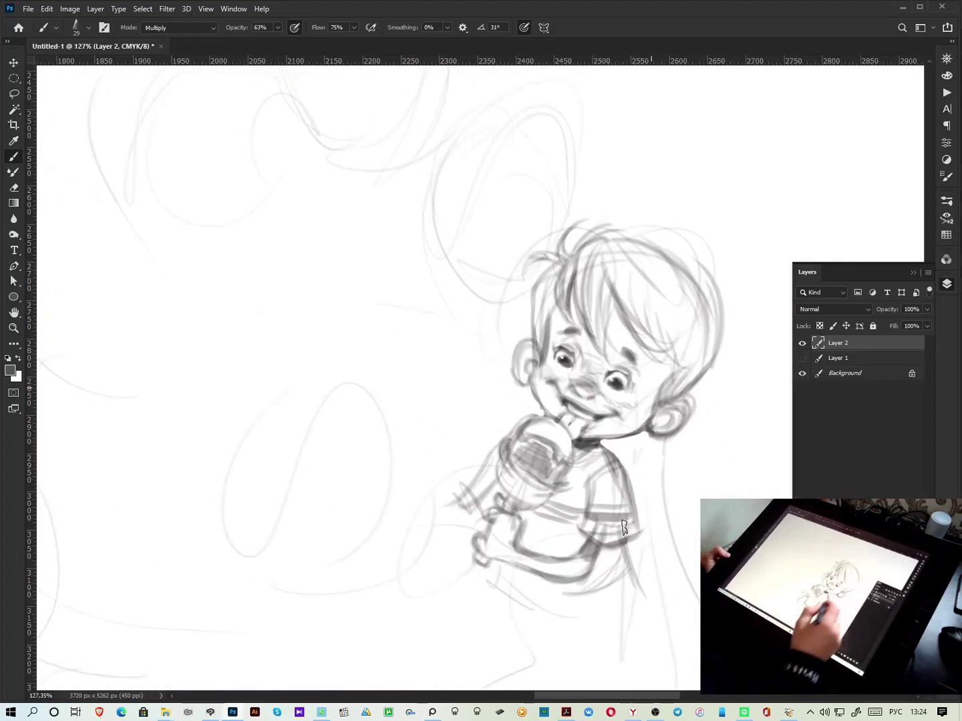
left_click_drag(624, 525, 615, 467)
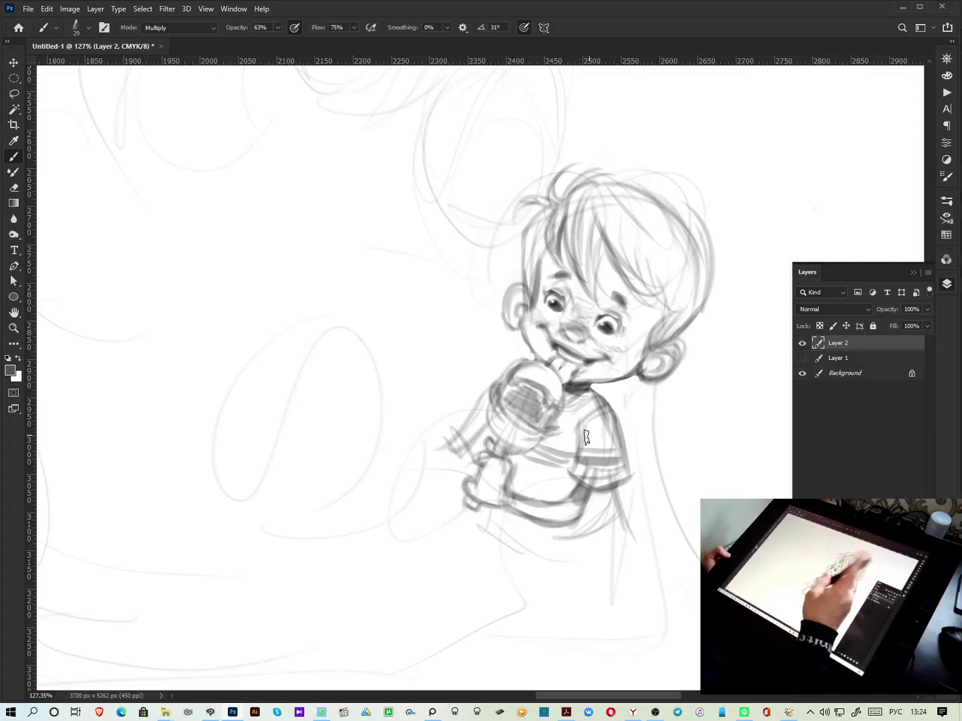
left_click_drag(602, 392, 634, 449)
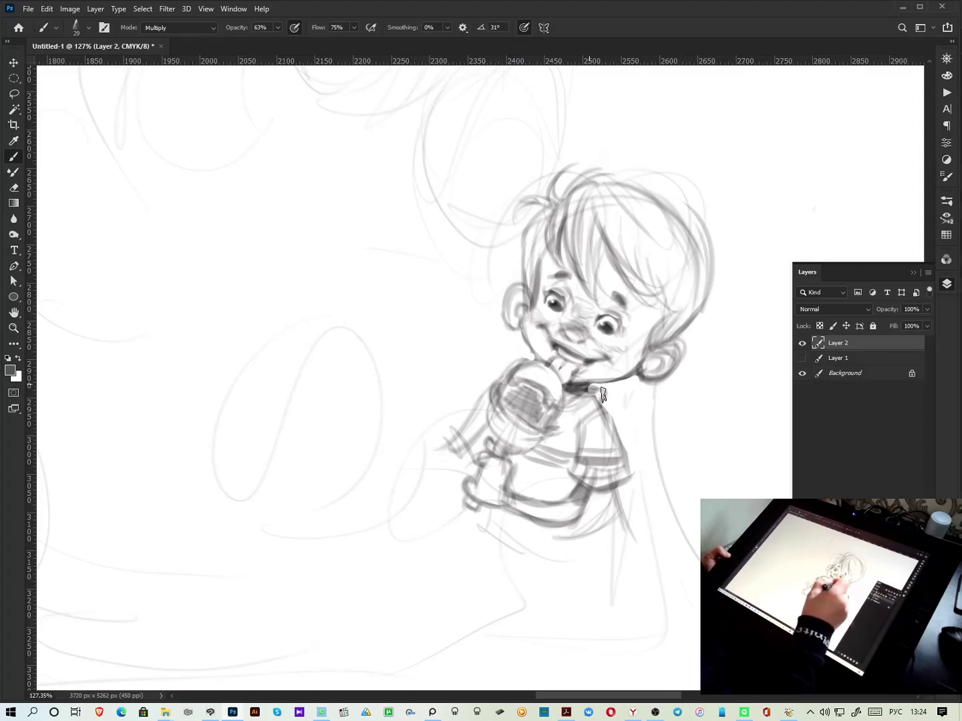
left_click_drag(616, 517, 579, 552)
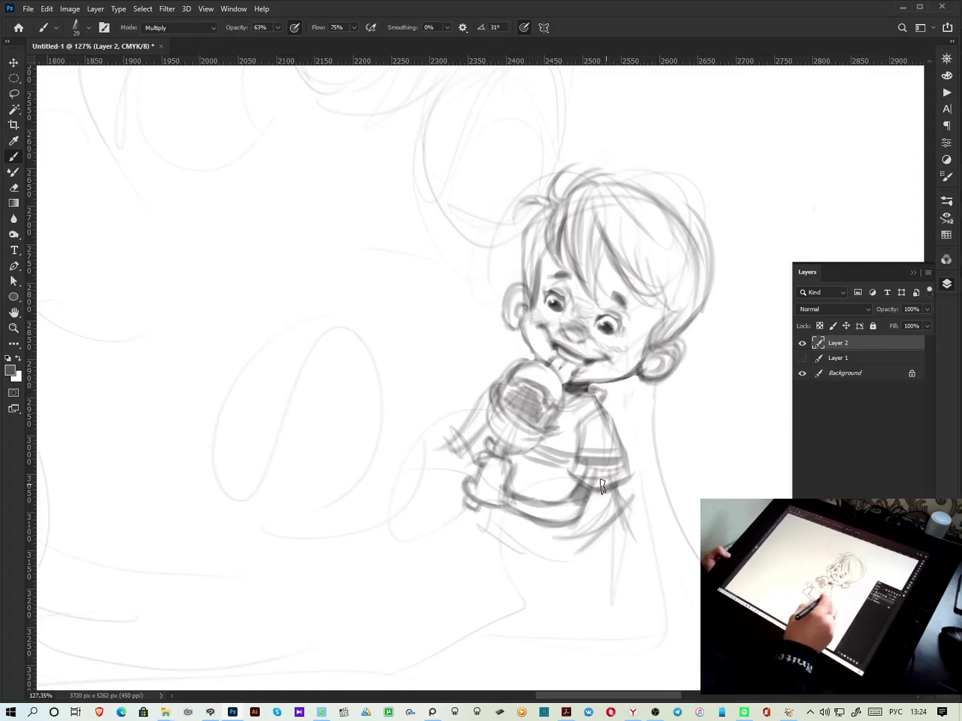
left_click_drag(477, 388, 461, 440)
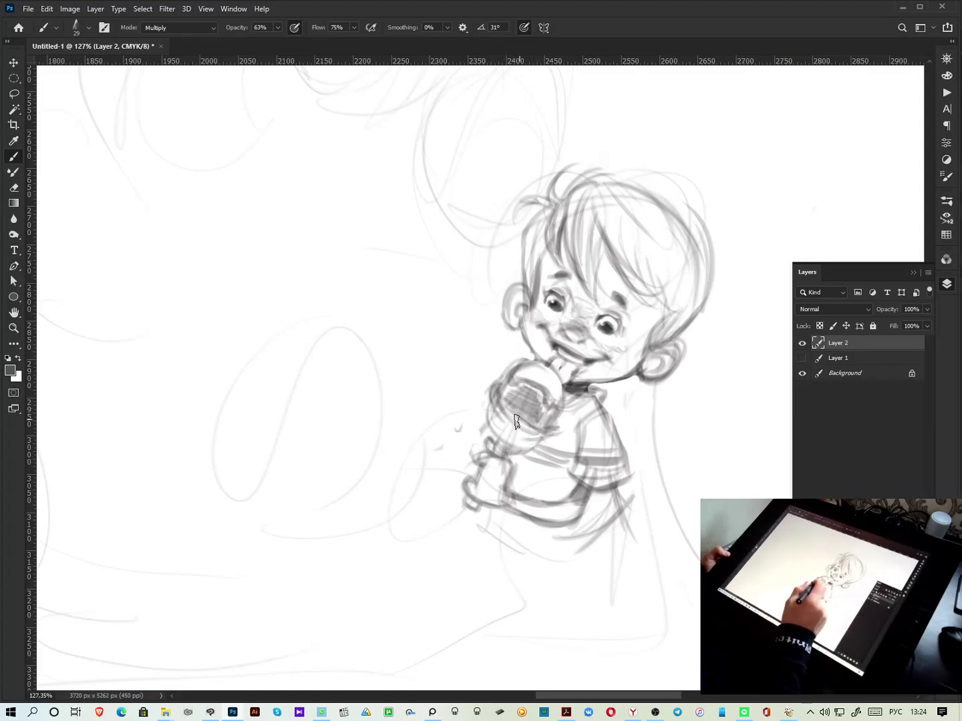
Switch to the Acrobat file "ФАНТАЗЁРЫ-07-2021 г. (1).pdf" and look through pages 10, 16 and 18 for the drawing assignment
scroll(513, 425, "up", 5)
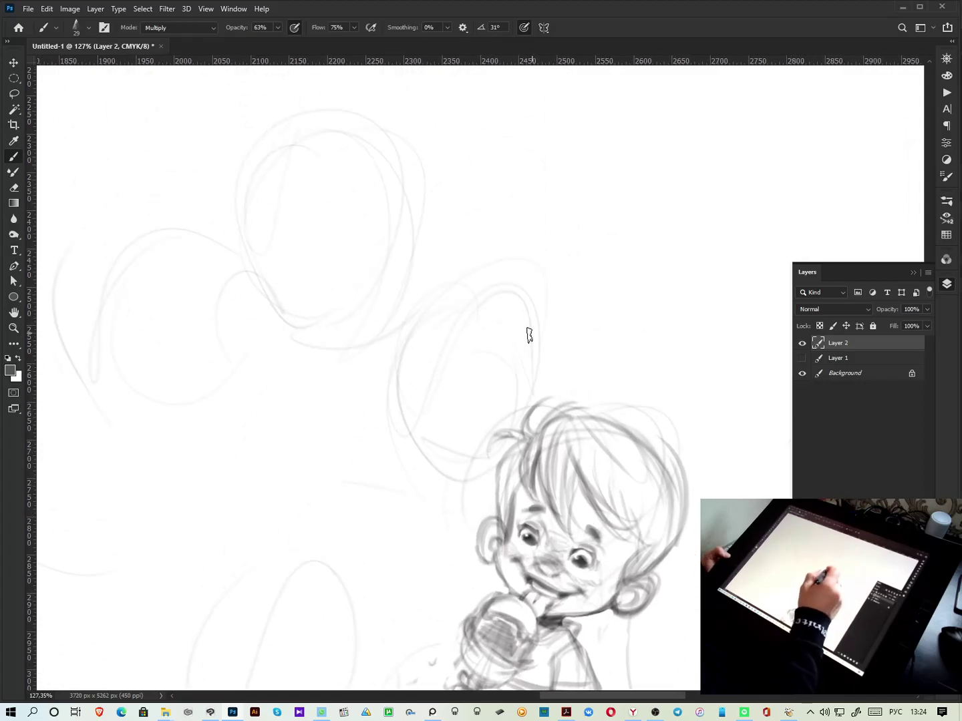
scroll(528, 303, "up", 1)
scroll(529, 303, "right", 1)
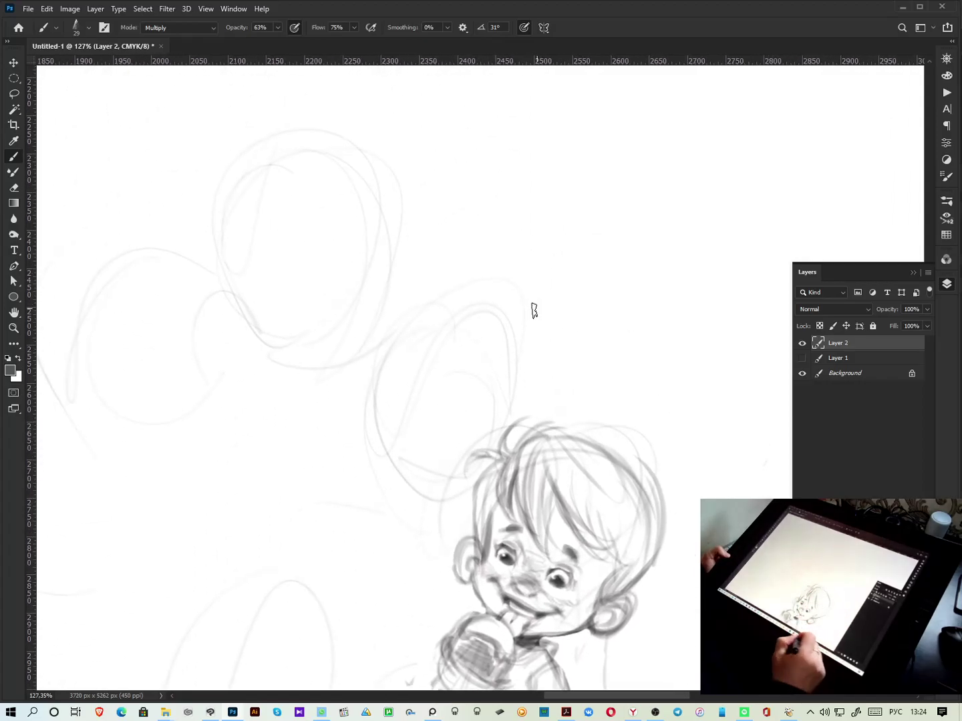
left_click(567, 712)
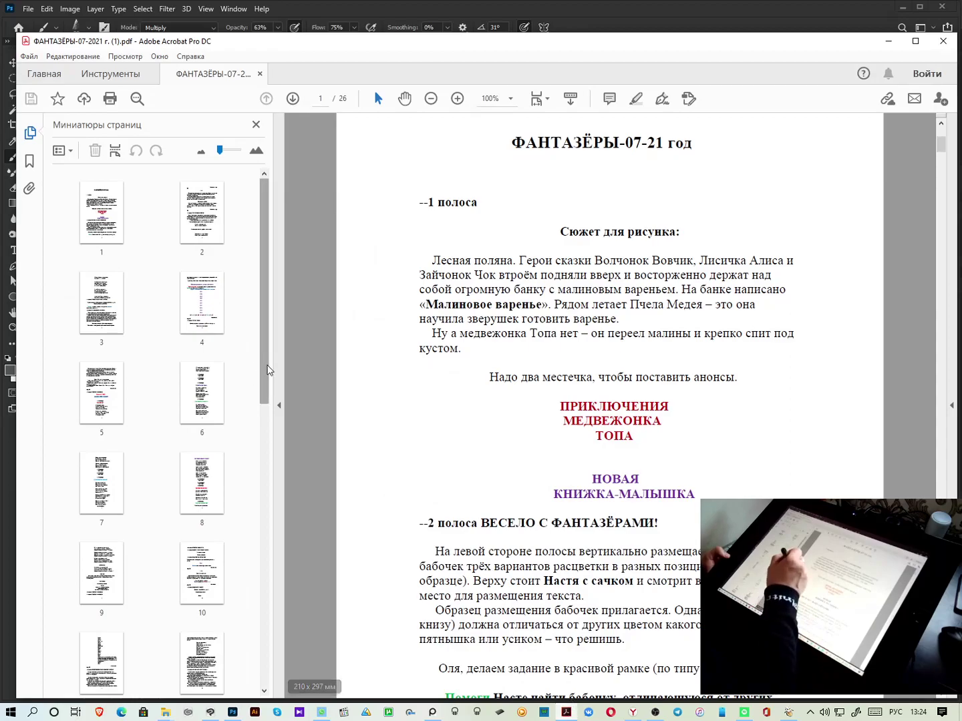
scroll(215, 434, "down", 3)
left_click(211, 367)
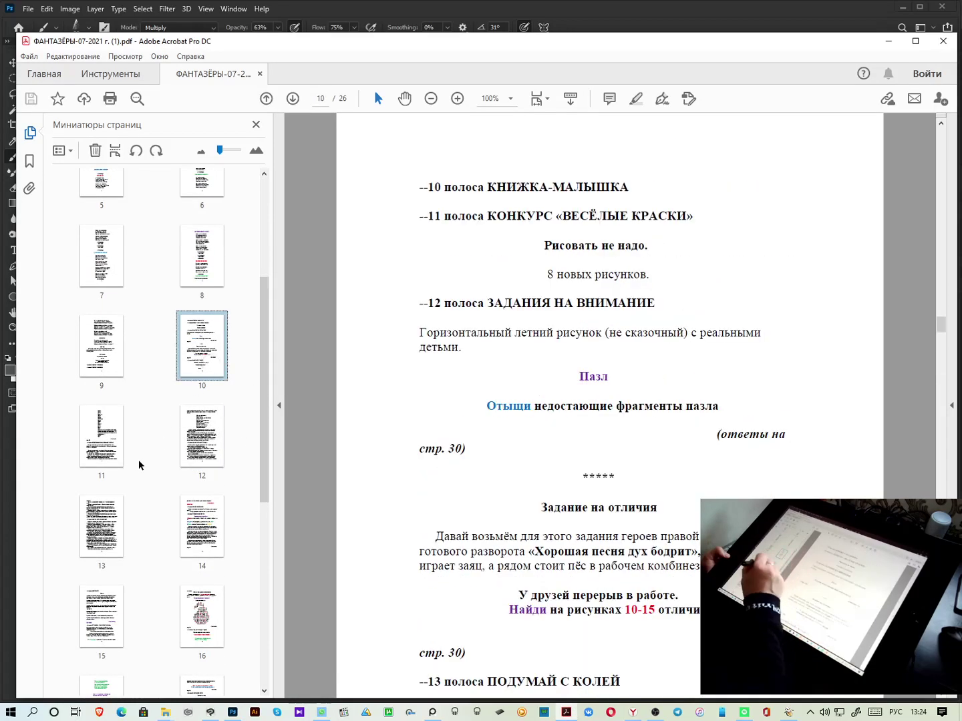
scroll(140, 464, "down", 3)
left_click(203, 400)
scroll(211, 433, "down", 1)
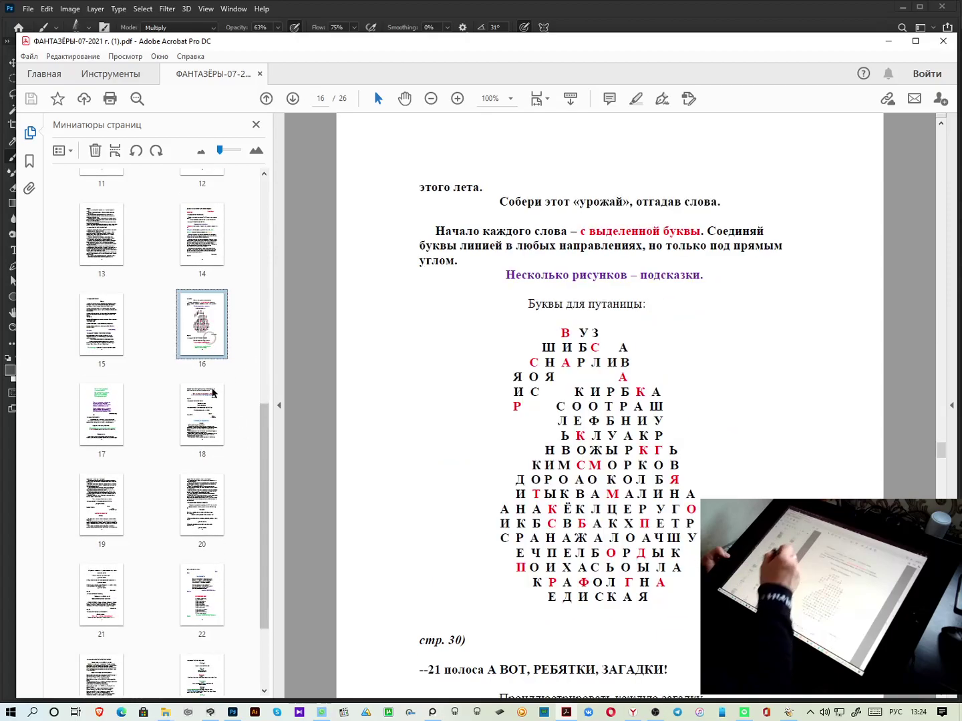
left_click(209, 433)
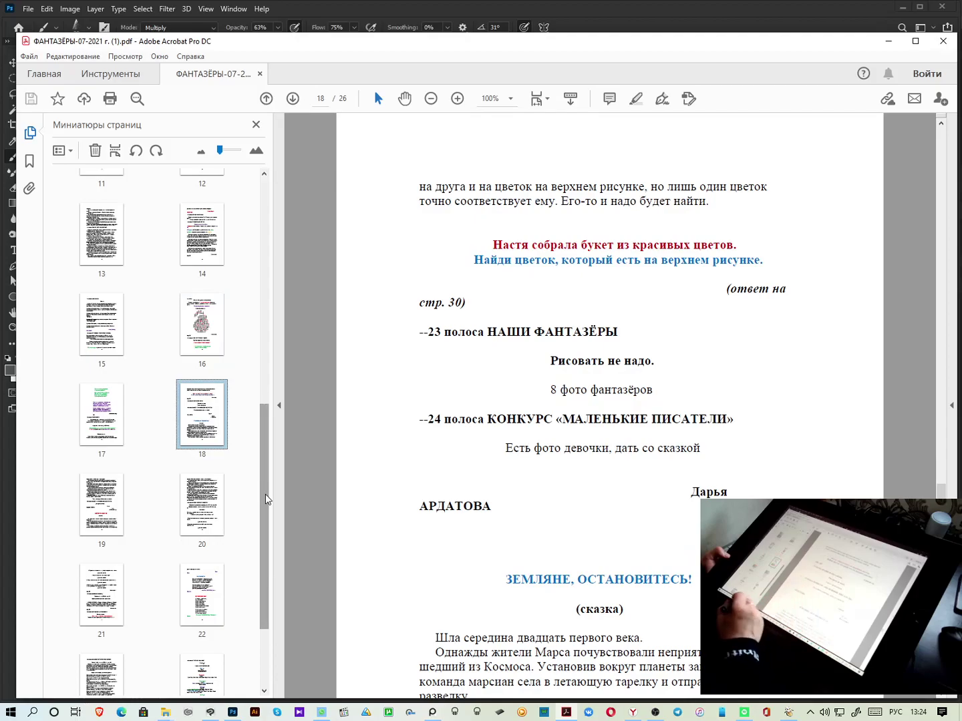
Close the "Загрузки" folder window in File Explorer and look through the project folder Фантазёры\2021\7
mouse_move(169, 714)
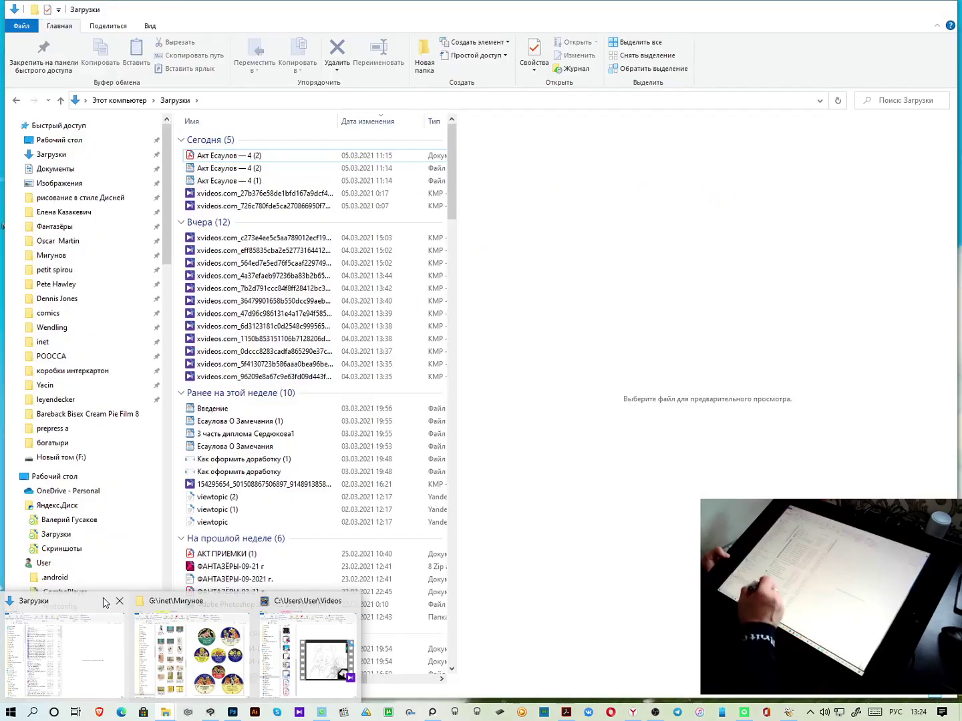
left_click(119, 600)
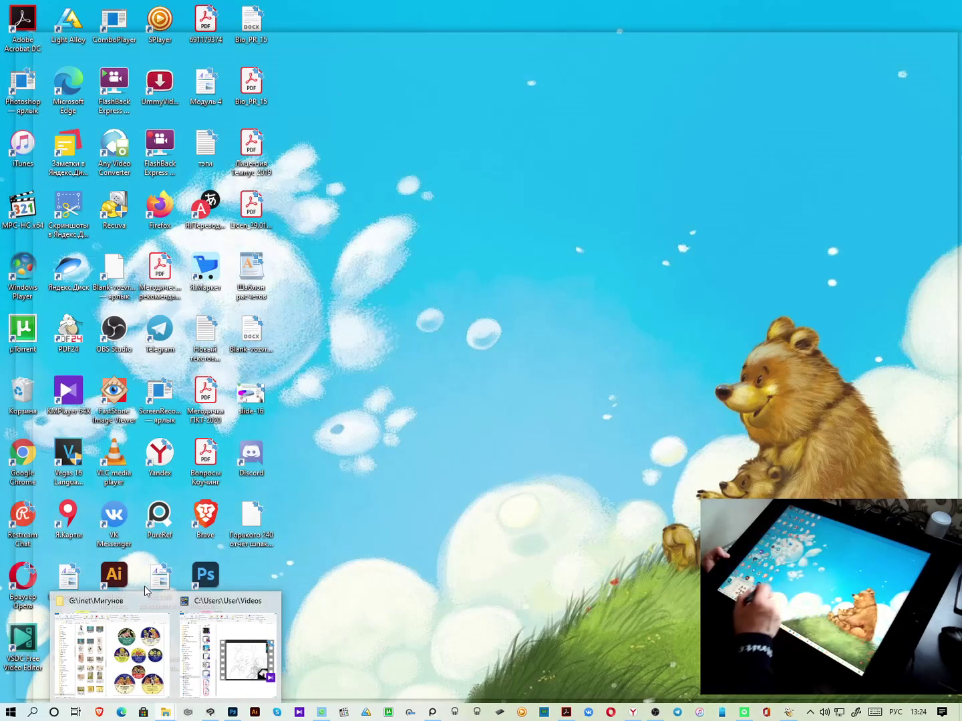
mouse_move(248, 611)
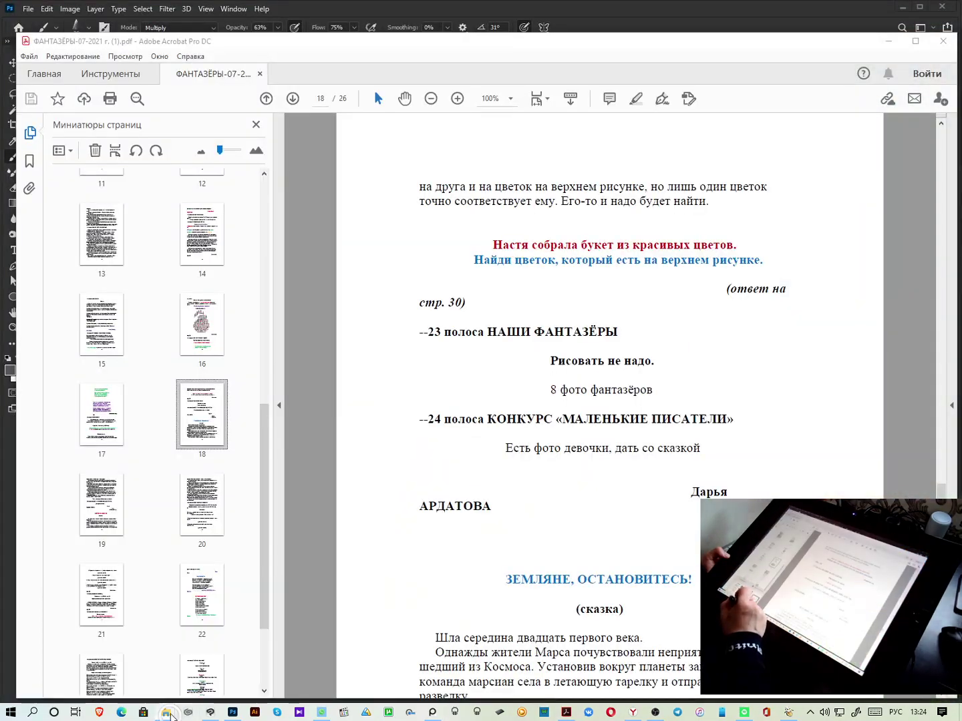
right_click(171, 713)
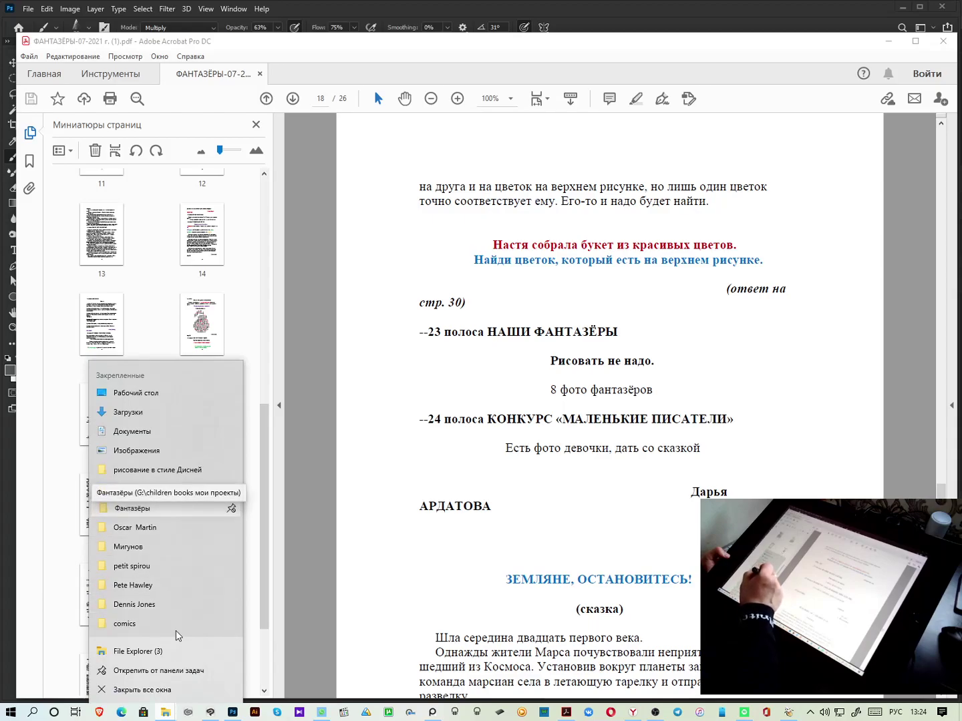
left_click(141, 511)
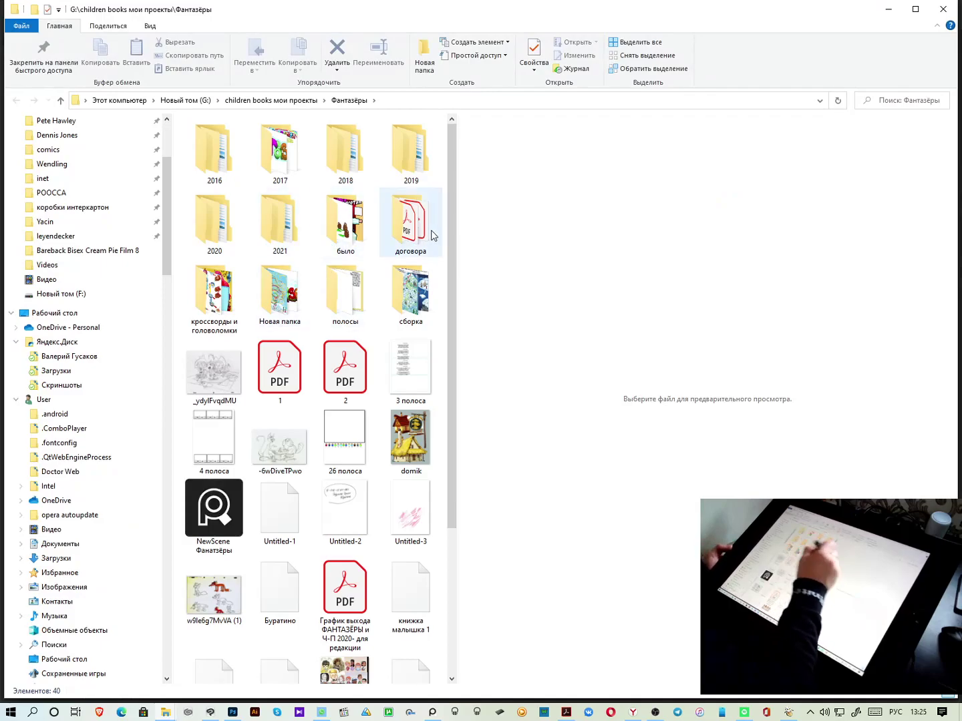
double_click(294, 237)
double_click(230, 214)
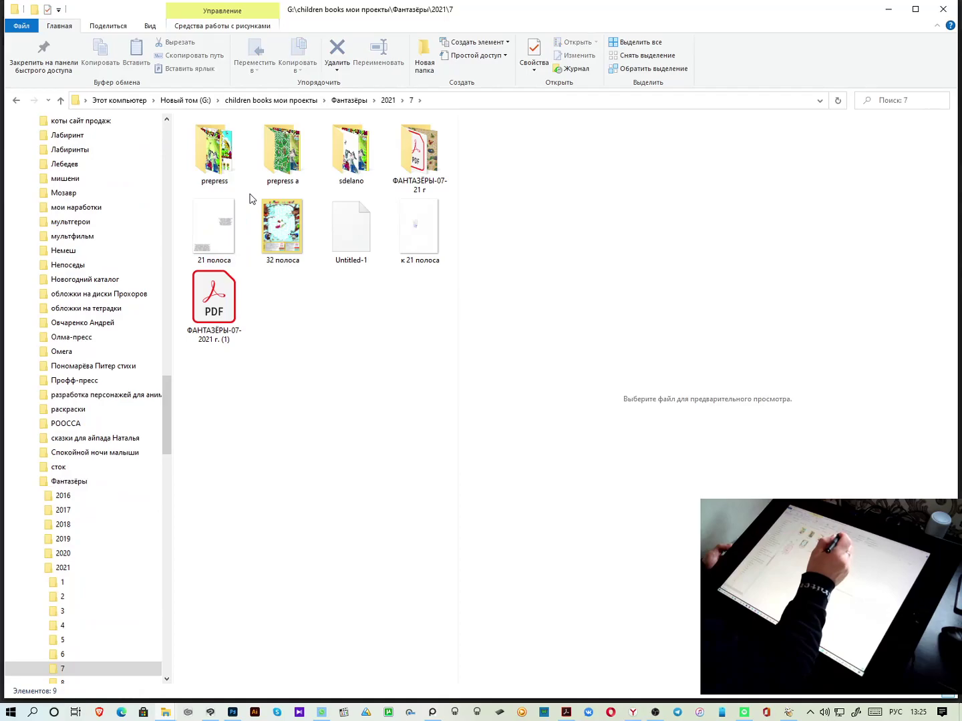
left_click(888, 10)
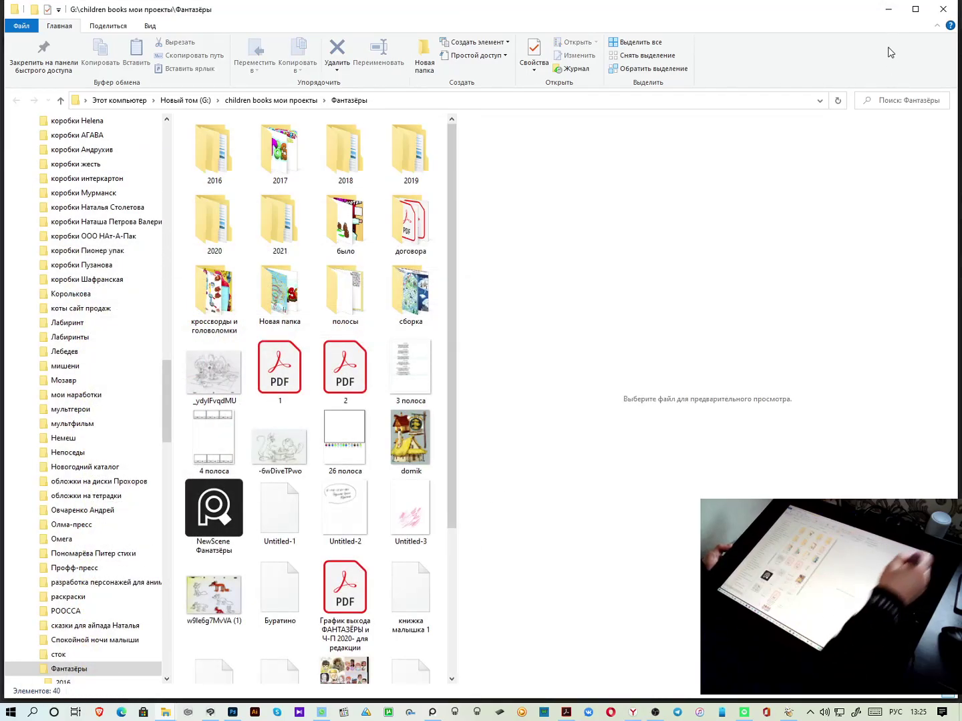
left_click(888, 10)
Return to the PDF in Acrobat and read the zoo riddle verses under "21 полоса" on pages 16 and 17
left_click(566, 712)
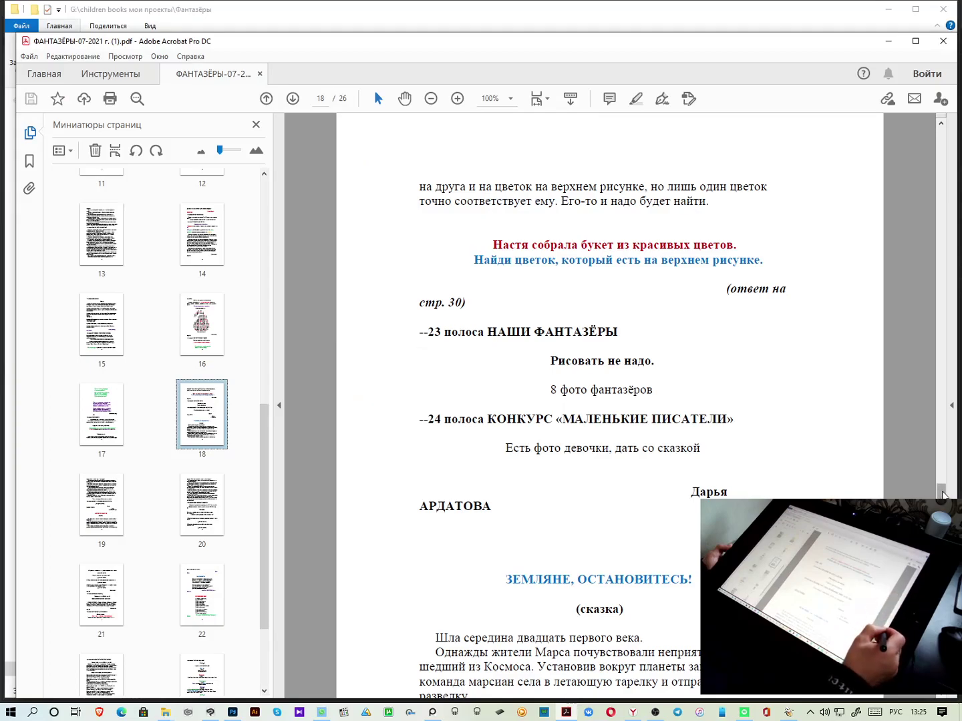
scroll(946, 484, "up", 10)
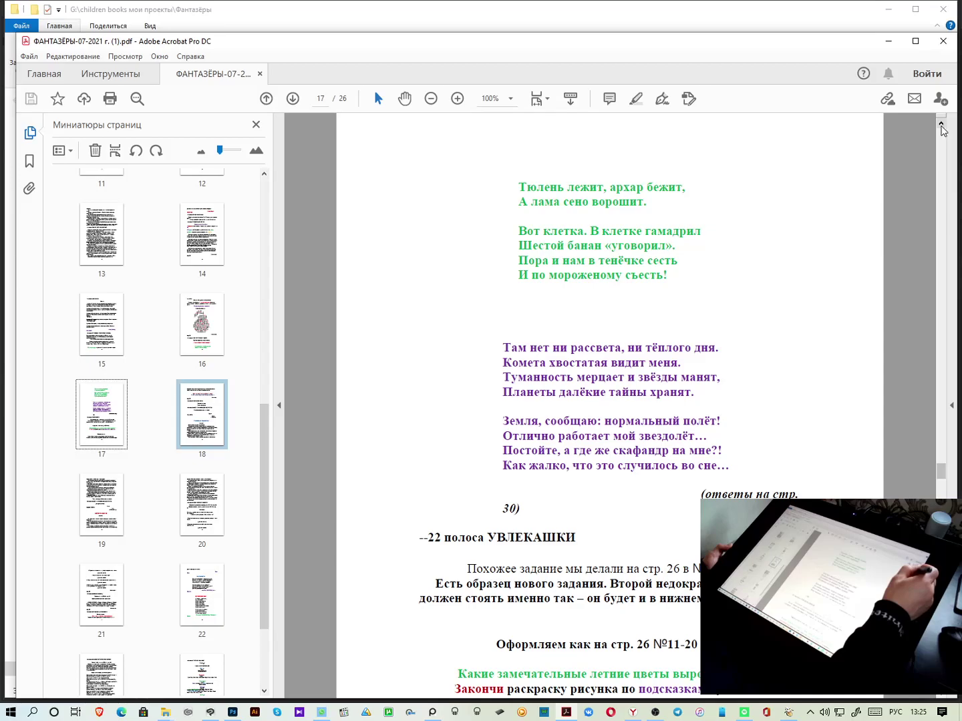
left_click(941, 124)
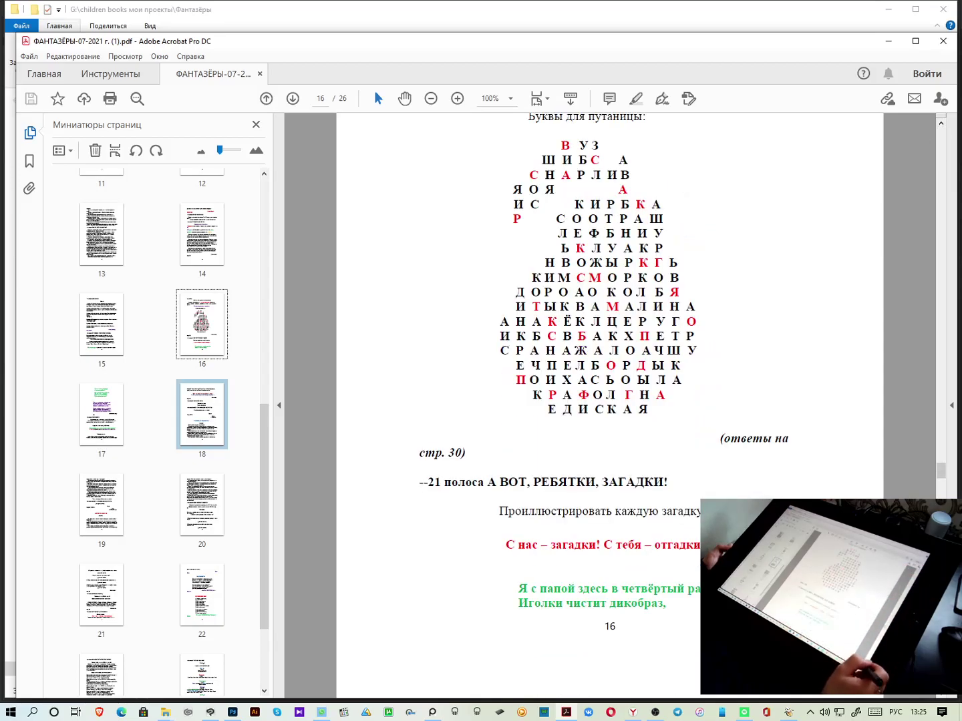
left_click(942, 698)
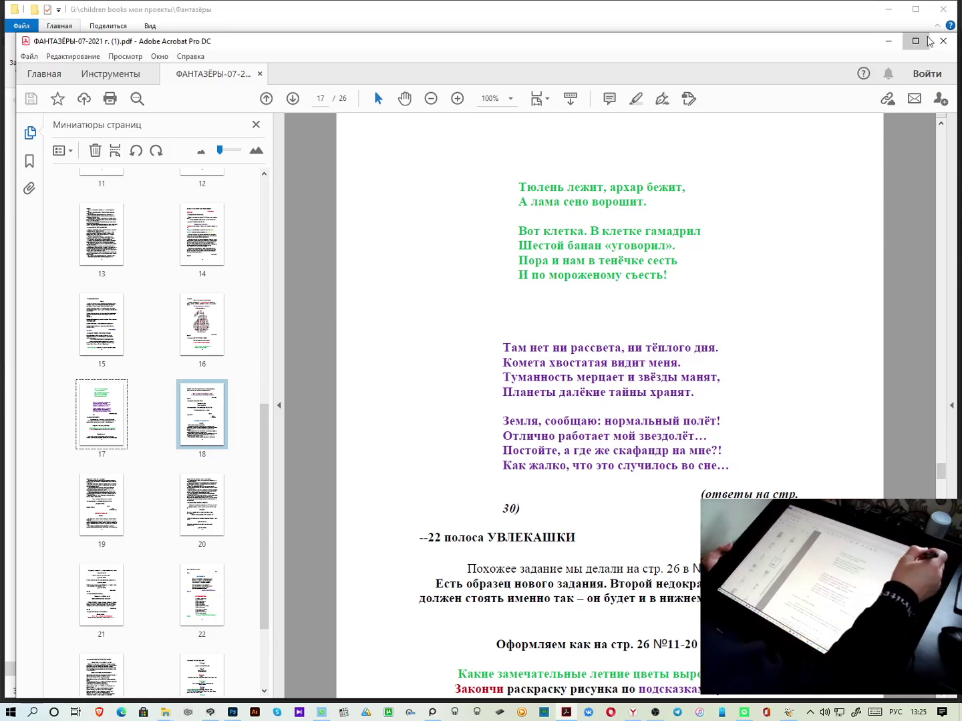
left_click(889, 41)
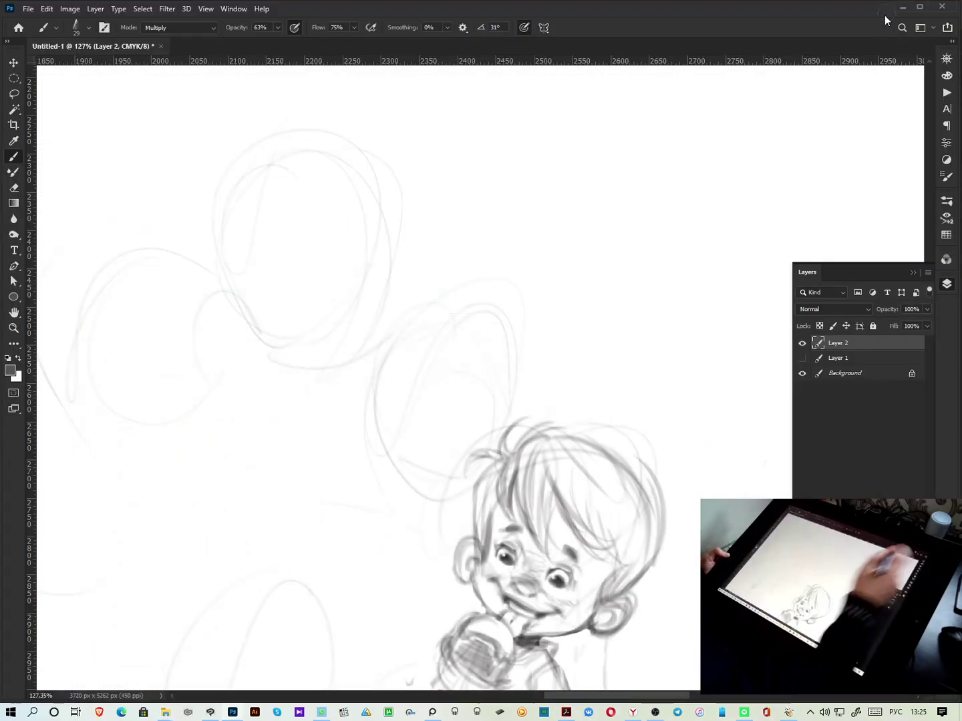
Switch to Photoshop and rough in an animal's head facing the boy, with a curved back, rounded muzzle, nose and eye
scroll(608, 373, "down", 5)
scroll(581, 376, "left", 4)
scroll(581, 376, "down", 3)
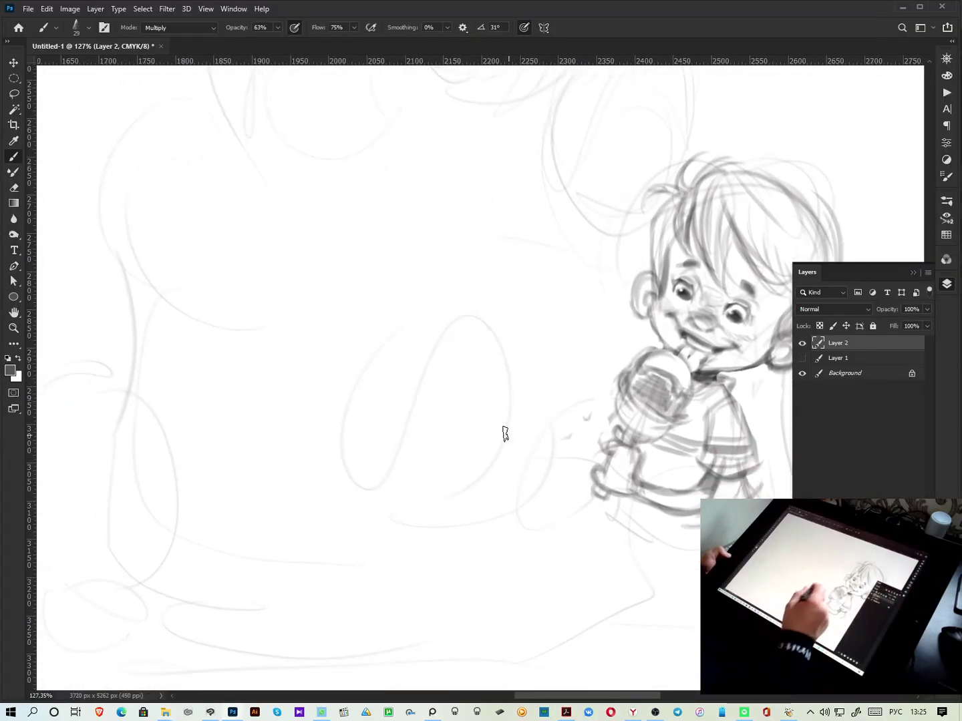
left_click_drag(475, 324, 371, 437)
left_click_drag(490, 423, 429, 490)
mouse_move(437, 342)
left_mouse_down()
mouse_move(520, 385)
mouse_move(502, 406)
mouse_move(518, 361)
mouse_move(560, 362)
mouse_move(509, 348)
mouse_move(537, 364)
mouse_move(563, 356)
mouse_move(562, 377)
mouse_move(539, 358)
mouse_move(472, 350)
mouse_move(519, 371)
left_mouse_up()
left_click_drag(470, 325, 461, 354)
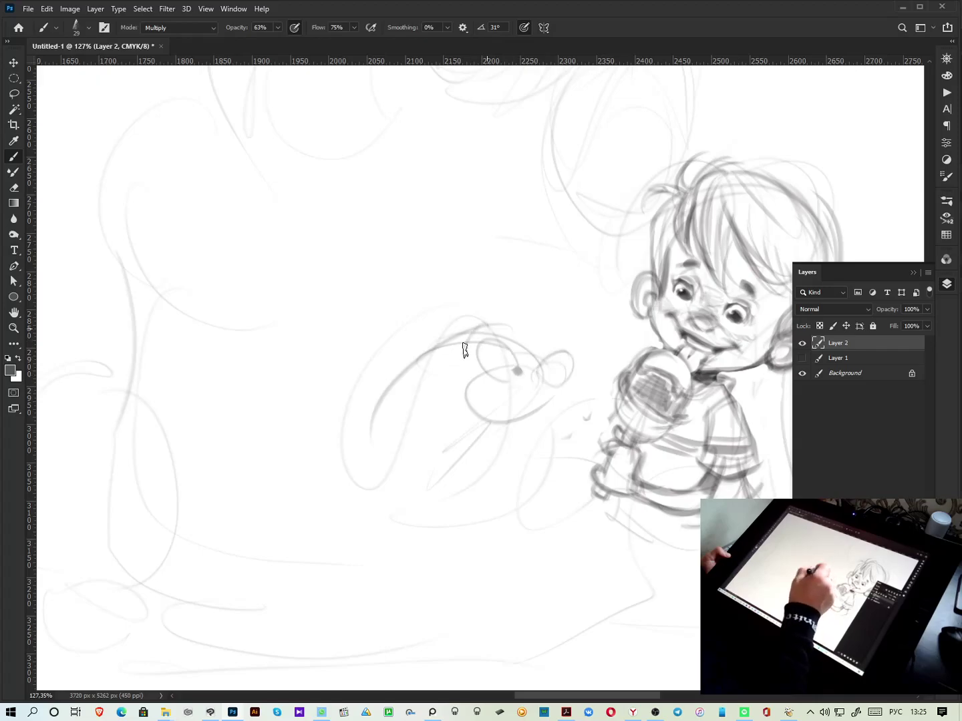
Extend the animal's body with sweeping back and chest lines, and add a small ear to its head
mouse_move(548, 378)
left_mouse_down()
mouse_move(486, 403)
mouse_move(547, 395)
mouse_move(533, 394)
mouse_move(544, 369)
mouse_move(560, 368)
mouse_move(420, 525)
left_mouse_up()
mouse_move(421, 384)
left_mouse_down()
mouse_move(298, 462)
mouse_move(358, 414)
mouse_move(317, 592)
mouse_move(431, 463)
mouse_move(424, 358)
mouse_move(320, 509)
left_mouse_up()
left_click_drag(380, 395, 302, 573)
left_click_drag(497, 461, 459, 540)
mouse_move(508, 351)
left_mouse_down()
mouse_move(495, 333)
mouse_move(514, 364)
mouse_move(509, 352)
mouse_move(507, 369)
mouse_move(477, 332)
mouse_move(451, 355)
mouse_move(467, 325)
left_mouse_up()
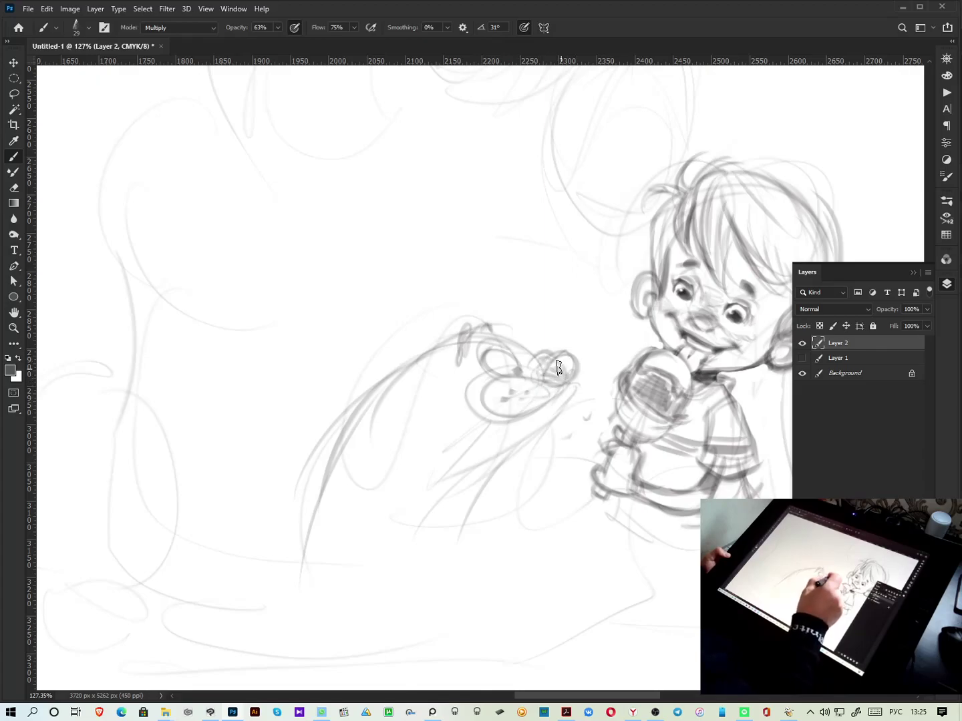
Extend the animal's cheek and chest contour, and sweep its long back line down to the ground
mouse_move(487, 418)
left_mouse_down()
mouse_move(555, 404)
mouse_move(492, 451)
mouse_move(484, 411)
mouse_move(434, 406)
mouse_move(412, 425)
mouse_move(474, 395)
mouse_move(457, 465)
mouse_move(424, 490)
left_mouse_up()
mouse_move(508, 455)
left_mouse_down()
mouse_move(531, 424)
mouse_move(536, 361)
left_mouse_up()
left_click_drag(520, 374, 461, 554)
mouse_move(384, 337)
left_mouse_down()
mouse_move(335, 431)
mouse_move(231, 580)
left_mouse_up()
Rough in the animal's rounded lower body with crossing curves and a fanned, tapering end stretching toward the boy
mouse_move(368, 532)
left_mouse_down()
mouse_move(411, 463)
mouse_move(478, 564)
left_mouse_up()
mouse_move(328, 533)
left_mouse_down()
mouse_move(398, 498)
mouse_move(334, 528)
mouse_move(485, 550)
mouse_move(382, 515)
mouse_move(510, 513)
left_mouse_up()
mouse_move(461, 494)
left_mouse_down()
mouse_move(553, 548)
mouse_move(604, 596)
left_mouse_up()
mouse_move(422, 608)
left_mouse_down()
mouse_move(471, 603)
mouse_move(571, 627)
left_mouse_up()
left_click_drag(512, 574, 592, 612)
mouse_move(496, 495)
left_mouse_down()
mouse_move(581, 538)
mouse_move(551, 505)
mouse_move(632, 625)
left_mouse_up()
mouse_move(583, 546)
left_mouse_down()
mouse_move(641, 615)
mouse_move(581, 558)
mouse_move(637, 646)
left_mouse_up()
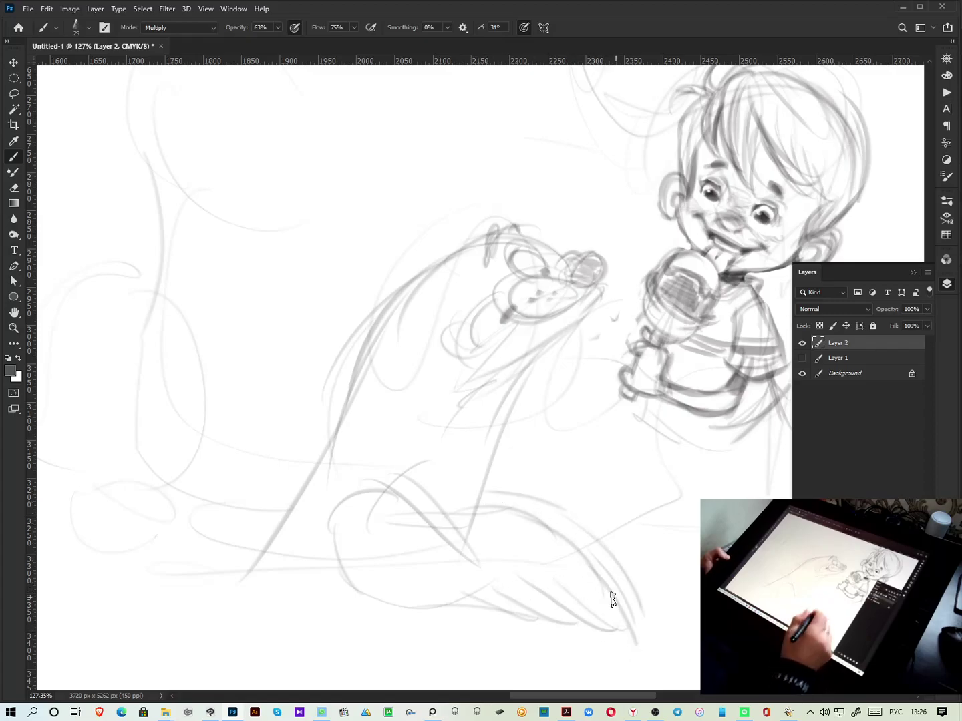
Add long whiskers fanning out around the first animal's muzzle and darken its nose
left_click_drag(576, 301, 519, 394)
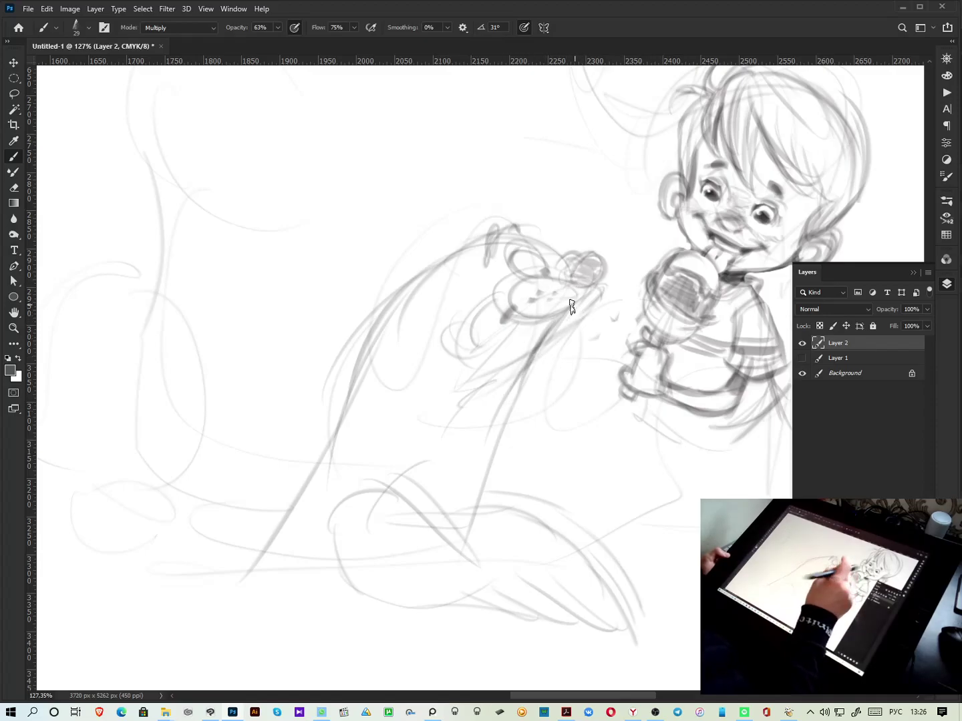
left_click_drag(567, 332, 624, 406)
left_click_drag(588, 249, 615, 197)
left_click_drag(576, 151, 565, 245)
left_click_drag(553, 308, 544, 382)
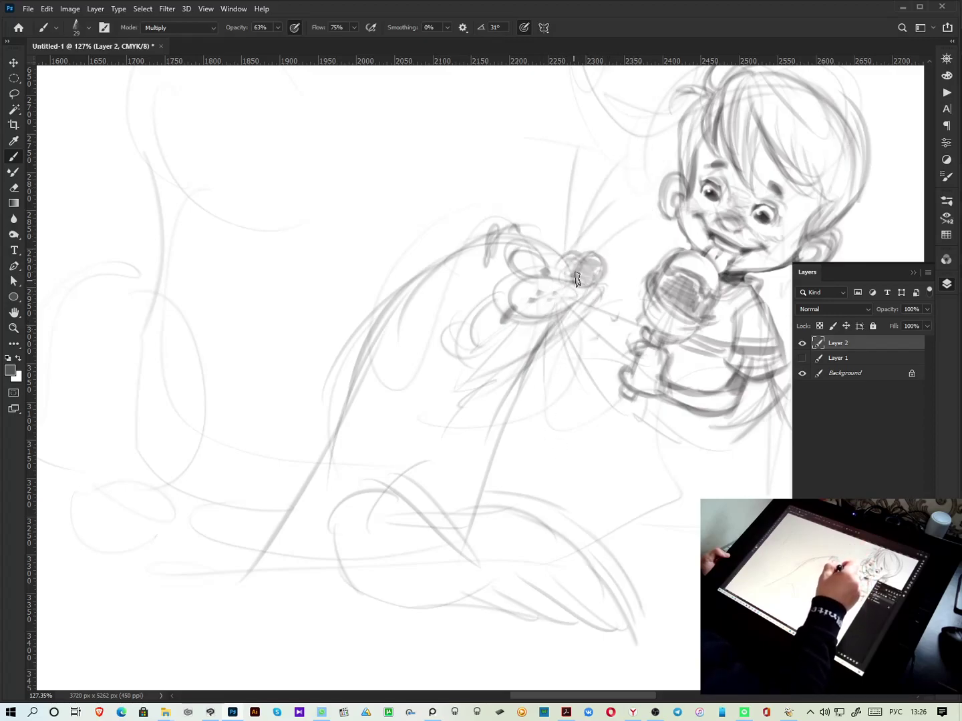
left_click_drag(598, 269, 593, 298)
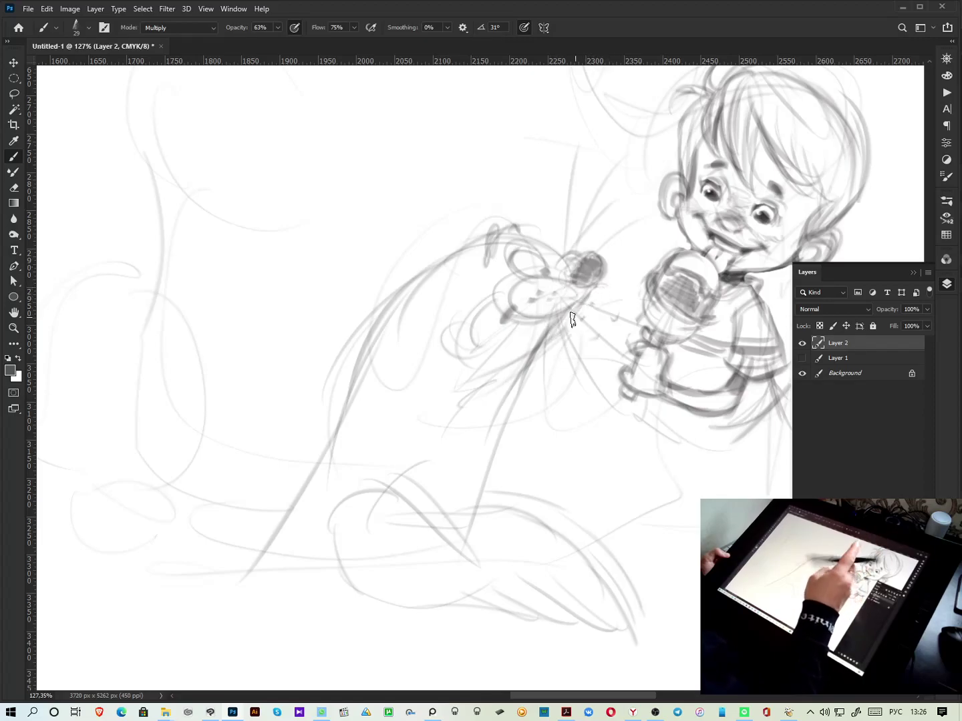
left_click_drag(574, 308, 532, 351)
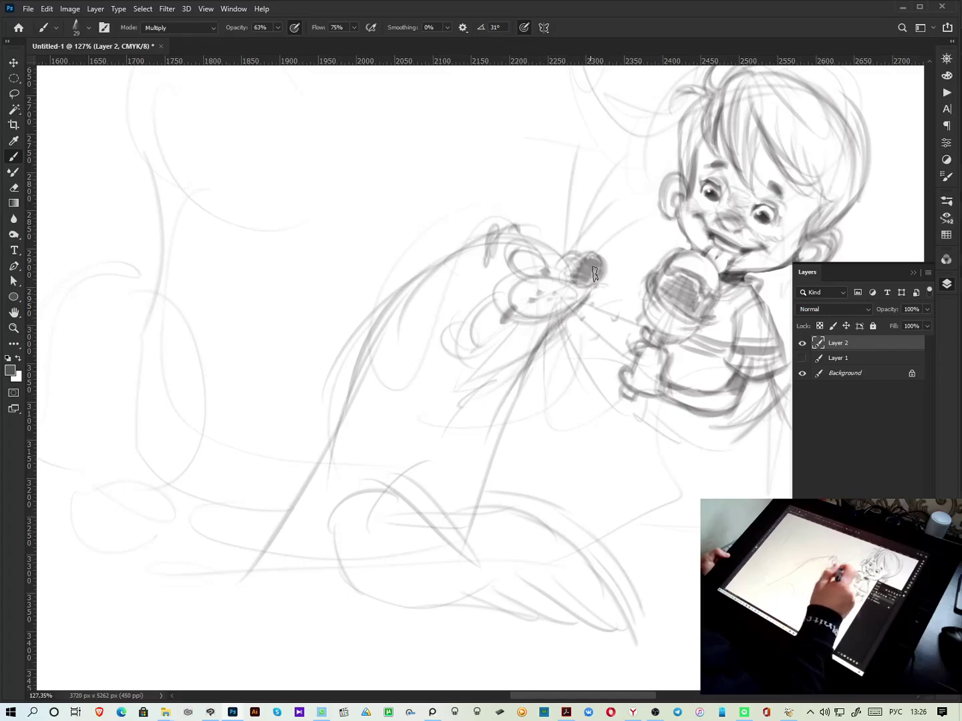
Strengthen the first animal's back, chest and lower body contours, and darken the pupil of its eye
mouse_move(534, 308)
left_mouse_down()
mouse_move(475, 344)
mouse_move(453, 425)
mouse_move(429, 446)
left_mouse_up()
mouse_move(437, 265)
left_mouse_down()
mouse_move(333, 437)
mouse_move(218, 593)
left_mouse_up()
mouse_move(334, 537)
left_mouse_down()
mouse_move(371, 550)
mouse_move(373, 603)
mouse_move(471, 628)
left_mouse_up()
mouse_move(400, 513)
left_mouse_down()
mouse_move(495, 528)
mouse_move(554, 501)
left_mouse_up()
left_click_drag(529, 367, 491, 501)
mouse_move(467, 371)
left_mouse_down()
mouse_move(422, 498)
mouse_move(391, 518)
left_mouse_up()
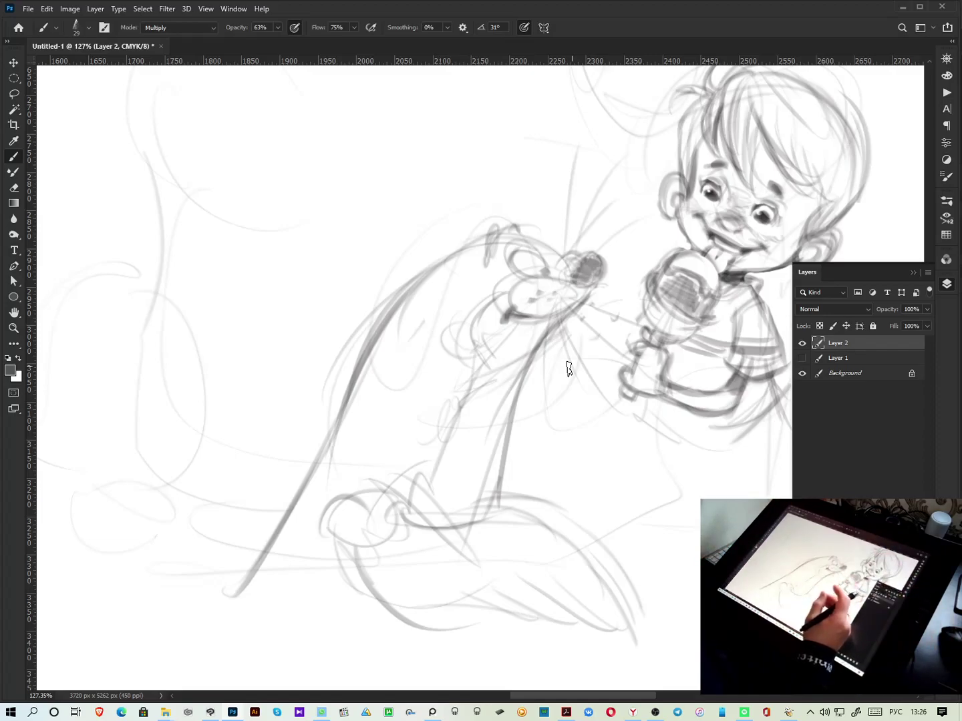
left_click_drag(541, 273, 550, 273)
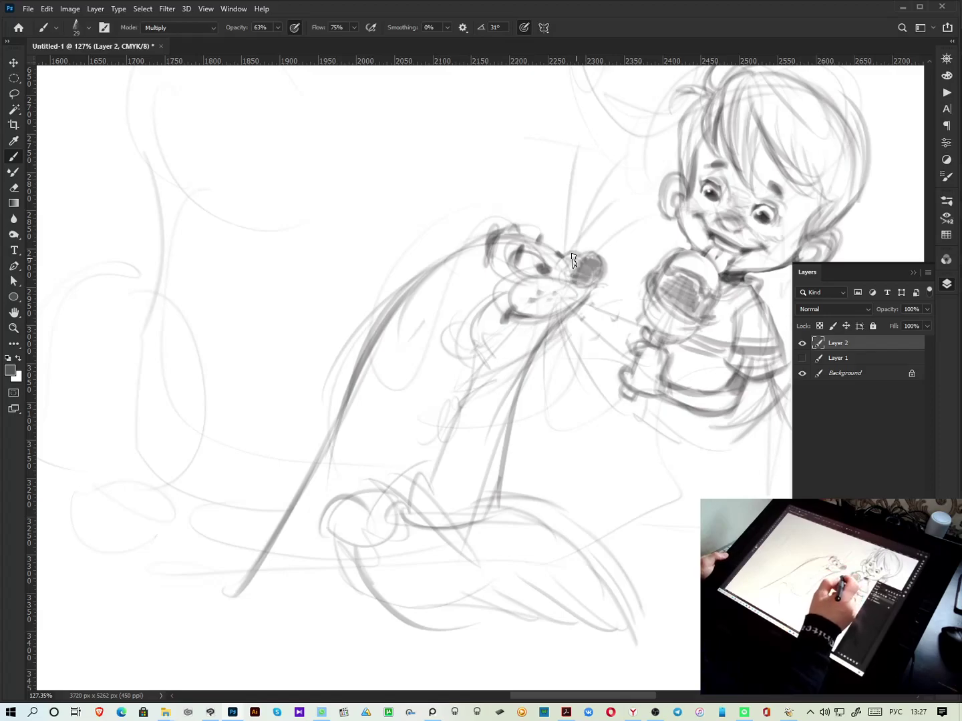
Rough in a second animal's head behind the first one, with a domed forehead, eye, muzzle and round nose
left_click_drag(219, 628, 490, 408)
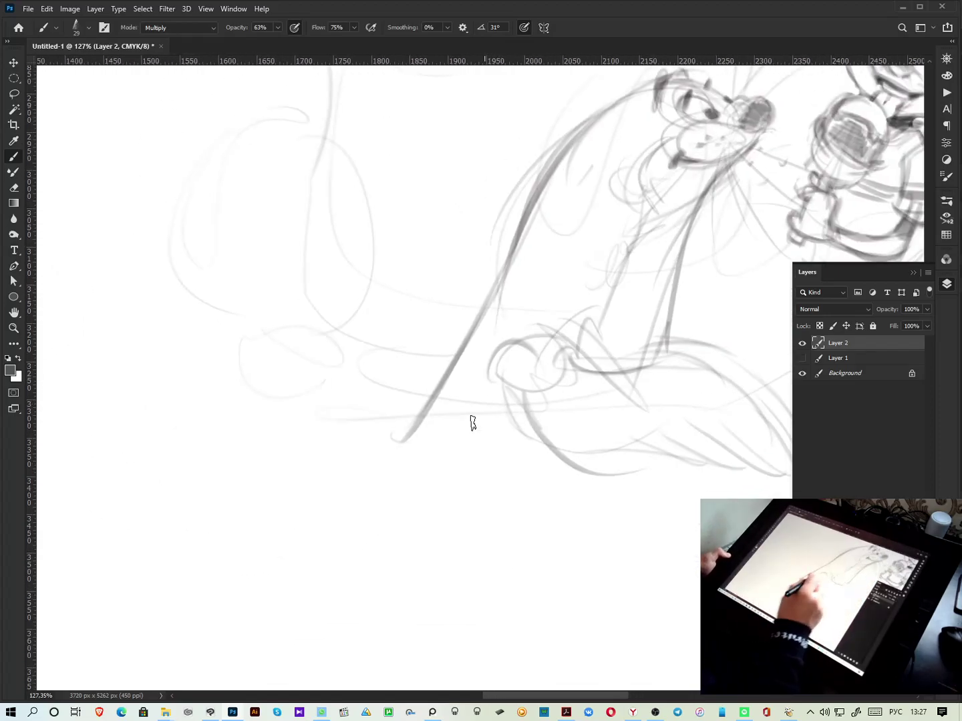
mouse_move(616, 378)
left_mouse_down()
mouse_move(572, 497)
mouse_move(515, 541)
left_mouse_up()
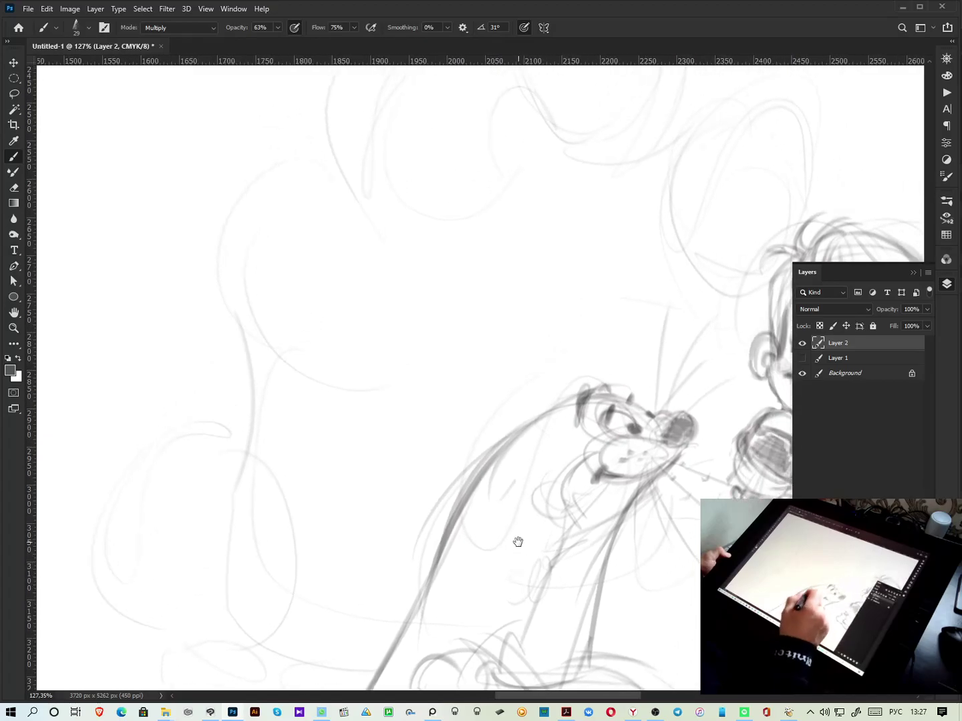
left_click_drag(462, 501, 504, 468)
mouse_move(231, 454)
left_mouse_down()
mouse_move(298, 381)
mouse_move(405, 411)
left_mouse_up()
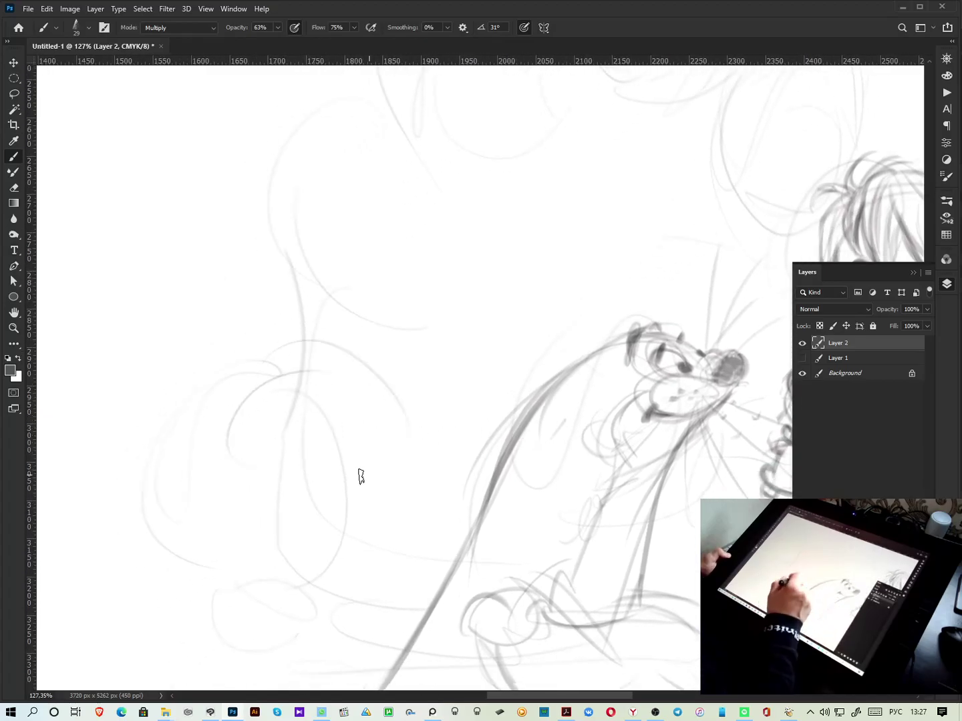
left_click_drag(330, 426, 343, 433)
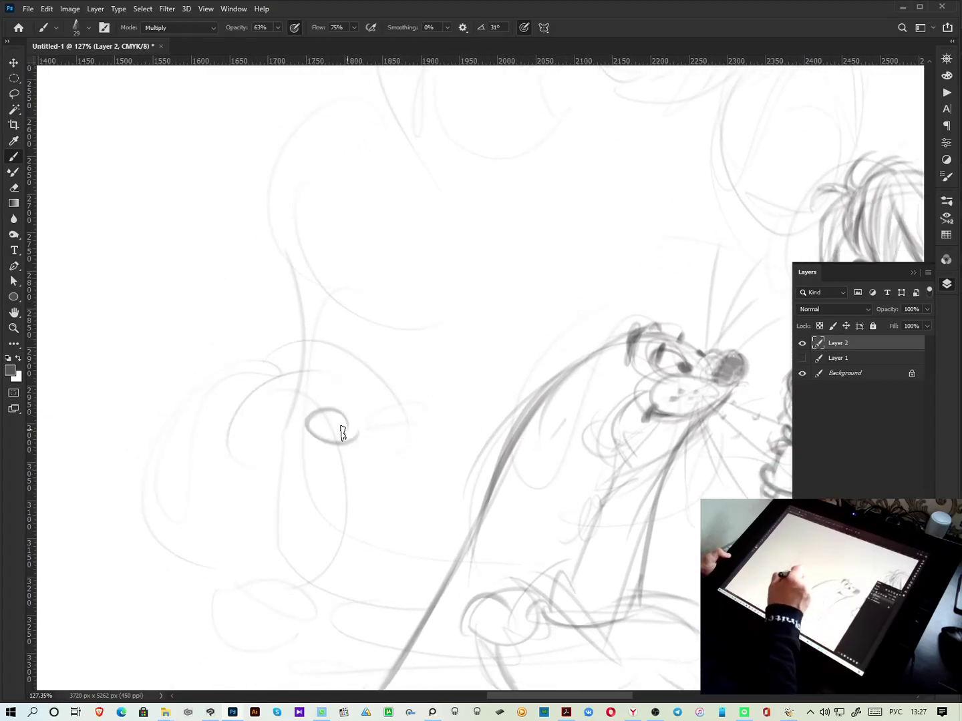
mouse_move(414, 423)
left_mouse_down()
mouse_move(376, 415)
mouse_move(412, 393)
mouse_move(404, 394)
mouse_move(416, 410)
mouse_move(452, 407)
mouse_move(455, 427)
mouse_move(429, 406)
mouse_move(440, 421)
mouse_move(452, 407)
mouse_move(435, 405)
mouse_move(442, 423)
mouse_move(454, 407)
mouse_move(418, 394)
mouse_move(416, 436)
mouse_move(428, 413)
mouse_move(409, 439)
mouse_move(439, 440)
mouse_move(419, 475)
left_mouse_up()
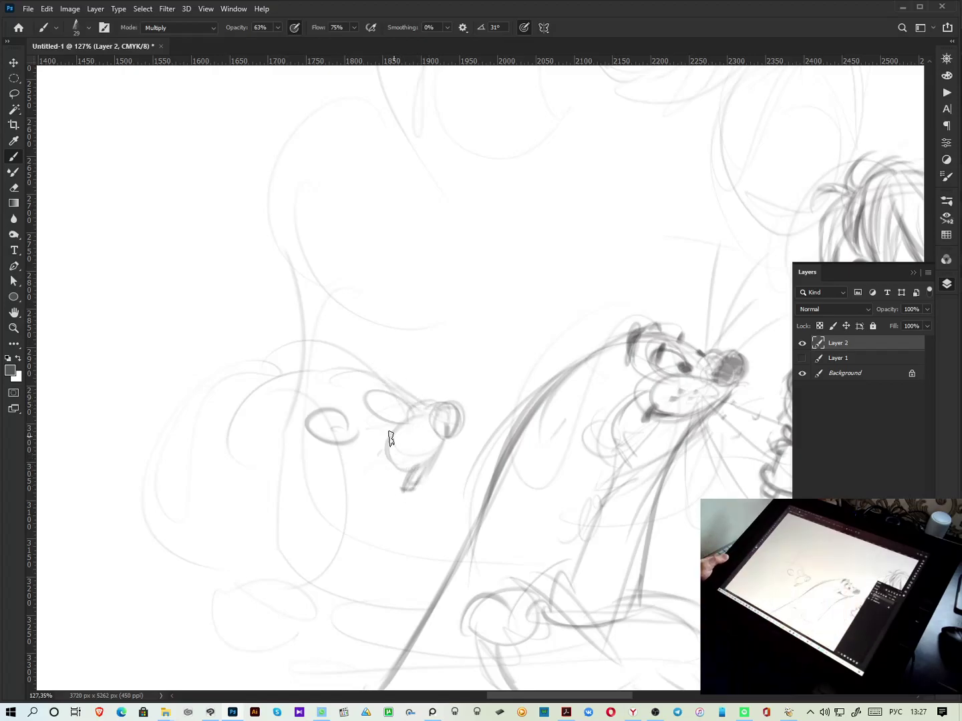
Detail the second animal's face with a brow, pupil, muzzle dots and cheek fur, and sketch strands below its chin
mouse_move(352, 437)
left_mouse_down()
mouse_move(337, 423)
mouse_move(304, 430)
left_mouse_up()
mouse_move(397, 409)
left_mouse_down()
mouse_move(378, 392)
mouse_move(398, 411)
mouse_move(378, 392)
mouse_move(386, 403)
mouse_move(406, 358)
mouse_move(363, 389)
mouse_move(357, 406)
mouse_move(363, 379)
mouse_move(354, 386)
mouse_move(372, 370)
mouse_move(416, 377)
mouse_move(416, 396)
mouse_move(441, 406)
mouse_move(412, 403)
mouse_move(451, 395)
mouse_move(432, 412)
mouse_move(447, 416)
mouse_move(430, 448)
mouse_move(400, 472)
mouse_move(433, 446)
mouse_move(403, 472)
mouse_move(405, 486)
mouse_move(395, 484)
mouse_move(411, 477)
mouse_move(394, 495)
mouse_move(376, 452)
mouse_move(366, 477)
mouse_move(373, 471)
mouse_move(361, 448)
mouse_move(350, 468)
mouse_move(388, 436)
mouse_move(369, 477)
mouse_move(342, 470)
left_mouse_up()
left_click_drag(367, 427, 403, 453)
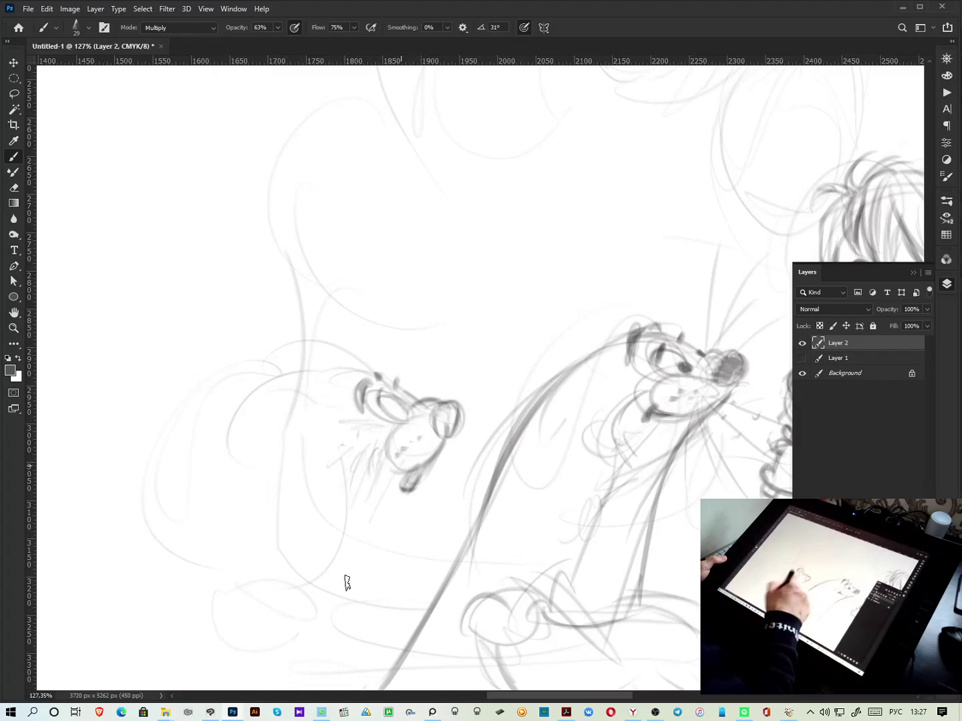
mouse_move(399, 453)
left_mouse_down()
mouse_move(326, 591)
mouse_move(399, 460)
mouse_move(315, 604)
left_mouse_up()
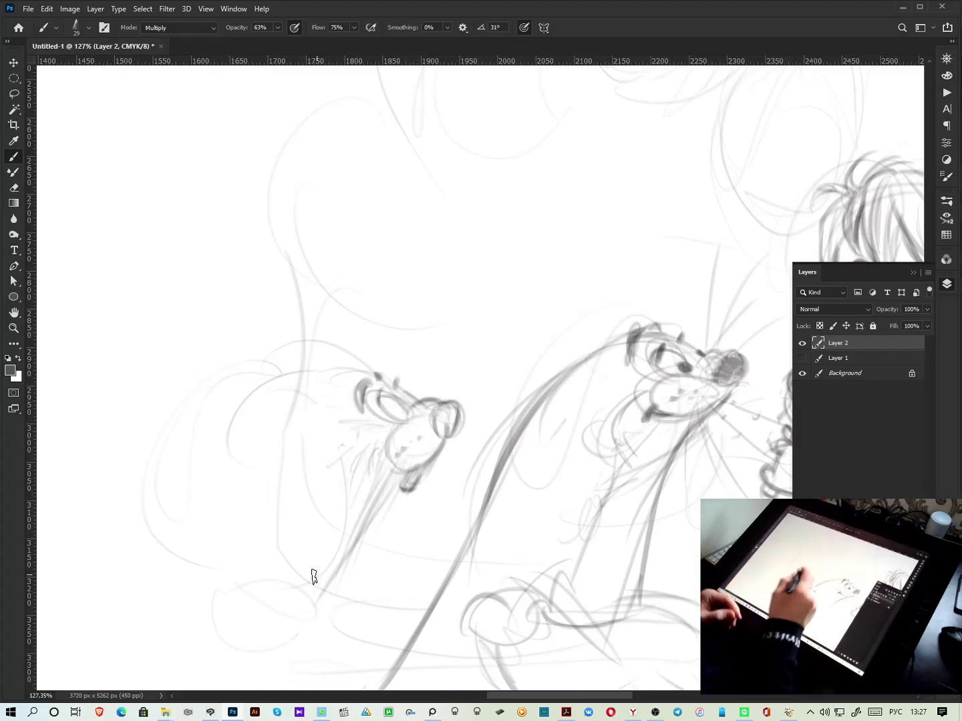
mouse_move(393, 406)
left_mouse_down()
mouse_move(406, 421)
mouse_move(452, 418)
left_mouse_up()
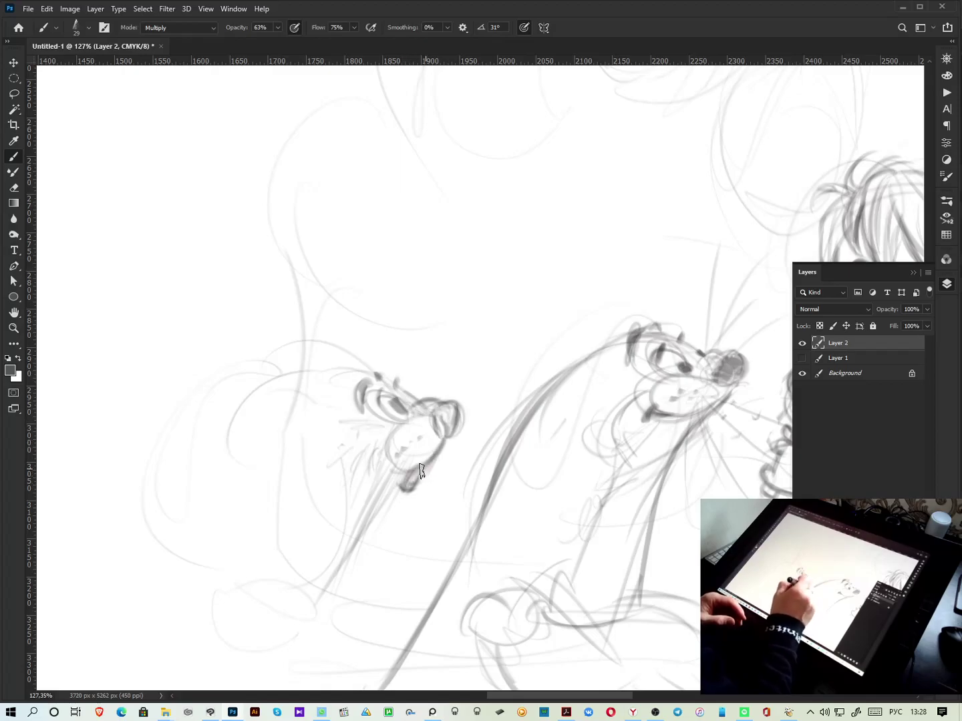
left_click_drag(406, 479, 366, 528)
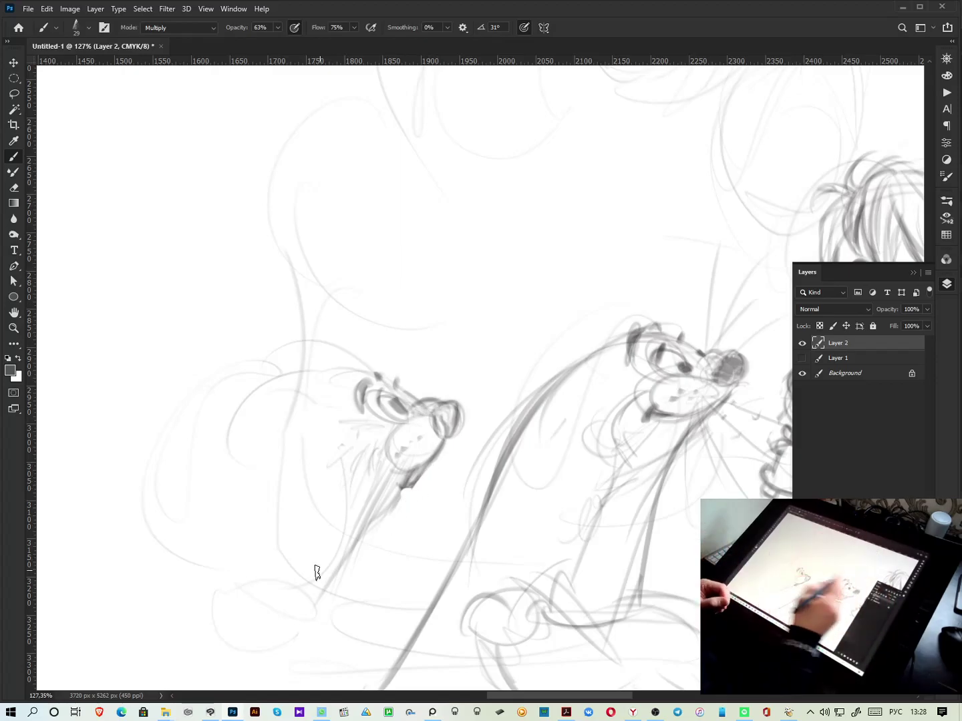
Shade the noses of both animals dark, leaving small white highlights
mouse_move(710, 376)
left_mouse_down()
mouse_move(735, 370)
mouse_move(737, 377)
mouse_move(740, 362)
left_mouse_up()
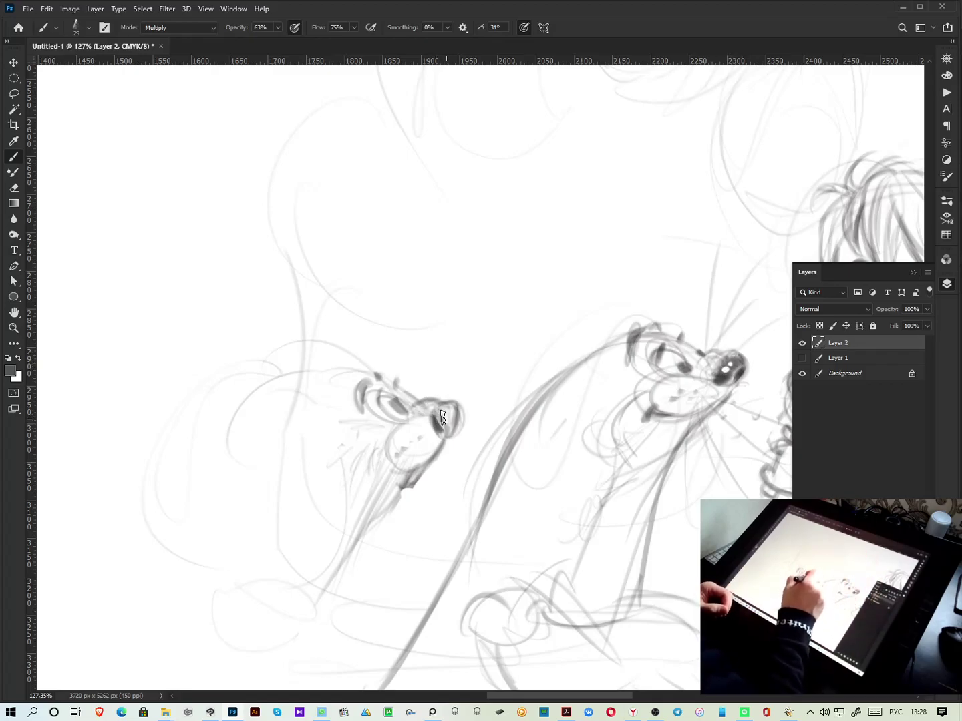
left_click_drag(445, 415, 452, 416)
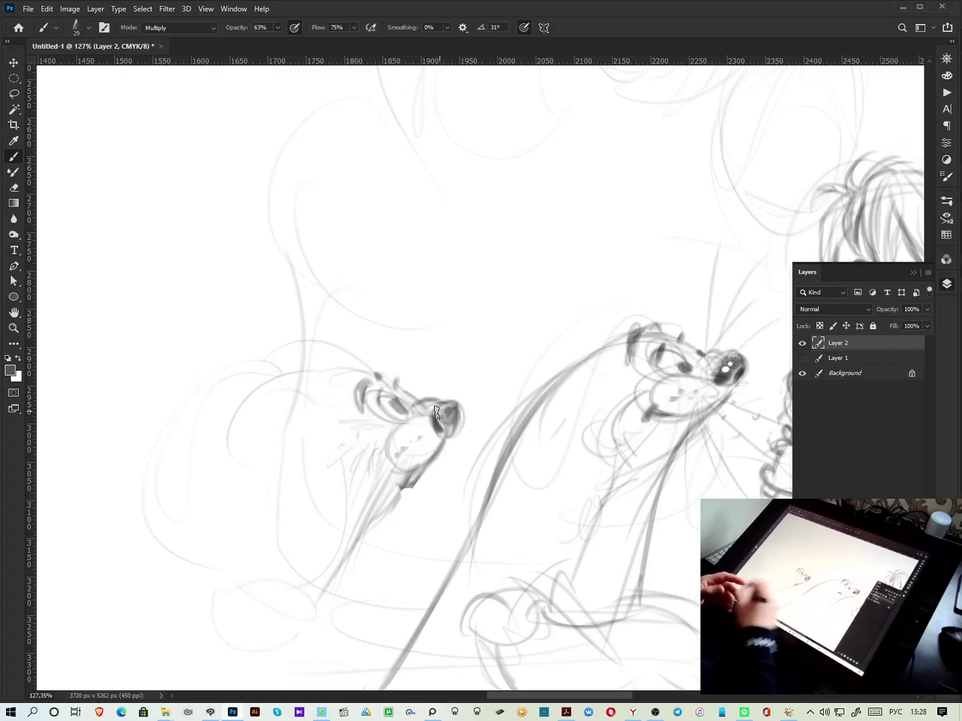
mouse_move(435, 419)
left_mouse_down()
mouse_move(449, 424)
mouse_move(447, 438)
mouse_move(444, 415)
mouse_move(454, 414)
left_mouse_up()
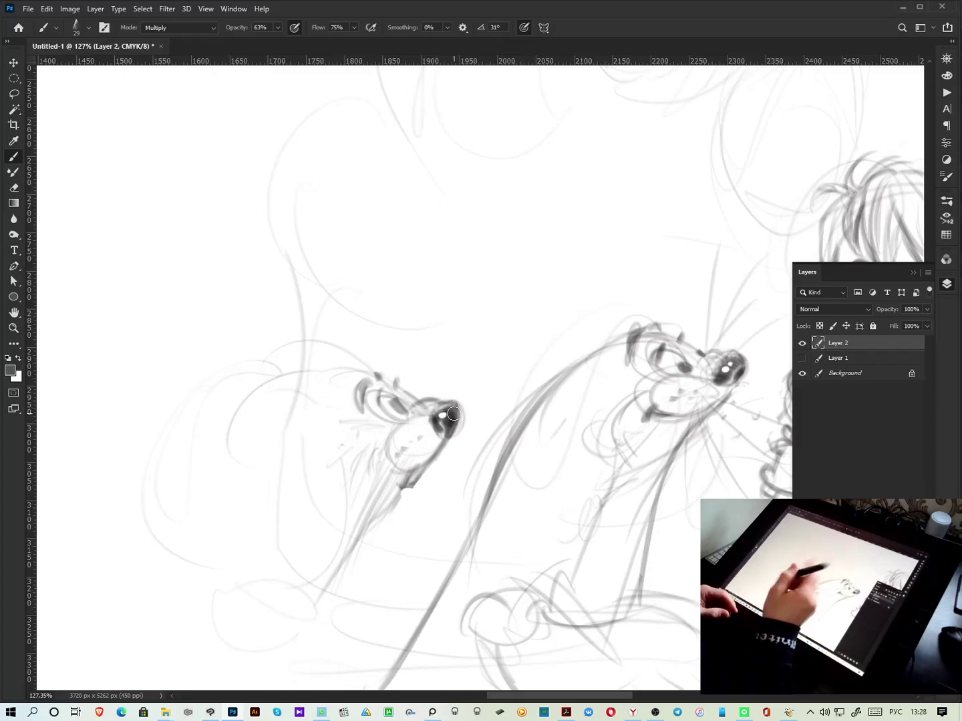
Surround the second animal's head with long strands below the chin and behind the forehead, and add a shaded oval ear
mouse_move(393, 471)
left_mouse_down()
mouse_move(314, 628)
mouse_move(351, 574)
mouse_move(373, 624)
mouse_move(378, 603)
left_mouse_up()
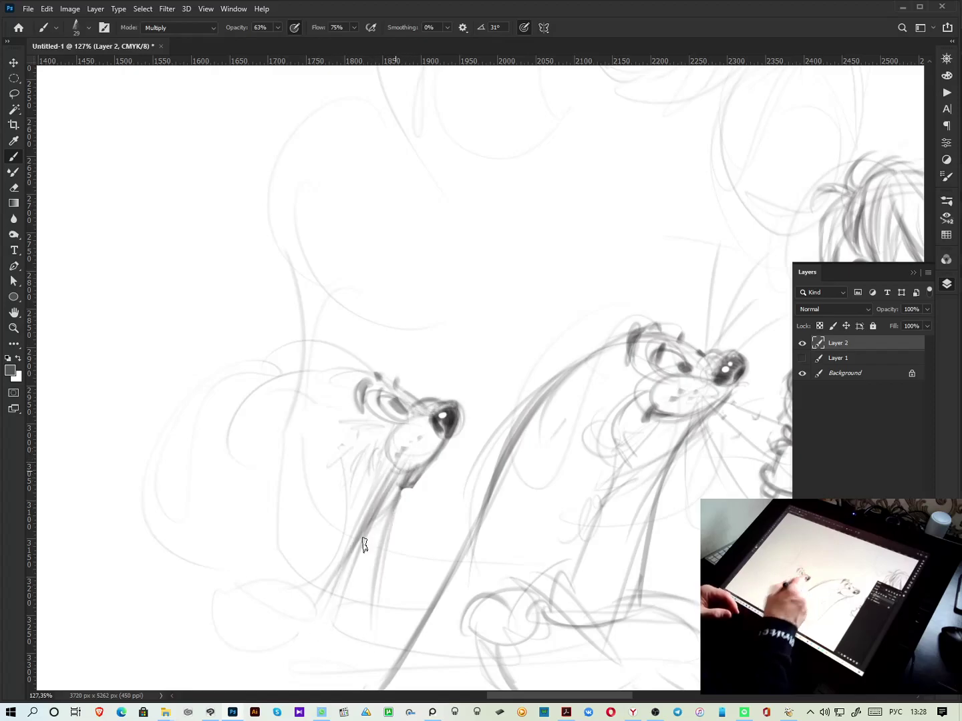
mouse_move(425, 455)
left_mouse_down()
mouse_move(390, 593)
mouse_move(403, 528)
mouse_move(418, 580)
left_mouse_up()
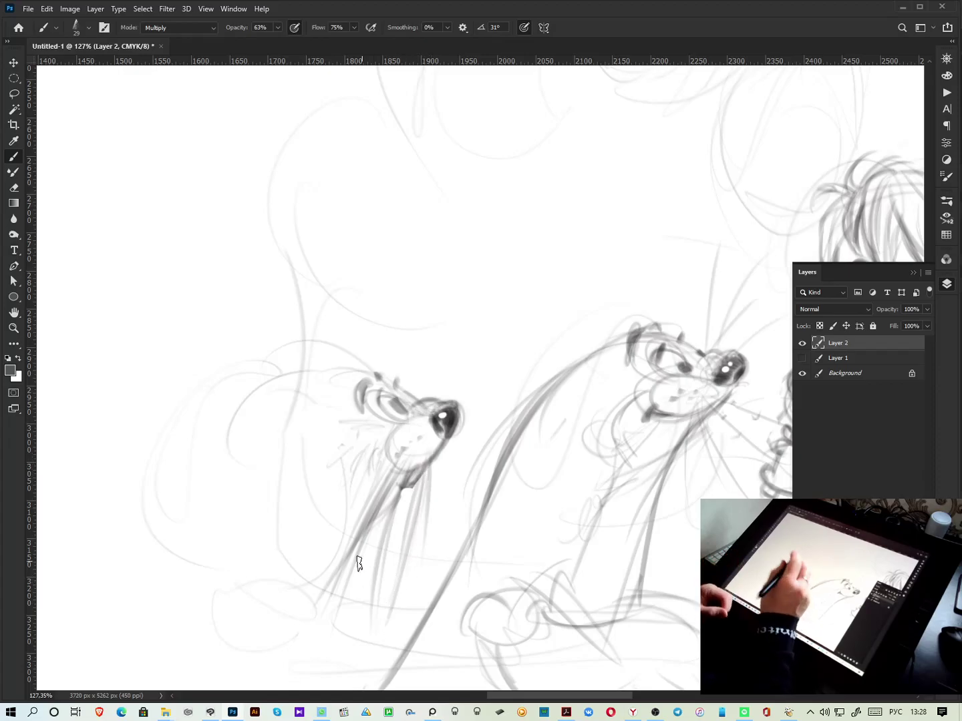
mouse_move(320, 347)
left_mouse_down()
mouse_move(96, 302)
mouse_move(136, 338)
left_mouse_up()
left_click_drag(327, 354, 224, 261)
left_click_drag(301, 314, 153, 231)
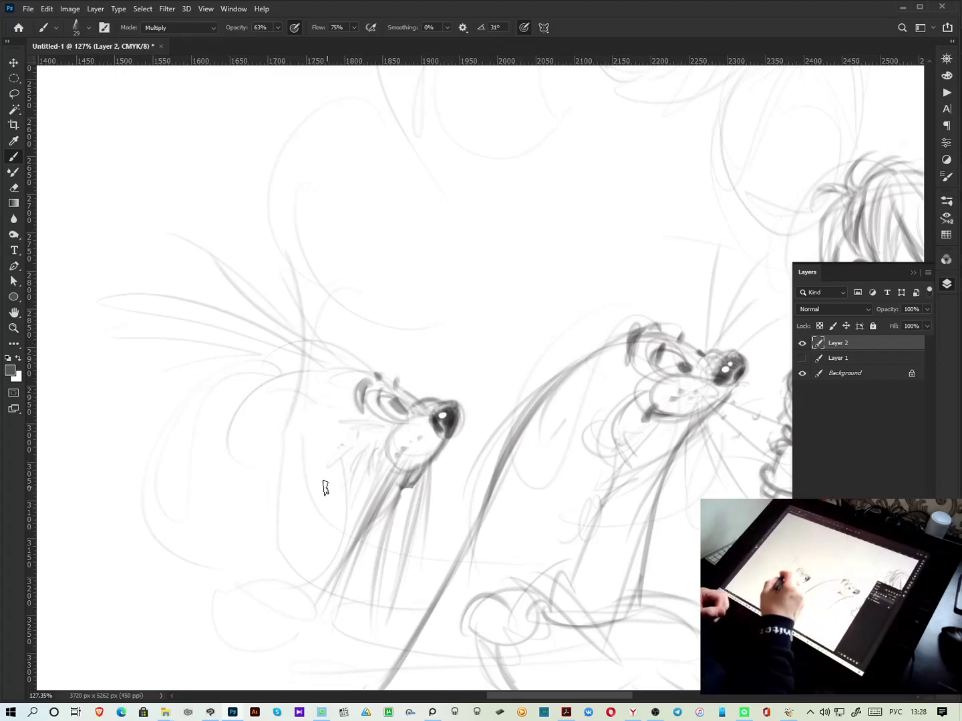
mouse_move(315, 442)
left_mouse_down()
mouse_move(298, 423)
mouse_move(310, 460)
mouse_move(302, 431)
mouse_move(294, 455)
mouse_move(294, 426)
mouse_move(310, 444)
mouse_move(297, 432)
mouse_move(300, 446)
mouse_move(294, 441)
mouse_move(310, 443)
mouse_move(321, 424)
mouse_move(304, 412)
mouse_move(352, 407)
mouse_move(289, 396)
left_mouse_up()
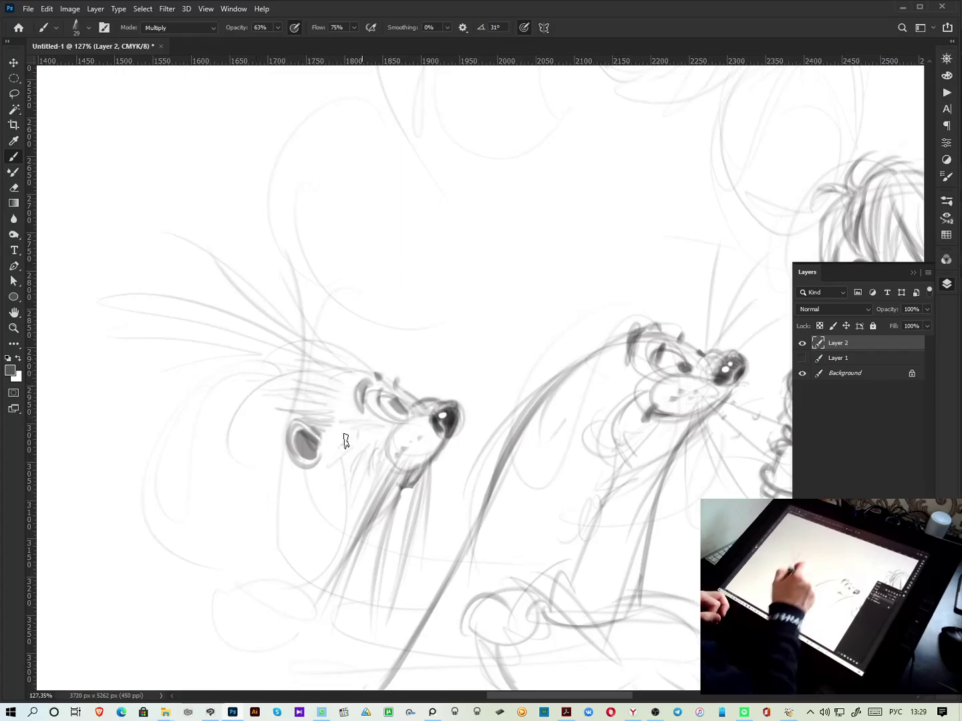
mouse_move(318, 492)
left_mouse_down()
mouse_move(212, 556)
mouse_move(261, 558)
mouse_move(243, 578)
mouse_move(355, 515)
mouse_move(340, 530)
mouse_move(336, 615)
left_mouse_up()
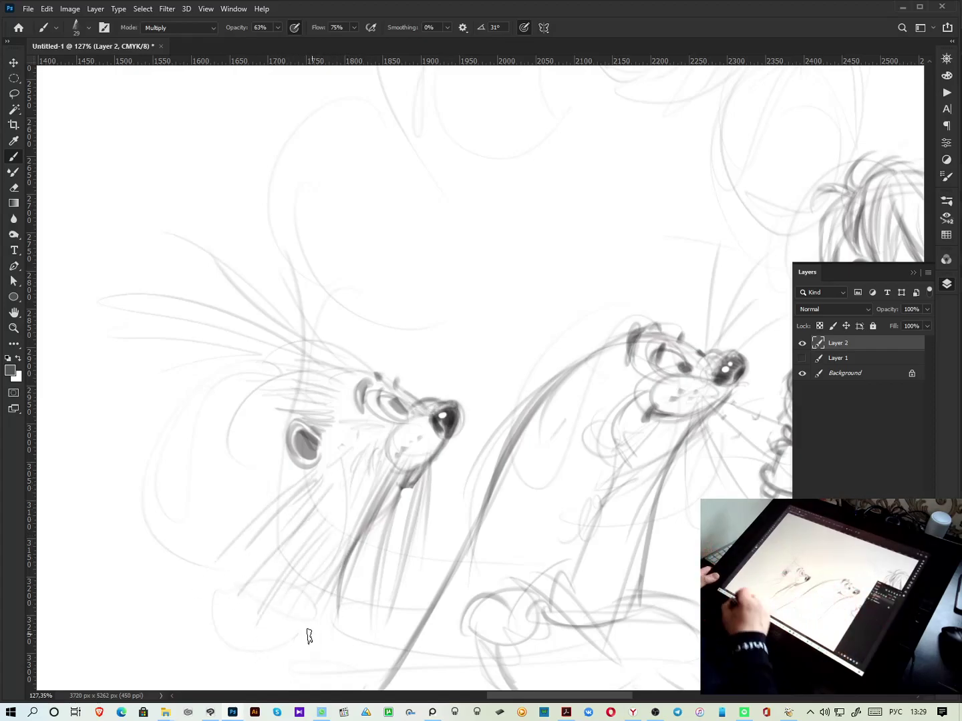
Switch to the Мигунов folder in File Explorer and open the record-label illustrations fabbdf352111.jpg in Photos
mouse_move(171, 716)
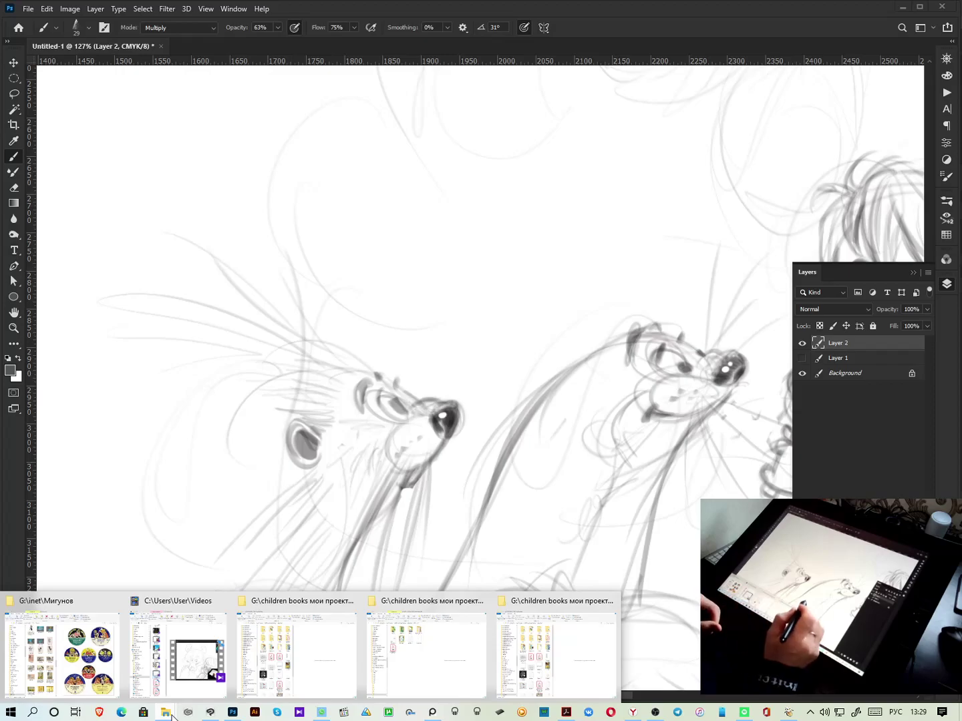
left_click(75, 613)
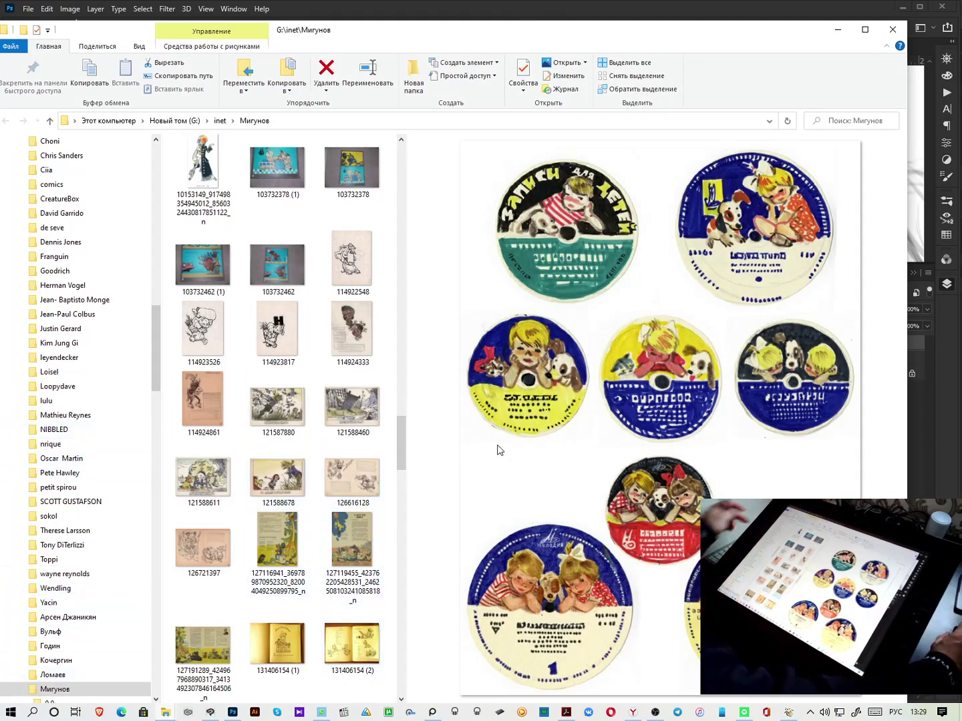
key("Right")
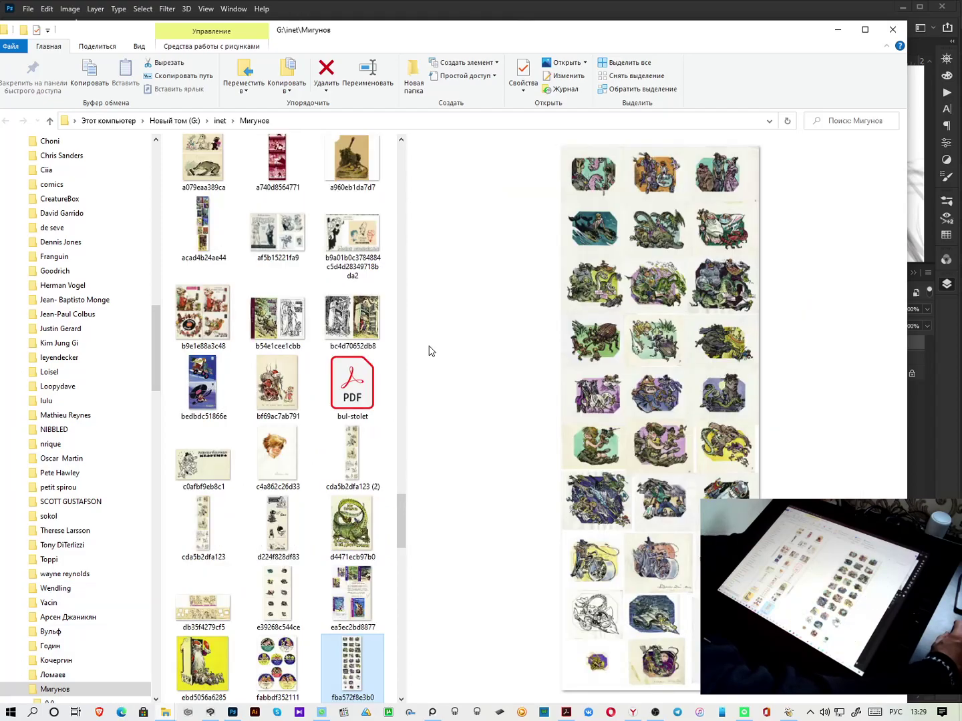
key("Left")
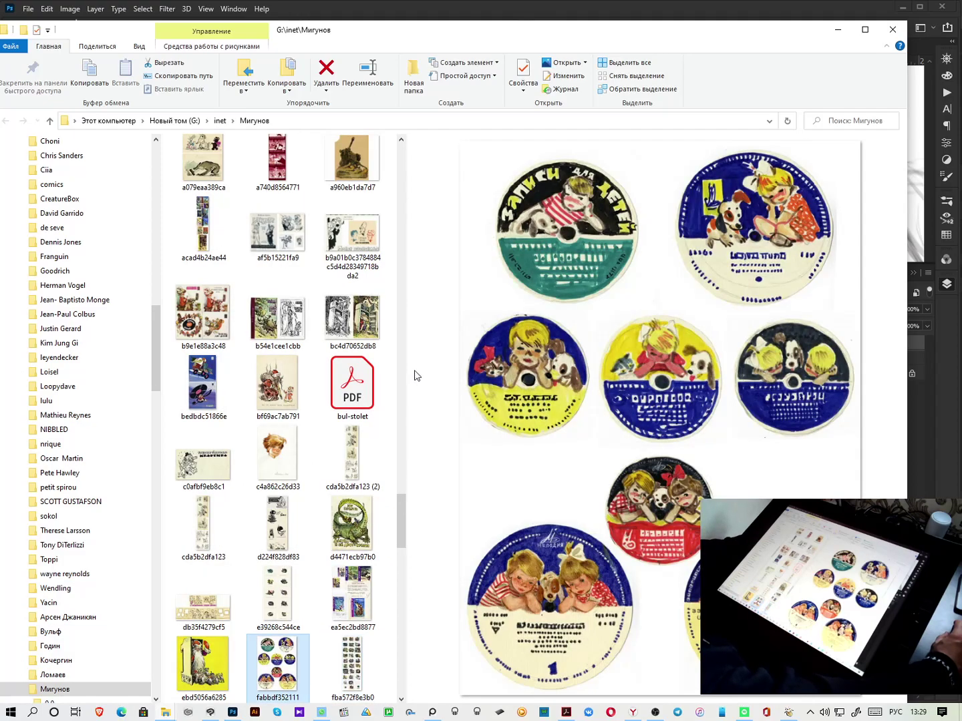
double_click(287, 671)
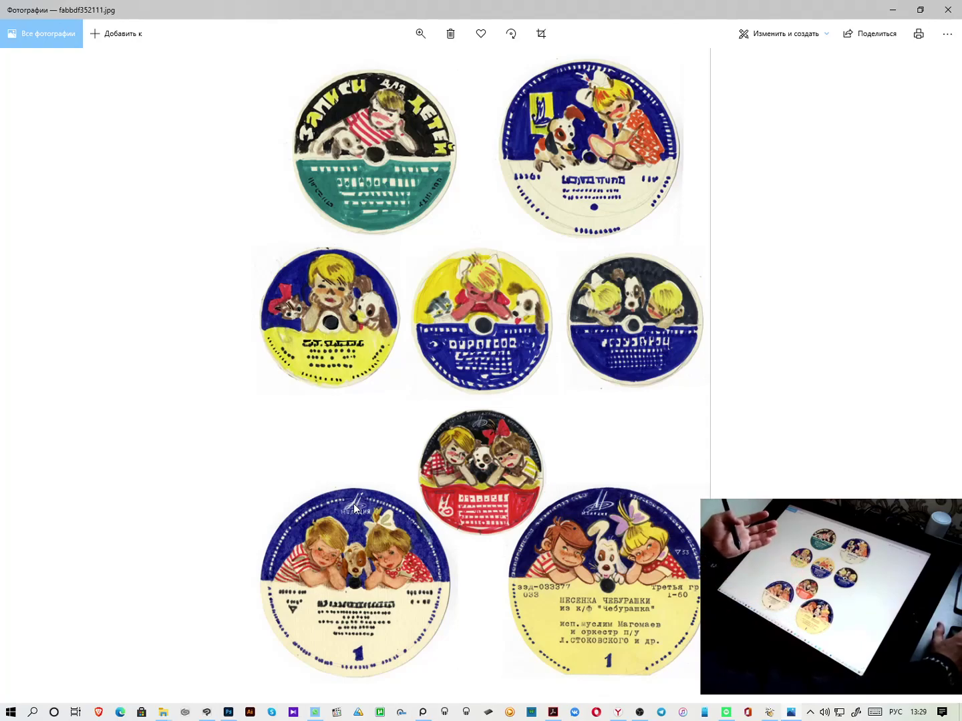
Examine the children and puppies on the record labels up close, comparing the rough colour sketches with the finished versions
left_click(423, 34)
left_click_drag(370, 66, 378, 72)
scroll(428, 300, "up", 3)
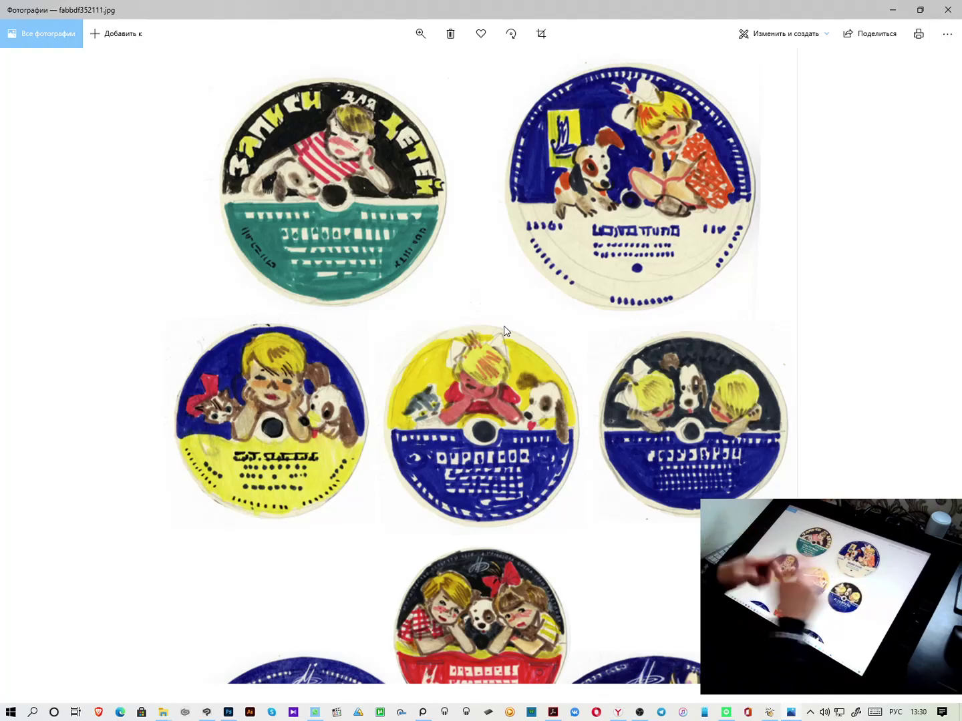
left_click_drag(390, 559, 388, 261)
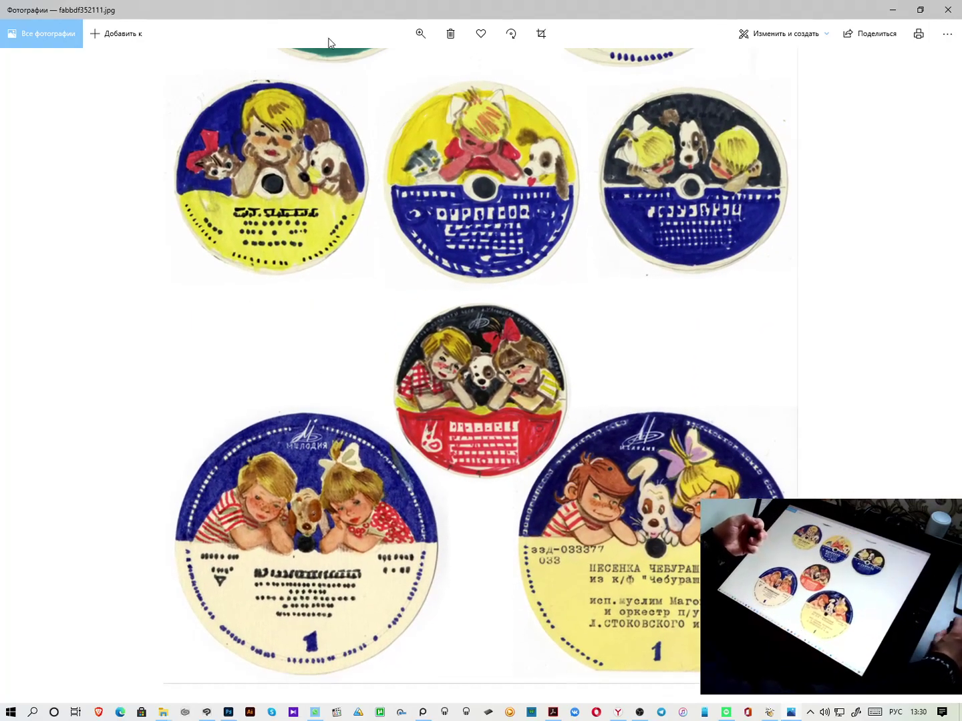
left_click(421, 34)
left_click_drag(382, 65, 399, 70)
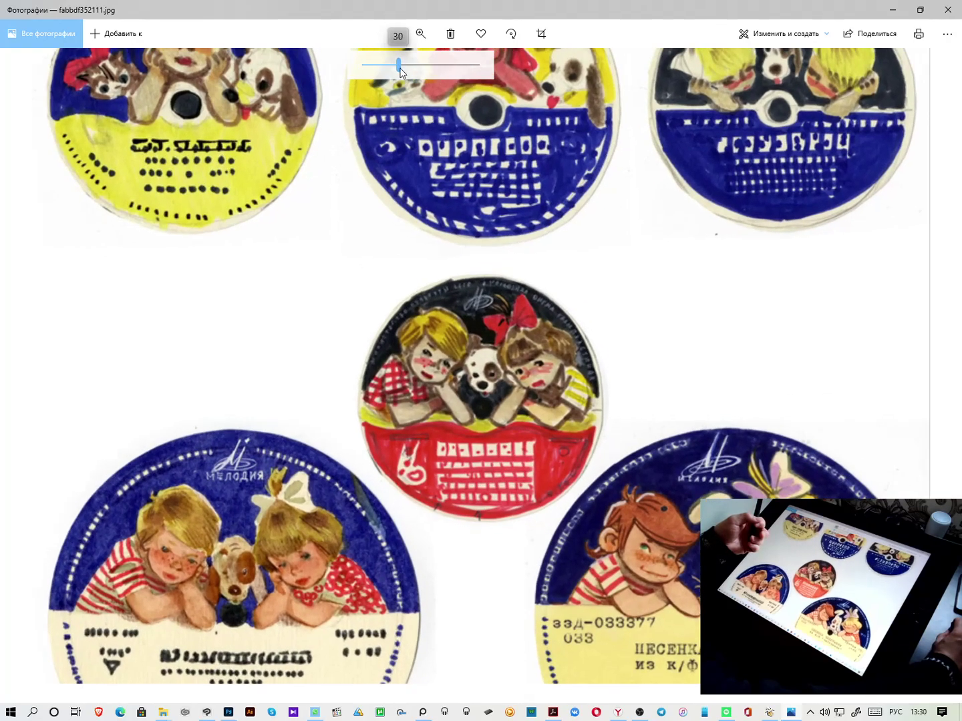
left_click_drag(508, 285, 518, 120)
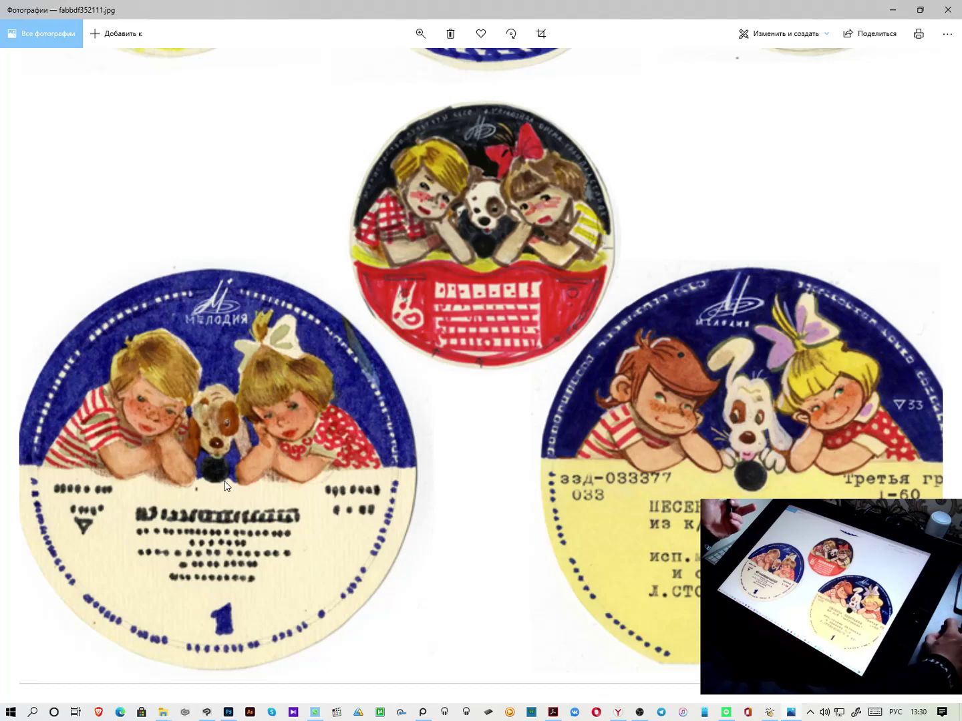
scroll(504, 266, "up", 5)
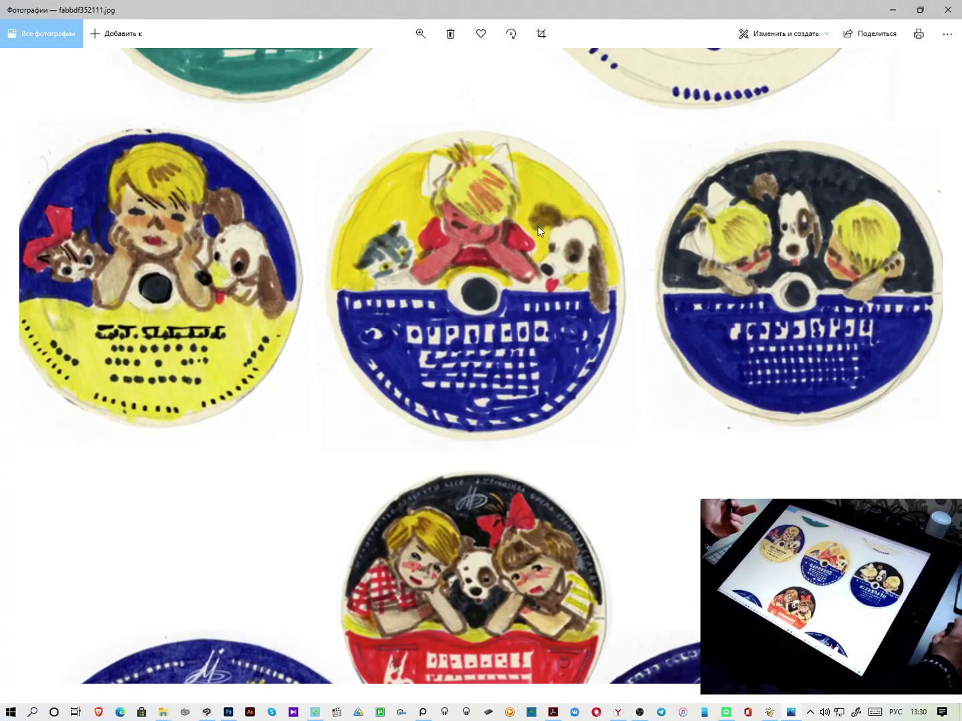
scroll(739, 398, "up", 1)
scroll(739, 399, "up", 3)
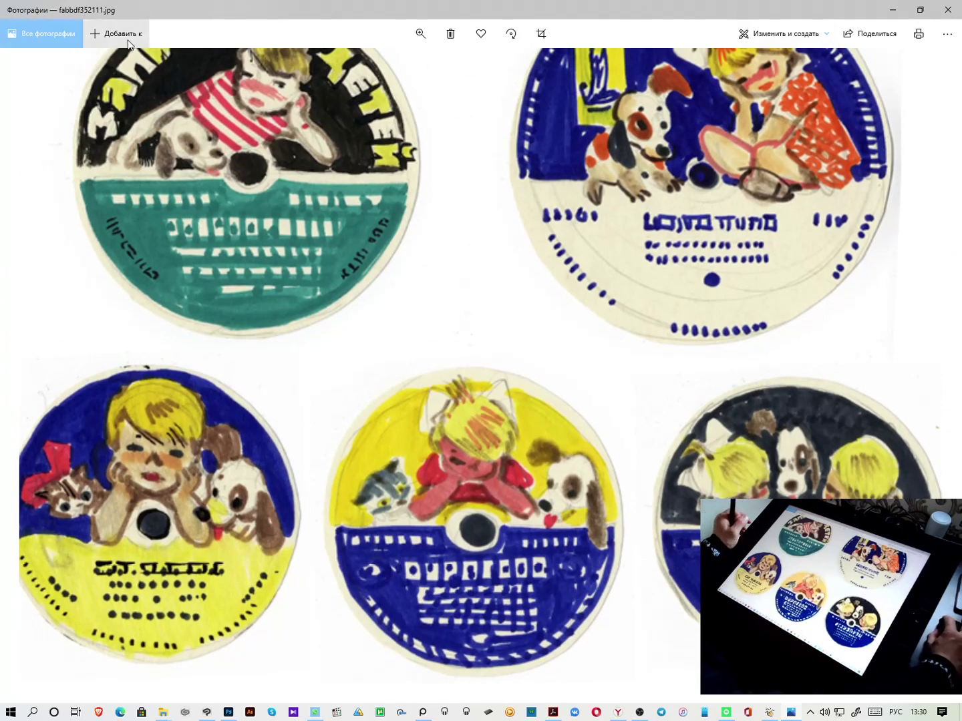
Close the record labels, open the vignette sheet fba572f8e3b0.jpg in Photos and enlarge its first rows
left_click(947, 9)
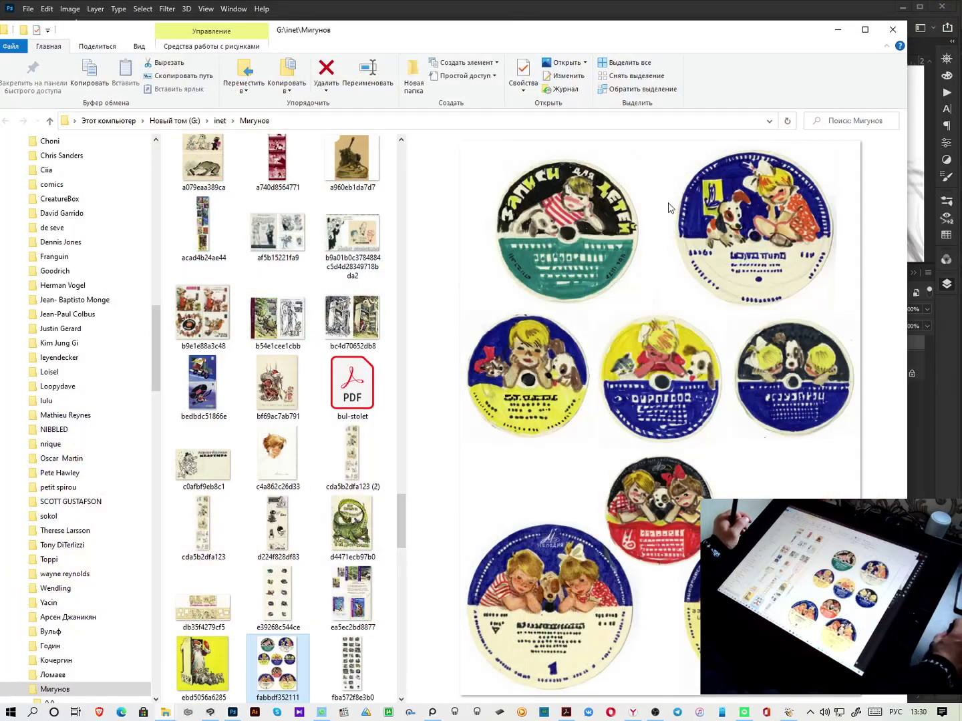
double_click(355, 658)
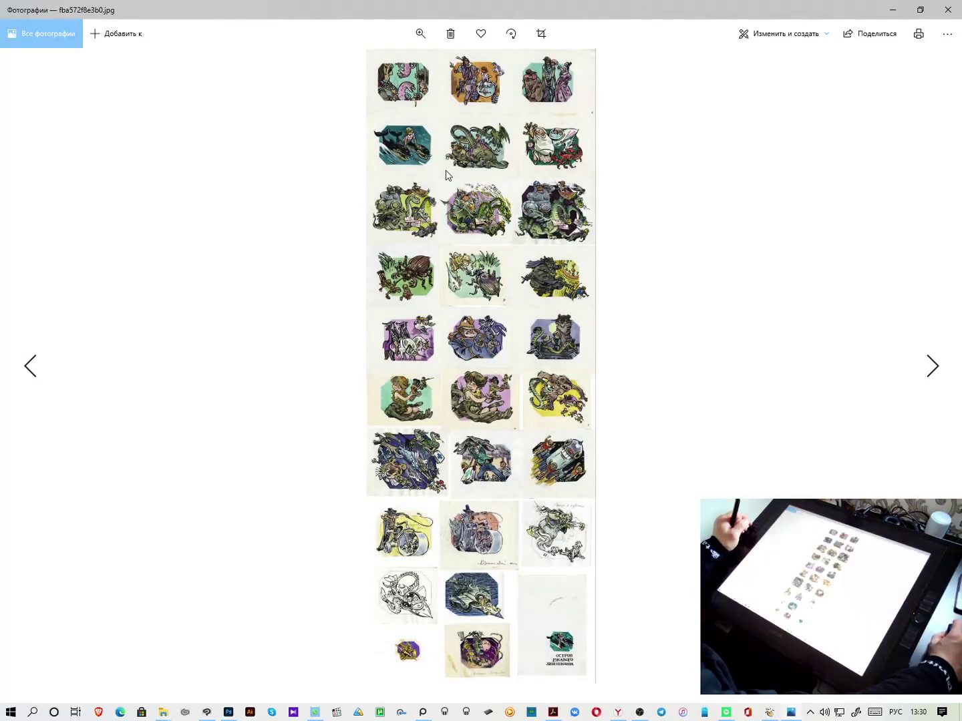
left_click(421, 33)
left_click_drag(376, 64, 505, 569)
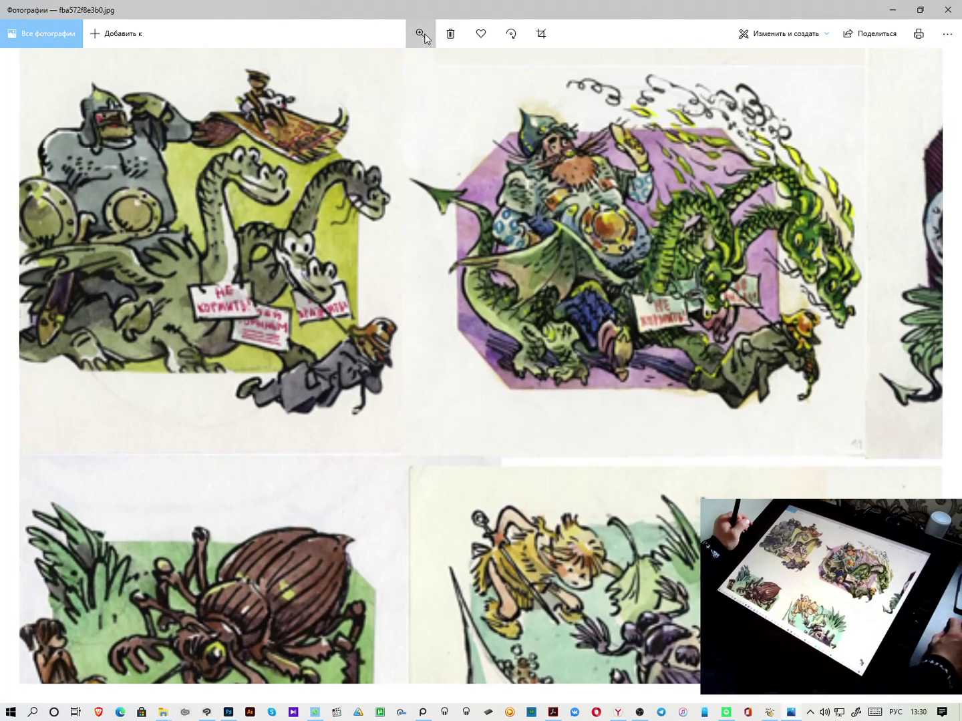
left_click(421, 33)
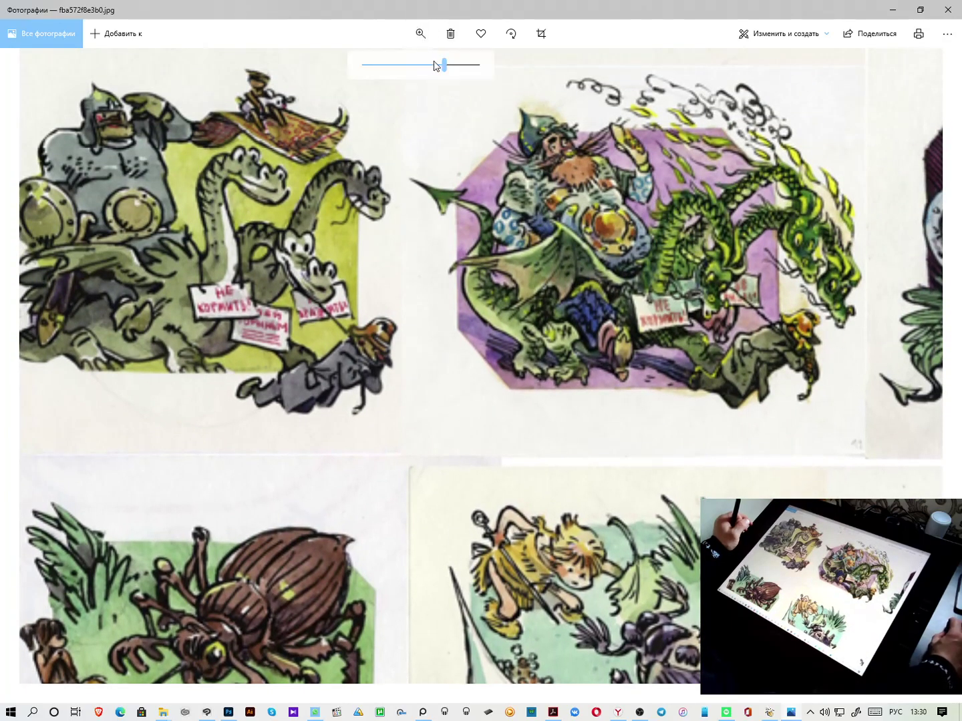
left_click_drag(442, 64, 417, 70)
left_click_drag(441, 152, 440, 406)
left_click_drag(464, 213, 460, 444)
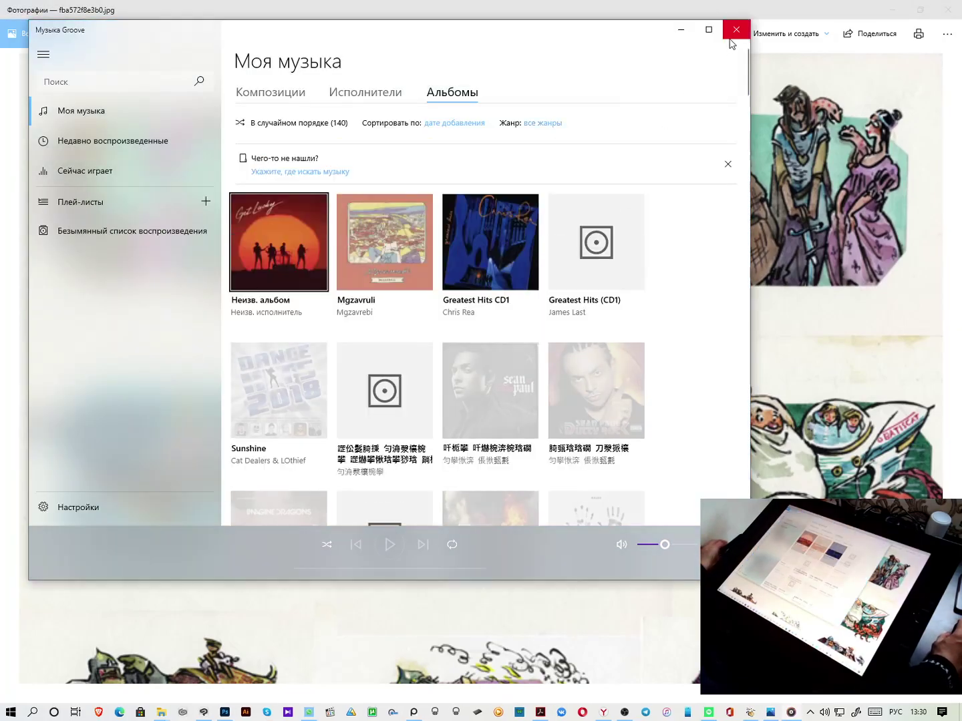
left_click(730, 39)
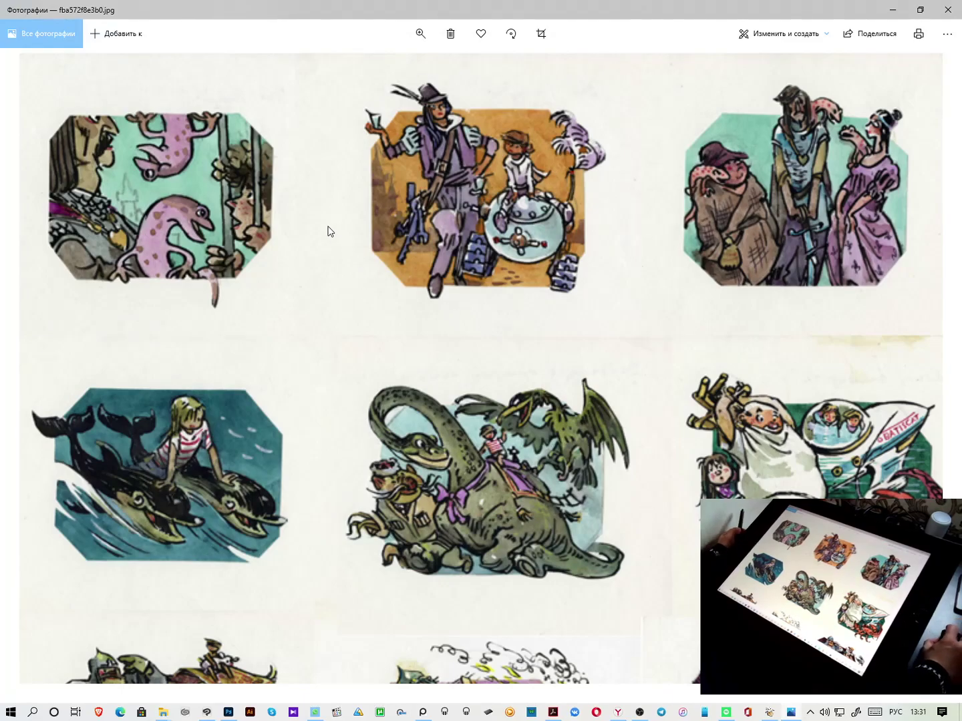
Examine the enlarged vignettes row by row down to the ink and colour sketches at the sheet's end, and close the image
left_click_drag(525, 381, 479, 188)
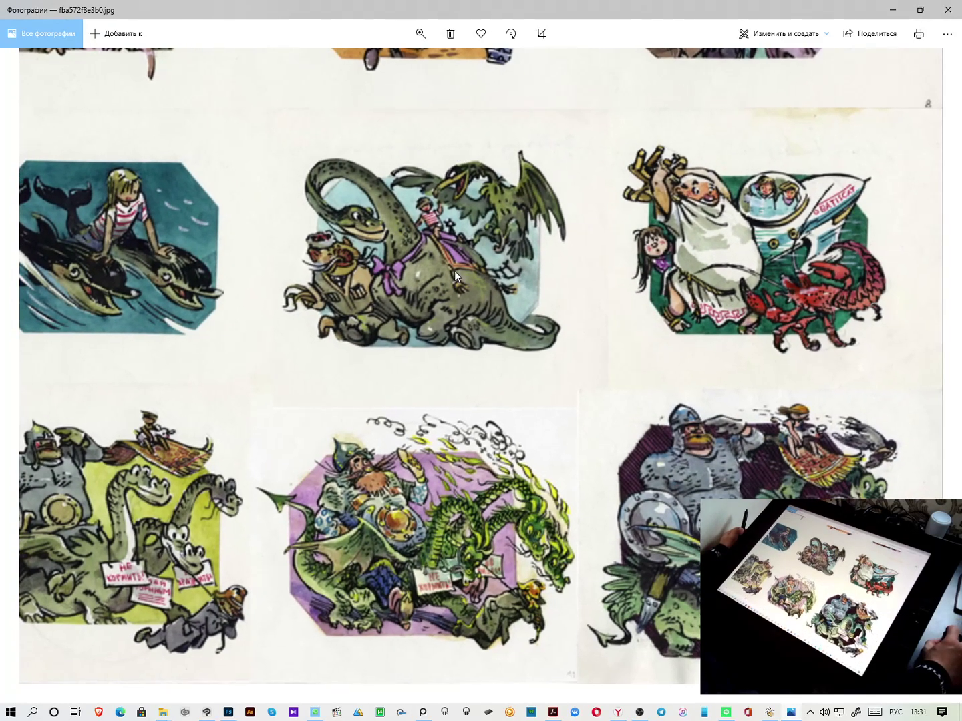
left_click_drag(195, 492, 280, 419)
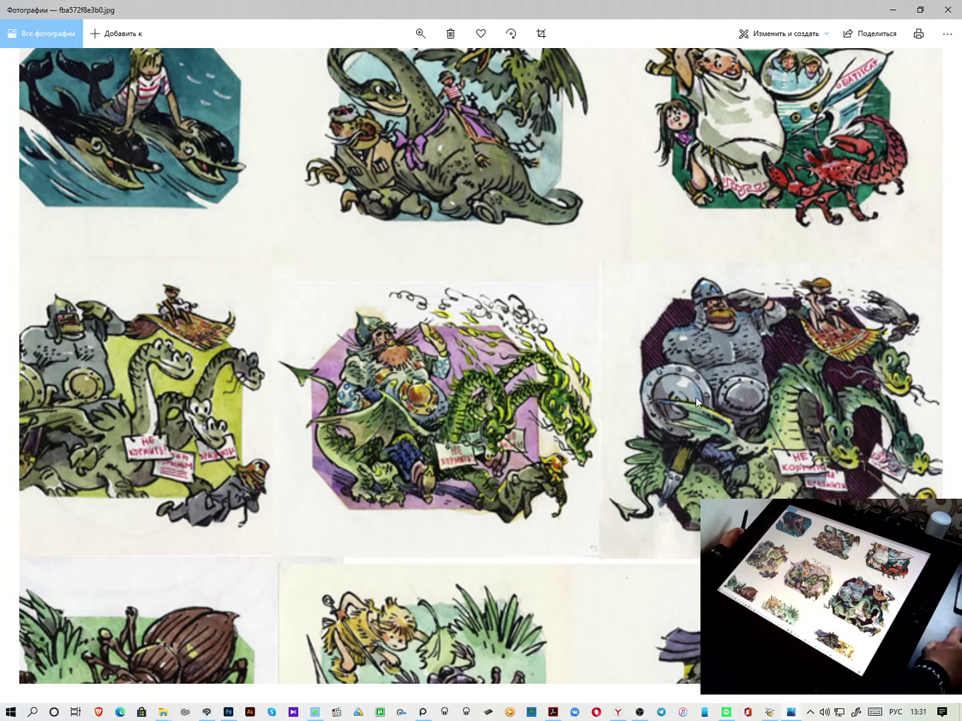
left_click_drag(695, 469, 635, 349)
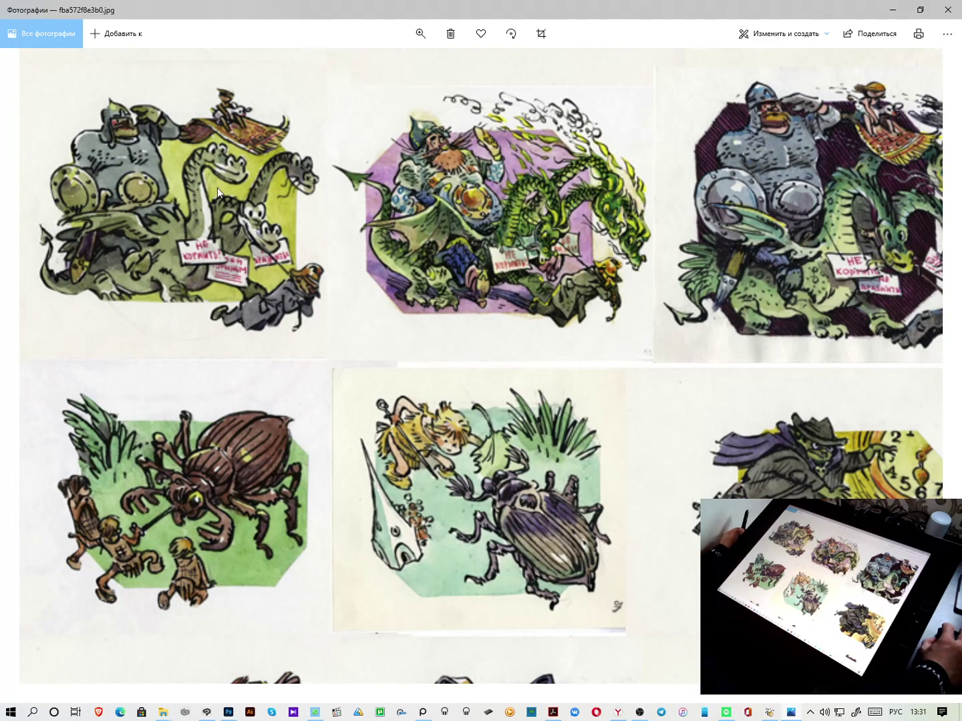
left_click_drag(310, 456, 225, 298)
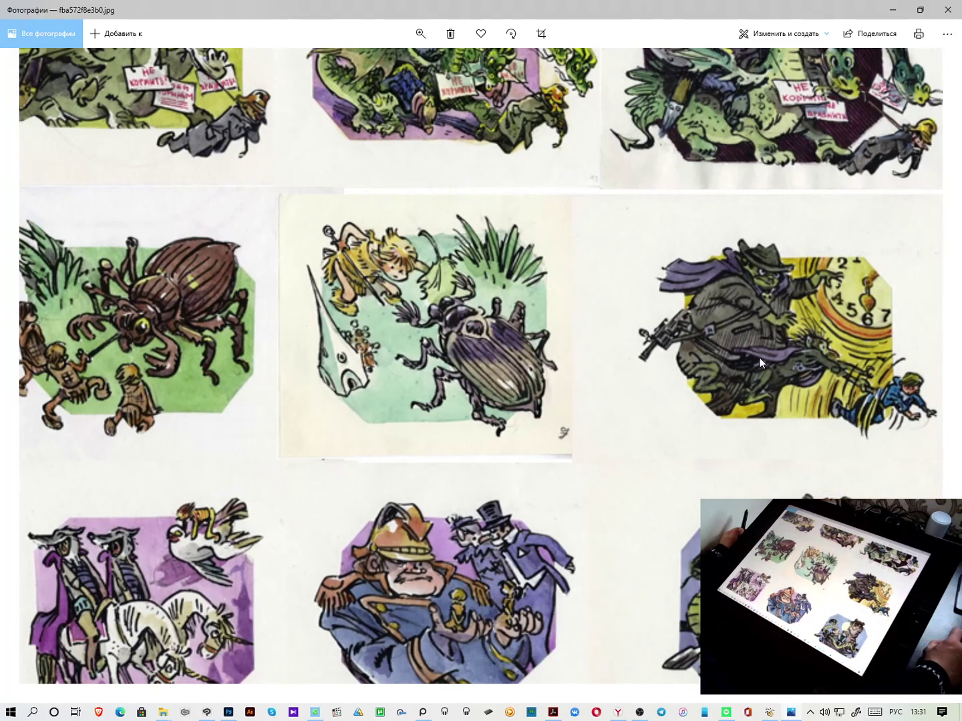
left_click_drag(759, 352, 770, 237)
left_click_drag(559, 388, 307, 349)
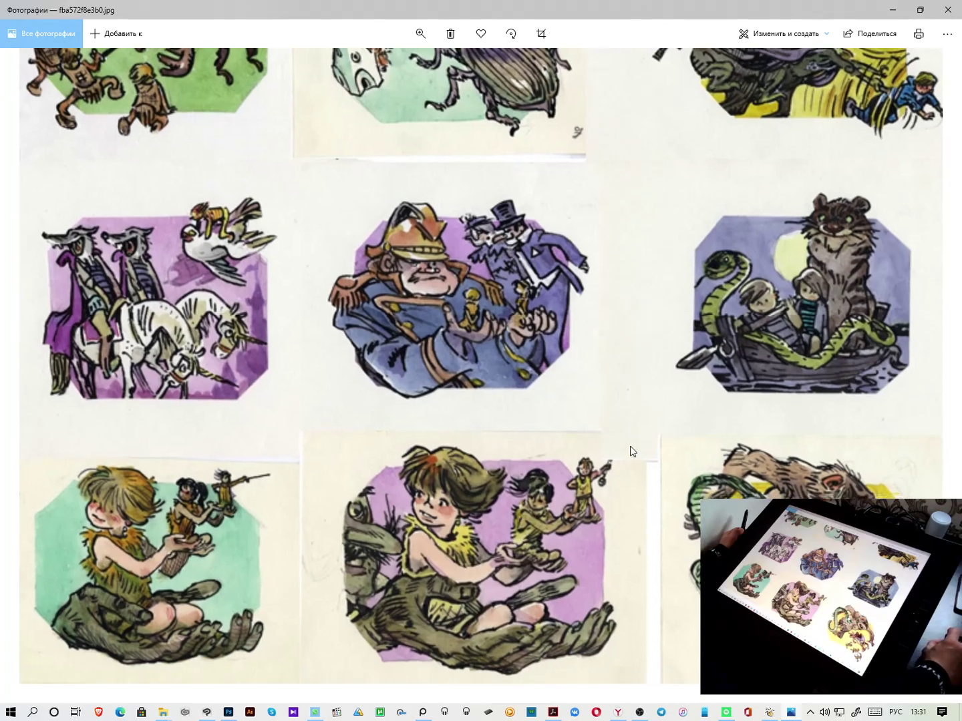
left_click_drag(629, 463, 589, 355)
left_click_drag(618, 479, 608, 261)
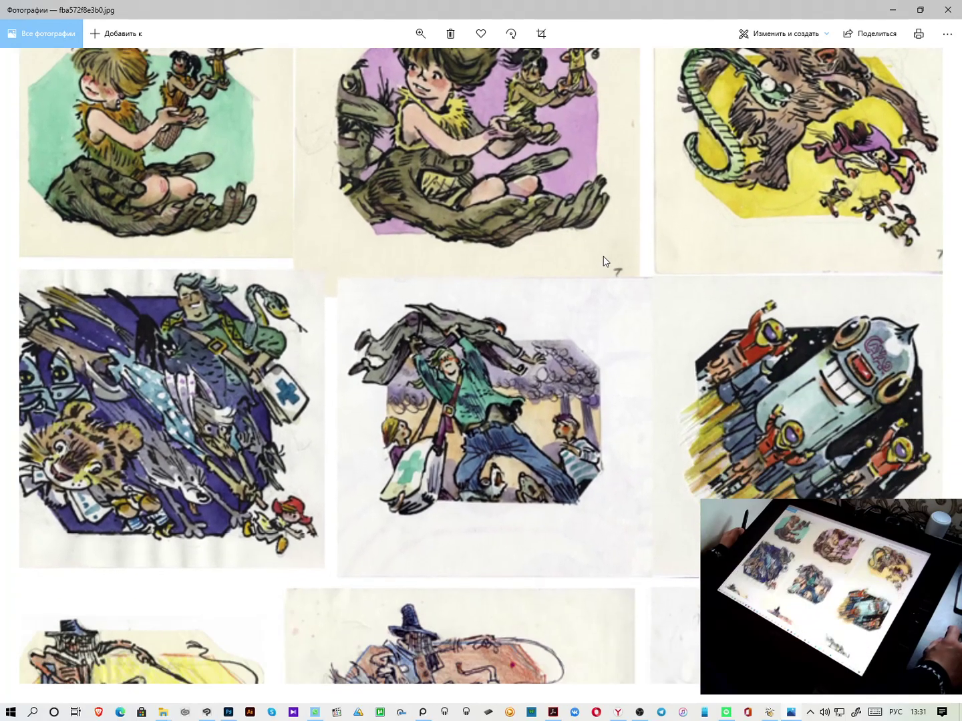
left_click_drag(628, 520, 628, 295)
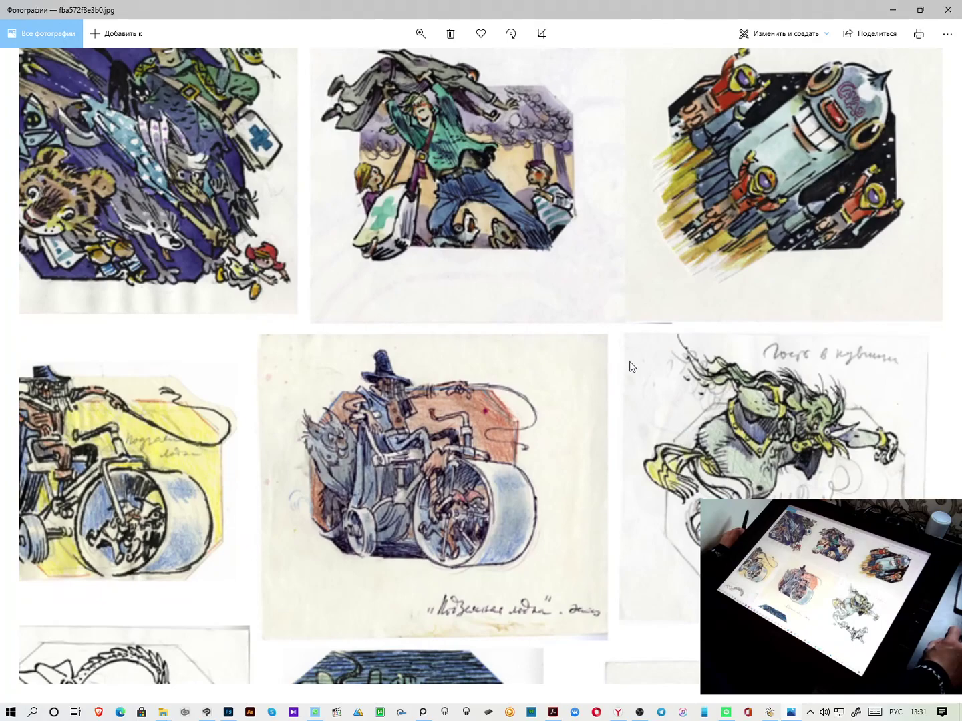
left_click_drag(632, 364, 635, 286)
left_click_drag(555, 419, 580, 236)
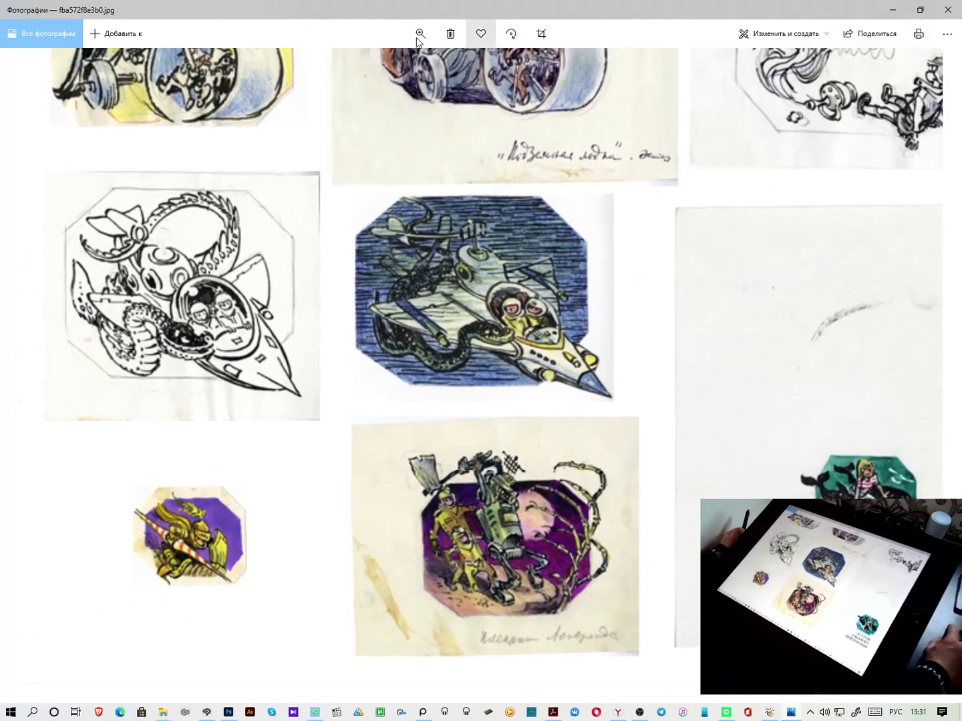
left_click(949, 12)
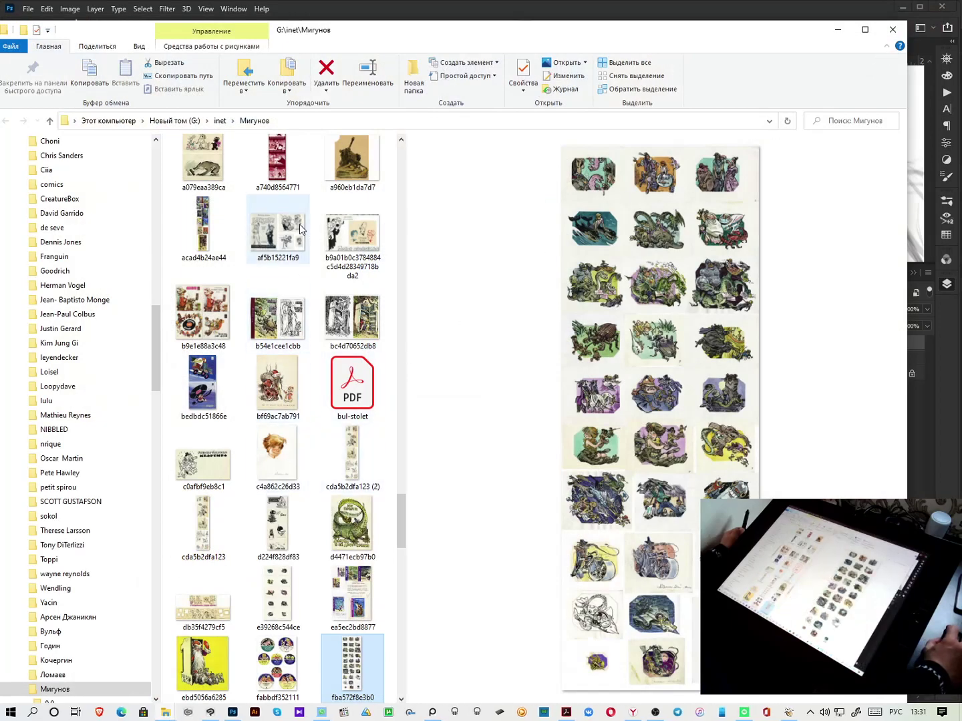
Look through the subfolders of the Мигунов folder and open Весёлые картинки
left_click(219, 121)
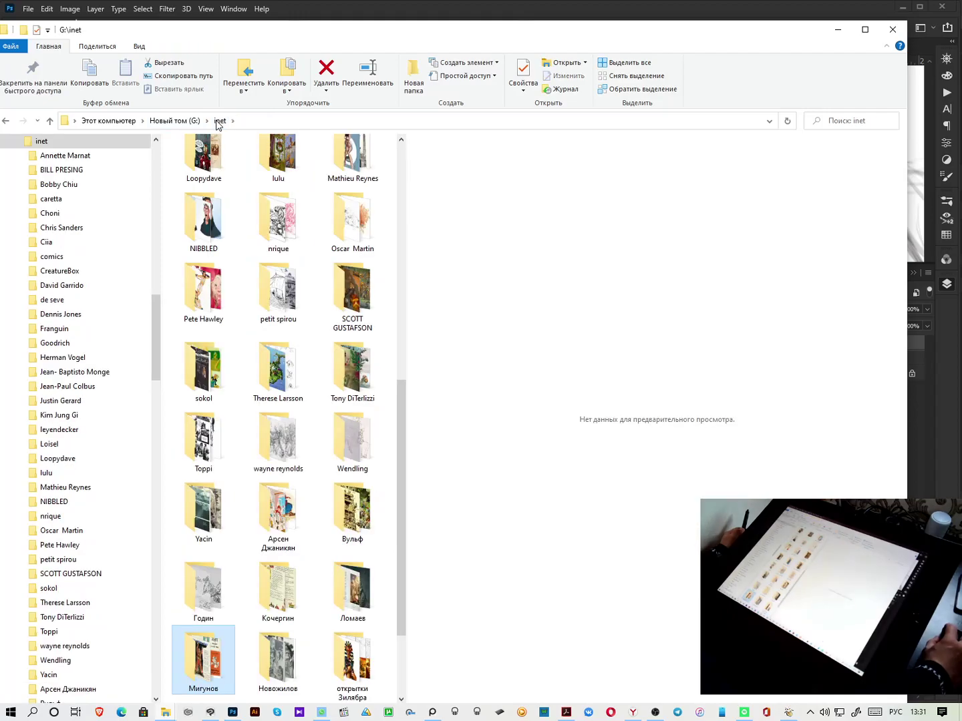
left_click(7, 121)
scroll(289, 303, "up", 20)
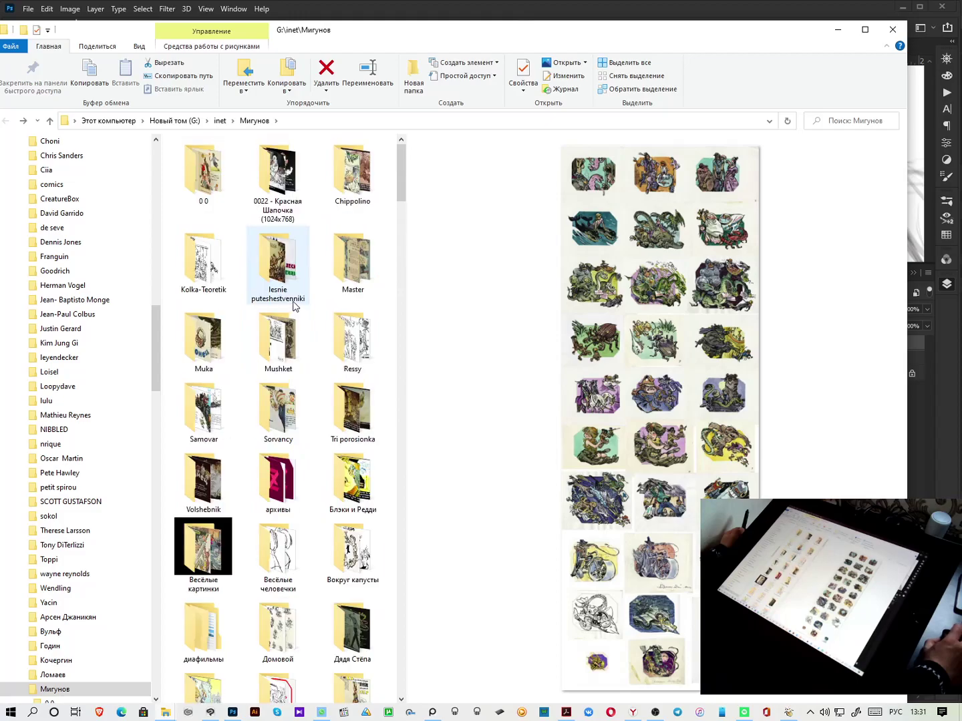
scroll(295, 407, "down", 5)
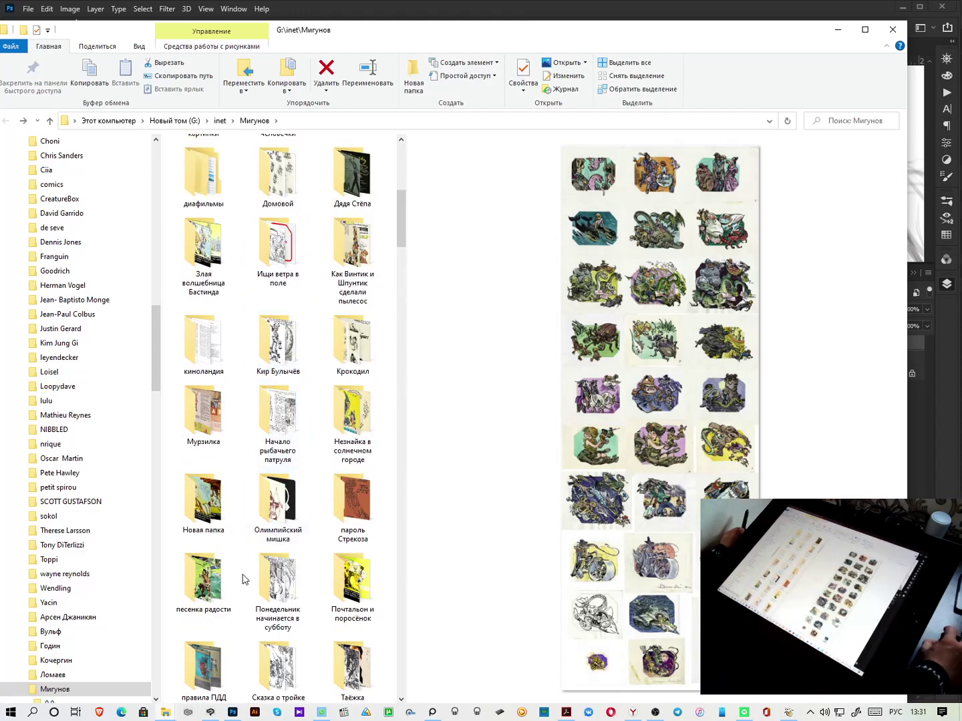
scroll(301, 587, "down", 3)
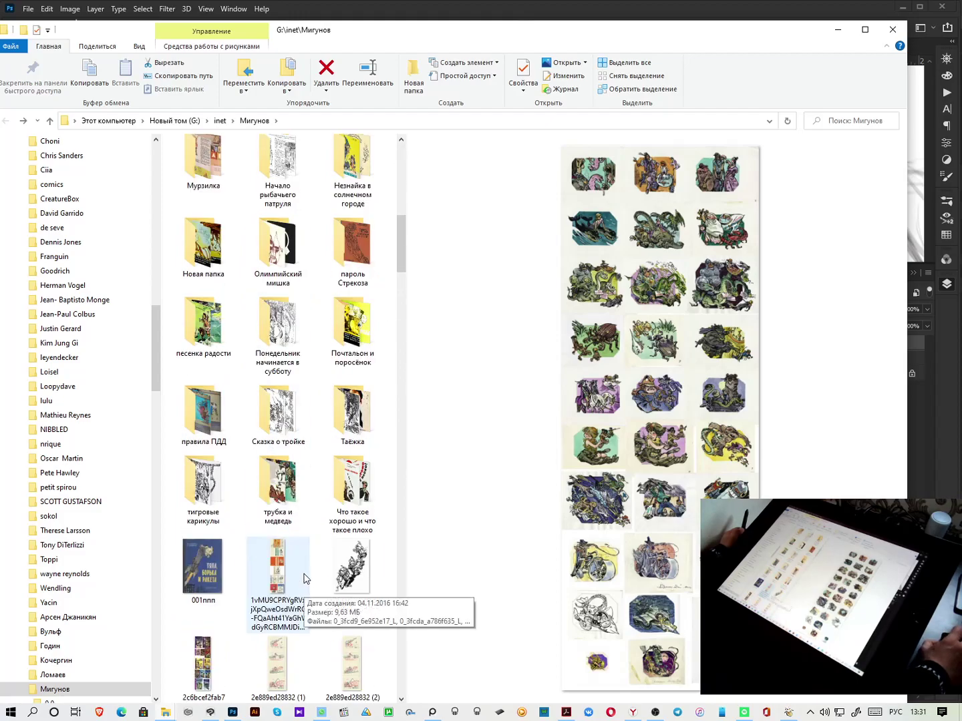
scroll(308, 273, "up", 2)
scroll(308, 274, "up", 5)
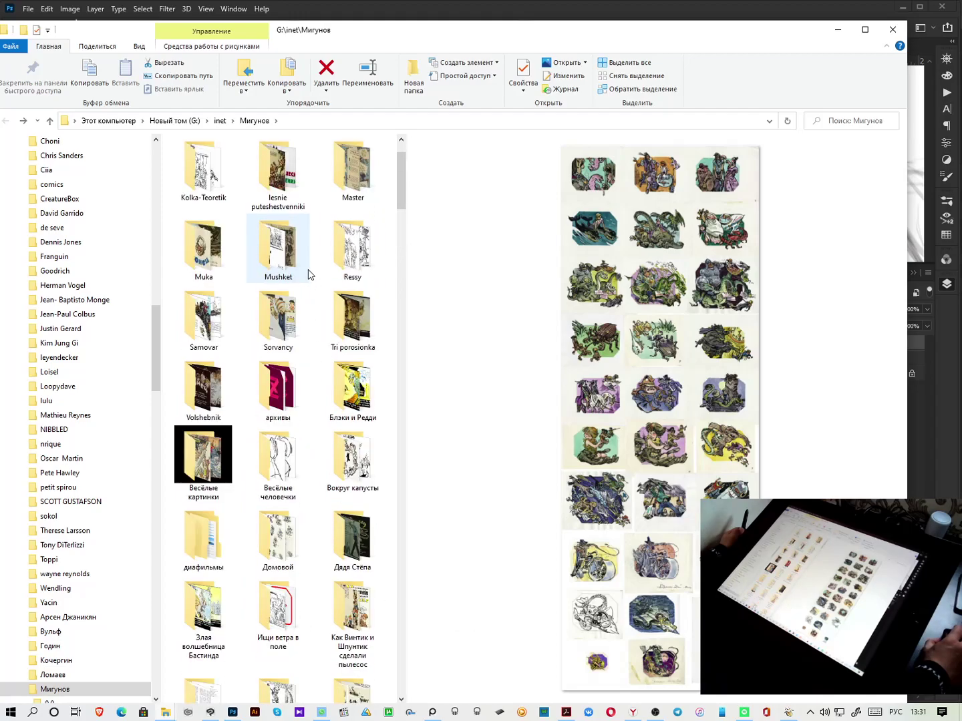
scroll(300, 277, "up", 1)
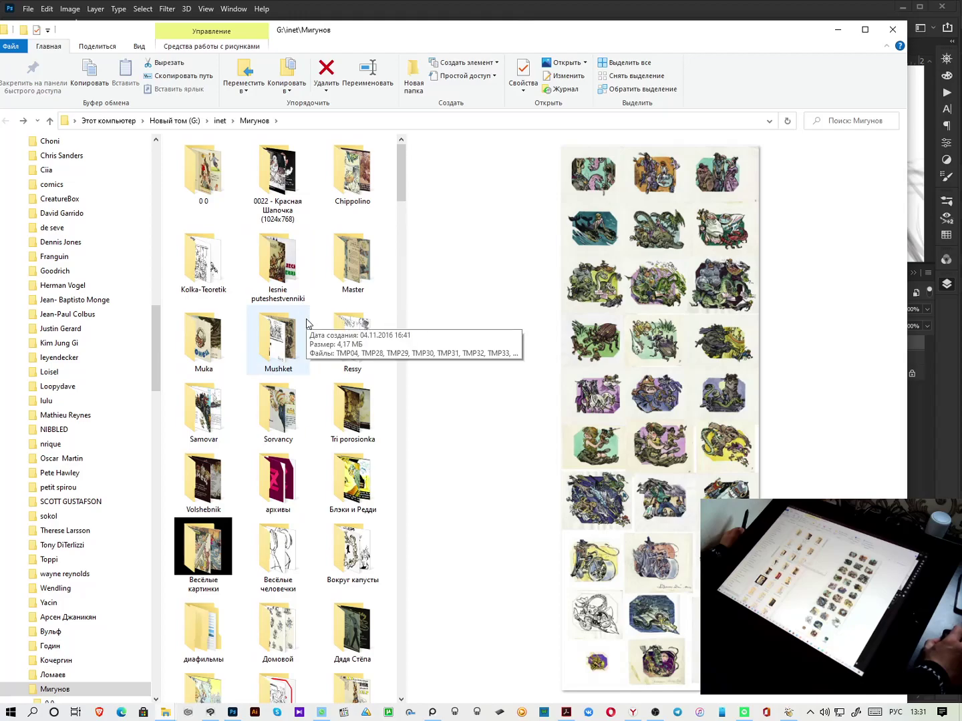
scroll(307, 322, "down", 3)
double_click(203, 329)
Browse the magazine illustrations, open the ink drawing of the girl, c294c85072c2.jpg, in Photos and go on to the following drawing
scroll(322, 444, "down", 10)
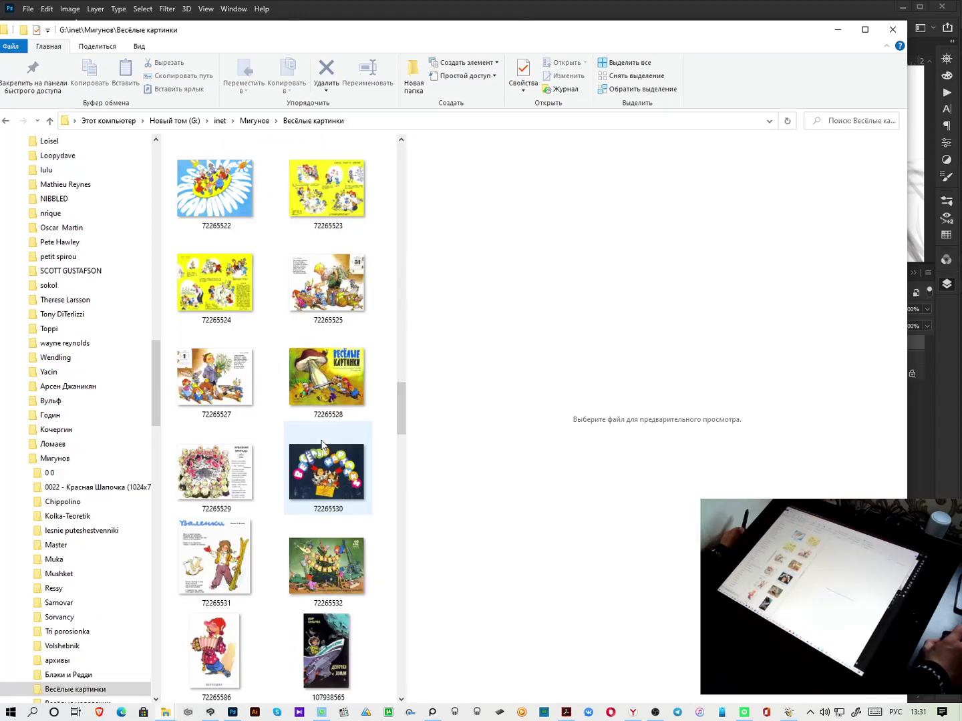
scroll(322, 444, "up", 5)
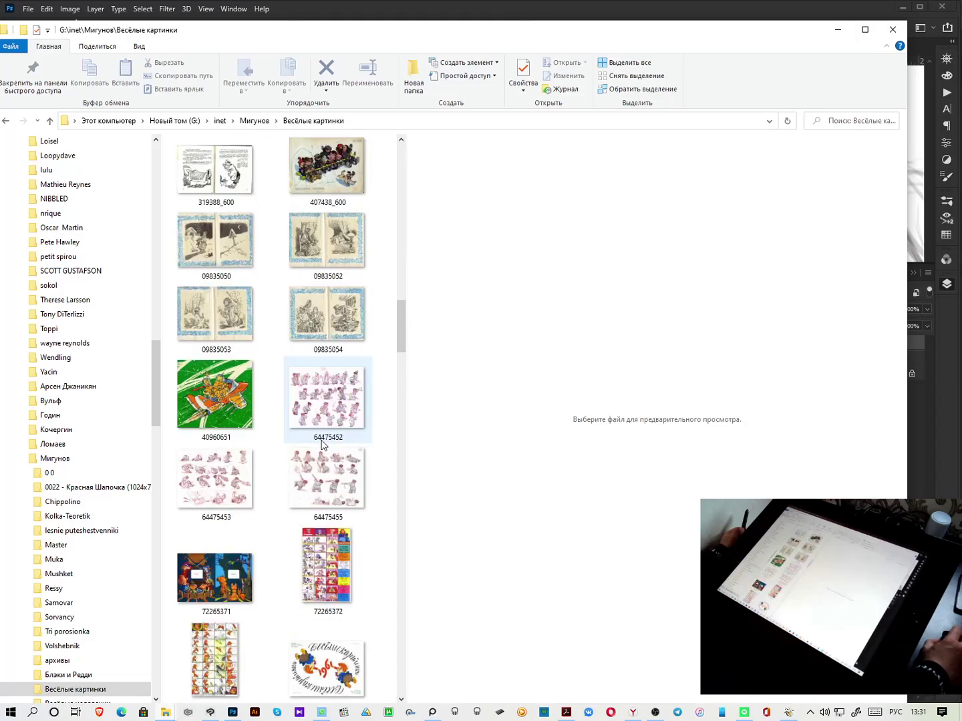
scroll(322, 444, "down", 5)
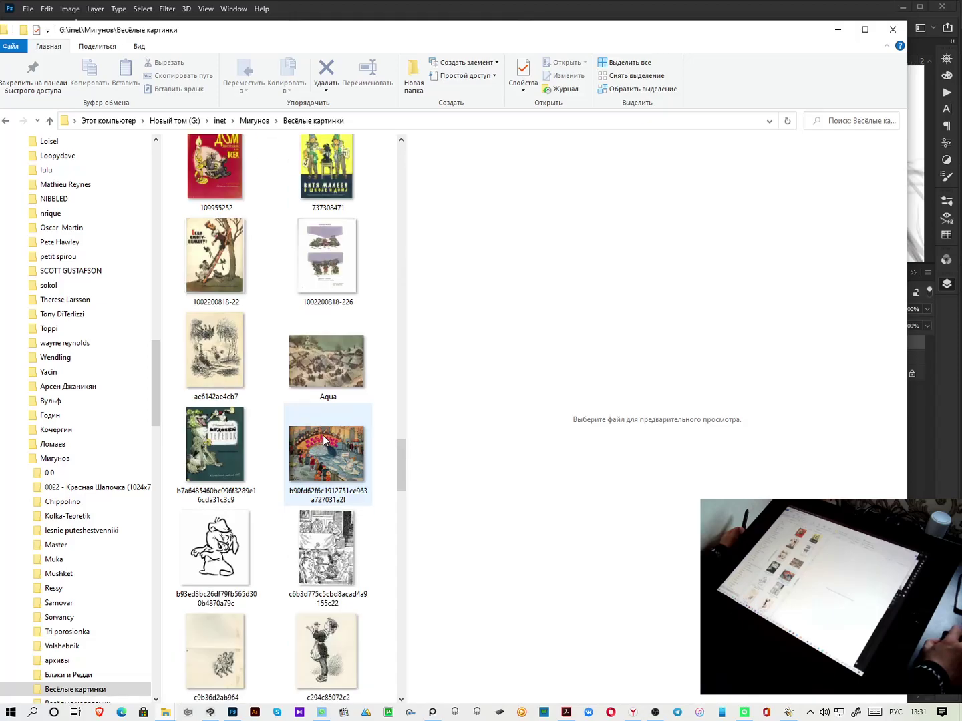
double_click(327, 670)
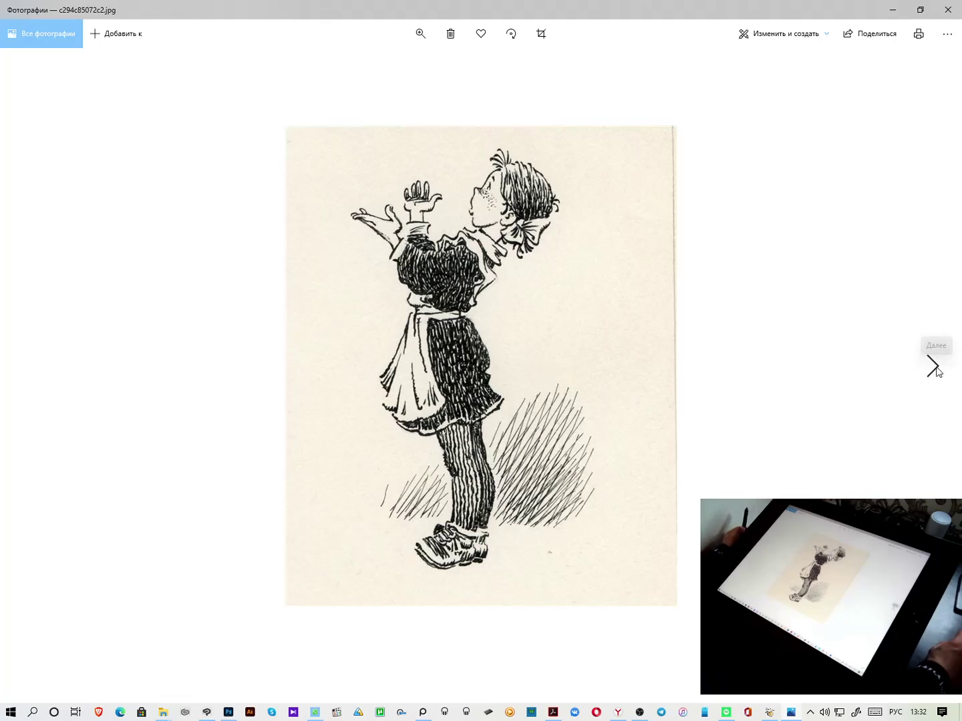
left_click(939, 371)
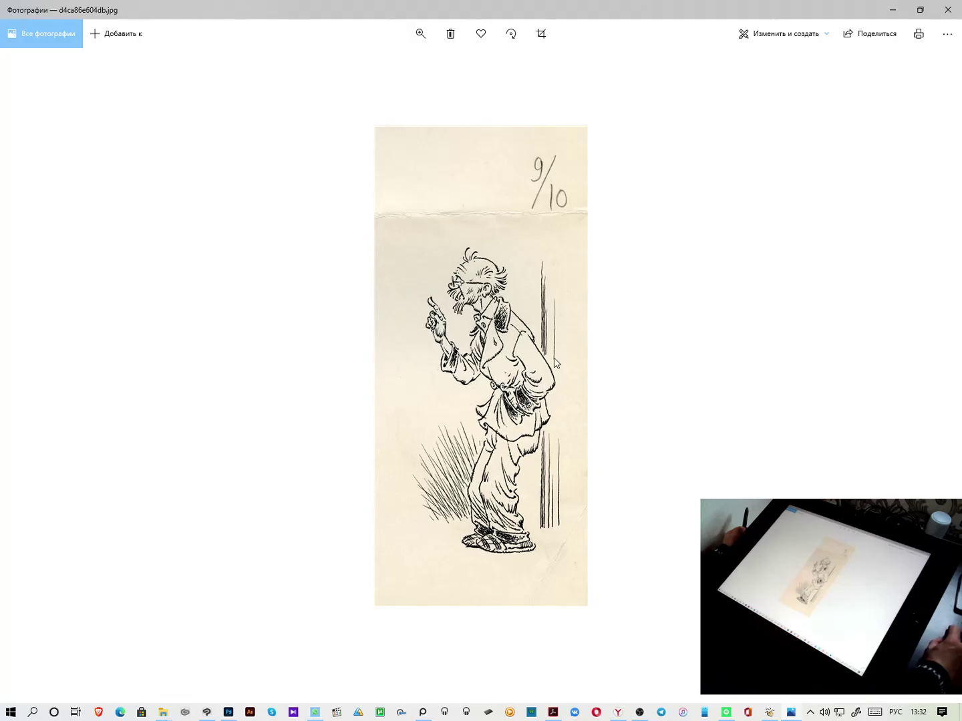
Study the ink drawing of the boy in a cap beside a fence up close, and return to browsing the Весёлые картинки folder
left_click(935, 371)
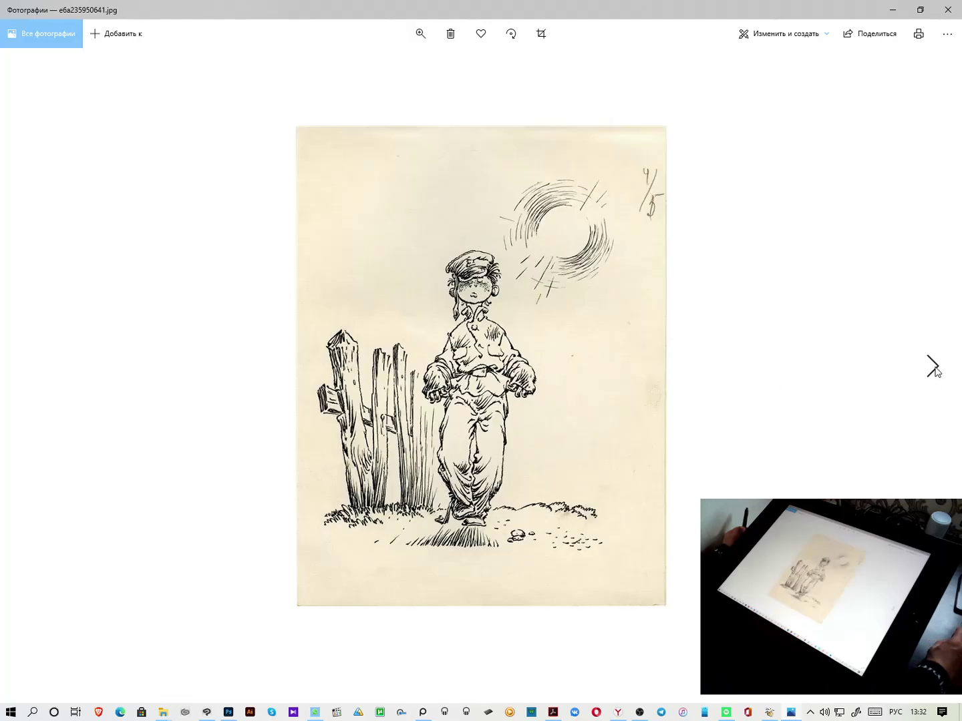
left_click(420, 33)
left_click_drag(364, 65, 400, 76)
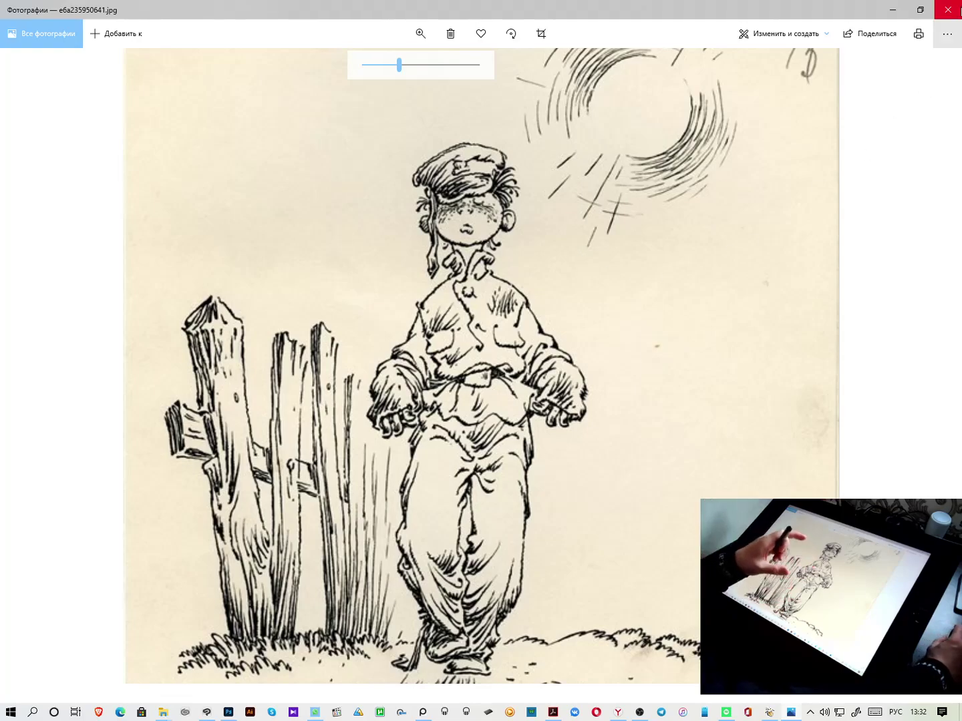
left_click(948, 11)
scroll(321, 395, "down", 5)
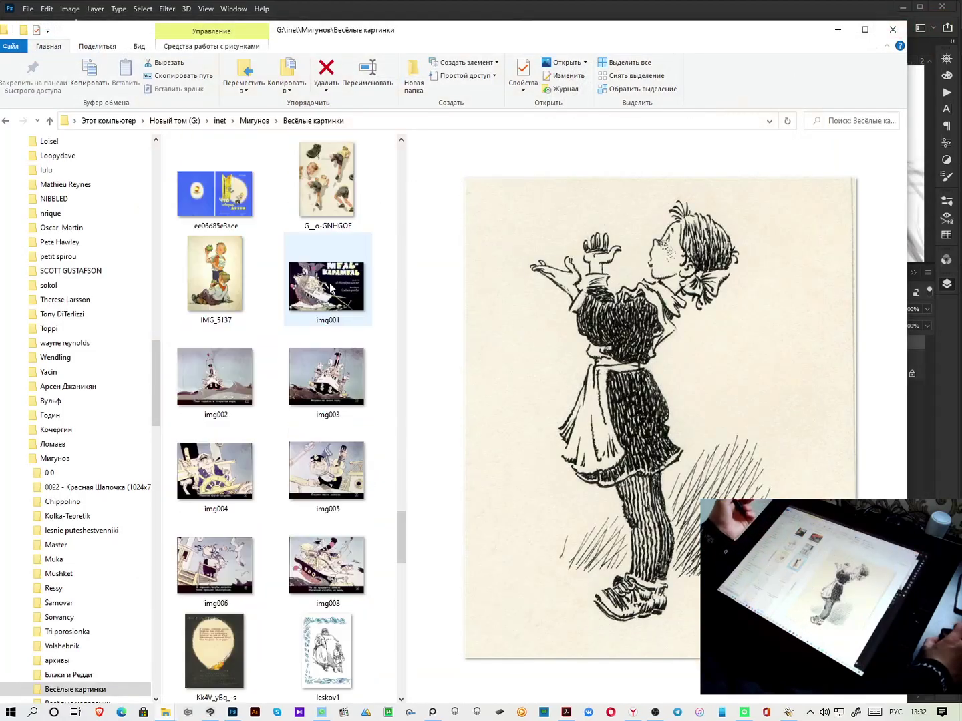
Browse the thumbnails of the Весёлые картинки folder and return to the parent folder Мигунов
scroll(322, 395, "down", 10)
scroll(281, 441, "down", 1)
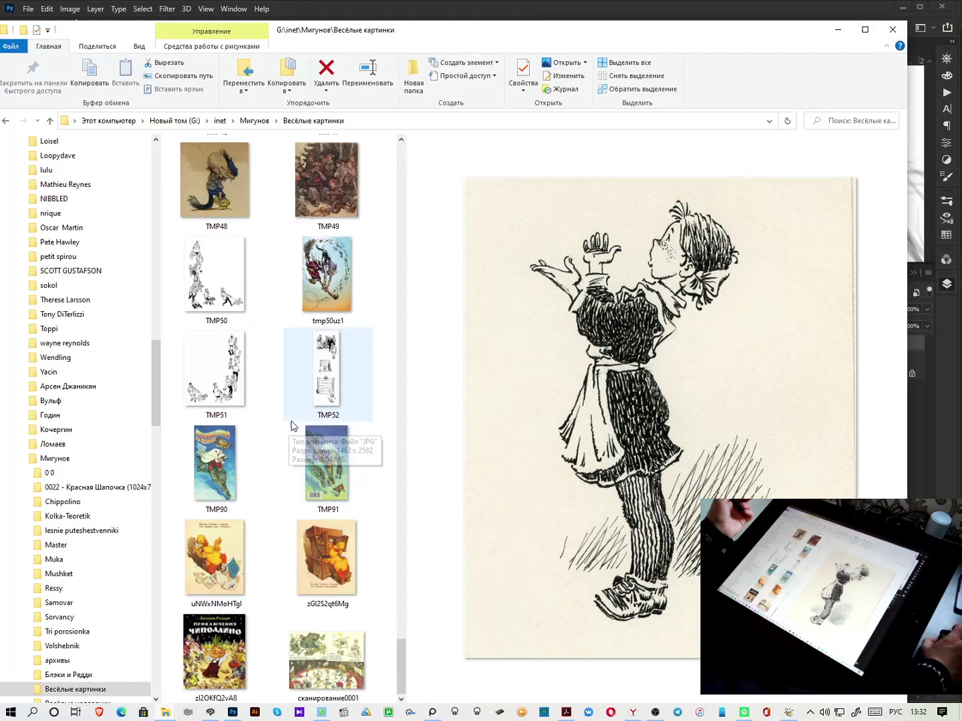
scroll(310, 414, "up", 20)
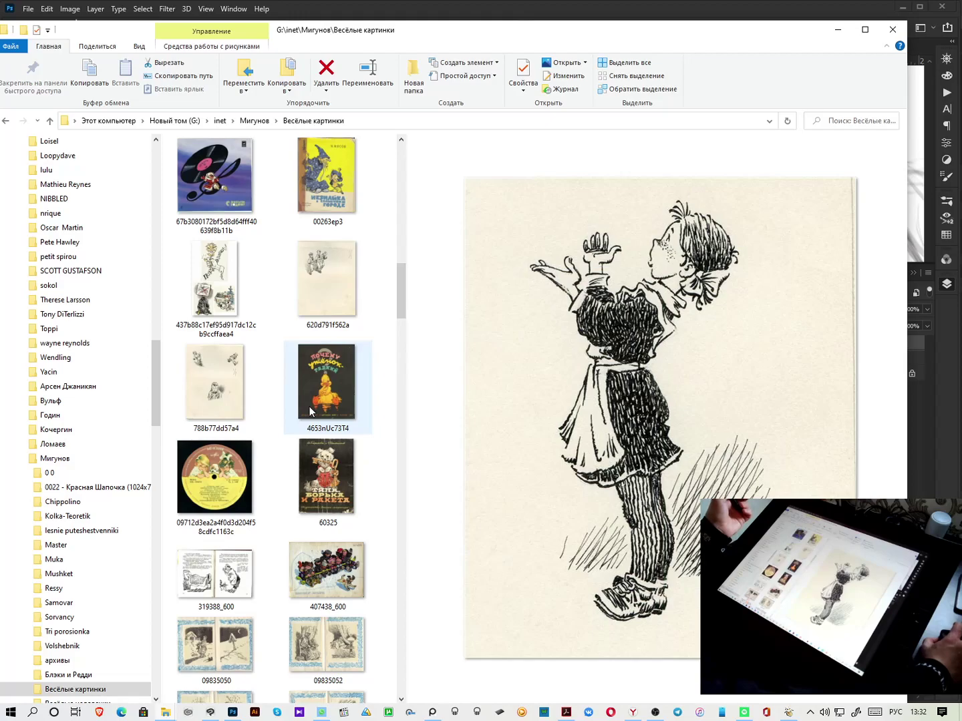
left_click(255, 122)
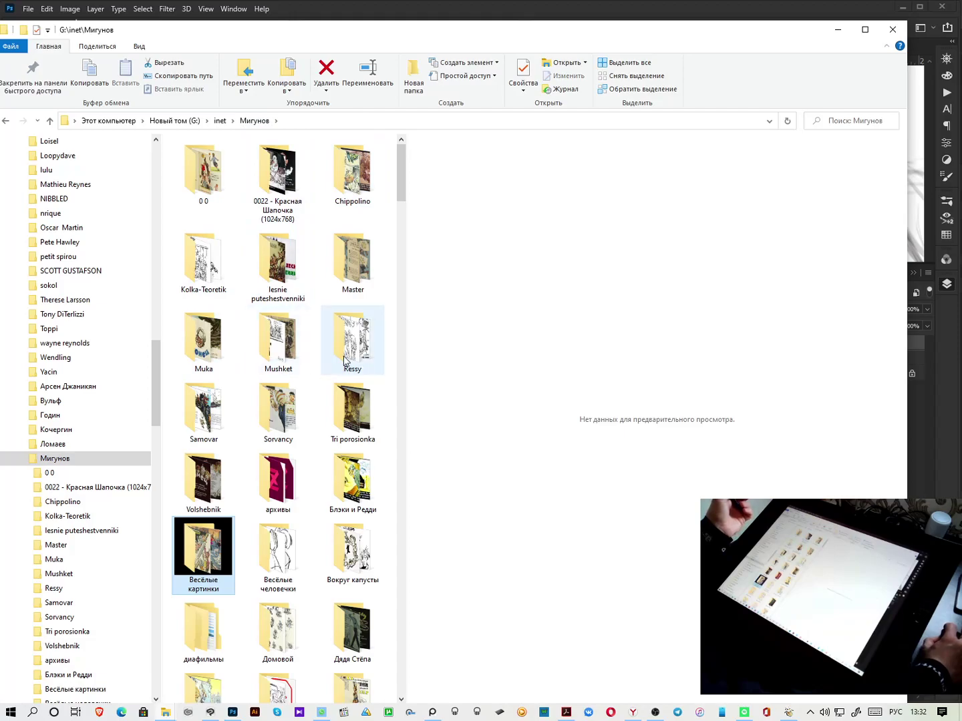
View the image Sorv02 from the Sorvancy folder at full size and close it
double_click(277, 412)
left_click(271, 169)
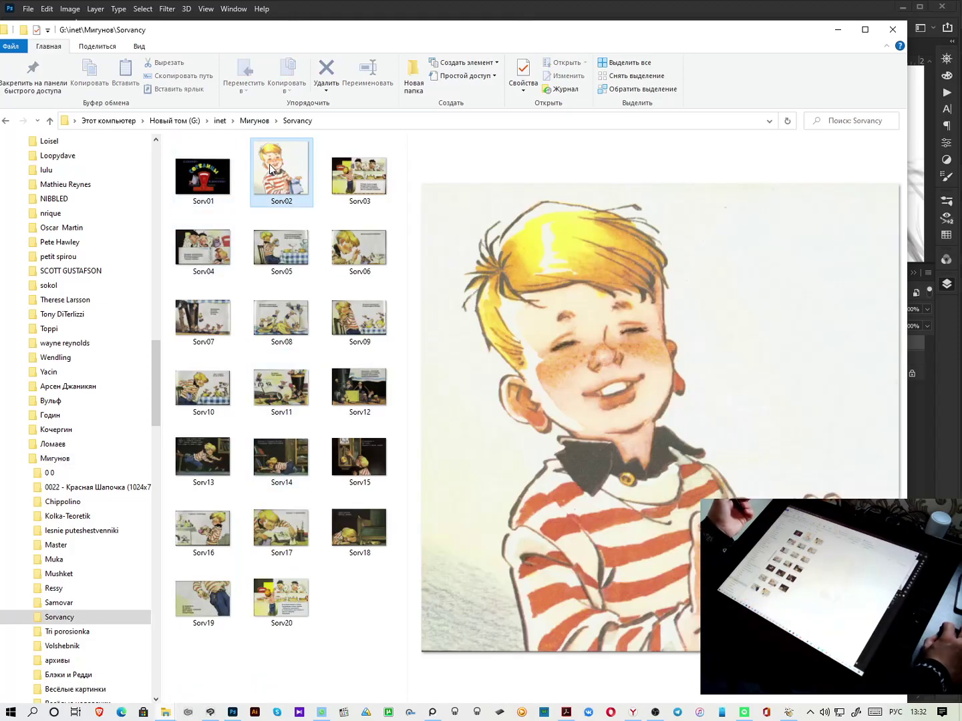
double_click(270, 167)
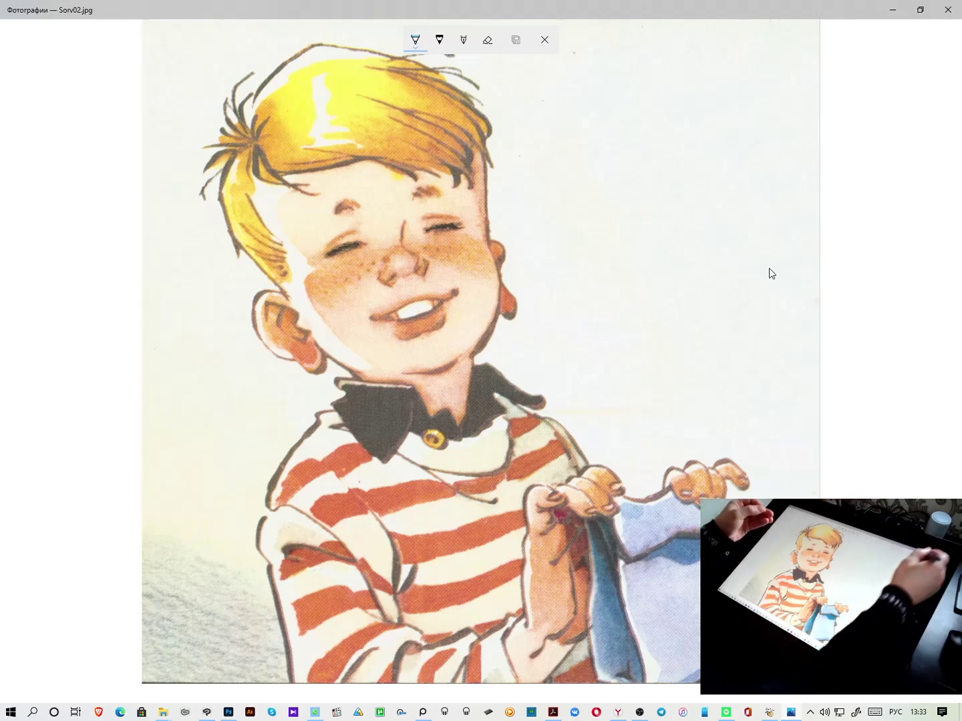
left_click(947, 10)
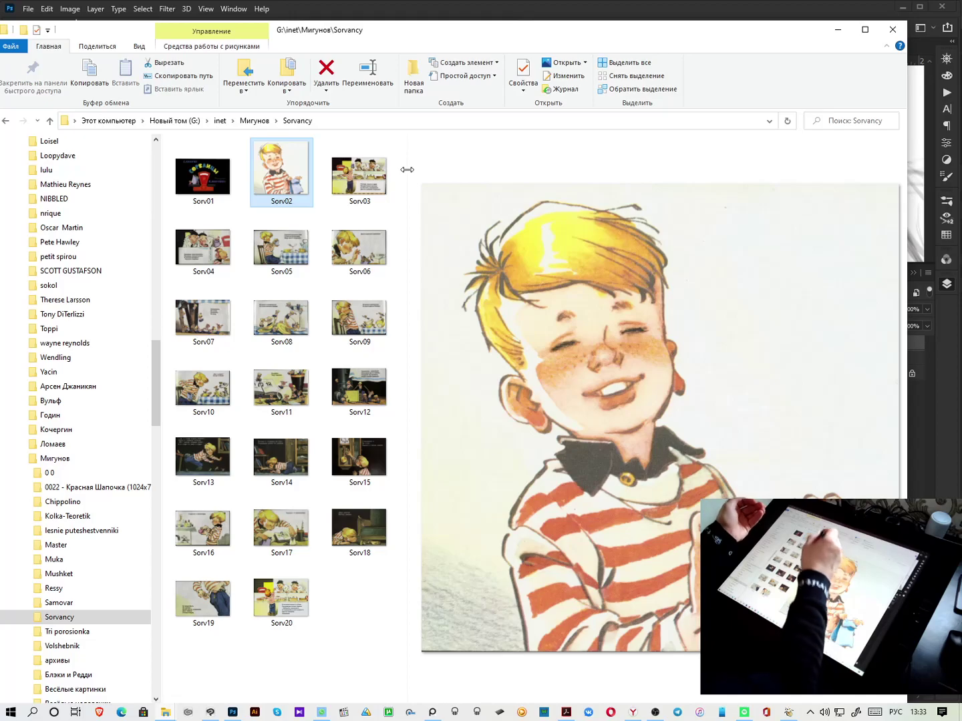
Go back to the Мигунов folder, view the image Muk9 from the Muka subfolder at full size and close it
left_click(257, 122)
double_click(204, 340)
double_click(361, 313)
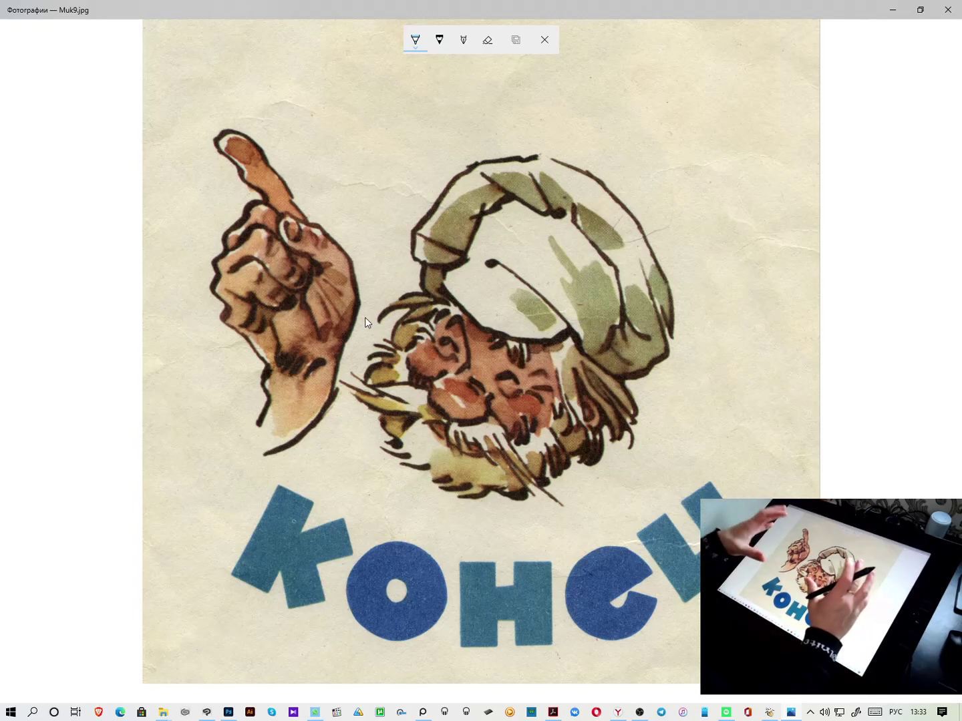
left_click(947, 8)
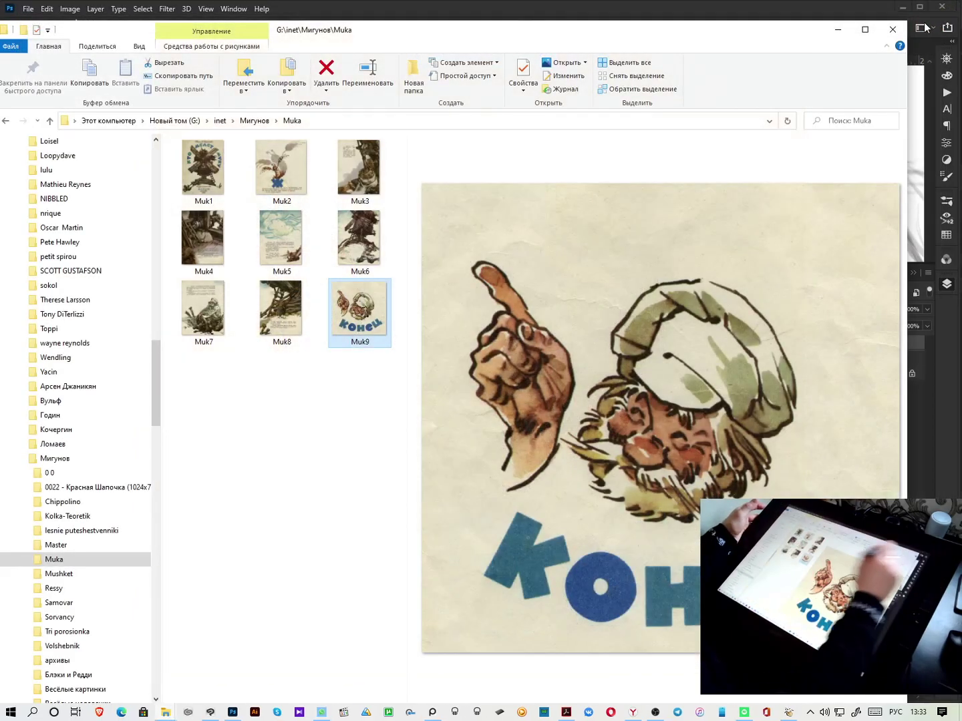
Open the tall cover collage 9addbcfe02f0 from the Мигунов folder, leaf to the neighbouring umbrella picture and return to the collage
left_click(243, 120)
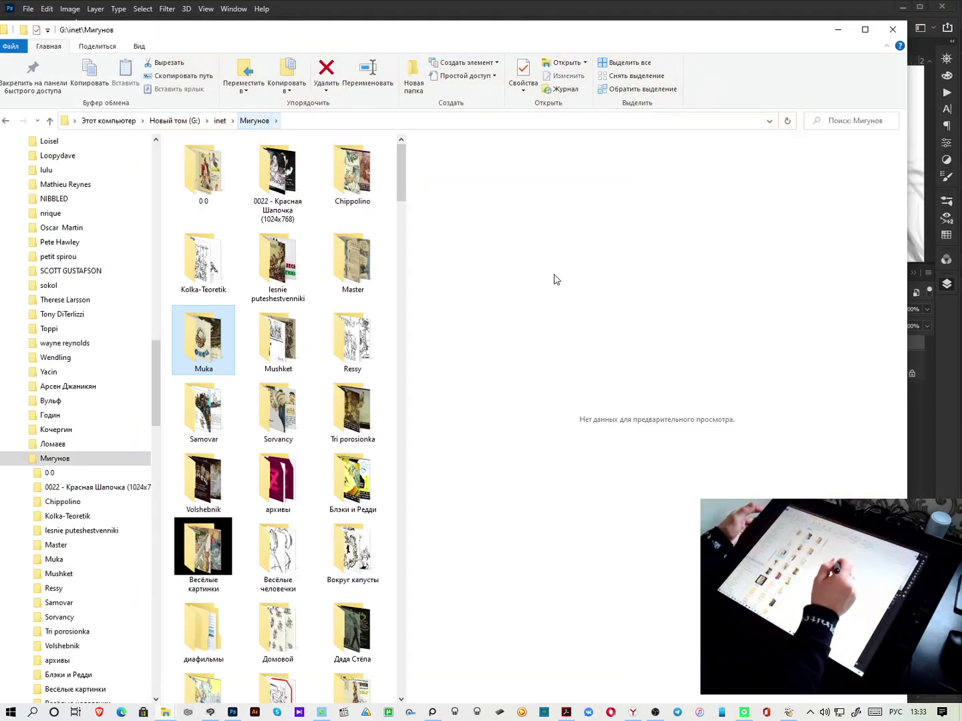
left_click_drag(401, 192, 402, 333)
double_click(351, 370)
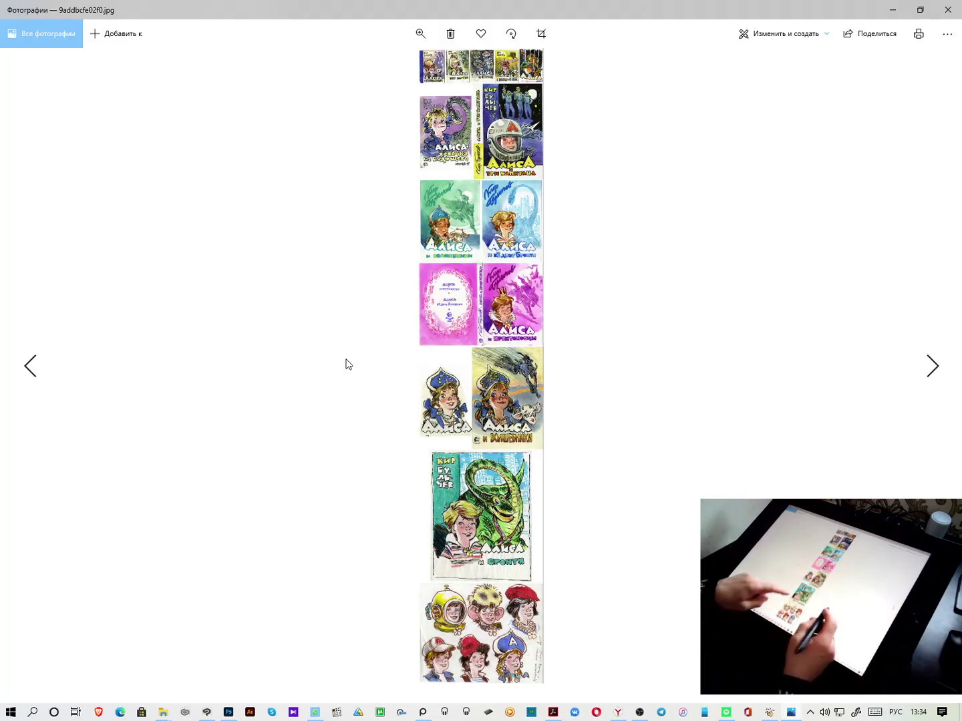
key("ctrl+d")
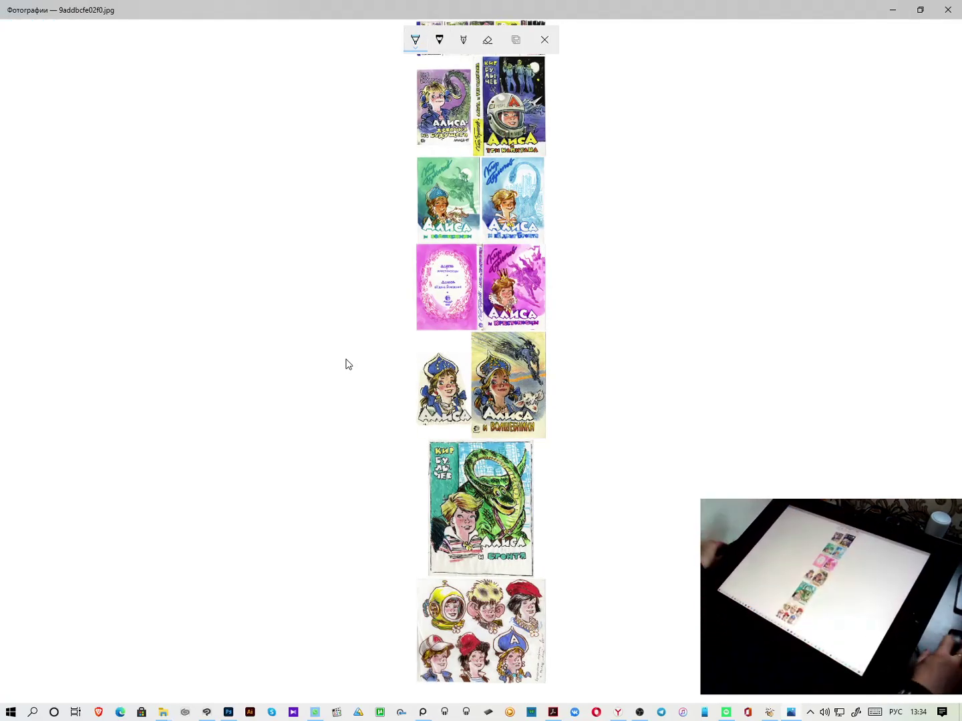
left_click(553, 40)
key("Right")
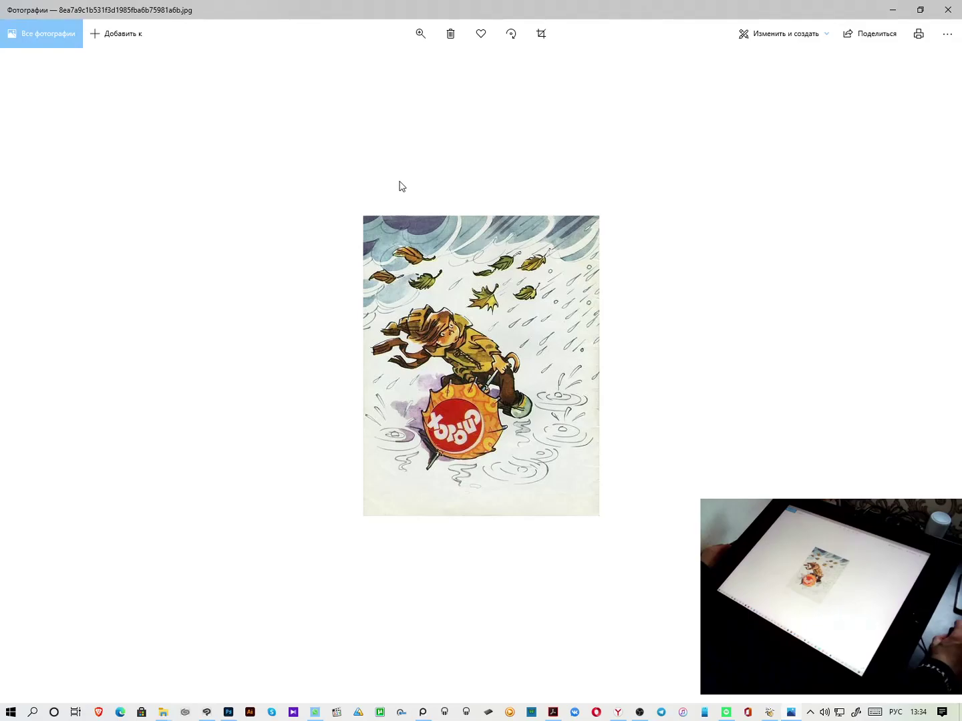
key("Right")
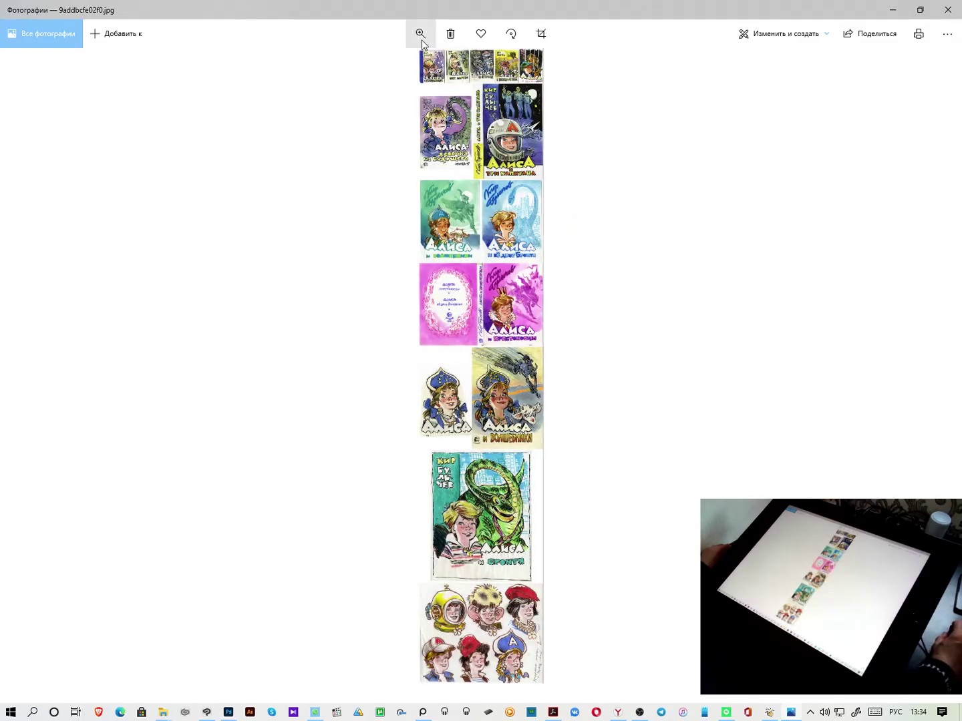
Enlarge the collage and examine the Алиса book covers from the top row down to the two portraits in blue headdresses
left_click(420, 34)
left_click_drag(384, 70, 406, 74)
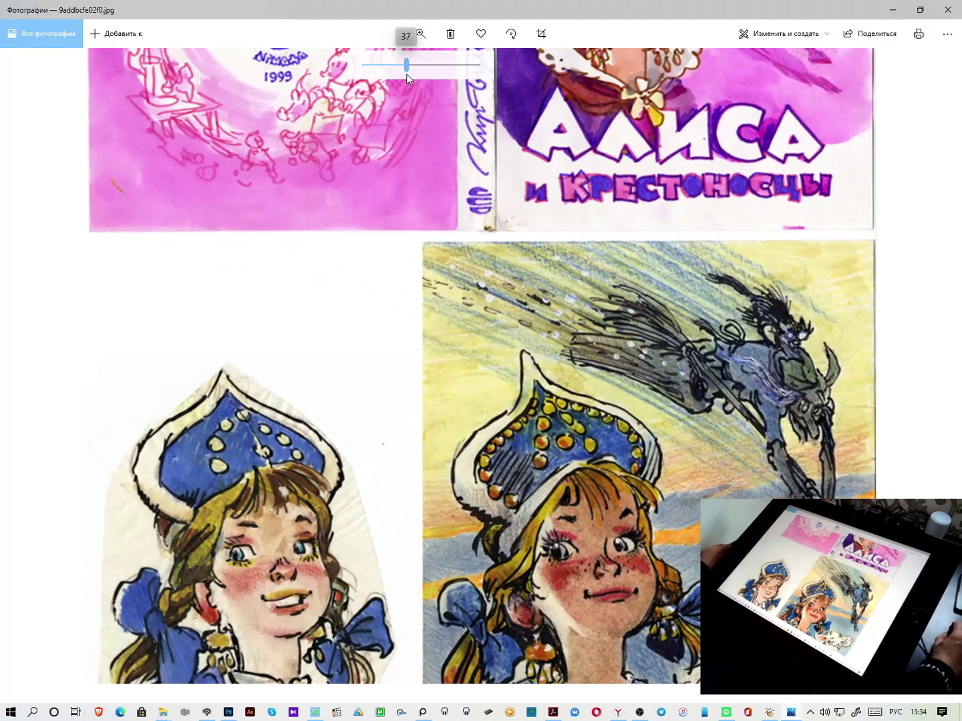
left_click_drag(406, 178, 401, 457)
left_click_drag(287, 260, 357, 508)
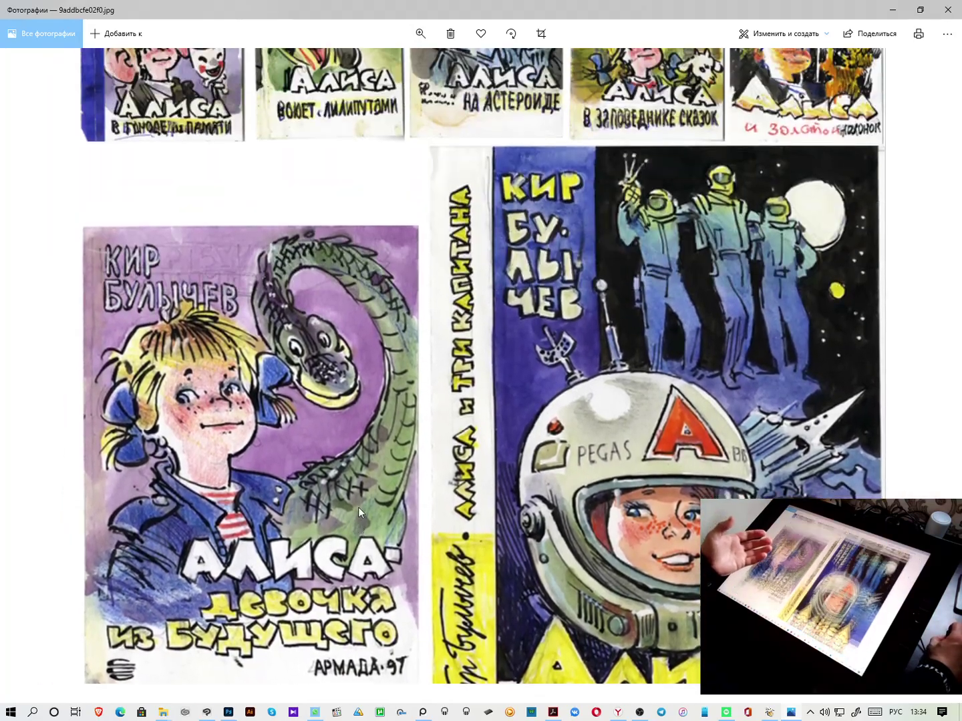
left_click_drag(583, 495, 654, 516)
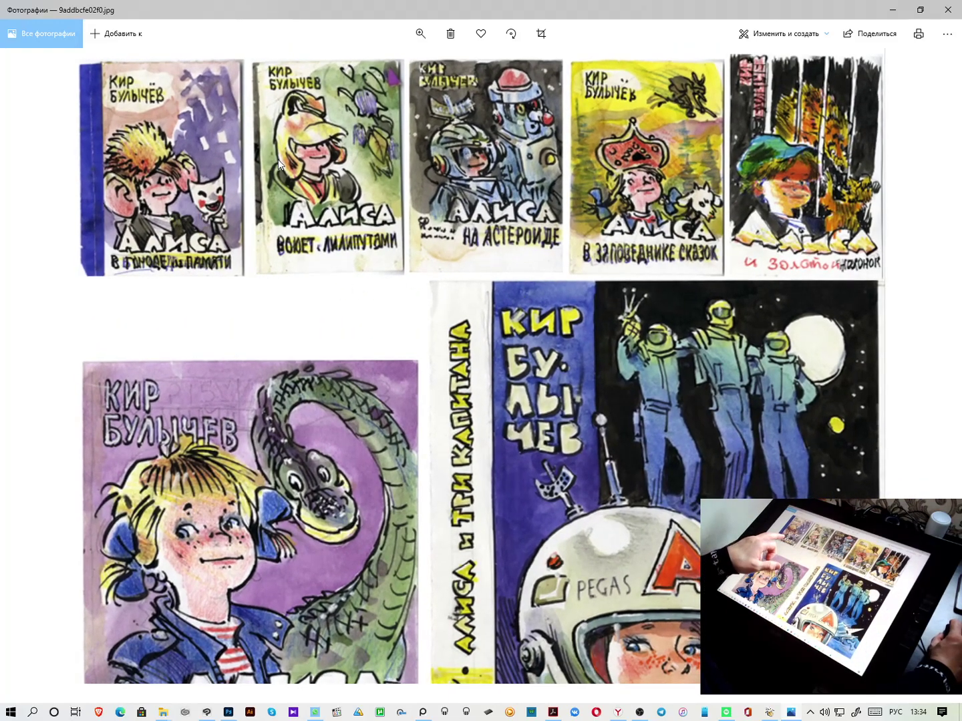
left_click_drag(707, 467, 690, 270)
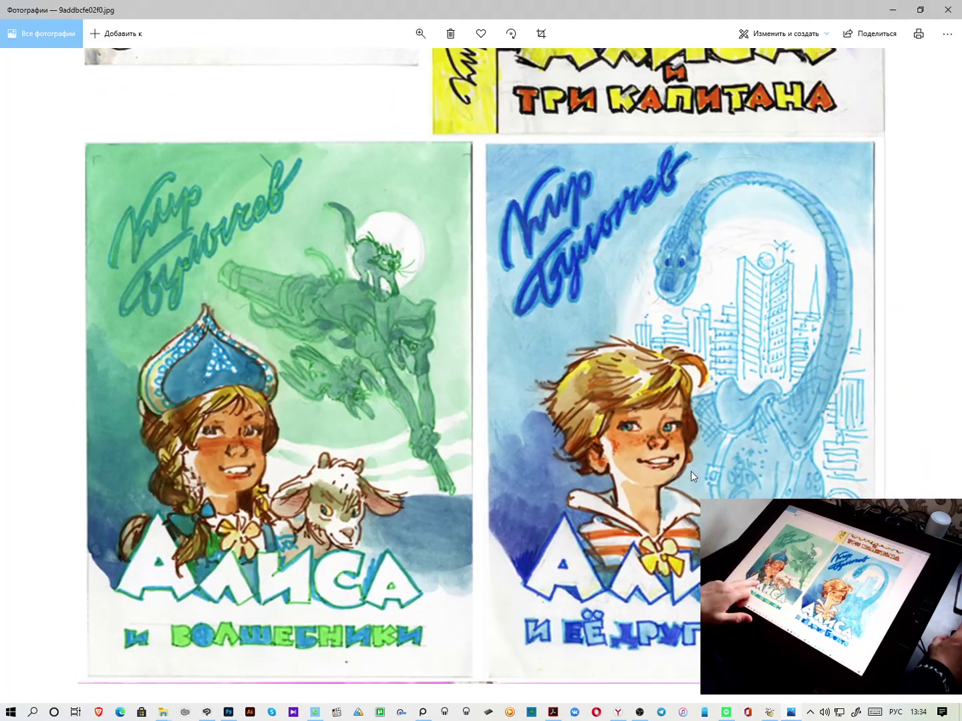
left_click_drag(684, 468, 749, 54)
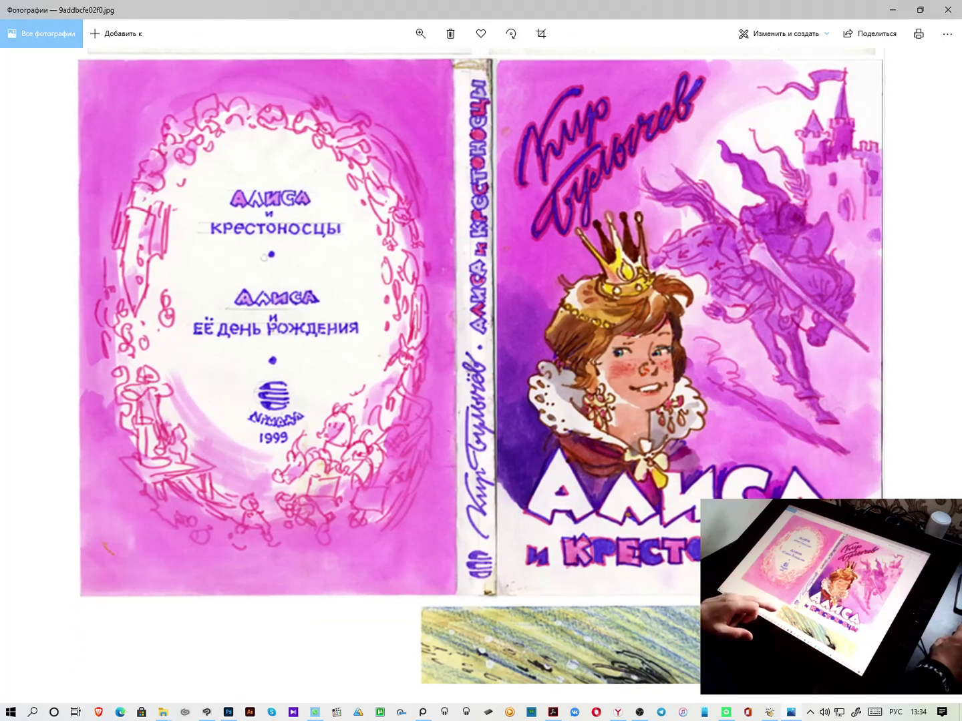
left_click_drag(736, 455, 713, 369)
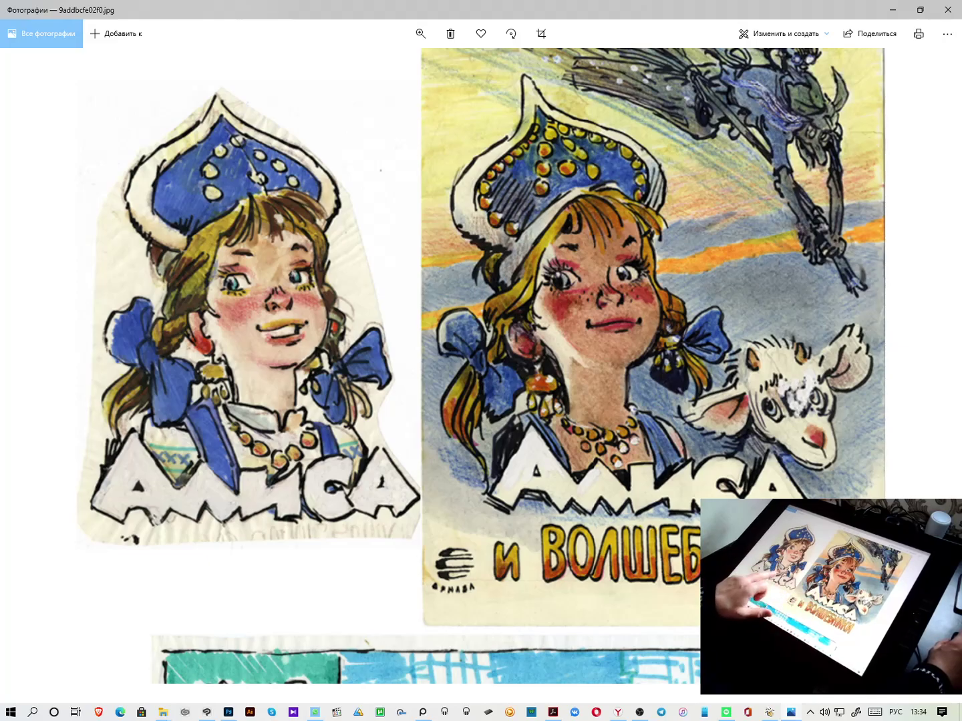
Examine the dragon cover and the six character heads at the end of the collage, and close the image
scroll(863, 397, "down", 10)
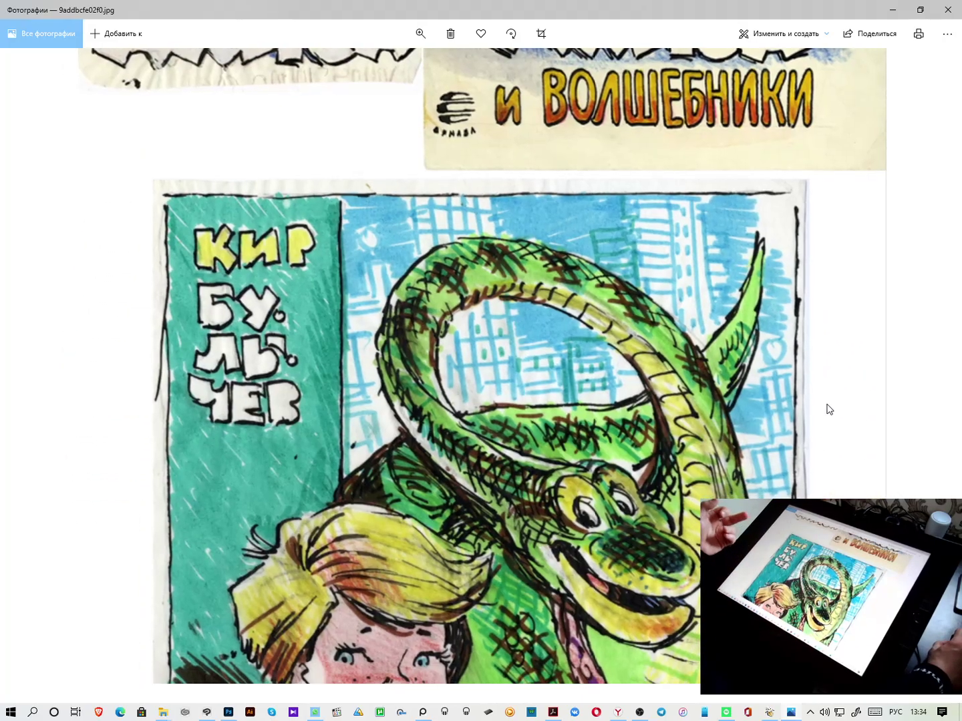
scroll(711, 495, "down", 3)
scroll(704, 304, "down", 6)
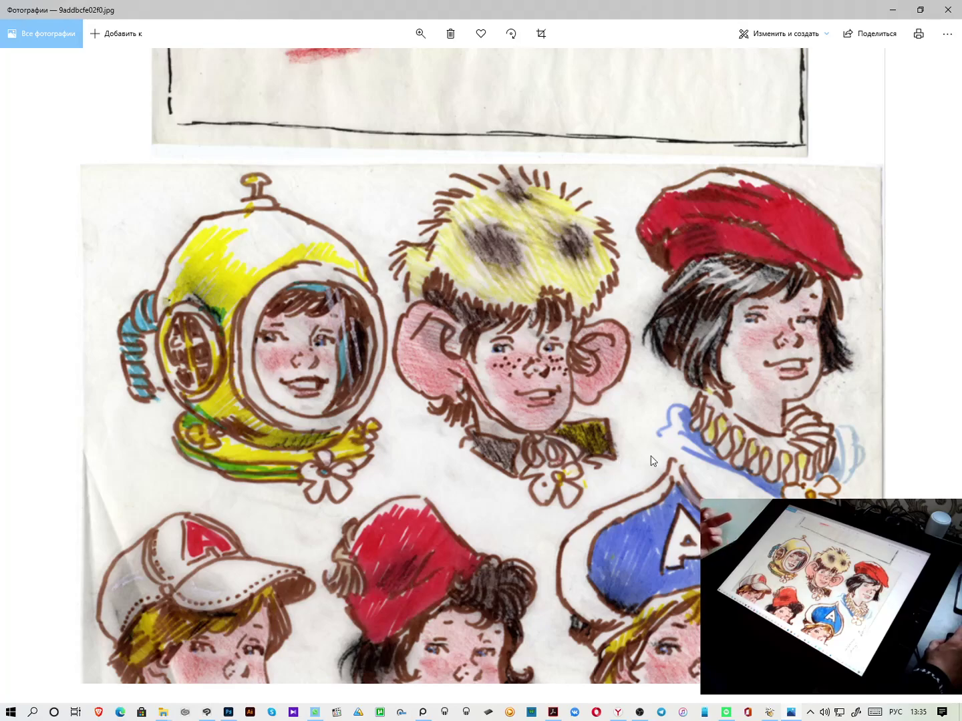
scroll(642, 461, "down", 3)
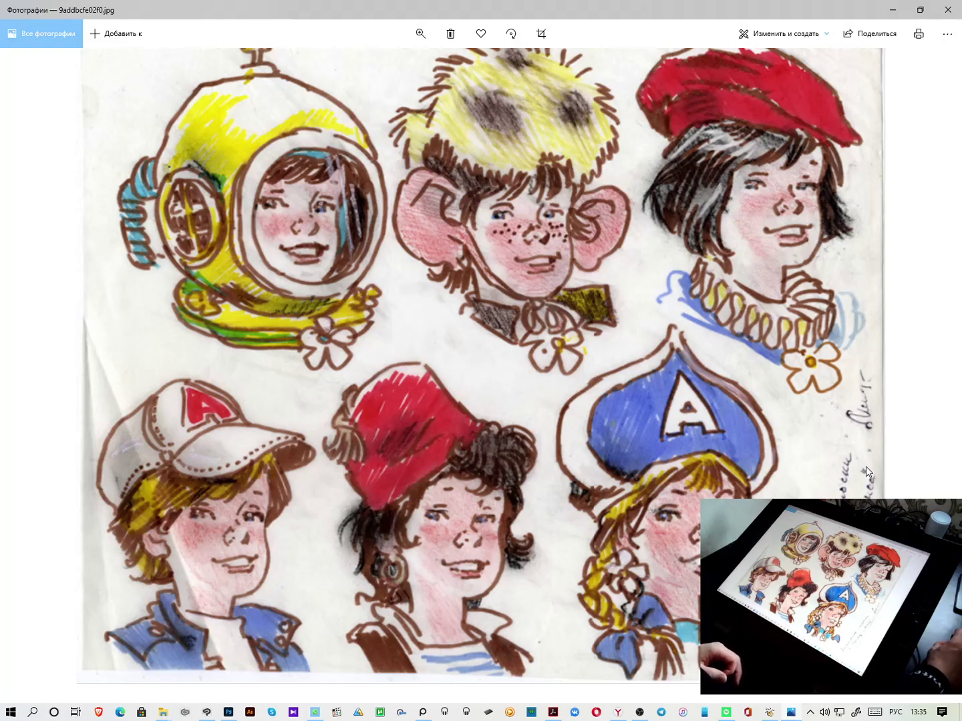
scroll(702, 404, "up", 5)
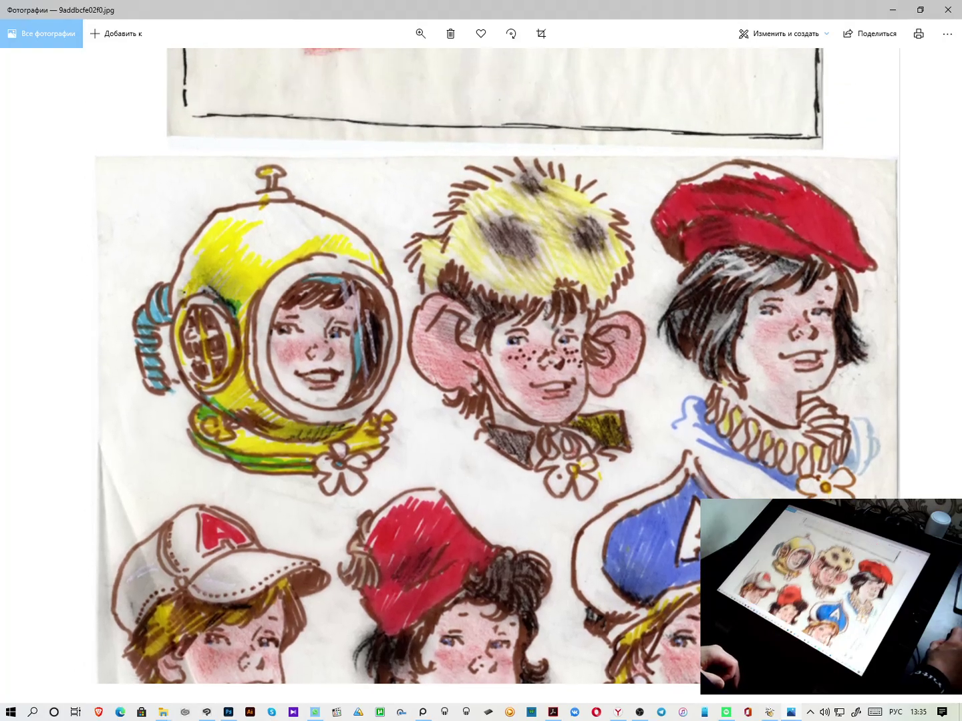
scroll(696, 609, "up", 8)
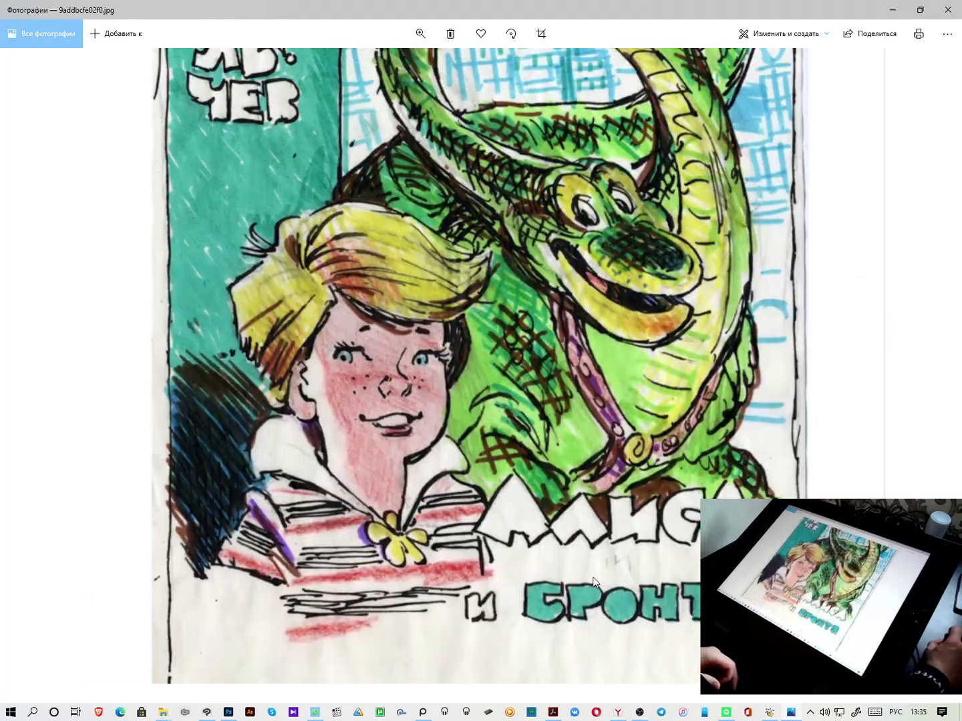
left_click(947, 9)
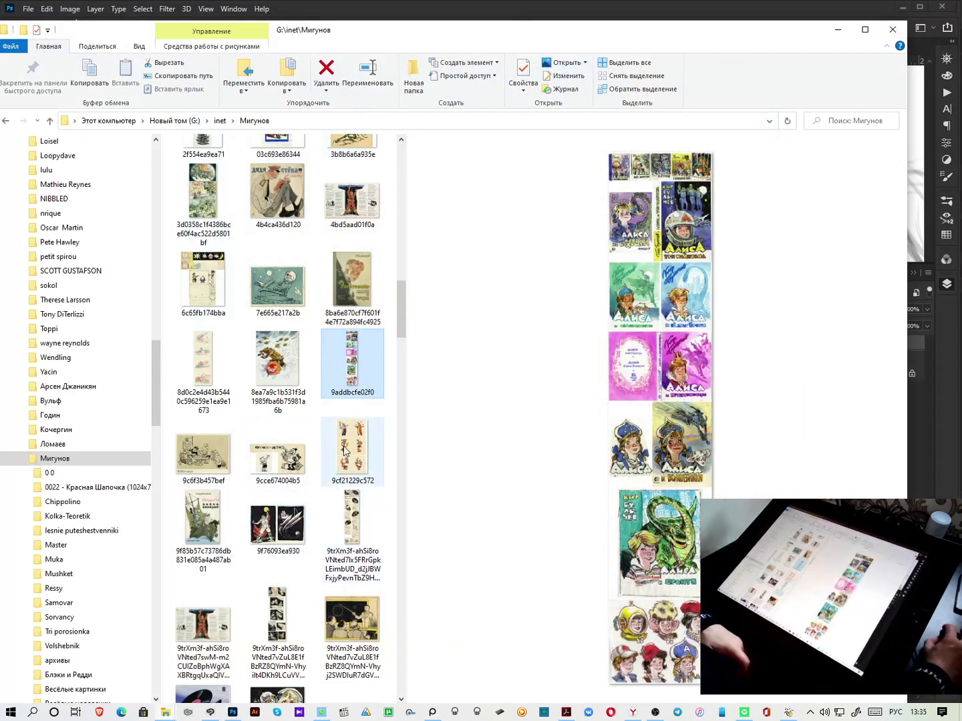
View the picture of the child with the umbrella in the rain enlarged and return to the Мигунов folder
double_click(263, 369)
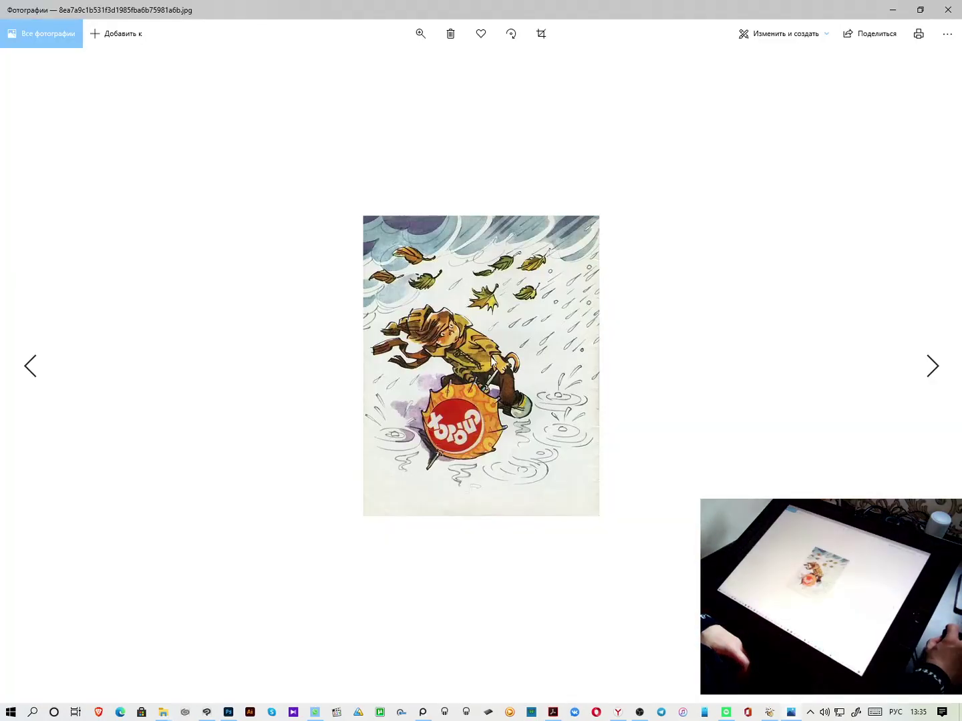
left_click(422, 35)
left_click_drag(404, 64, 426, 65)
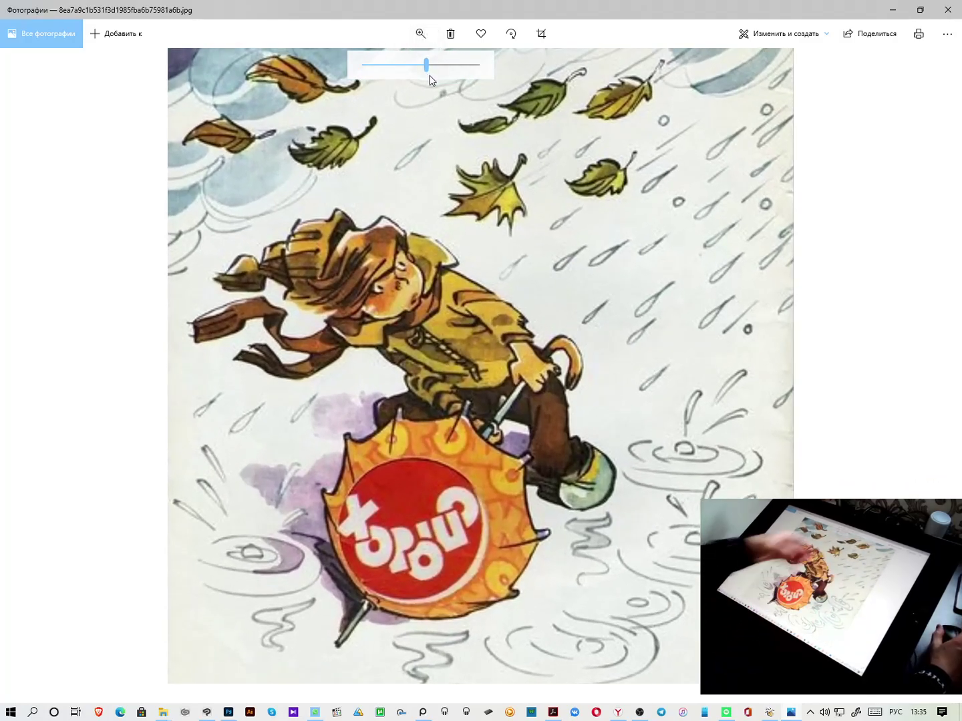
left_click(894, 10)
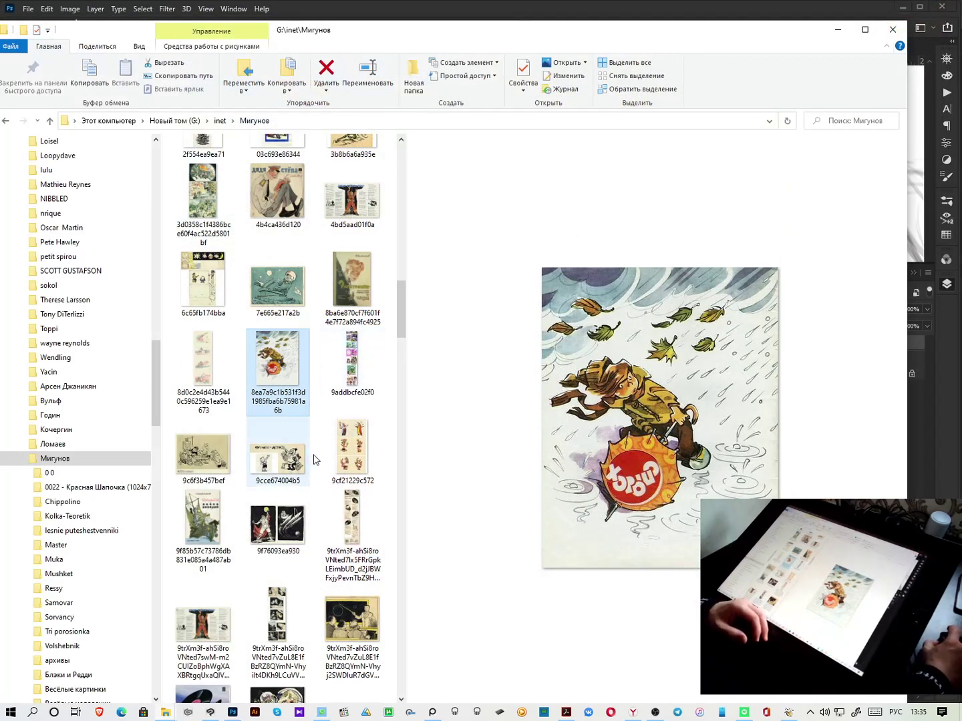
Preview the astronaut illustration 9f76093ea930 and the Вовка Бородин book cover beside it
left_click(279, 518)
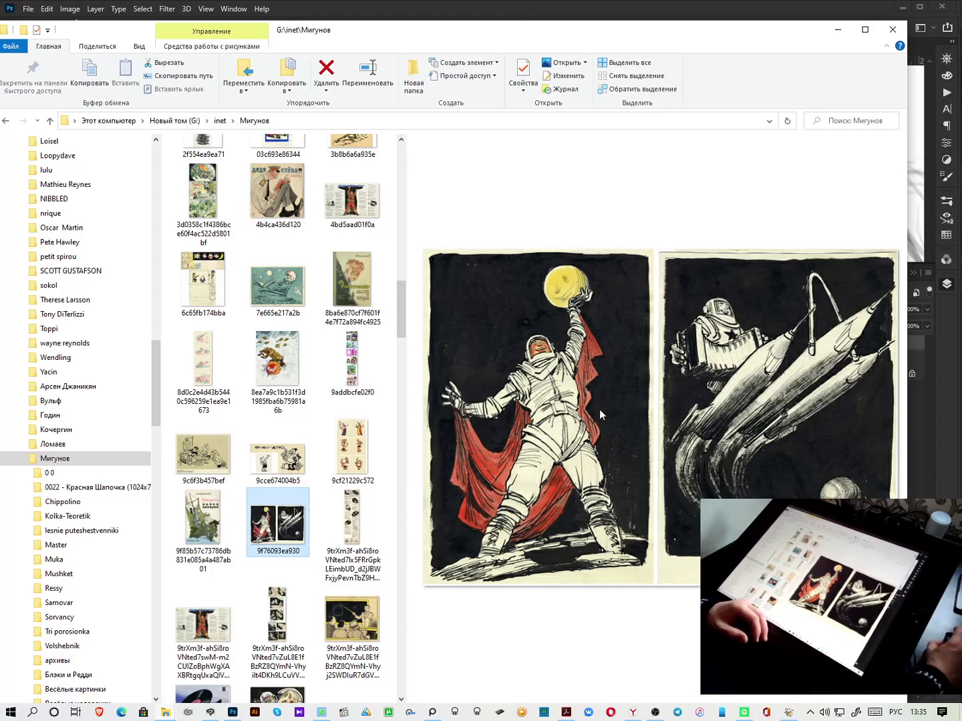
left_click(213, 540)
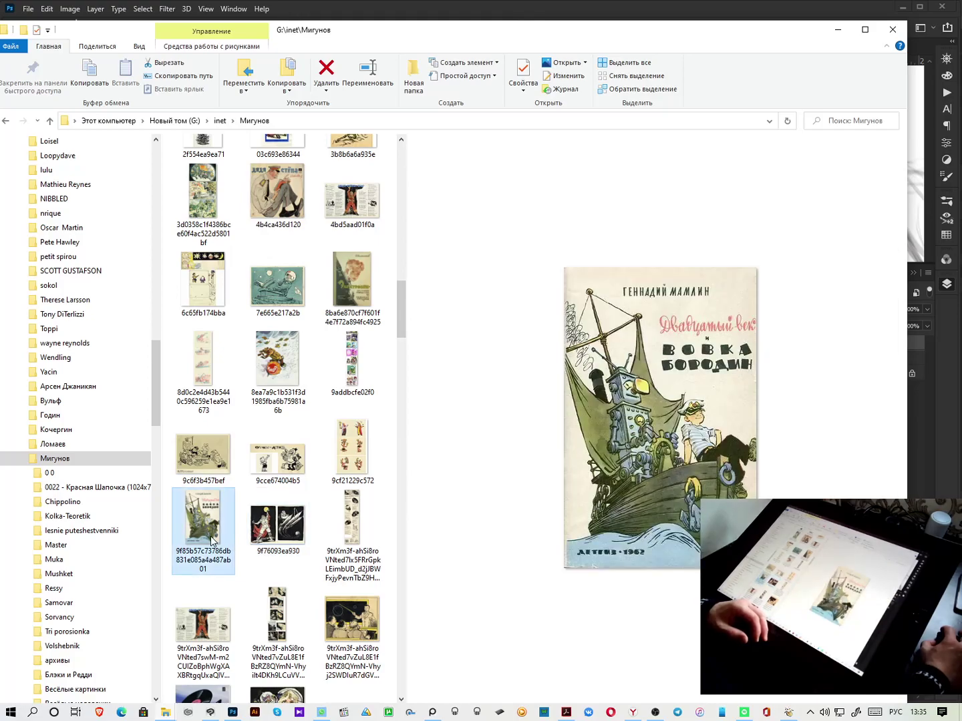
View the Дядя Стёпа illustration 43969bbcf413 at full size and close it
scroll(226, 502, "down", 8)
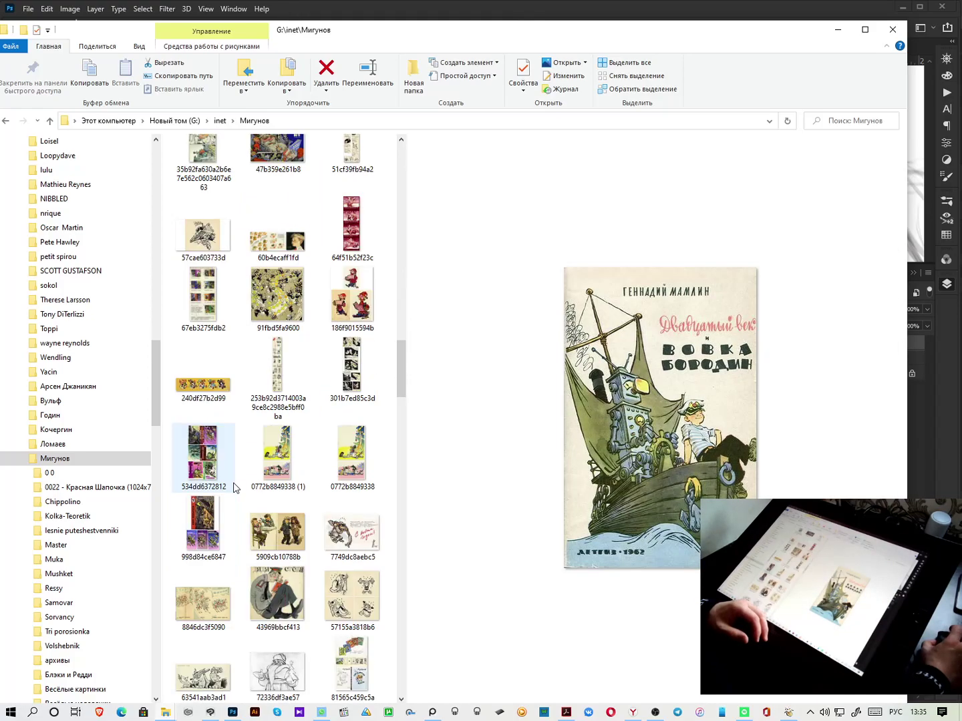
left_click(287, 594)
double_click(286, 595)
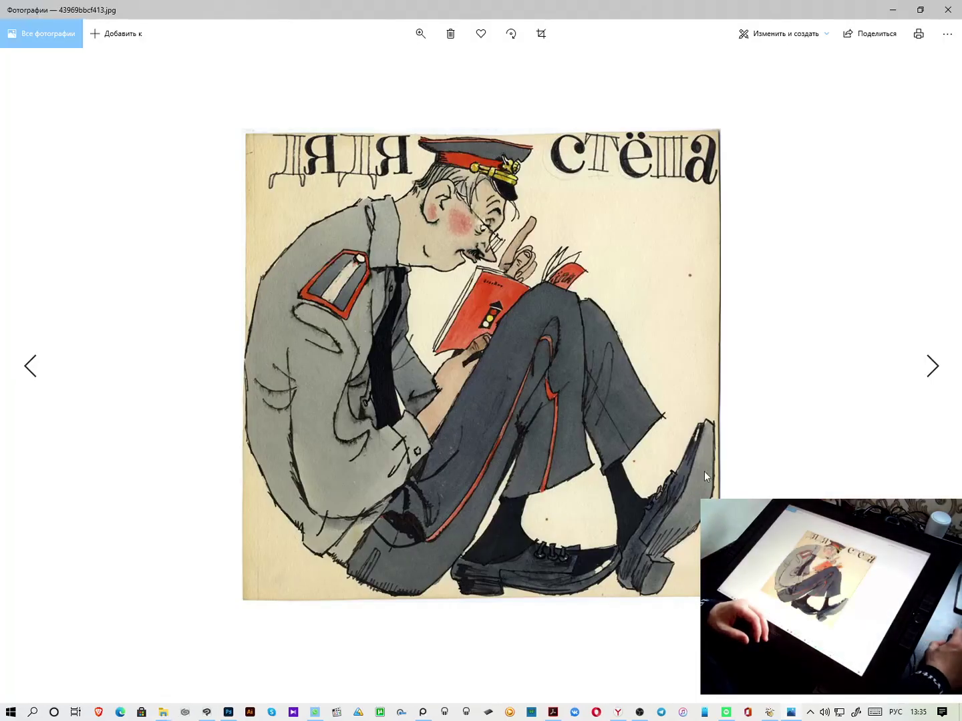
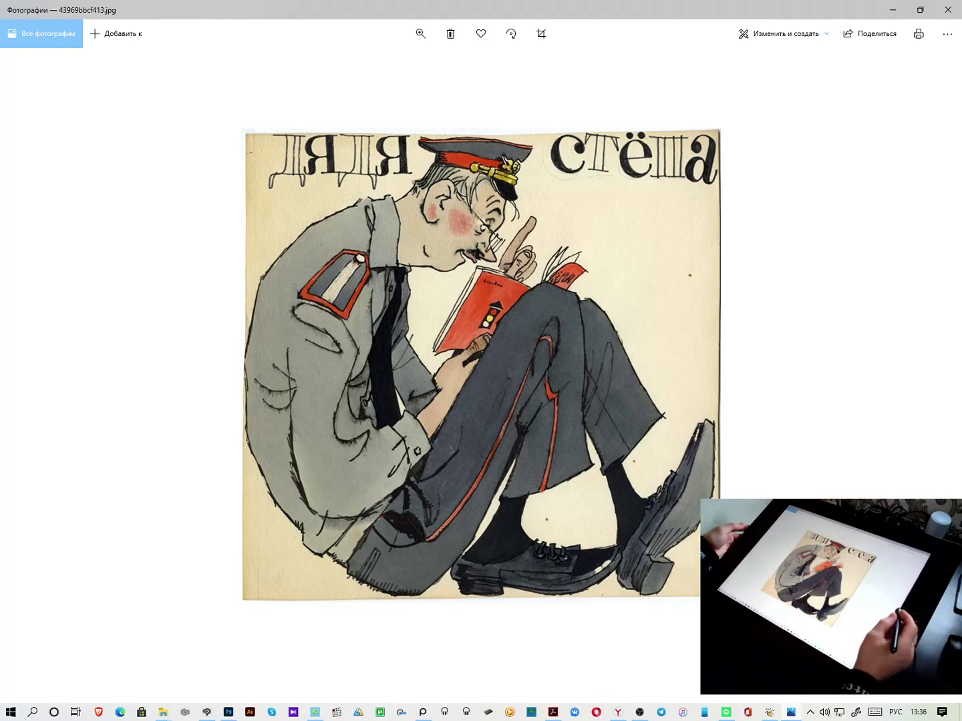
key("ctrl+d")
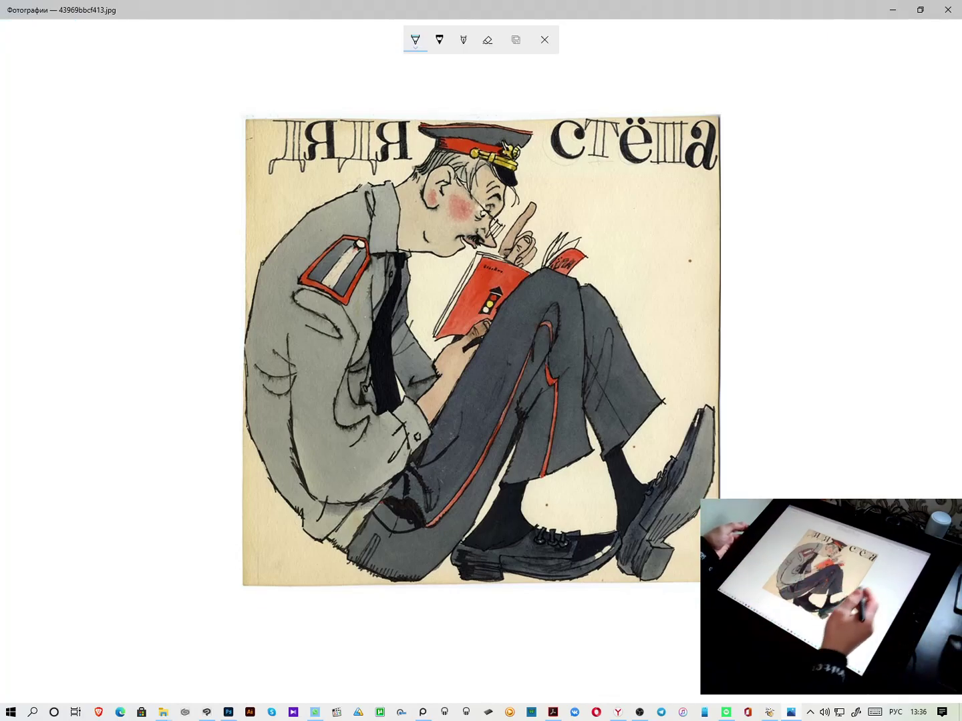
left_click(948, 10)
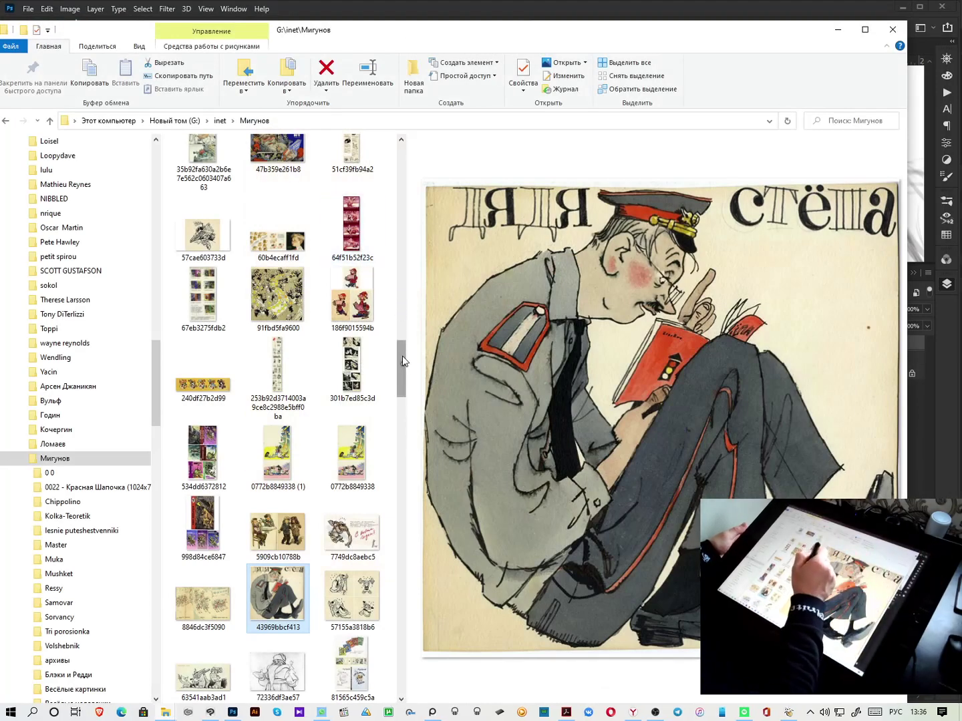
View the accordion player illustration 186f9015594b at full size and close it
left_click(353, 297)
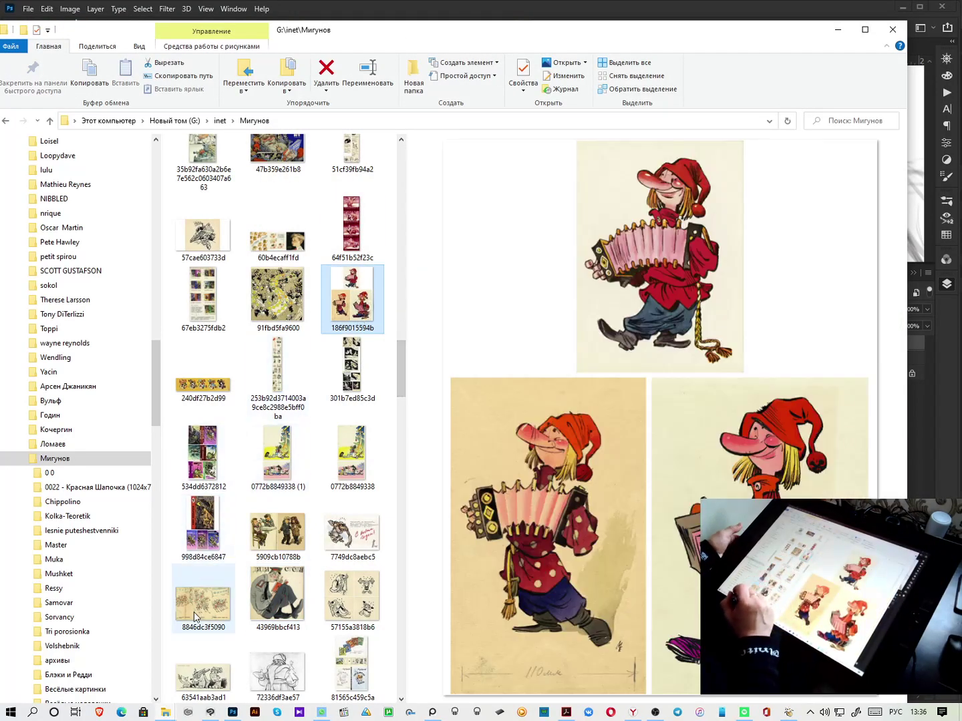
double_click(358, 303)
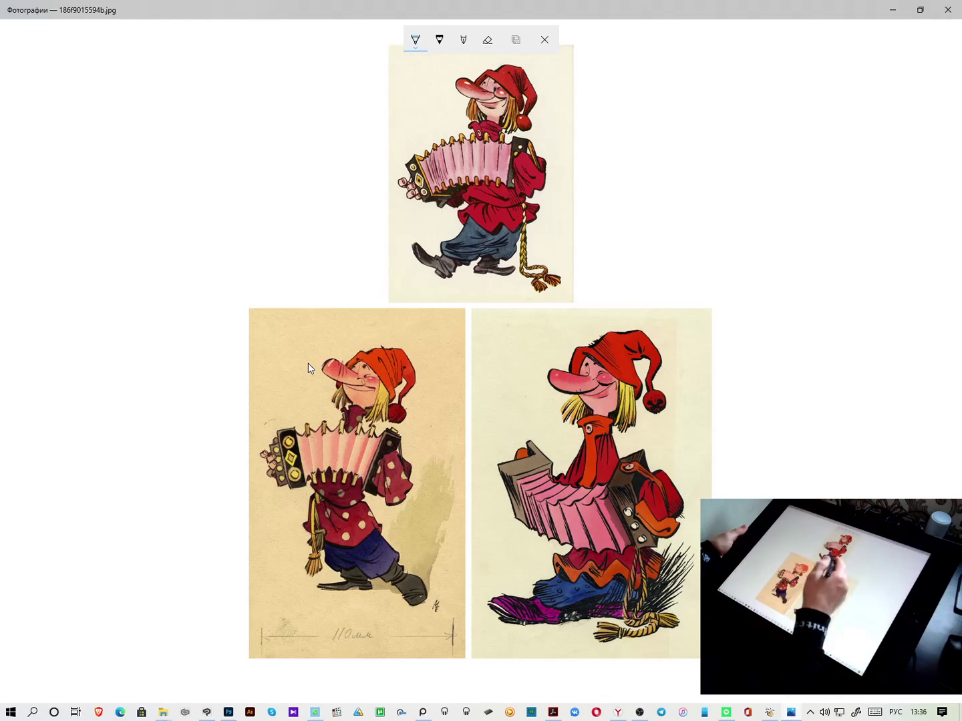
left_click(947, 9)
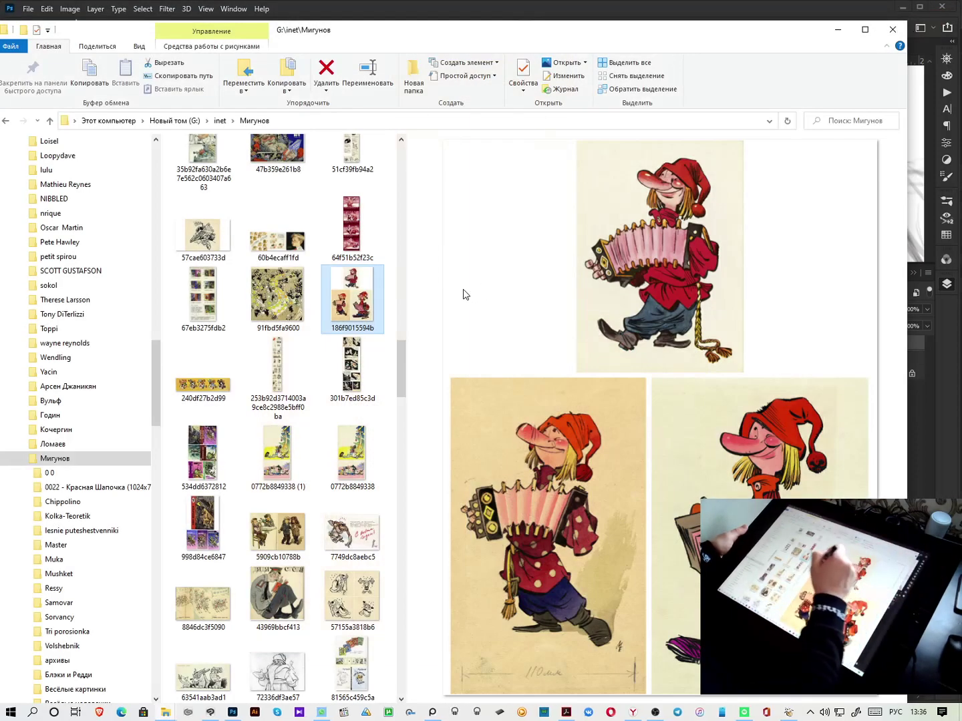
Preview the numbered party board game 91fbd5fa9600, the Детские песенки covers 60b4ecaff1fd and the giraffe illustration 0772b8849338
left_click(289, 298)
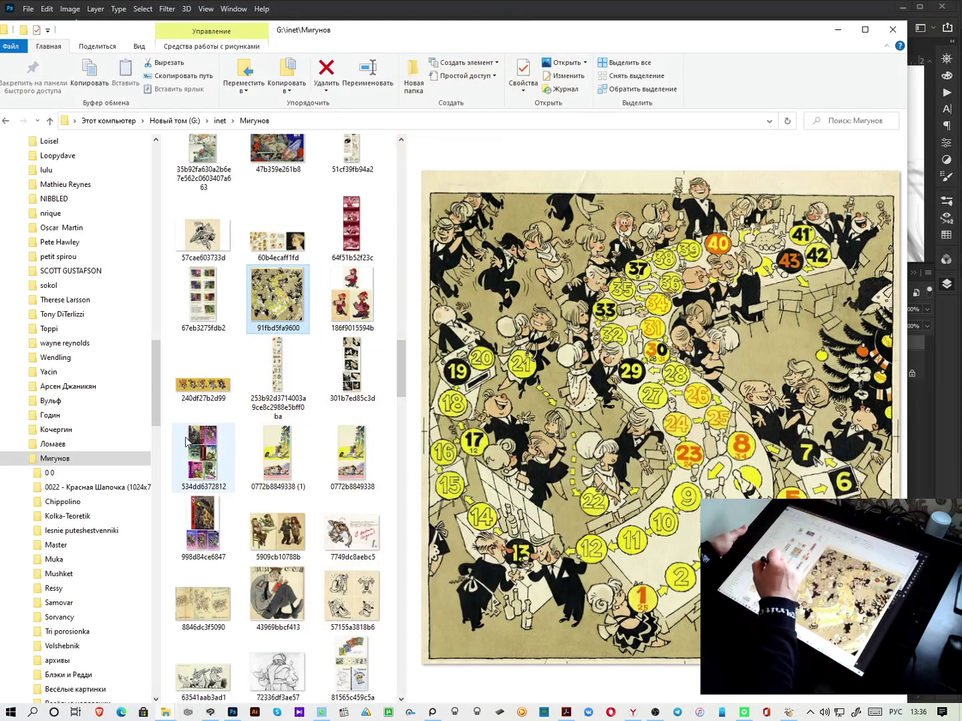
left_click(308, 250)
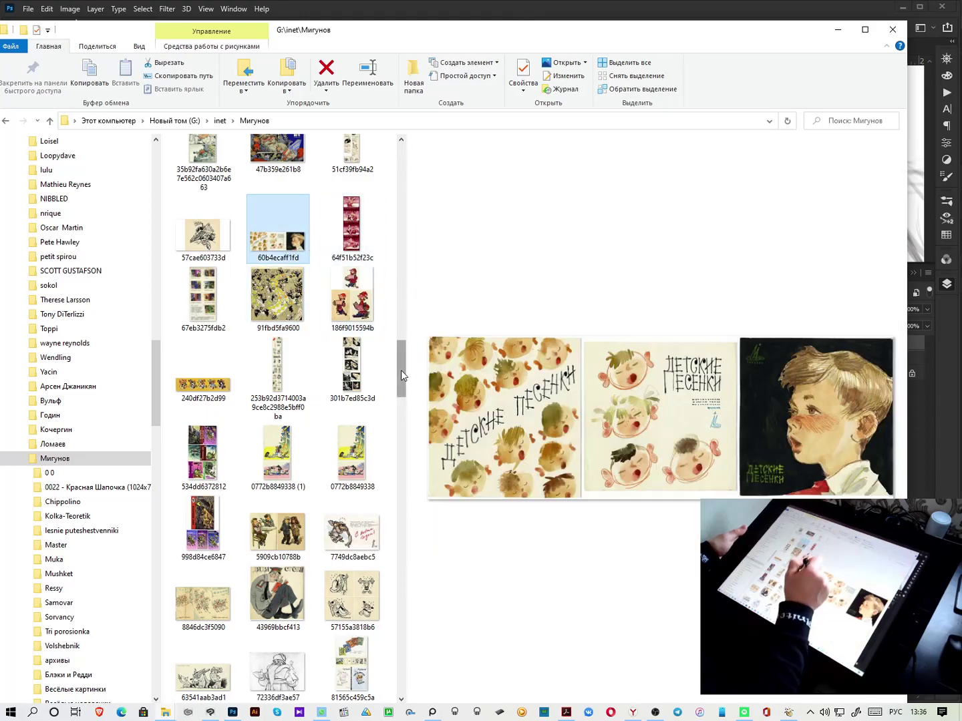
left_click_drag(401, 374, 400, 388)
left_click(351, 294)
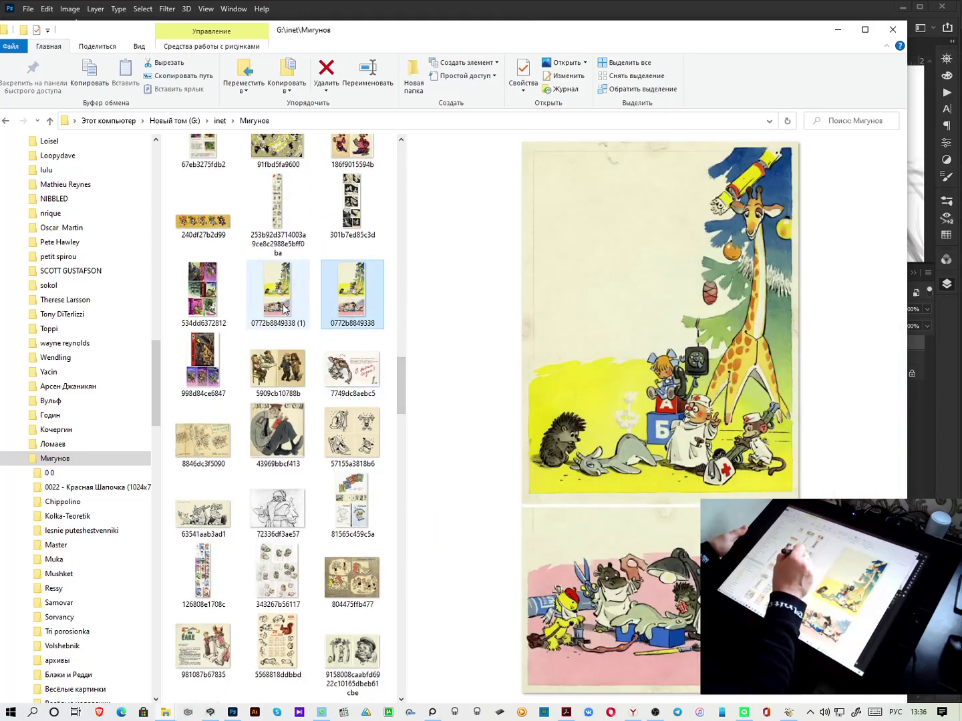
Preview the squirrel calendar 5568818ddbbd and the Приключения на ёлке page 981087b67835
left_click_drag(402, 389, 405, 423)
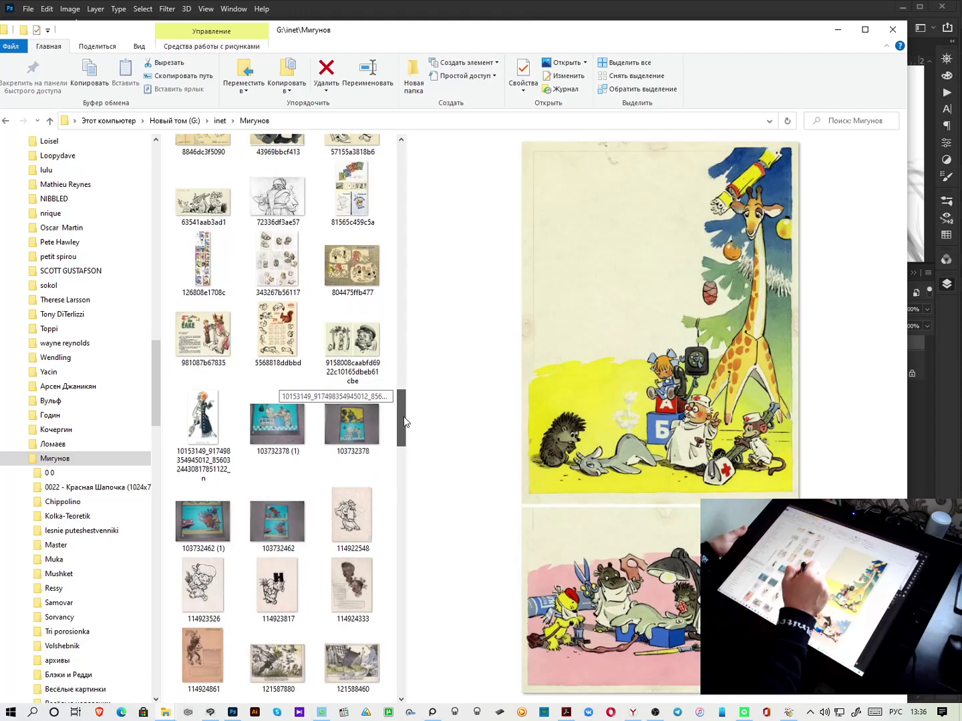
left_click(277, 330)
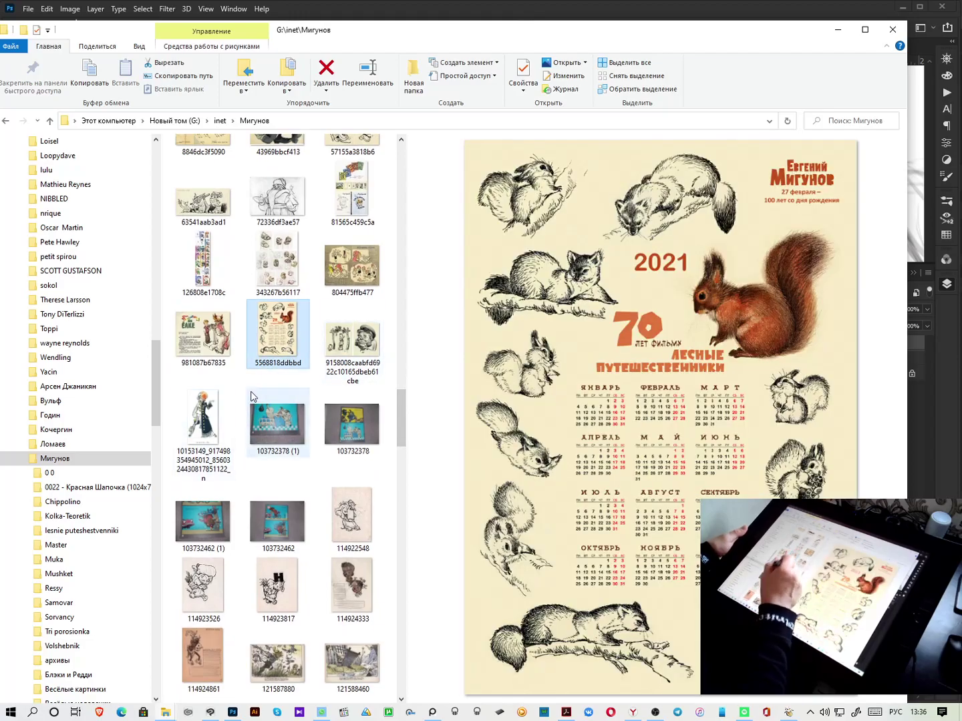
left_click(220, 354)
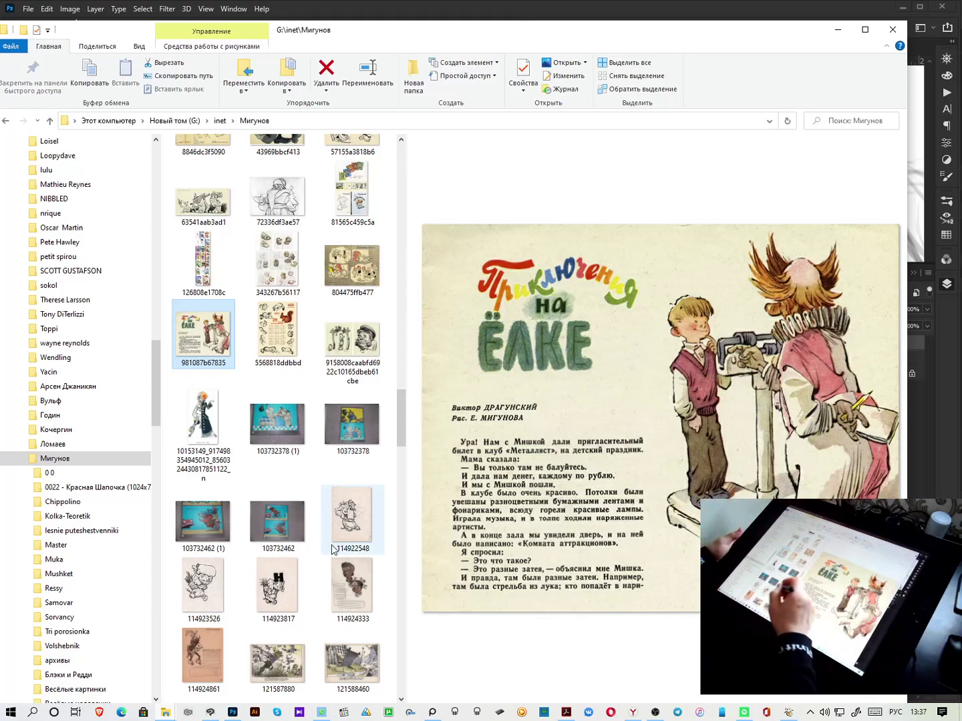
Preview the drawbridge panel 121588460 and compare it with the neighbouring panel 121587880
left_click(347, 662)
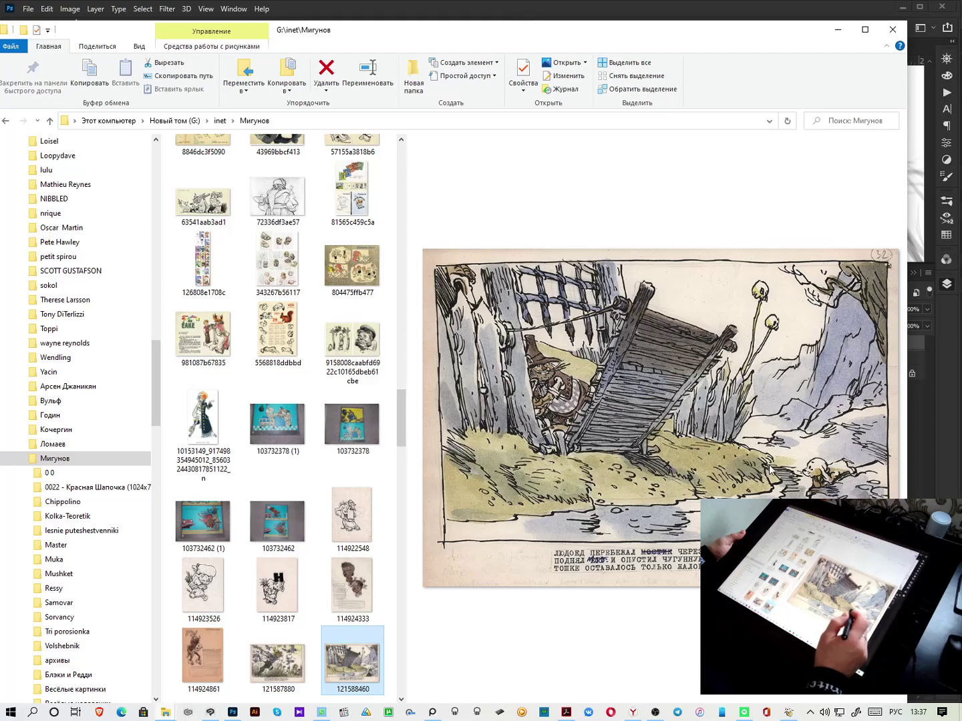
left_click(277, 662)
left_click(338, 661)
key("Left")
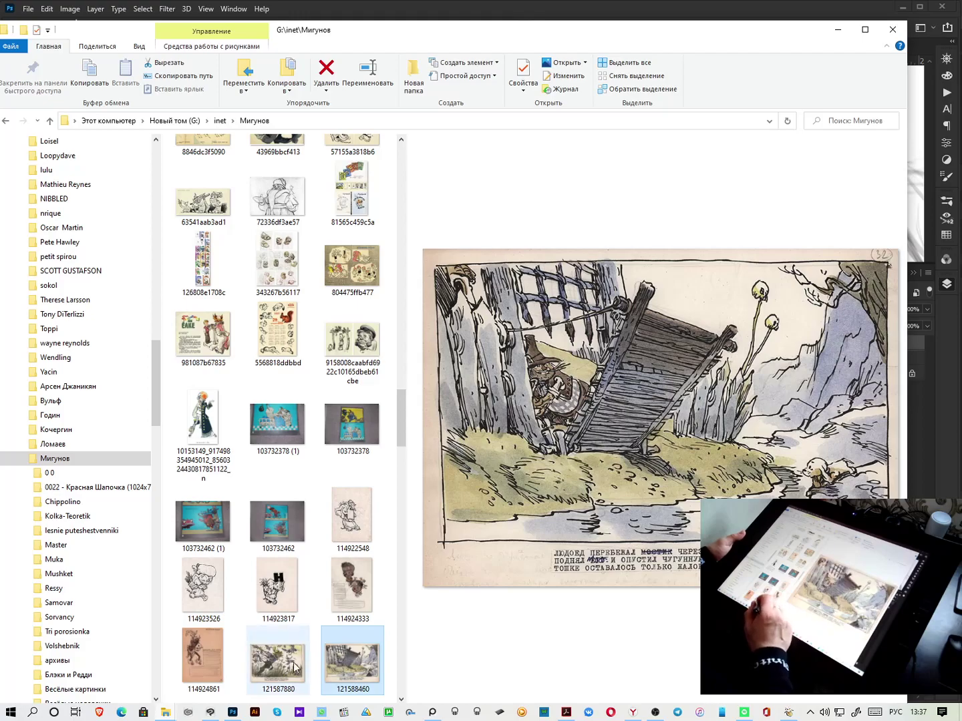
left_click(335, 664)
Preview the scarecrow panel 121588678, the stone signpost panel 121588611 and the ink sketches 126616128 and 126721397
left_click_drag(401, 436, 400, 463)
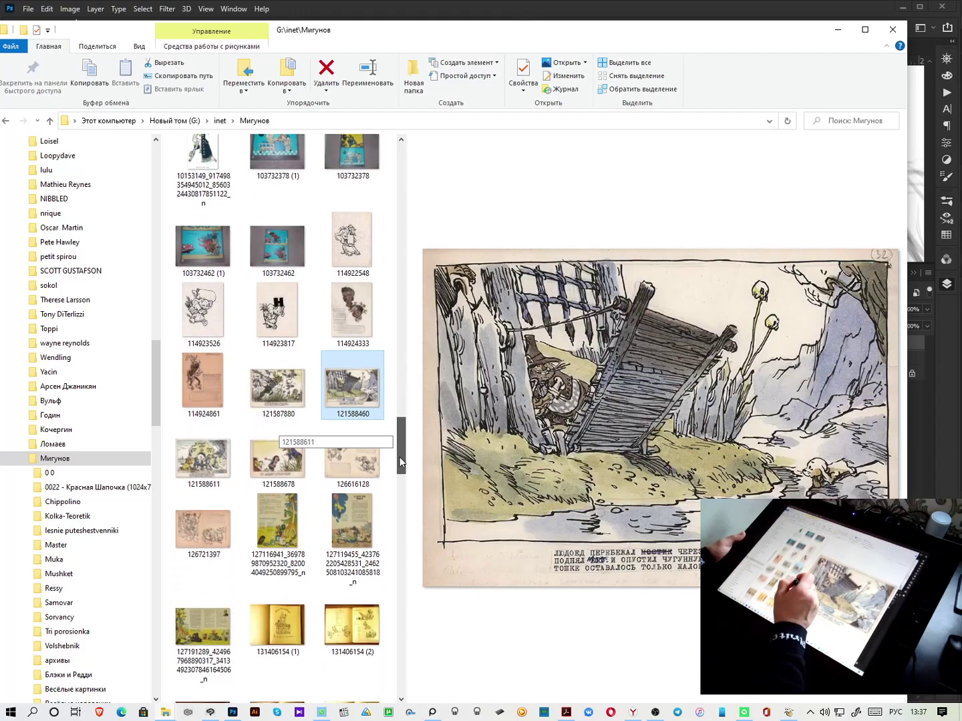
left_click(278, 464)
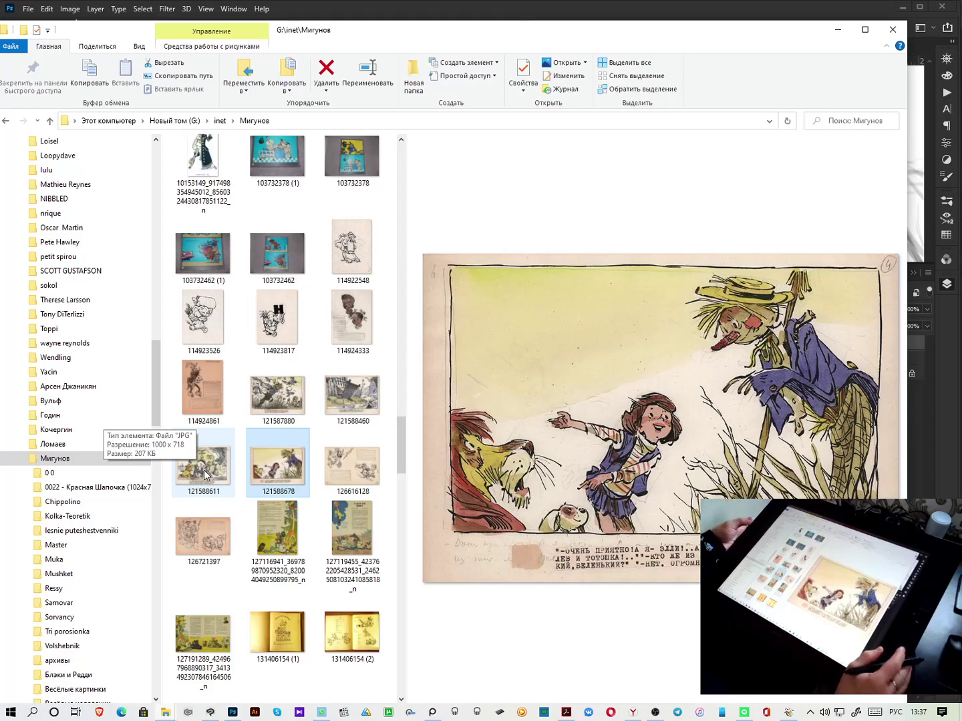
left_click(356, 472)
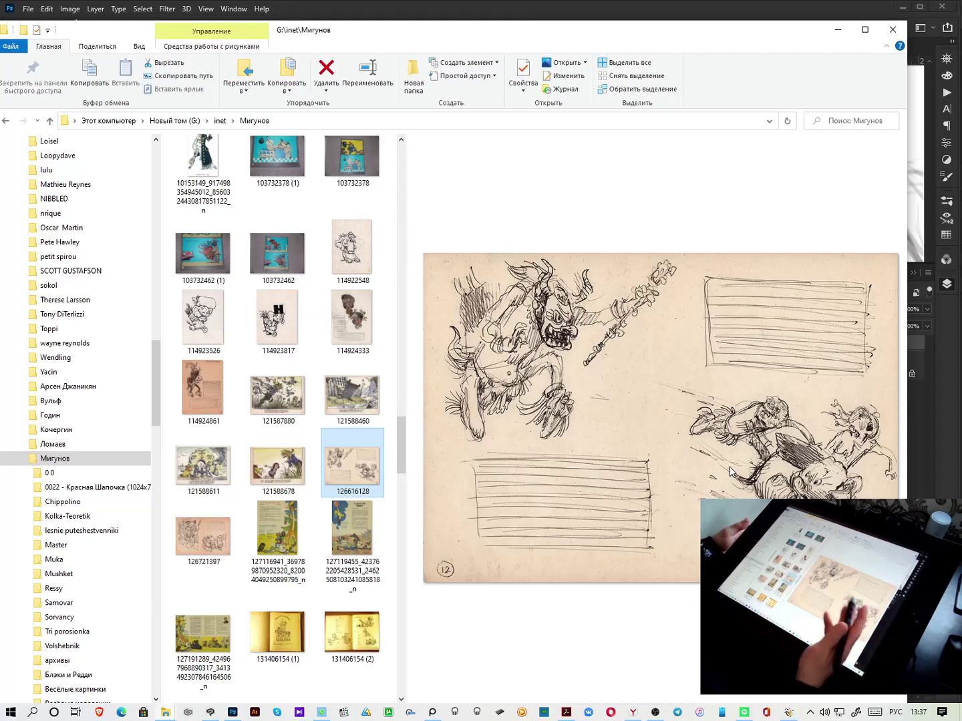
left_click(203, 467)
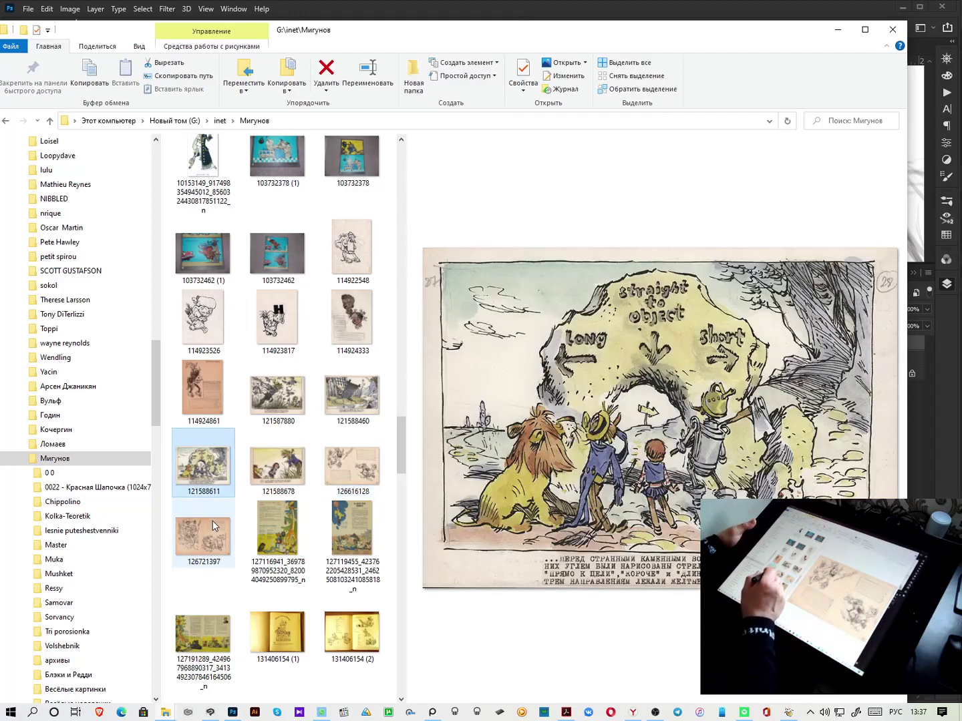
left_click(204, 543)
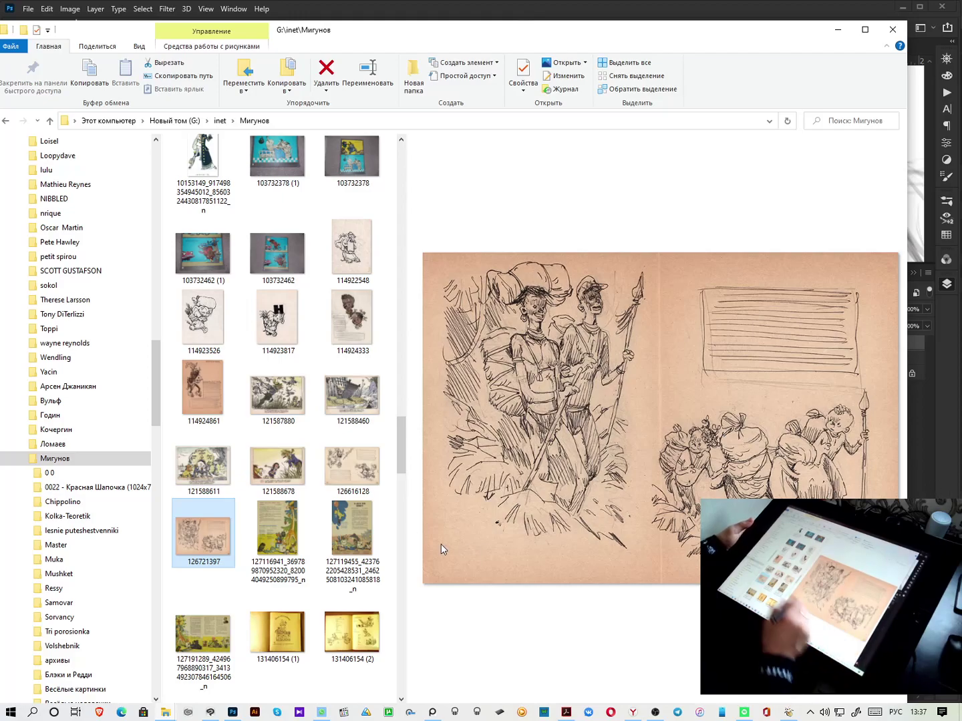
left_click_drag(401, 444, 402, 465)
left_click(372, 501)
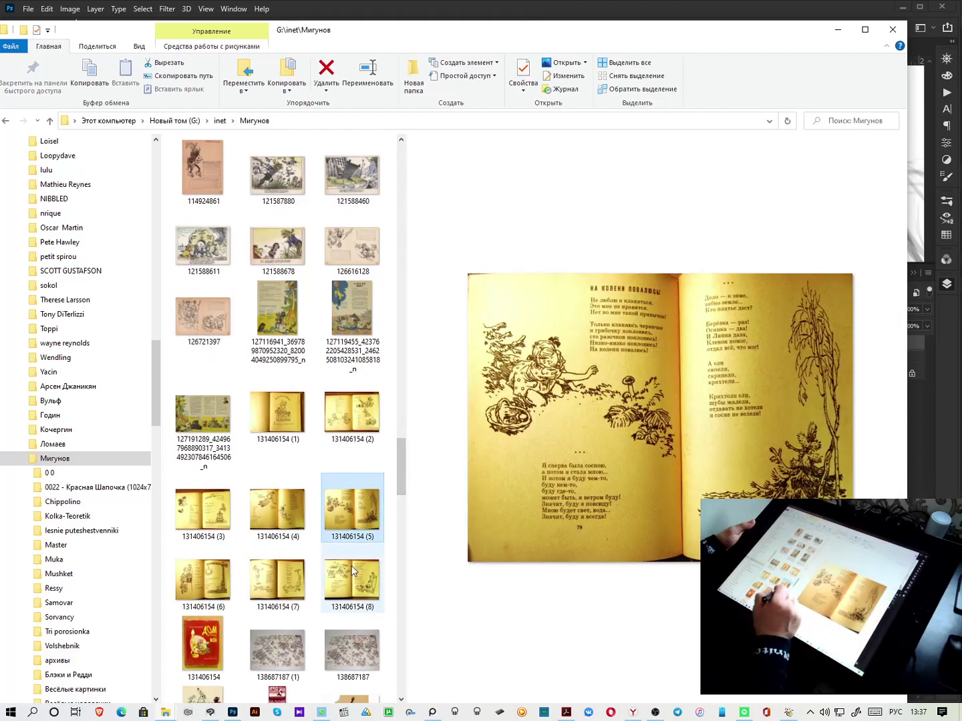
left_click(358, 570)
left_click_drag(400, 478, 399, 508)
left_click(354, 502)
left_click(351, 419)
left_click(277, 492)
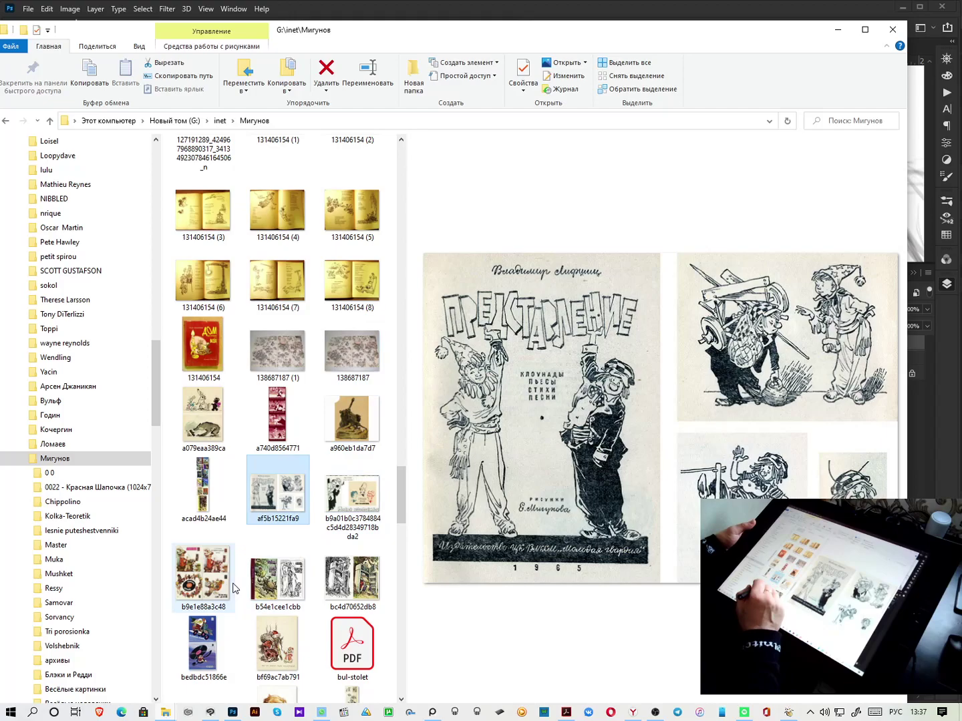
Preview the Война с лилипутами cover b54e1cee1cbb and the ink and colour versions of the refrigerator scene bc4d70652db8
left_click(346, 578)
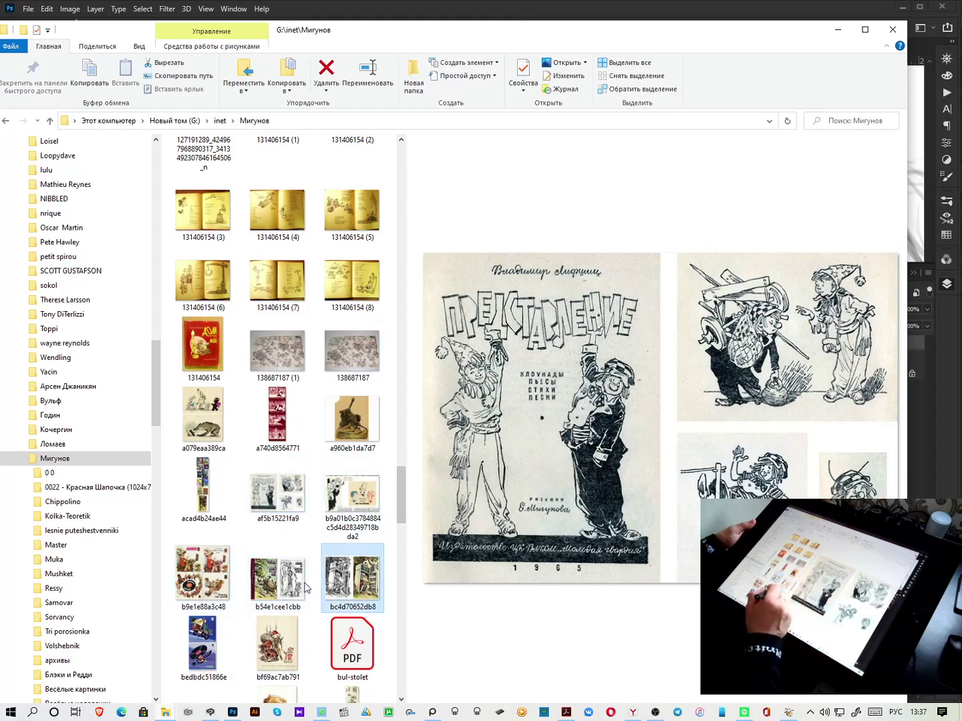
left_click(285, 584)
left_click(340, 584)
left_click(288, 583)
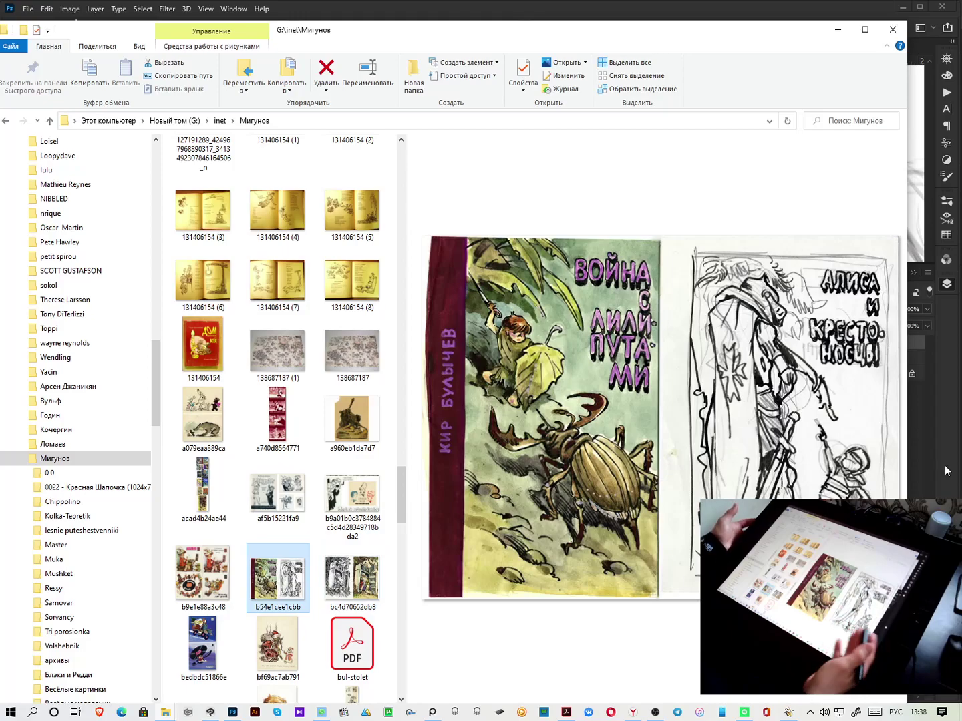
left_click(360, 579)
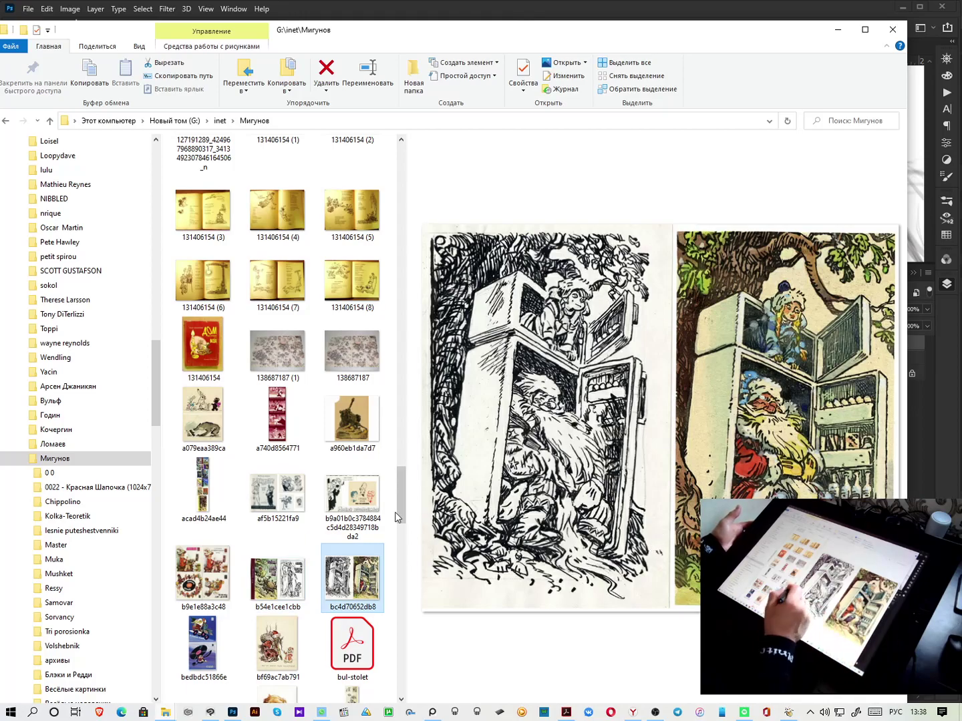
Open the vignette sheet e39268c544ce at full size, examine its small illustrations enlarged, and close it
scroll(400, 524, "down", 5)
left_click(286, 574)
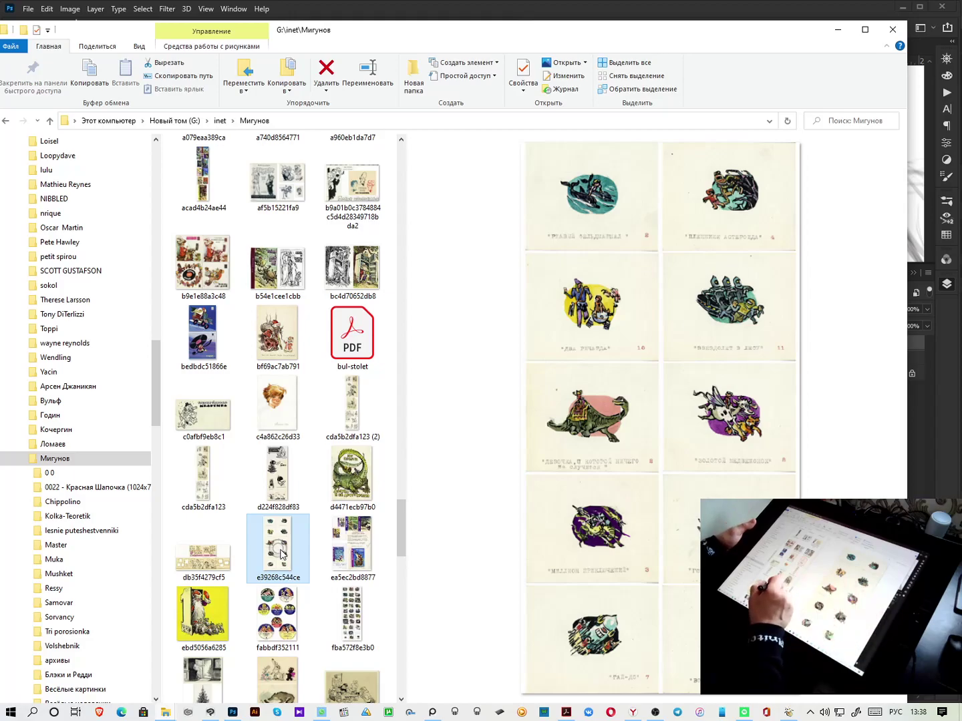
double_click(282, 554)
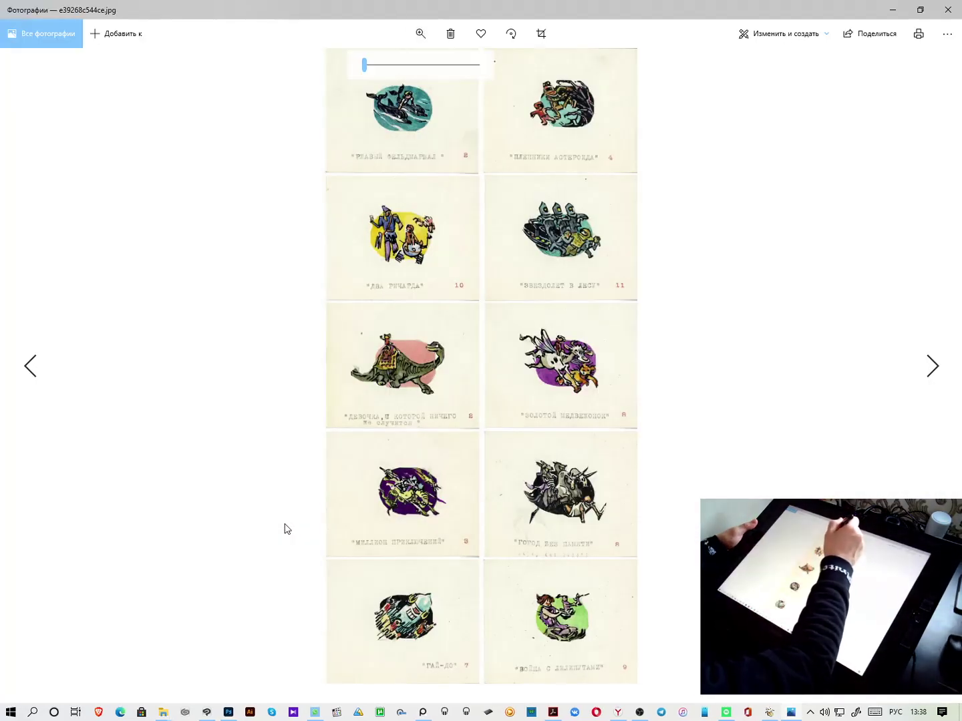
key("ctrl+plus")
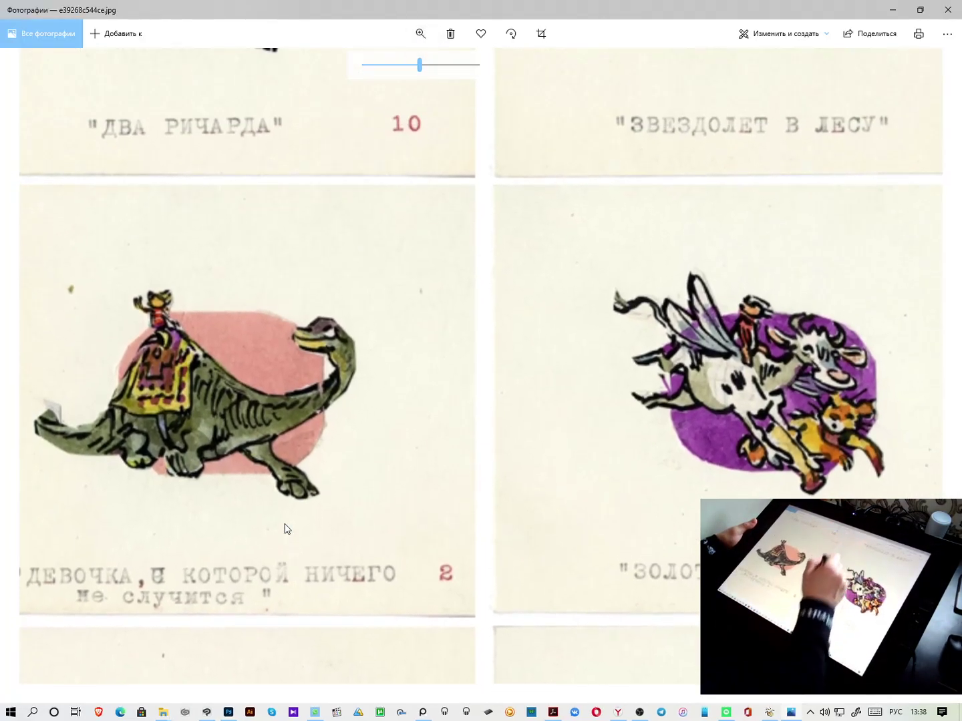
scroll(285, 530, "up", 5)
scroll(286, 529, "down", 7)
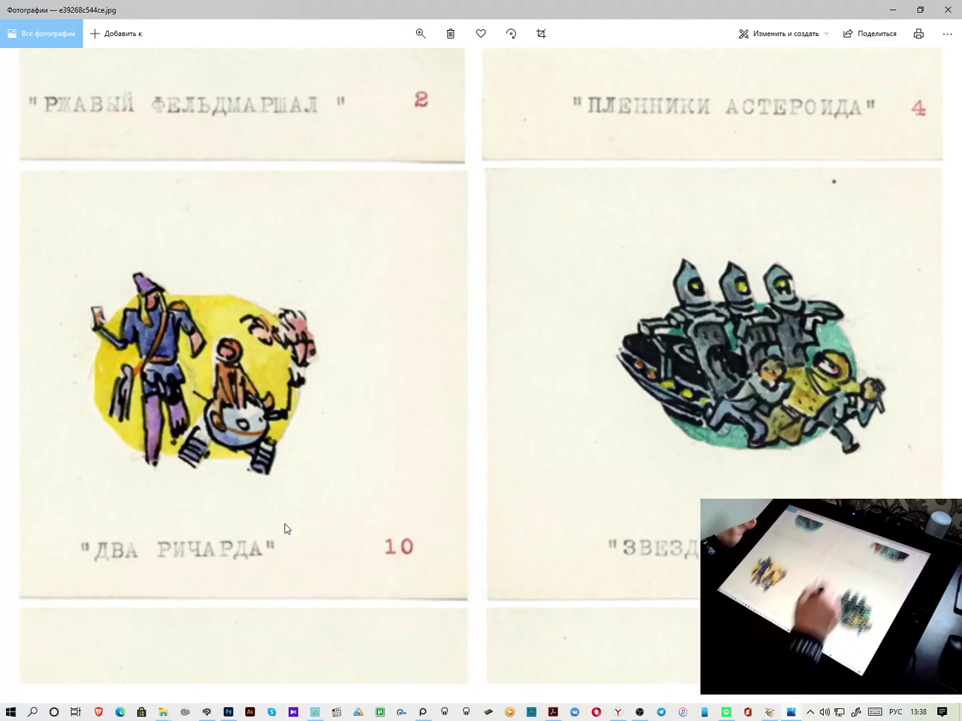
scroll(286, 529, "down", 6)
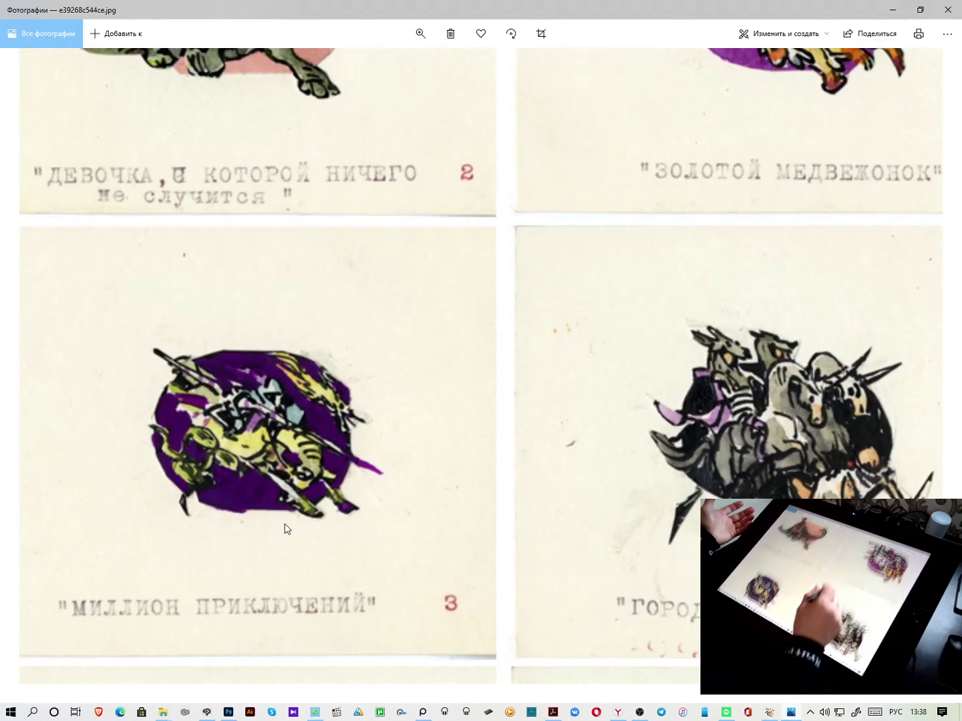
scroll(286, 529, "down", 3)
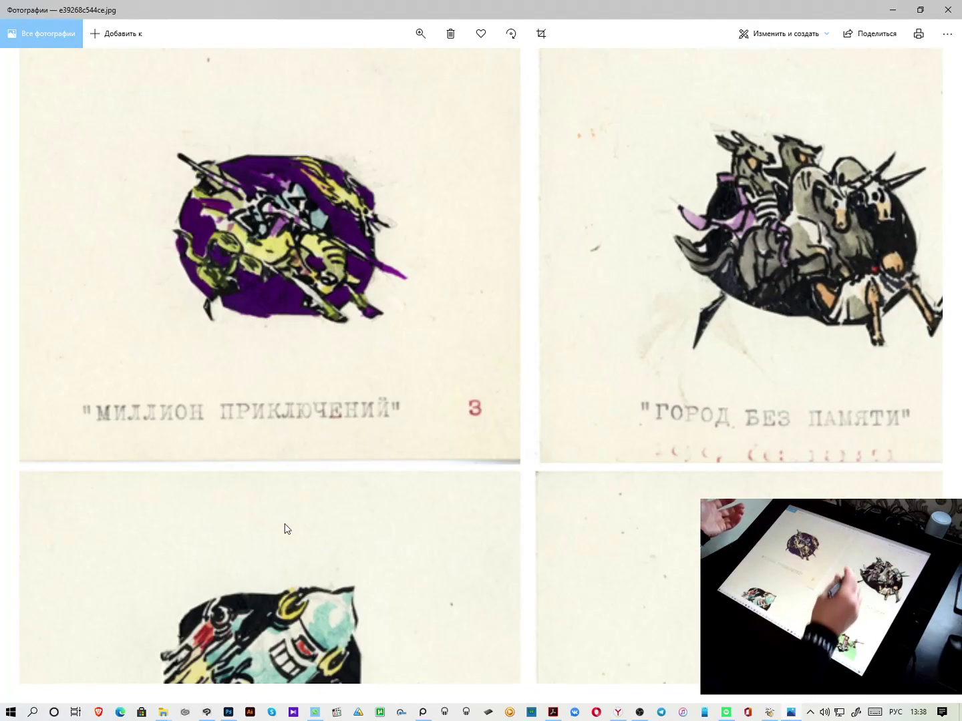
left_click(947, 9)
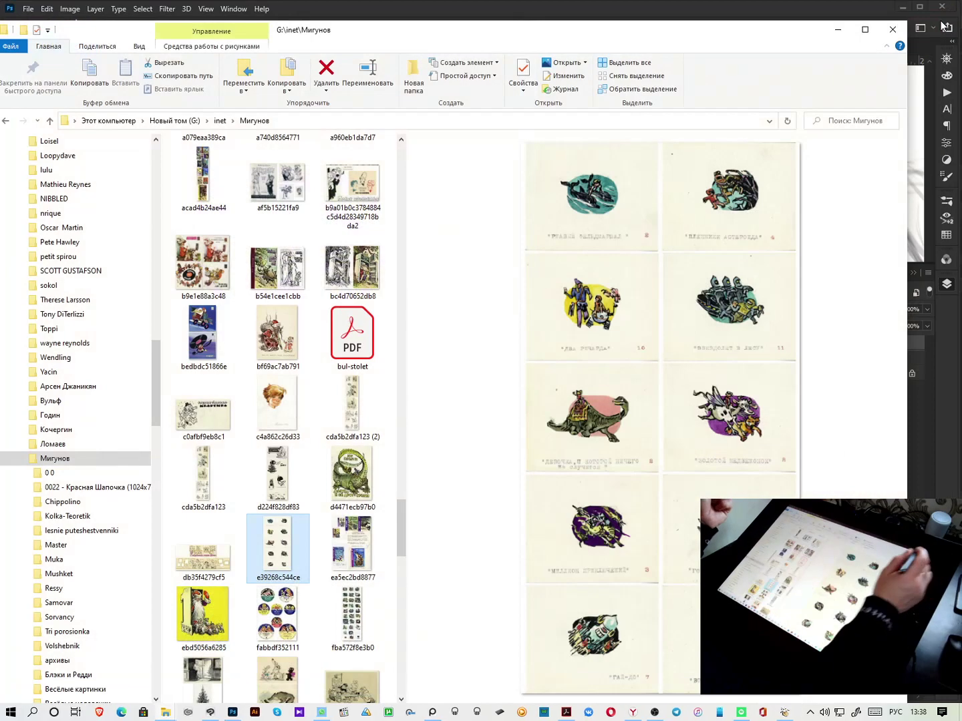
Return to the Photoshop sketch and brush long quills behind and below the ear of the small animal head on Layer 2
left_click(838, 30)
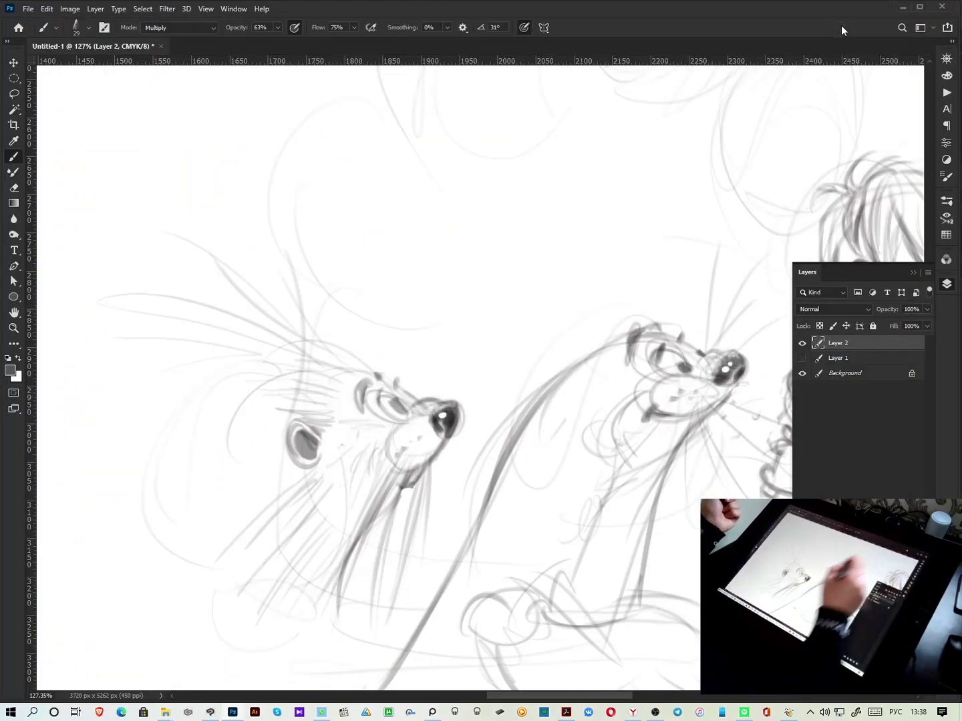
left_click_drag(438, 490, 603, 456)
left_click_drag(322, 562, 460, 442)
left_click_drag(299, 590, 462, 436)
left_click_drag(331, 569, 457, 446)
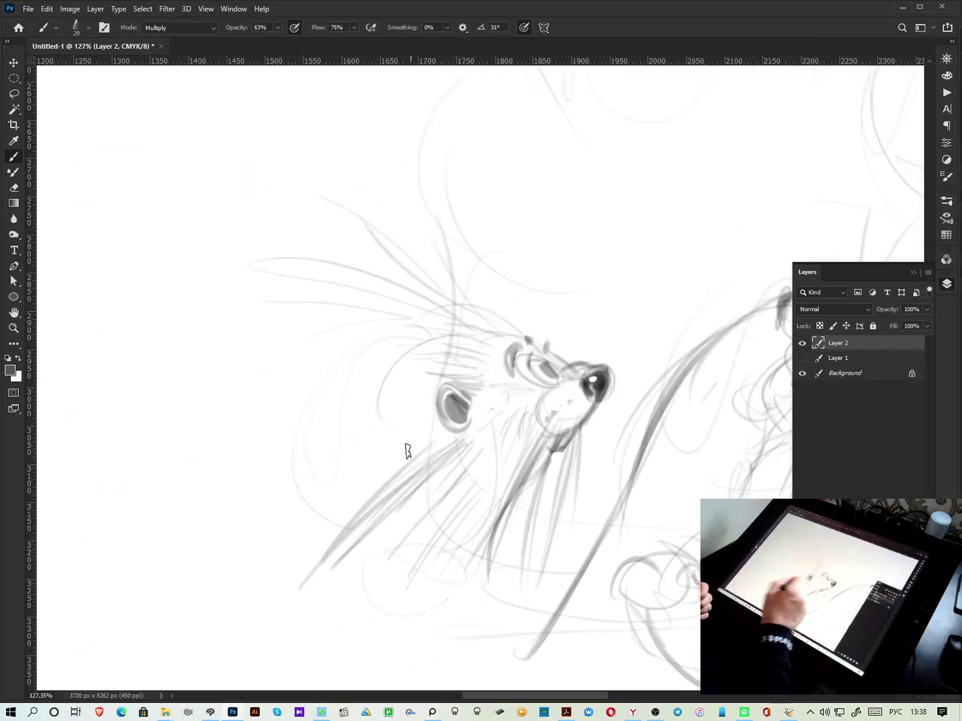
left_click_drag(276, 553, 413, 448)
left_click_drag(321, 416, 158, 509)
left_click_drag(291, 437, 175, 540)
left_click_drag(278, 454, 169, 586)
Fan long quills backward from the crown and around the ear of the animal's head
mouse_move(431, 348)
left_mouse_down()
mouse_move(241, 344)
mouse_move(267, 333)
mouse_move(270, 320)
left_mouse_up()
mouse_move(431, 321)
left_mouse_down()
mouse_move(284, 291)
mouse_move(317, 285)
mouse_move(368, 215)
left_mouse_up()
left_click_drag(441, 299, 384, 234)
mouse_move(430, 319)
left_mouse_down()
mouse_move(306, 260)
mouse_move(311, 344)
left_mouse_up()
left_click_drag(399, 352, 295, 378)
left_click_drag(401, 377, 284, 421)
left_click_drag(435, 344, 295, 388)
left_click_drag(384, 397, 294, 448)
mouse_move(423, 398)
left_mouse_down()
mouse_move(324, 465)
mouse_move(304, 506)
left_mouse_up()
Draw dense fur strokes on the animal's cheek and throat, darken the jawline, and clear the stray strokes below the chin
left_click_drag(466, 469, 387, 556)
mouse_move(487, 461)
left_mouse_down()
mouse_move(449, 526)
mouse_move(431, 509)
left_mouse_up()
mouse_move(473, 441)
left_mouse_down()
mouse_move(421, 496)
mouse_move(404, 444)
left_mouse_up()
mouse_move(514, 442)
left_mouse_down()
mouse_move(478, 528)
mouse_move(463, 502)
left_mouse_up()
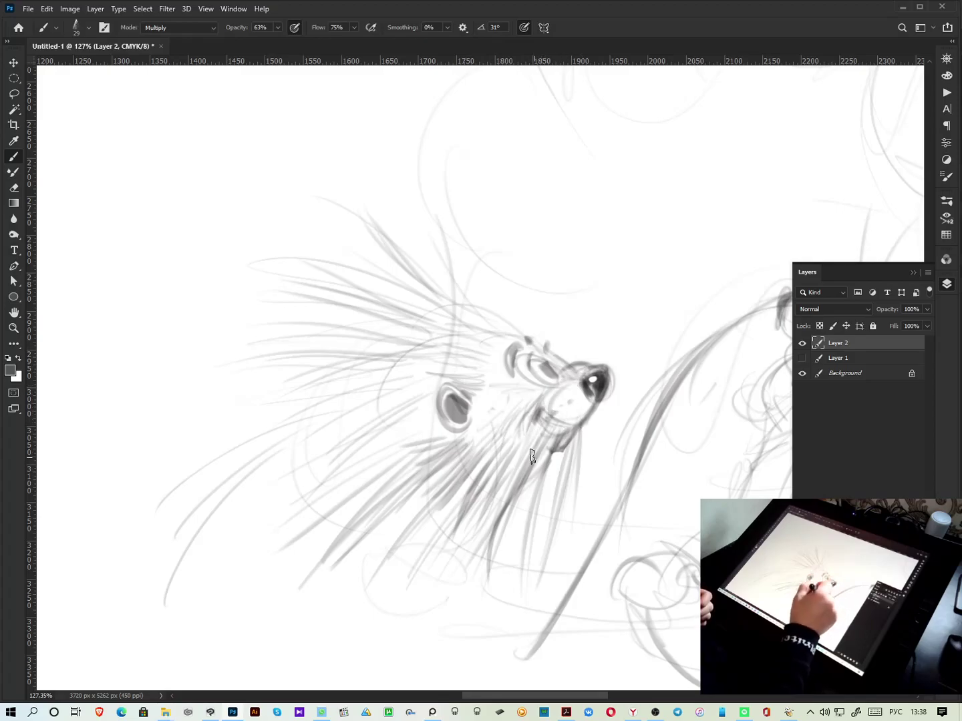
left_click_drag(560, 431, 518, 491)
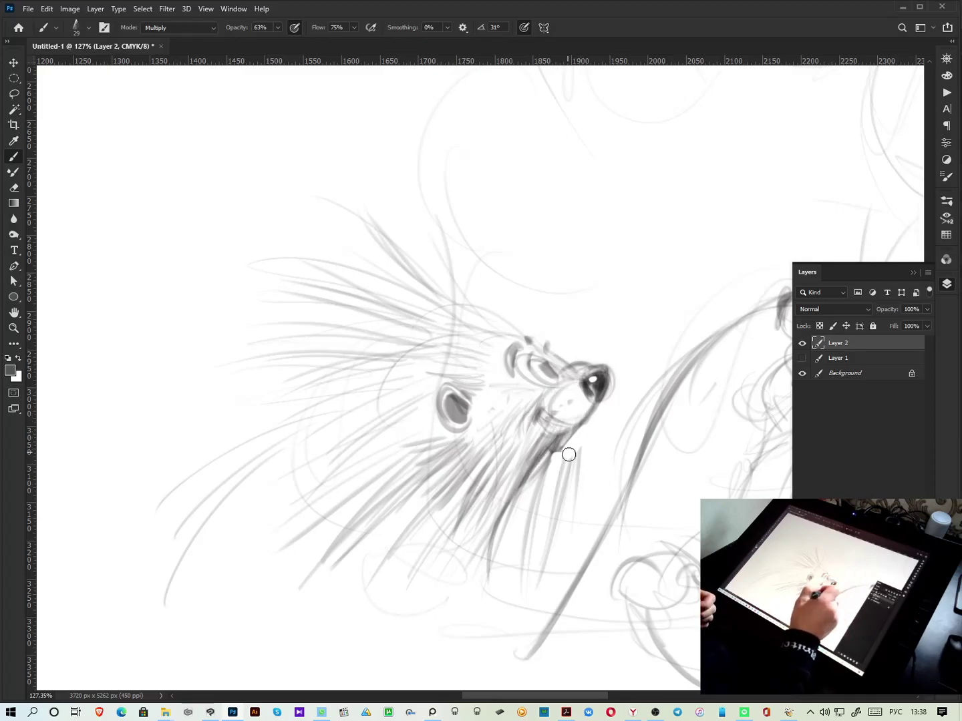
mouse_move(558, 453)
left_mouse_down()
mouse_move(536, 489)
mouse_move(599, 440)
mouse_move(547, 526)
mouse_move(537, 482)
left_mouse_up()
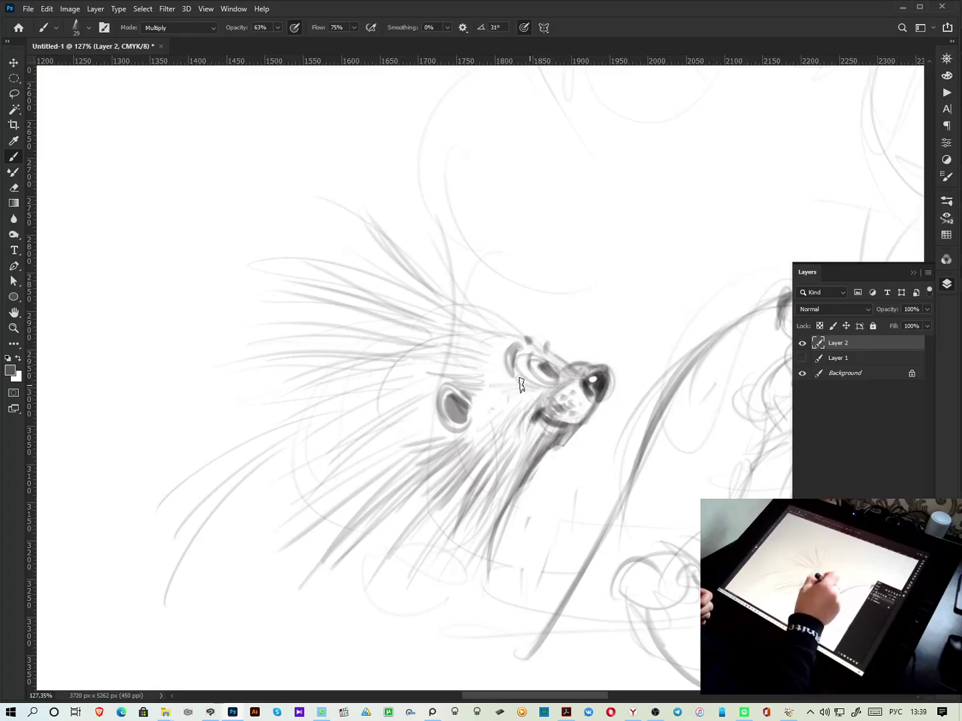
Reinforce the quills on the crown and back of the head with longer, darker strokes
left_click_drag(502, 344, 406, 219)
mouse_move(467, 314)
left_mouse_down()
mouse_move(387, 239)
mouse_move(434, 269)
mouse_move(322, 251)
left_mouse_up()
mouse_move(435, 315)
left_mouse_down()
mouse_move(307, 271)
mouse_move(424, 322)
mouse_move(207, 334)
mouse_move(425, 332)
mouse_move(221, 374)
left_mouse_up()
left_click_drag(354, 364, 266, 418)
left_click_drag(467, 338, 352, 381)
Darken the animal's ear and add more long quills sweeping back below it
mouse_move(454, 382)
left_mouse_down()
mouse_move(393, 362)
mouse_move(449, 392)
mouse_move(447, 430)
left_mouse_up()
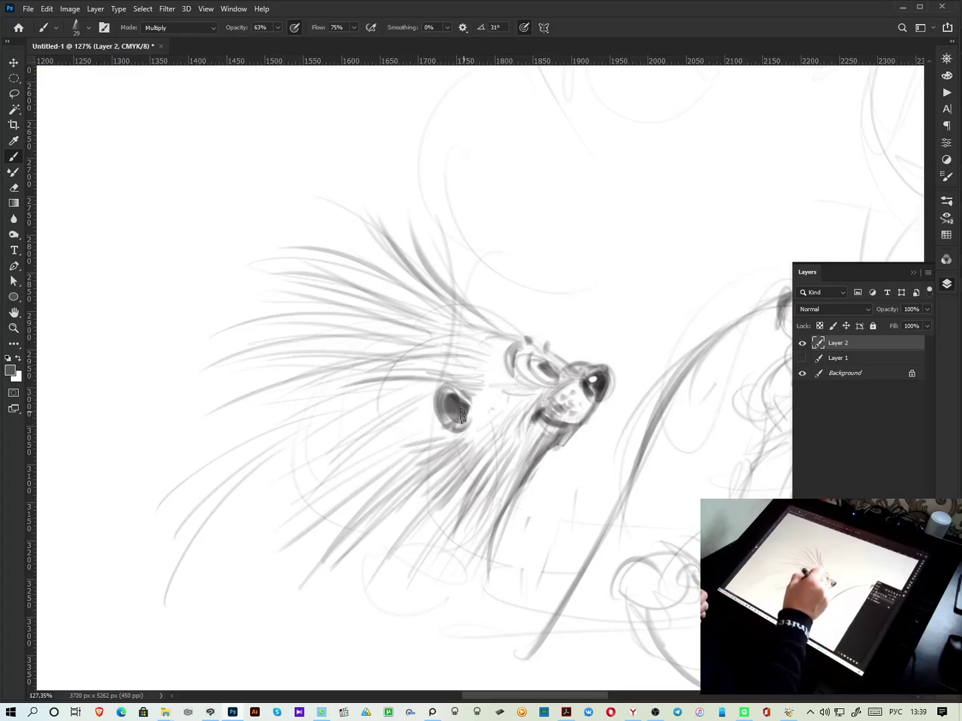
left_click_drag(430, 426, 258, 493)
left_click_drag(389, 410, 249, 473)
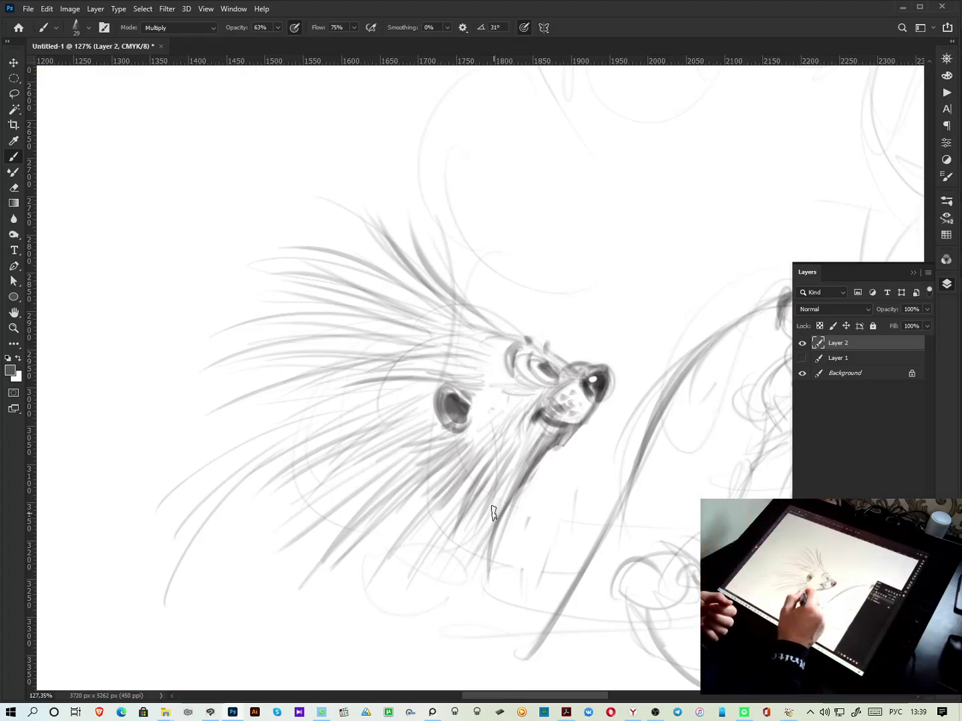
Sketch the quilled animal's front paw below its chest and darken the fur along the throat and chest
mouse_move(512, 553)
left_mouse_down()
mouse_move(499, 574)
mouse_move(479, 550)
mouse_move(520, 556)
mouse_move(507, 558)
mouse_move(518, 545)
mouse_move(521, 558)
mouse_move(509, 557)
mouse_move(496, 584)
left_mouse_up()
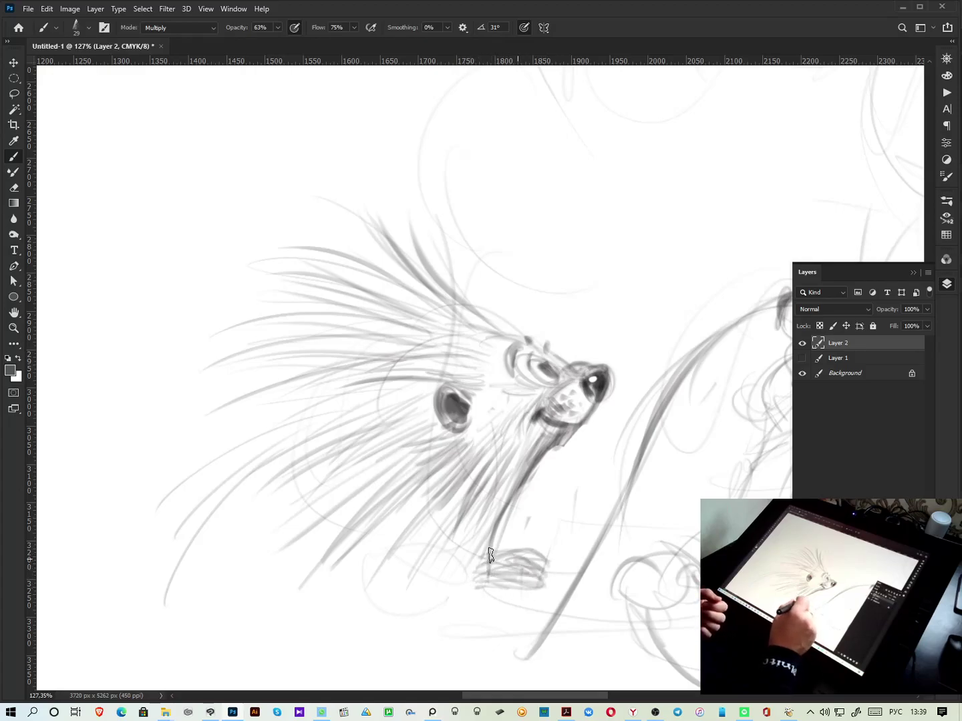
mouse_move(534, 563)
left_mouse_down()
mouse_move(497, 556)
mouse_move(458, 575)
mouse_move(490, 576)
mouse_move(454, 588)
left_mouse_up()
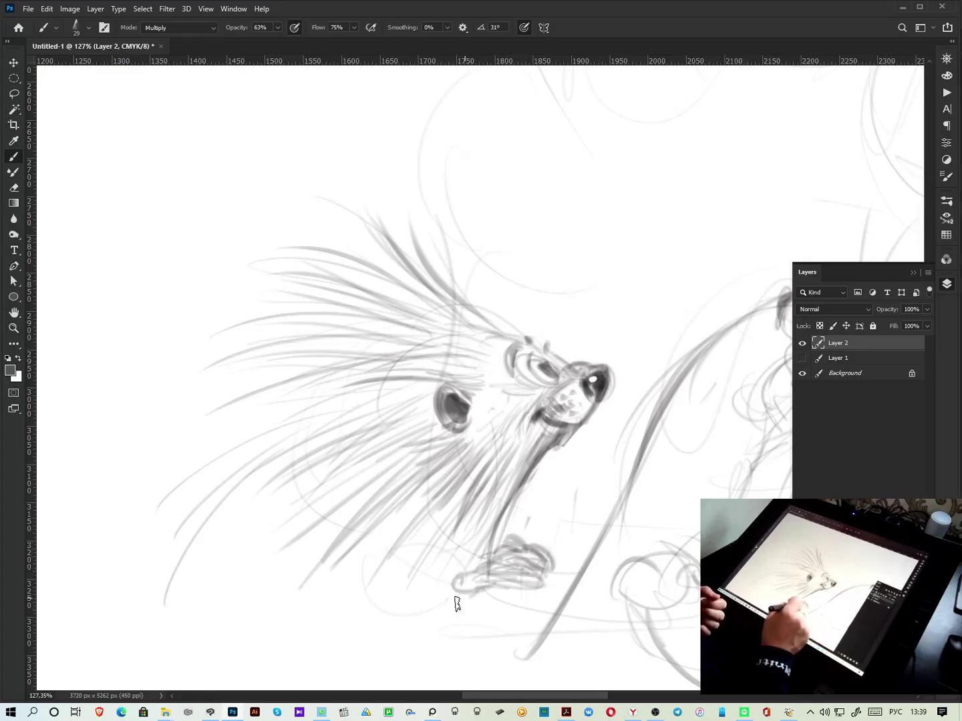
mouse_move(518, 497)
left_mouse_down()
mouse_move(480, 564)
mouse_move(455, 580)
left_mouse_up()
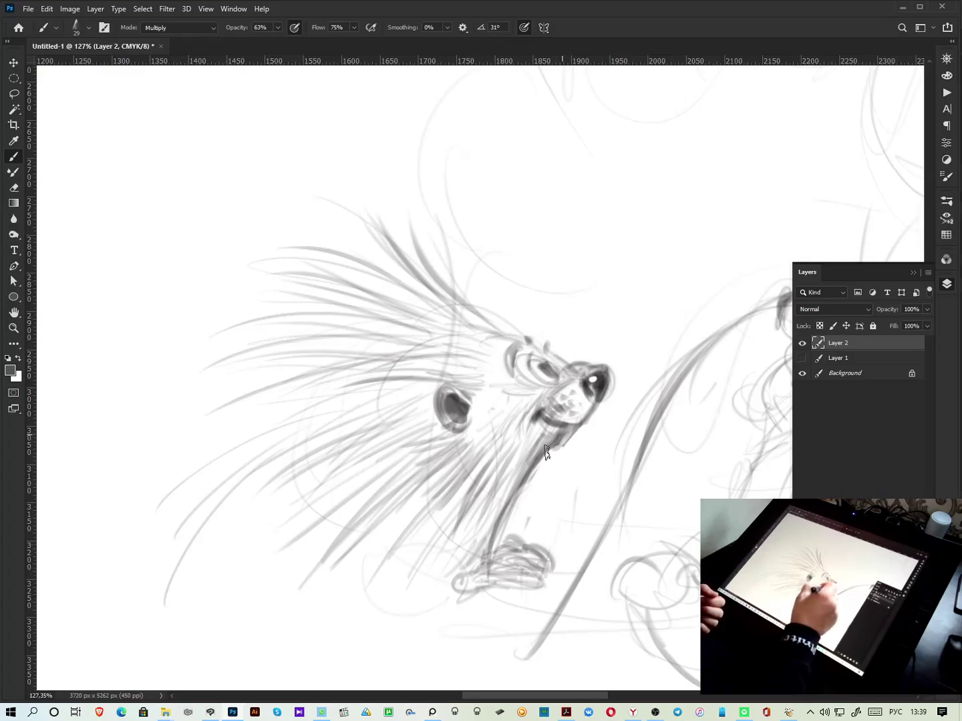
mouse_move(543, 453)
left_mouse_down()
mouse_move(493, 515)
mouse_move(521, 498)
mouse_move(489, 523)
mouse_move(498, 502)
mouse_move(415, 564)
mouse_move(501, 497)
left_mouse_up()
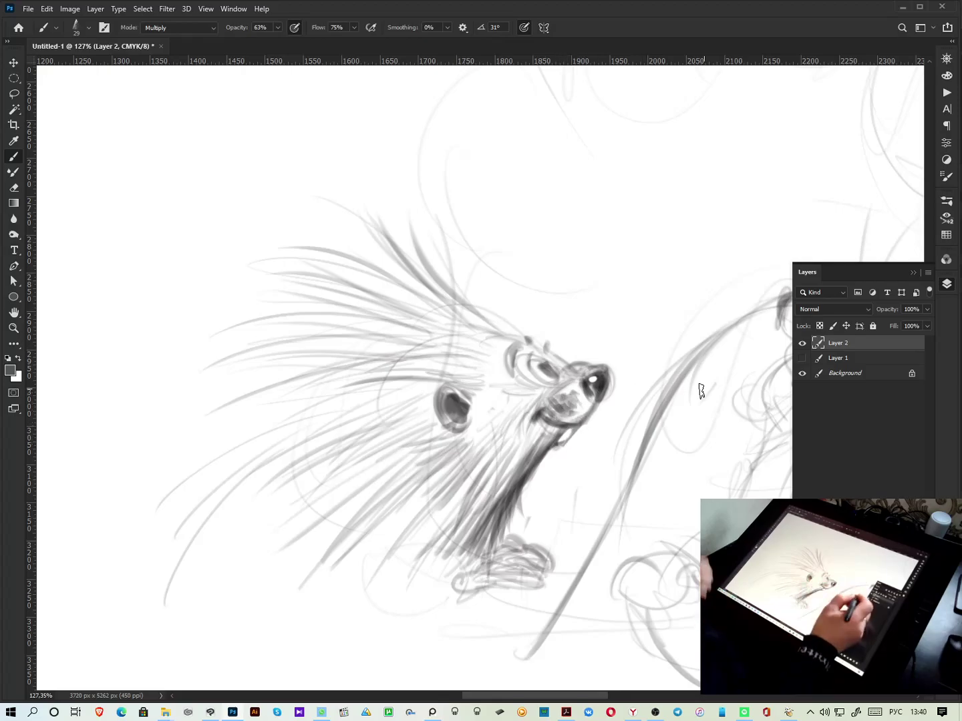
Review the three characters together in the overall composition and check the recording status in OBS
scroll(699, 389, "down", 5)
left_click_drag(558, 472, 348, 451)
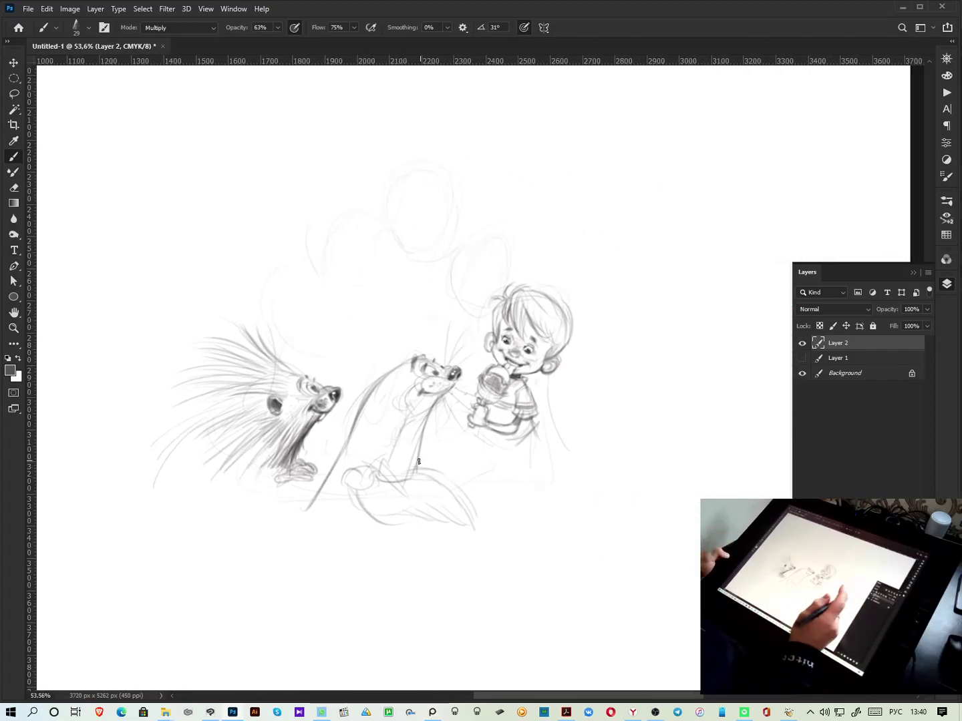
scroll(425, 455, "up", 5)
scroll(424, 455, "up", 2)
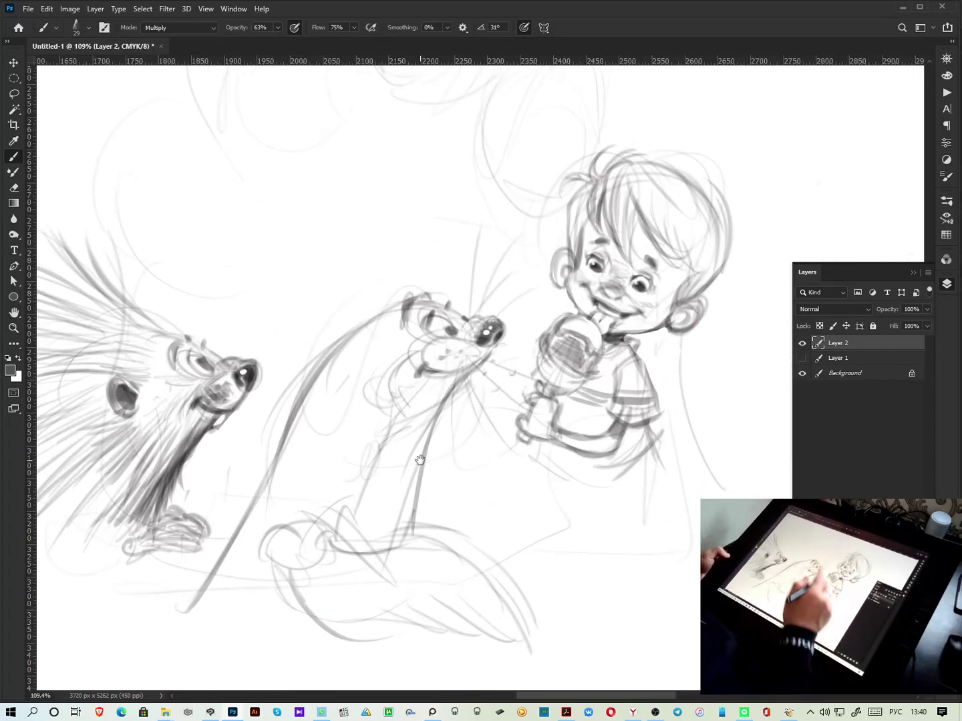
left_click_drag(222, 353, 279, 496)
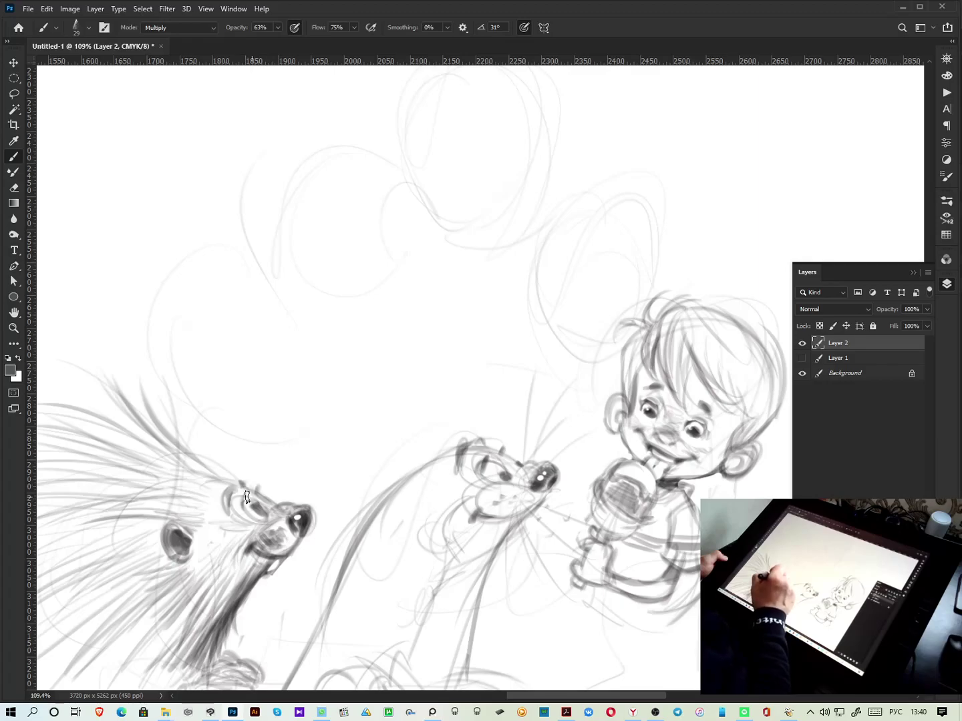
left_click_drag(215, 470, 151, 504)
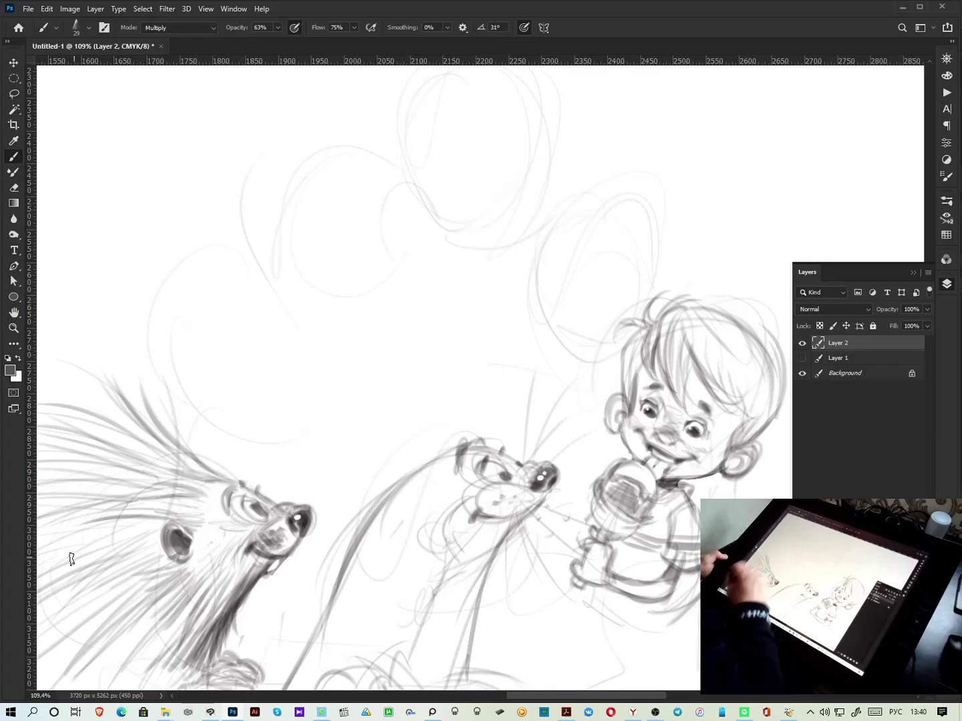
left_click(655, 712)
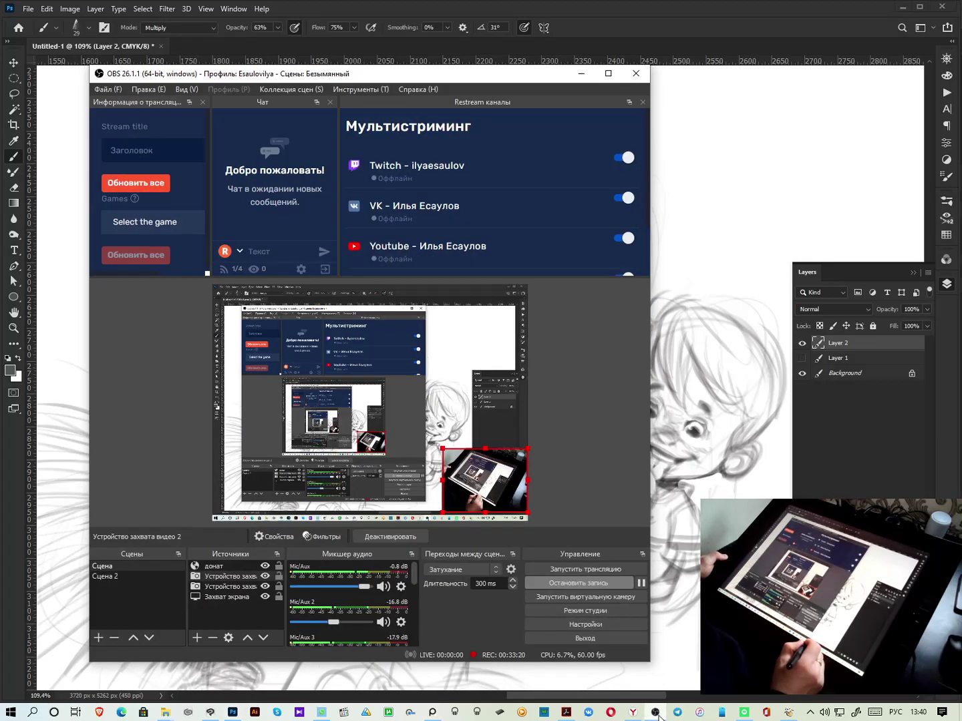
left_click(656, 712)
mouse_move(323, 493)
left_mouse_down()
mouse_move(415, 483)
mouse_move(356, 479)
mouse_move(182, 520)
left_mouse_up()
left_click_drag(330, 471, 204, 484)
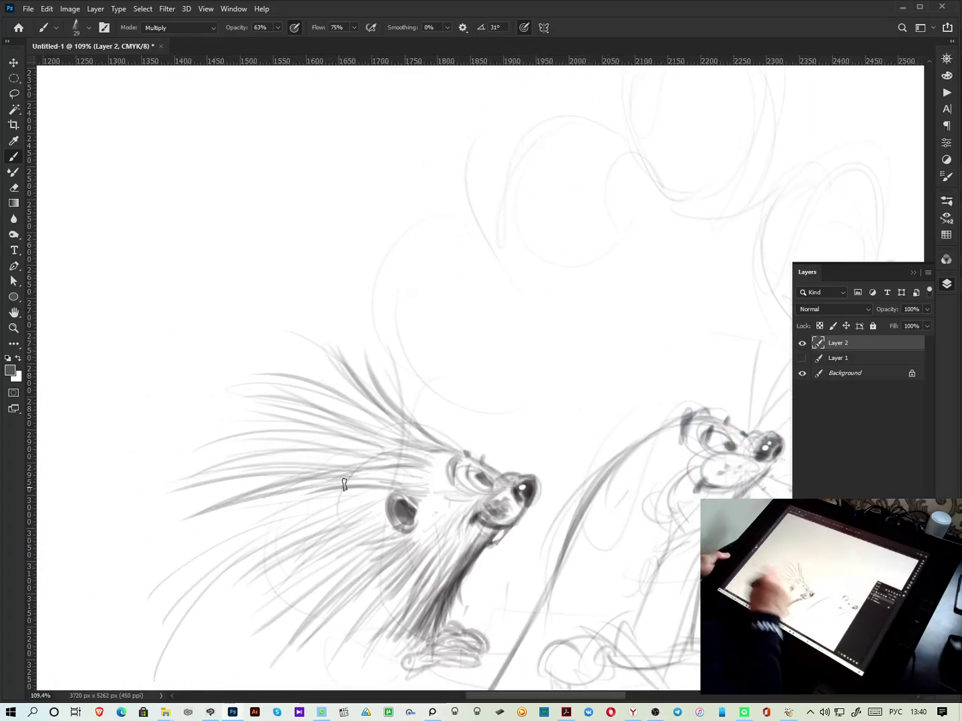
Reinforce the quilled animal's side quills and shade its front paw with darker, rounded toe strokes
left_click_drag(301, 491, 308, 423)
mouse_move(376, 438)
left_mouse_down()
mouse_move(268, 476)
mouse_move(181, 486)
left_mouse_up()
left_click_drag(472, 388, 402, 445)
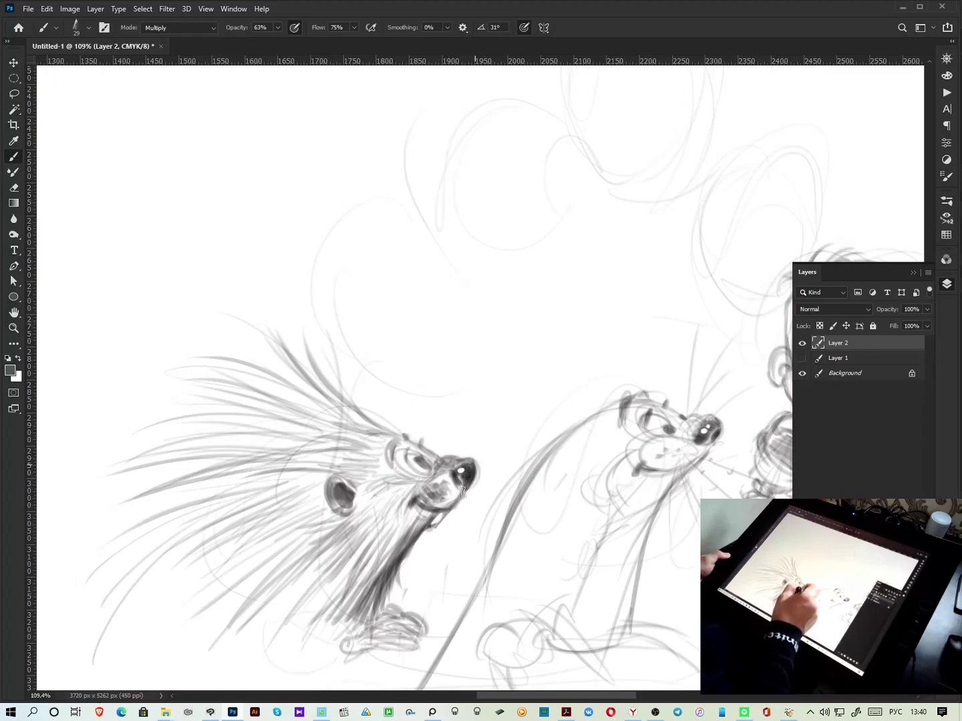
mouse_move(384, 622)
left_mouse_down()
mouse_move(464, 526)
mouse_move(420, 559)
mouse_move(495, 544)
mouse_move(464, 538)
mouse_move(488, 527)
mouse_move(467, 534)
mouse_move(482, 541)
mouse_move(501, 531)
mouse_move(495, 551)
mouse_move(466, 521)
left_mouse_up()
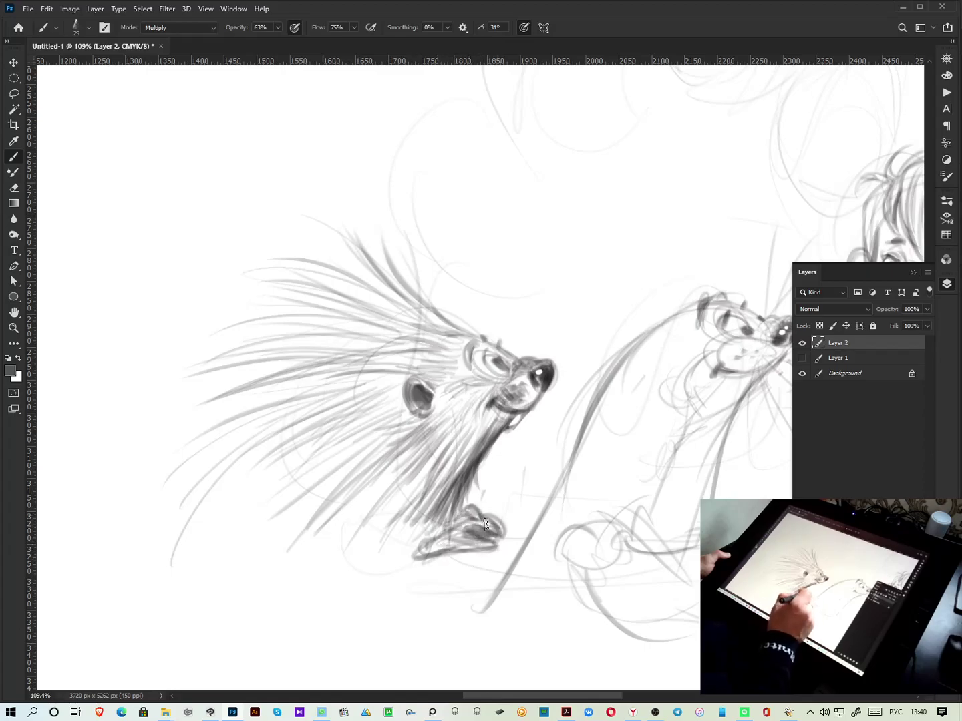
left_click_drag(501, 523, 498, 546)
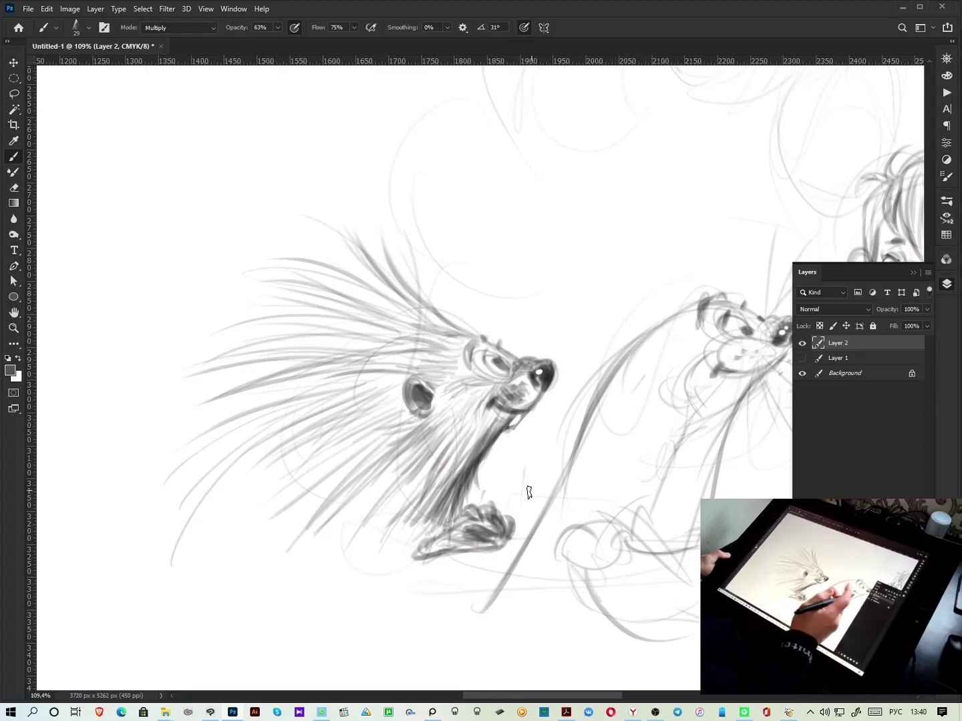
Draw the middle animal's small ear and hatch soft fur strokes over its head, cheek and neck
scroll(511, 438, "right", 5)
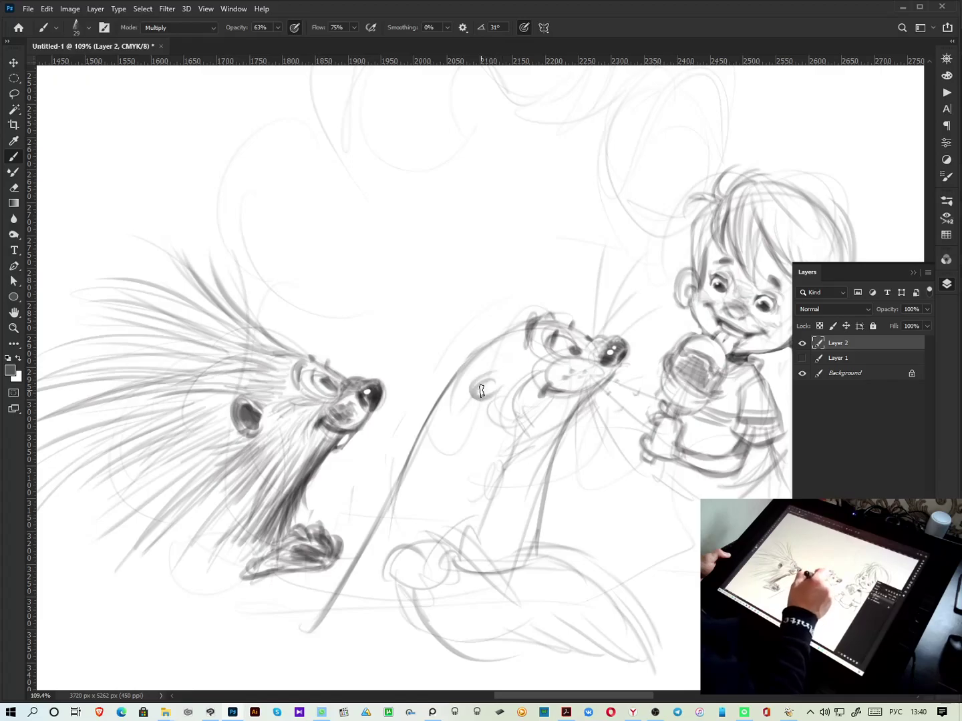
mouse_move(495, 386)
left_mouse_down()
mouse_move(477, 377)
mouse_move(490, 405)
left_mouse_up()
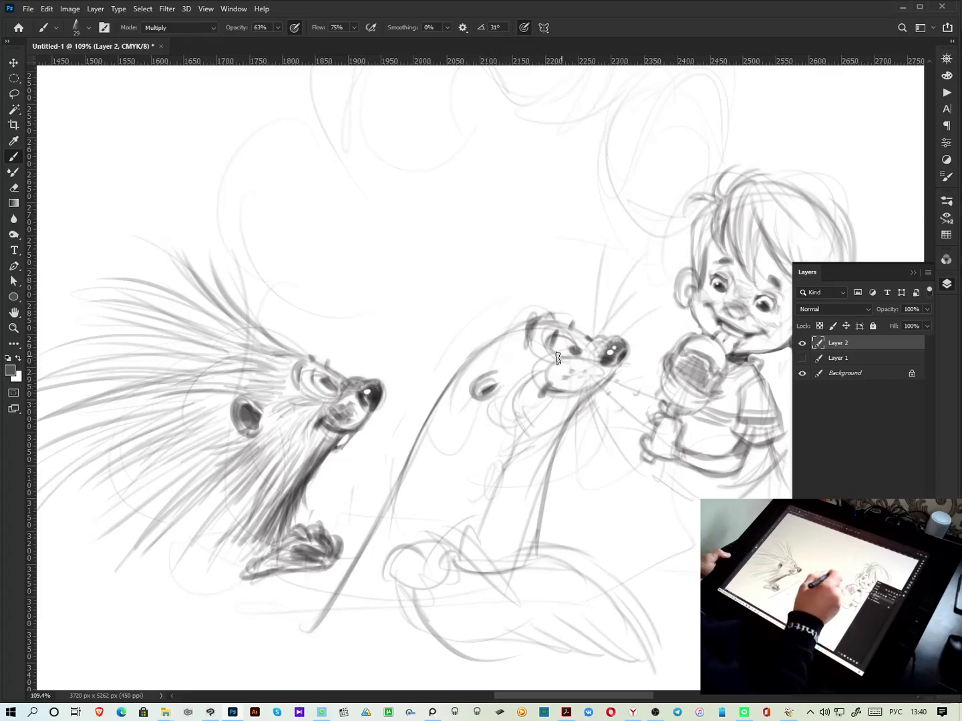
mouse_move(542, 372)
left_mouse_down()
mouse_move(502, 378)
mouse_move(526, 361)
mouse_move(493, 361)
mouse_move(525, 334)
left_mouse_up()
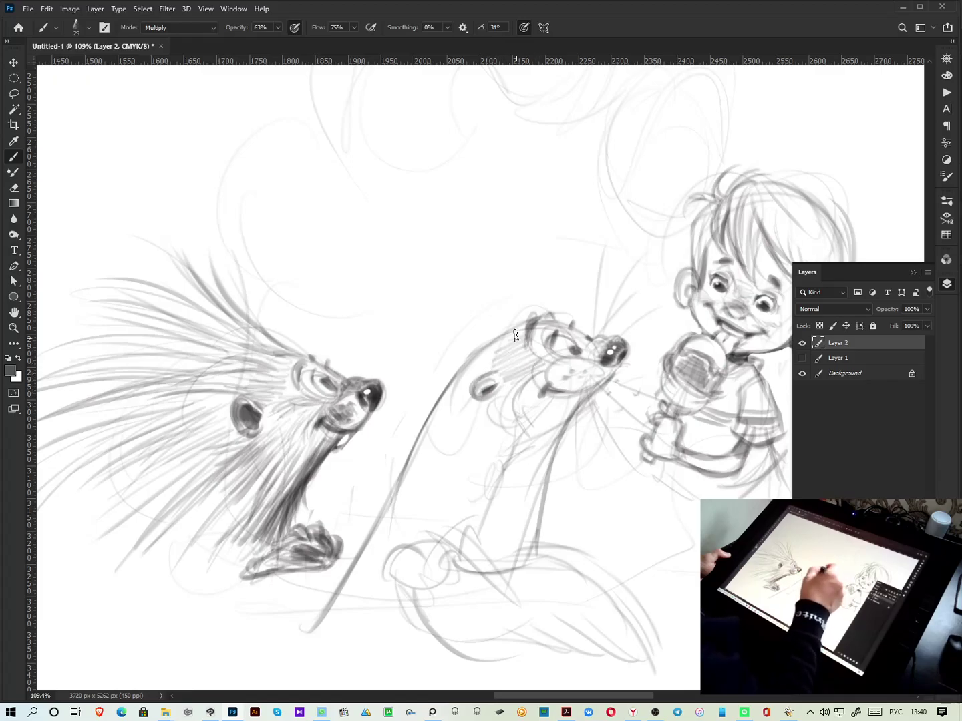
mouse_move(510, 408)
left_mouse_down()
mouse_move(489, 446)
mouse_move(499, 439)
mouse_move(479, 442)
mouse_move(503, 411)
mouse_move(462, 439)
mouse_move(486, 407)
mouse_move(461, 406)
left_mouse_up()
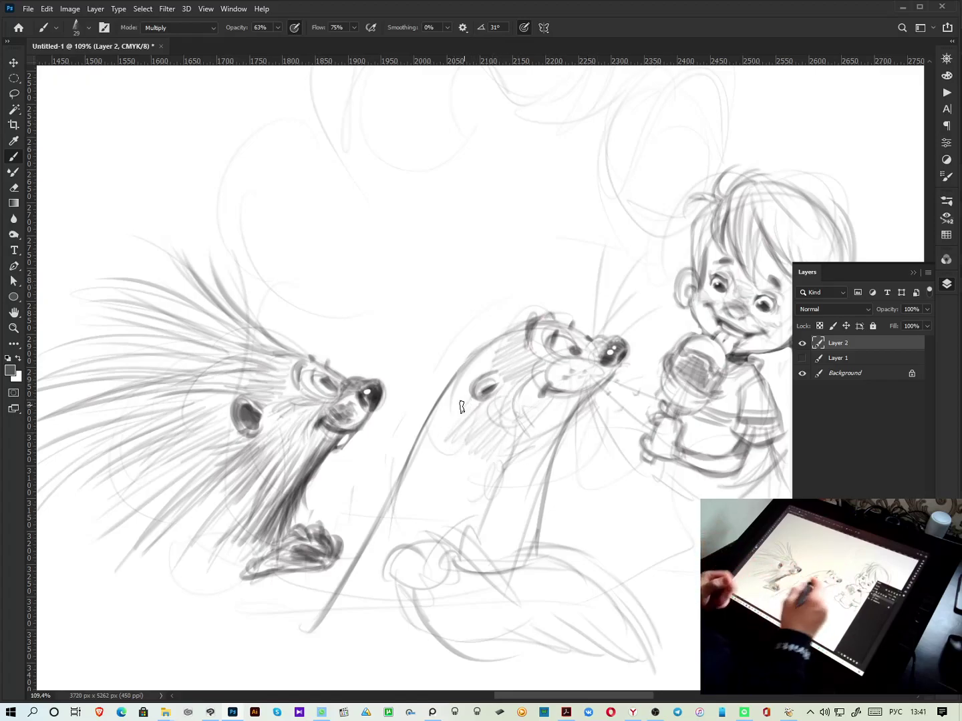
mouse_move(493, 472)
left_mouse_down()
mouse_move(501, 442)
mouse_move(466, 479)
mouse_move(484, 417)
mouse_move(436, 456)
mouse_move(436, 435)
mouse_move(467, 390)
mouse_move(433, 413)
mouse_move(478, 368)
mouse_move(504, 340)
left_mouse_up()
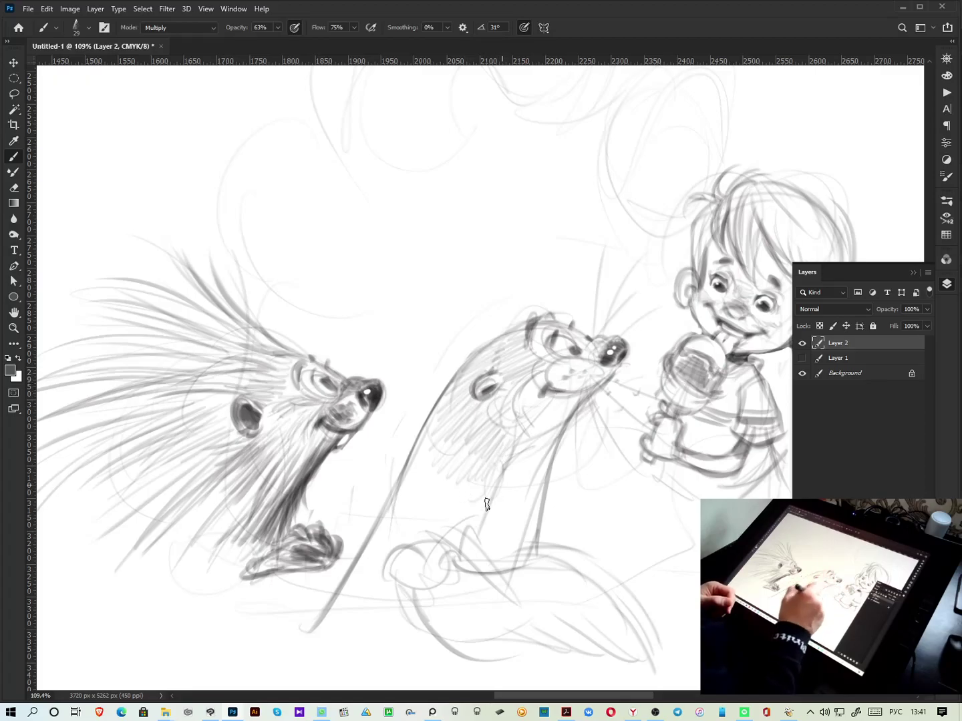
Sketch the middle animal's haunch with curved fur strokes above it and along its lower back
mouse_move(452, 553)
left_mouse_down()
mouse_move(436, 587)
mouse_move(425, 587)
mouse_move(444, 567)
mouse_move(409, 591)
mouse_move(432, 547)
mouse_move(391, 571)
mouse_move(418, 518)
mouse_move(435, 518)
mouse_move(459, 544)
mouse_move(442, 484)
mouse_move(464, 562)
left_mouse_up()
mouse_move(406, 629)
left_mouse_down()
mouse_move(414, 628)
mouse_move(377, 652)
left_mouse_up()
left_click_drag(549, 515, 545, 526)
mouse_move(494, 572)
left_mouse_down()
mouse_move(564, 575)
mouse_move(656, 645)
mouse_move(638, 659)
mouse_move(471, 658)
left_mouse_up()
Extend and shade the middle animal's pointed tail, darken its chest line, and hatch fur over its back and body
mouse_move(524, 562)
left_mouse_down()
mouse_move(647, 614)
mouse_move(614, 575)
mouse_move(678, 644)
left_mouse_up()
mouse_move(635, 599)
left_mouse_down()
mouse_move(617, 575)
mouse_move(604, 588)
mouse_move(610, 583)
left_mouse_up()
mouse_move(534, 565)
left_mouse_down()
mouse_move(564, 558)
mouse_move(639, 607)
left_mouse_up()
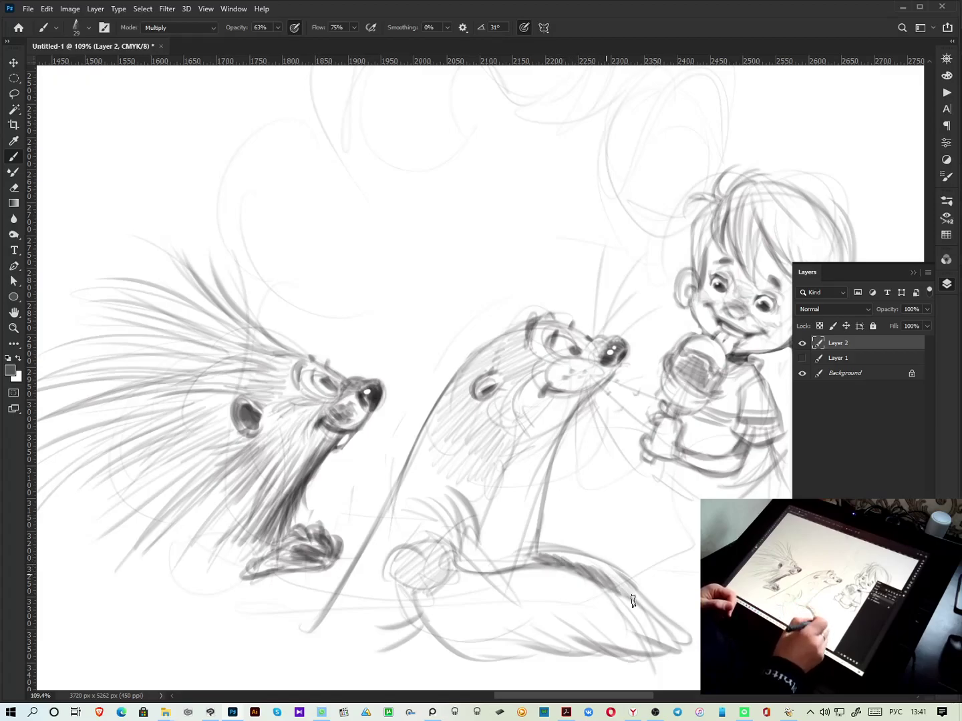
left_click_drag(561, 442, 538, 547)
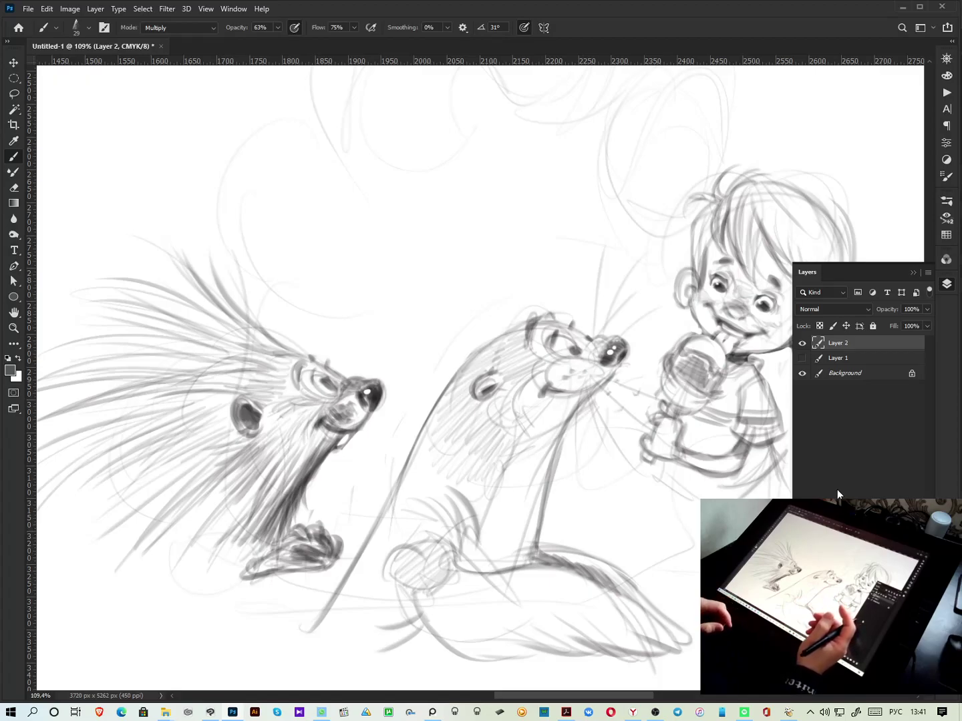
mouse_move(408, 527)
left_mouse_down()
mouse_move(378, 519)
mouse_move(427, 465)
mouse_move(394, 529)
mouse_move(455, 477)
mouse_move(424, 527)
mouse_move(457, 498)
mouse_move(472, 508)
mouse_move(453, 562)
mouse_move(481, 502)
mouse_move(487, 554)
mouse_move(473, 569)
mouse_move(481, 526)
mouse_move(417, 610)
mouse_move(568, 605)
mouse_move(547, 614)
mouse_move(545, 604)
mouse_move(493, 634)
mouse_move(488, 624)
mouse_move(513, 600)
mouse_move(466, 622)
mouse_move(468, 587)
mouse_move(375, 614)
mouse_move(347, 579)
mouse_move(374, 554)
mouse_move(335, 621)
mouse_move(384, 599)
mouse_move(366, 645)
left_mouse_up()
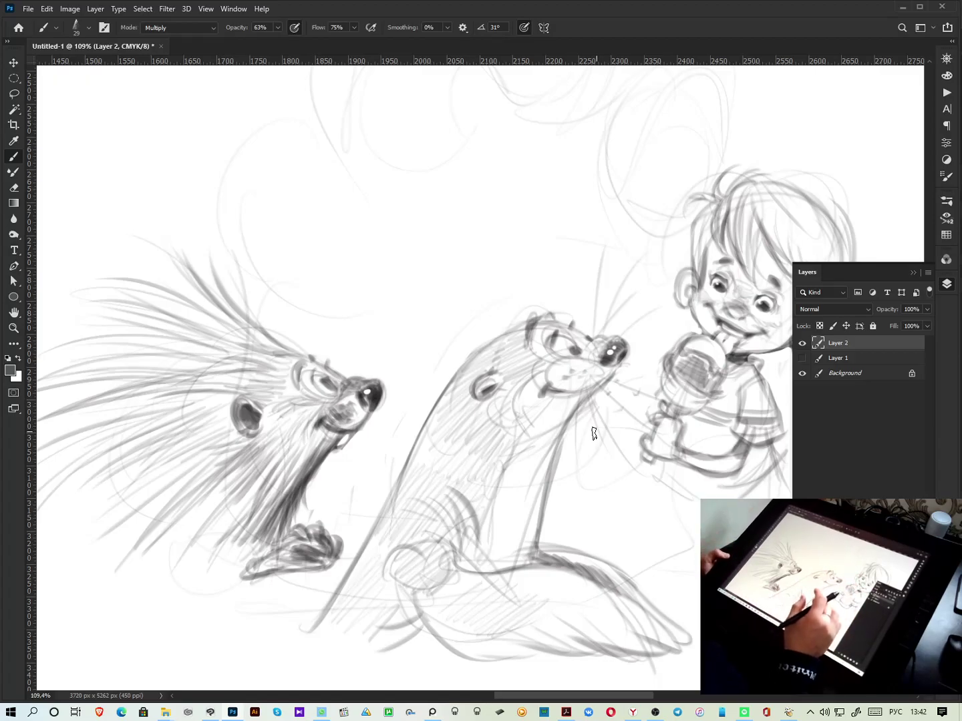
Strengthen the hair beside the boy's temple and the hair strokes above his far ear
mouse_move(629, 425)
left_mouse_down()
mouse_move(561, 474)
mouse_move(523, 569)
left_mouse_up()
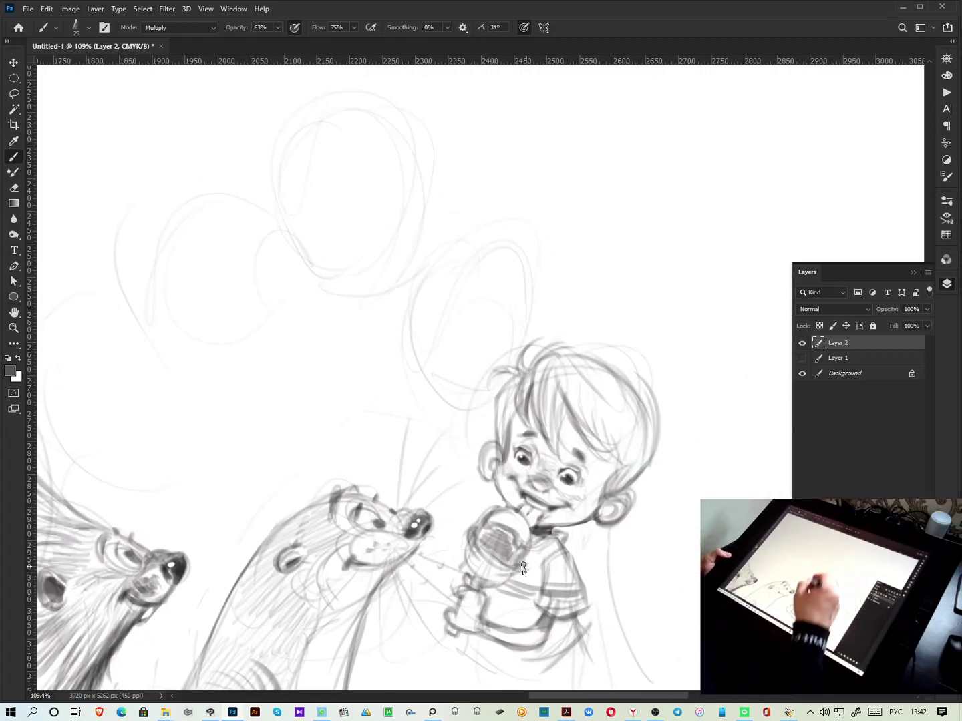
mouse_move(500, 416)
left_mouse_down()
mouse_move(498, 461)
mouse_move(486, 474)
mouse_move(487, 466)
left_mouse_up()
mouse_move(602, 511)
left_mouse_down()
mouse_move(622, 502)
mouse_move(614, 497)
left_mouse_up()
Sketch an explanatory graph with two axes and wavy curves on the blank canvas beside the boy, and clear it
mouse_move(660, 432)
left_mouse_down()
mouse_move(515, 565)
mouse_move(501, 620)
left_mouse_up()
left_click_drag(527, 140, 730, 440)
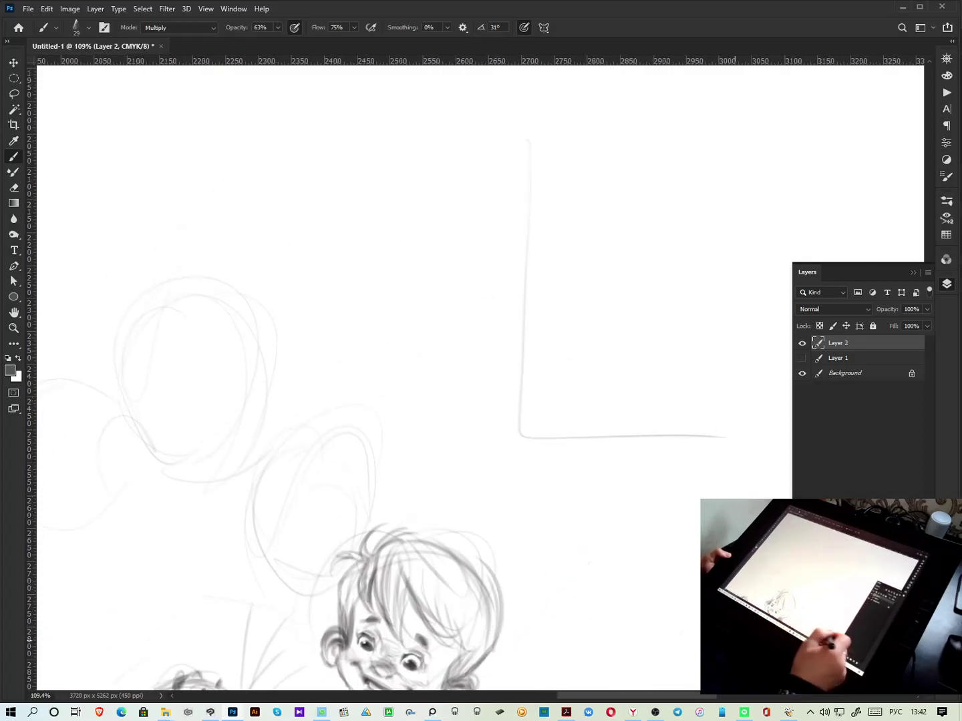
mouse_move(522, 410)
left_mouse_down()
mouse_move(575, 332)
mouse_move(532, 347)
mouse_move(582, 342)
left_mouse_up()
mouse_move(579, 344)
left_mouse_down()
mouse_move(575, 423)
mouse_move(586, 412)
mouse_move(604, 422)
mouse_move(635, 277)
mouse_move(683, 189)
mouse_move(678, 399)
left_mouse_up()
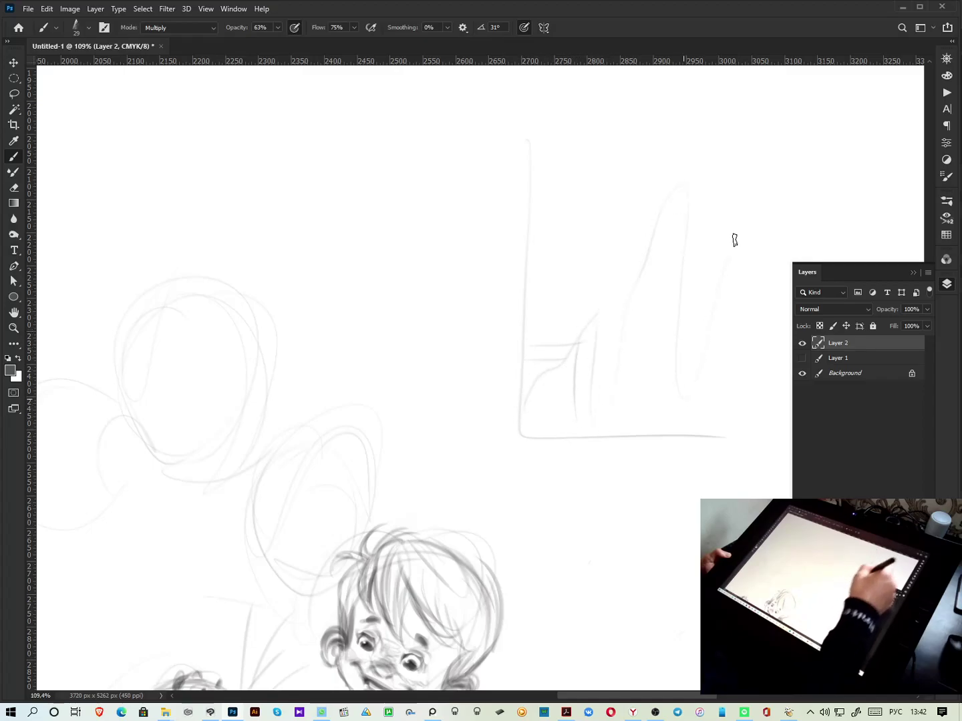
left_click_drag(591, 343, 775, 171)
left_click_drag(744, 236, 694, 394)
left_click_drag(616, 213, 609, 432)
mouse_move(509, 200)
left_mouse_down()
mouse_move(501, 498)
mouse_move(787, 467)
left_mouse_up()
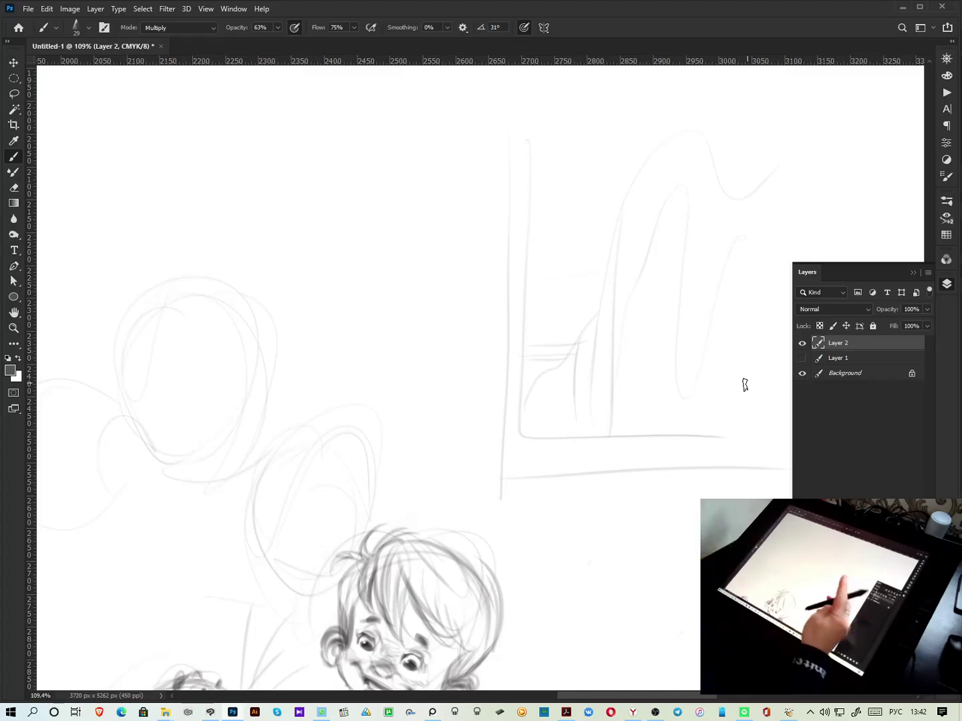
mouse_move(515, 135)
left_mouse_down()
mouse_move(507, 194)
mouse_move(526, 190)
mouse_move(508, 260)
mouse_move(521, 309)
mouse_move(501, 399)
mouse_move(527, 356)
mouse_move(527, 389)
mouse_move(497, 499)
mouse_move(526, 462)
mouse_move(558, 453)
mouse_move(571, 468)
mouse_move(605, 453)
mouse_move(624, 466)
mouse_move(688, 430)
mouse_move(662, 481)
mouse_move(749, 434)
mouse_move(739, 469)
mouse_move(773, 475)
mouse_move(742, 436)
mouse_move(661, 464)
mouse_move(575, 470)
mouse_move(555, 447)
mouse_move(579, 400)
mouse_move(637, 340)
mouse_move(617, 334)
mouse_move(545, 386)
mouse_move(560, 339)
mouse_move(617, 316)
mouse_move(610, 411)
mouse_move(610, 358)
mouse_move(594, 308)
mouse_move(600, 269)
mouse_move(626, 210)
mouse_move(673, 215)
mouse_move(663, 136)
mouse_move(684, 267)
mouse_move(683, 403)
mouse_move(712, 314)
mouse_move(774, 195)
mouse_move(747, 193)
mouse_move(722, 173)
mouse_move(778, 196)
left_mouse_up()
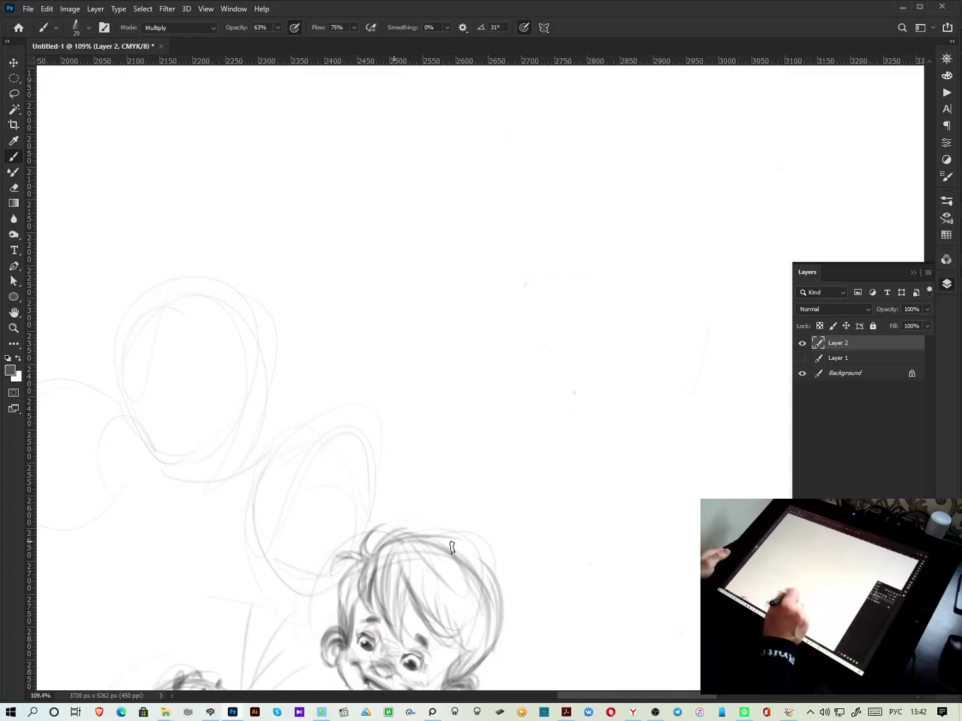
Darken the back contour and crown of the boy's hair and add flowing strands across the fringe
left_click_drag(490, 581, 460, 680)
left_click_drag(493, 618, 470, 667)
left_click_drag(494, 567, 481, 624)
mouse_move(381, 546)
left_mouse_down()
mouse_move(434, 532)
mouse_move(493, 586)
mouse_move(481, 653)
left_mouse_up()
mouse_move(366, 560)
left_mouse_down()
mouse_move(334, 610)
mouse_move(333, 632)
mouse_move(377, 554)
left_mouse_up()
left_click_drag(449, 501, 434, 561)
mouse_move(441, 513)
left_mouse_down()
mouse_move(474, 540)
mouse_move(458, 512)
mouse_move(505, 534)
left_mouse_up()
left_click_drag(511, 550, 488, 543)
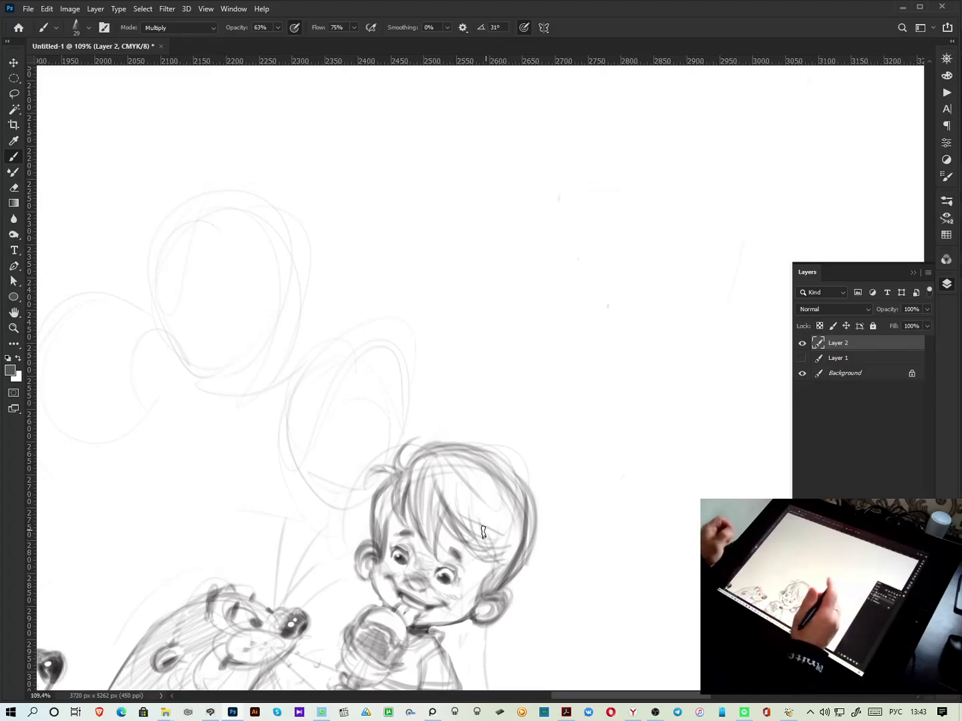
Redefine the boy's fingers around the ice cream and sketch short contour lines between his hand and the animal's muzzle
left_click_drag(410, 507, 610, 409)
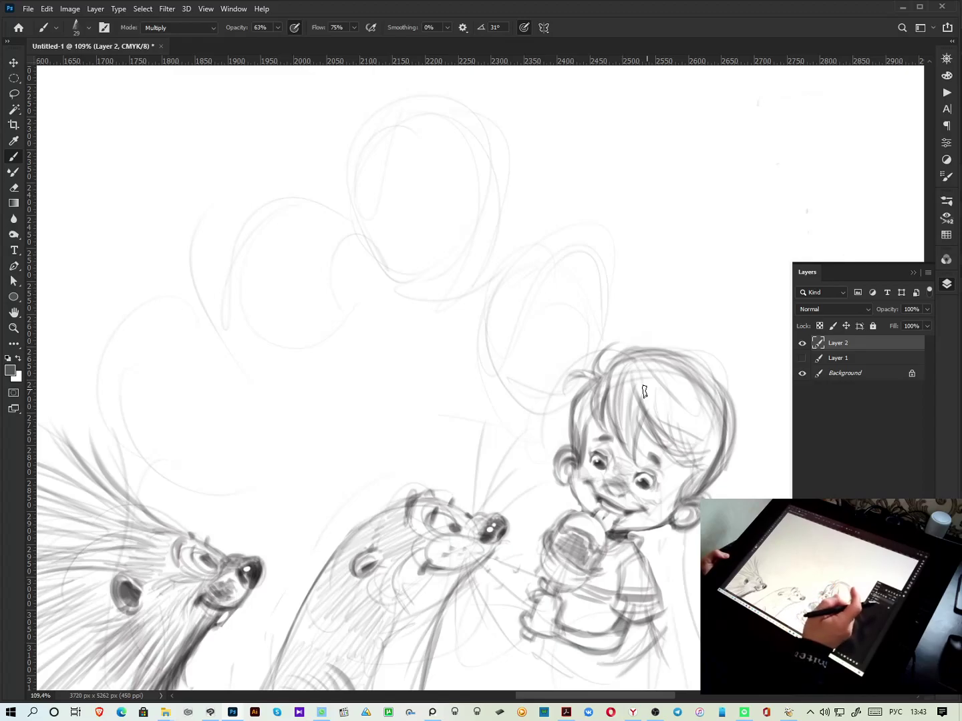
scroll(531, 521, "down", 3)
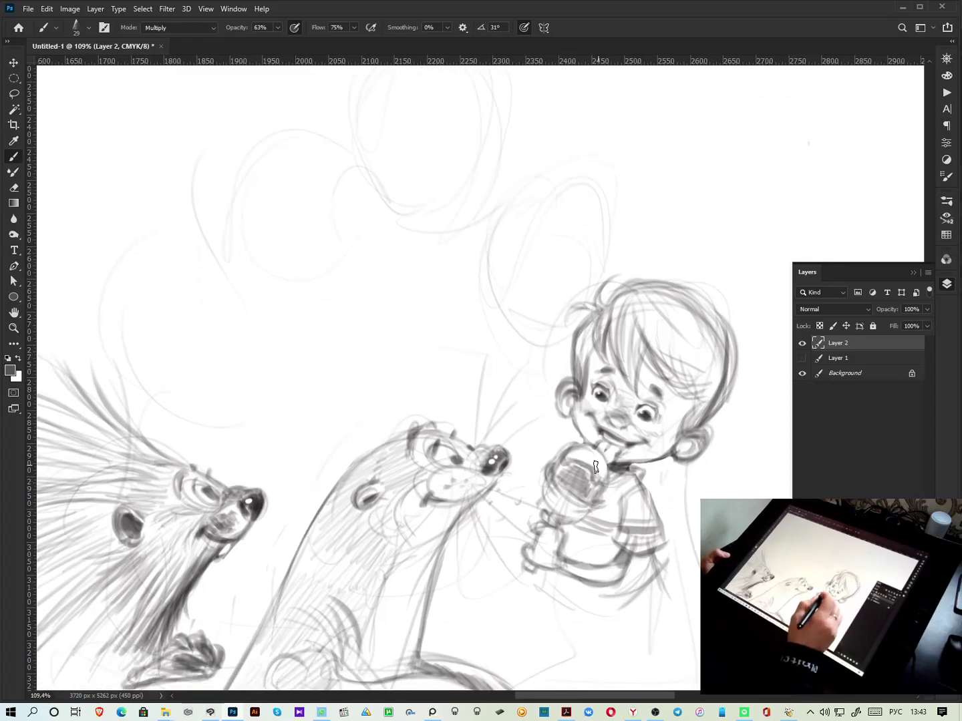
mouse_move(533, 521)
left_mouse_down()
mouse_move(529, 539)
mouse_move(511, 546)
left_mouse_up()
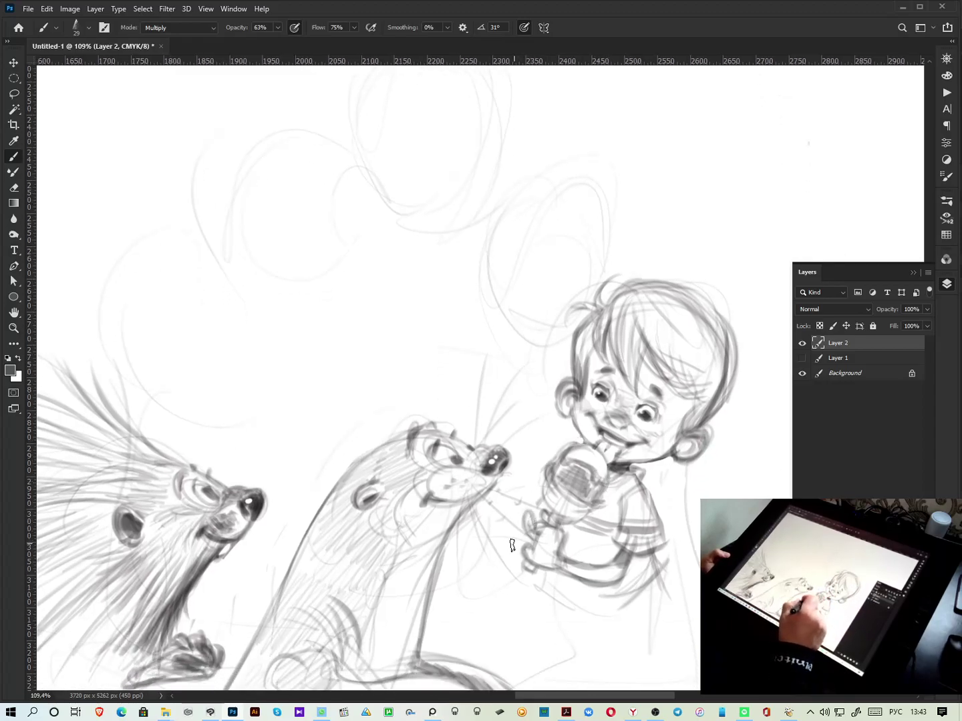
mouse_move(548, 476)
left_mouse_down()
mouse_move(506, 500)
mouse_move(516, 526)
left_mouse_up()
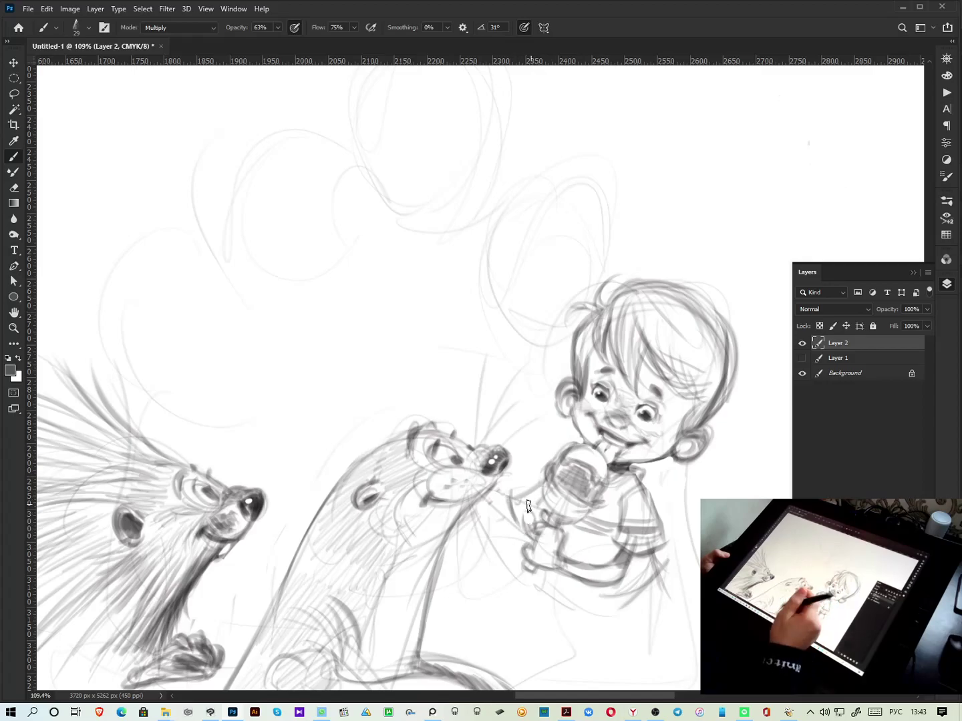
Switch to a blue Normal-mode brush at 84% opacity, paint two bands below the middle animal's muzzle, and show the color wheel
right_click(472, 507)
double_click(496, 495)
left_click_drag(461, 517, 511, 497)
left_click(948, 75)
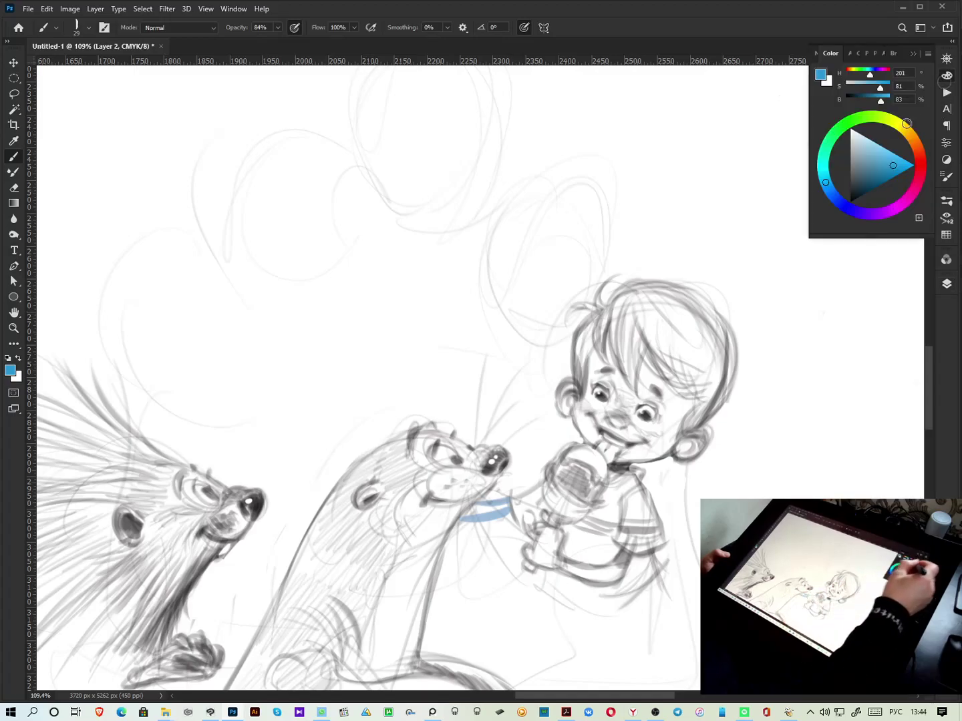
With a size 15 brush, draw blue and sampled-grey curls behind the middle animal's head and outline the blue bands in grey
right_click(682, 198)
left_click_drag(682, 198, 660, 201)
left_click(384, 442)
mouse_move(385, 442)
left_mouse_down()
mouse_move(360, 443)
mouse_move(376, 443)
mouse_move(357, 457)
mouse_move(380, 442)
mouse_move(353, 463)
left_mouse_up()
left_click(397, 461, "alt")
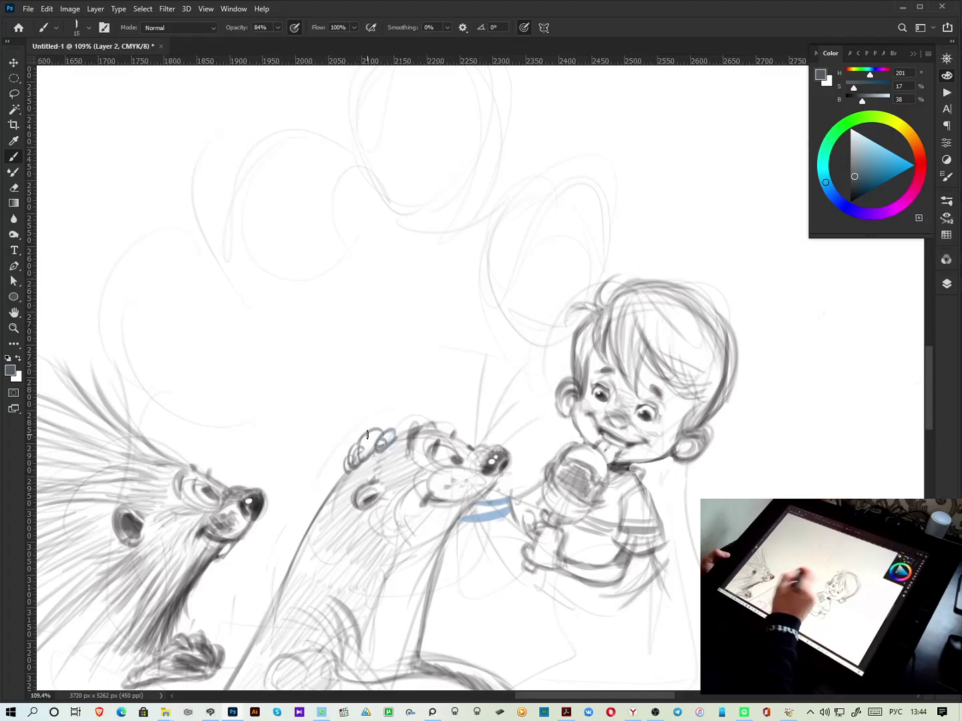
left_click_drag(363, 459, 381, 438)
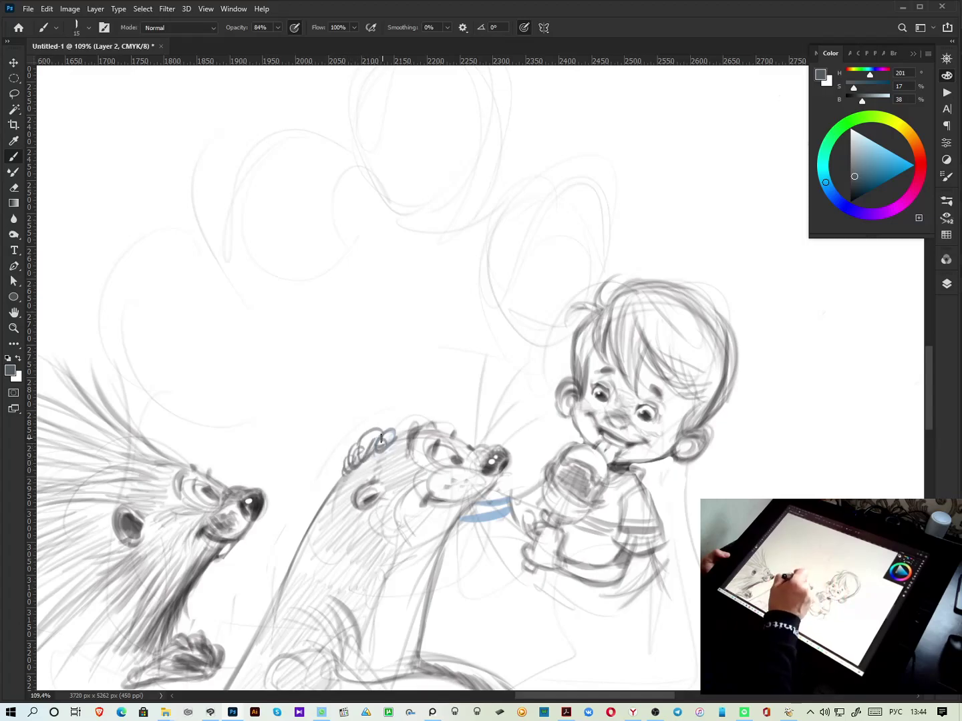
mouse_move(462, 520)
left_mouse_down()
mouse_move(529, 490)
mouse_move(524, 555)
left_mouse_up()
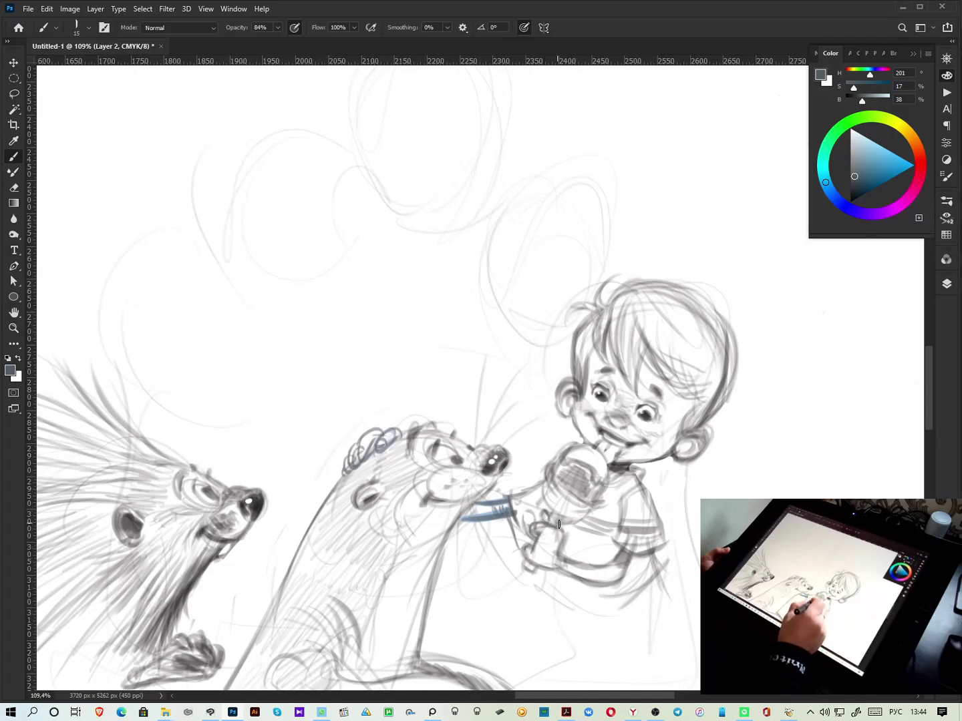
Strengthen the ice cream cone and the boy's forearm contours, adding short strokes under his arm and beside the blue bands
mouse_move(559, 515)
left_mouse_down()
mouse_move(549, 510)
mouse_move(607, 501)
left_mouse_up()
left_click_drag(555, 471, 512, 501)
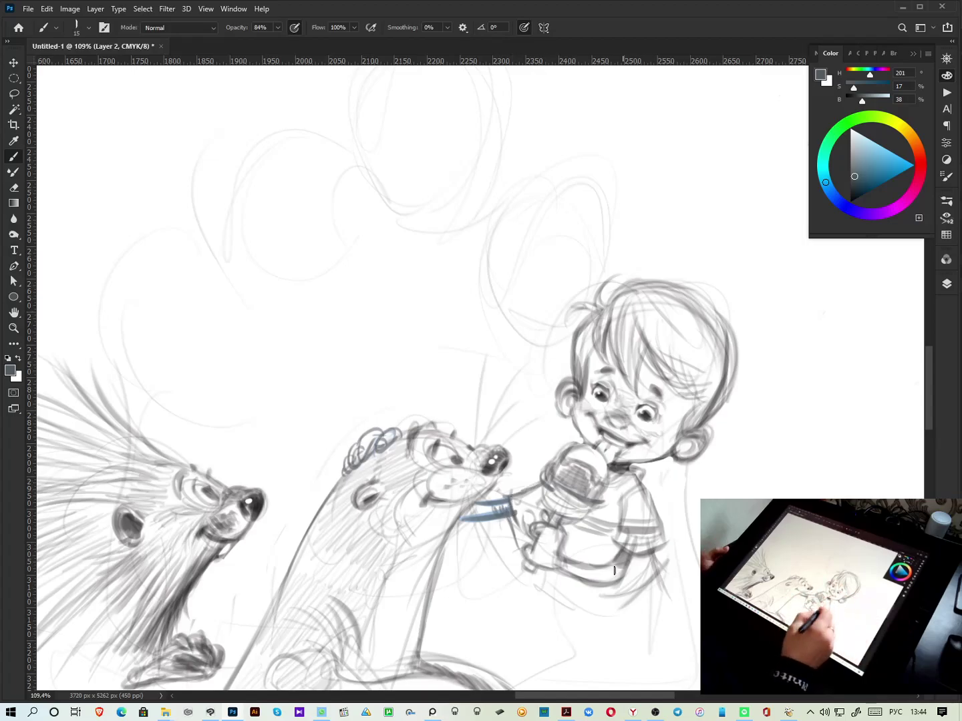
left_click_drag(543, 580, 585, 597)
left_click_drag(507, 517, 511, 551)
right_click(509, 548)
left_click(509, 549)
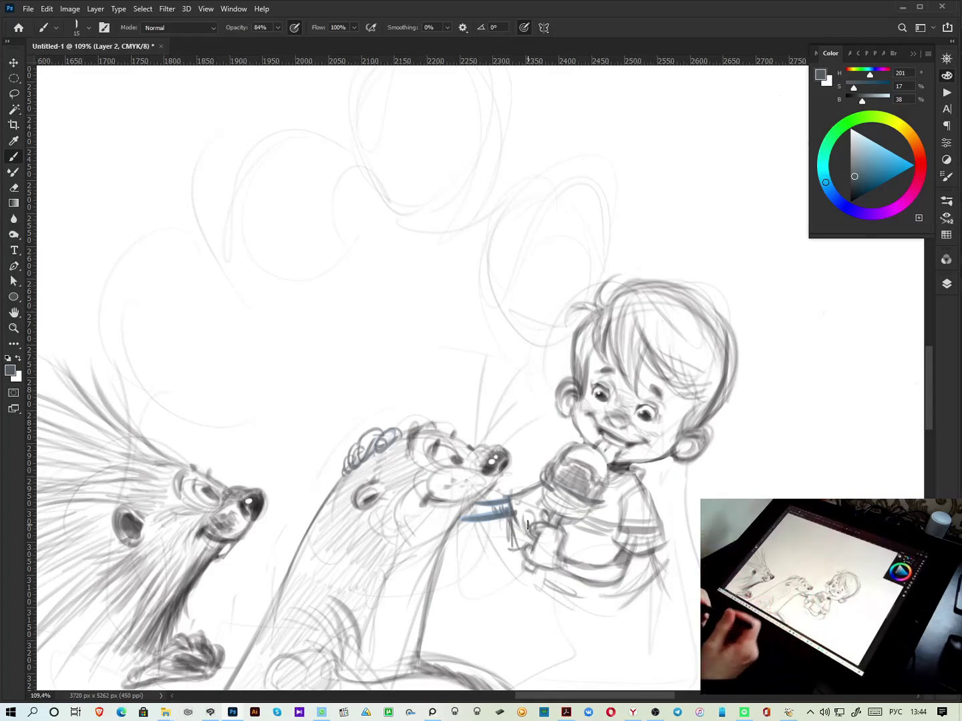
Rough in the boy's lower torso and crossed legs beneath his arms with loose overlapping curves and short folds
mouse_move(564, 613)
left_mouse_down()
mouse_move(652, 595)
mouse_move(664, 635)
left_mouse_up()
mouse_move(541, 581)
left_mouse_down()
mouse_move(520, 609)
mouse_move(496, 612)
mouse_move(573, 643)
mouse_move(568, 660)
left_mouse_up()
mouse_move(544, 611)
left_mouse_down()
mouse_move(523, 506)
mouse_move(520, 530)
left_mouse_up()
mouse_move(526, 517)
left_mouse_down()
mouse_move(491, 513)
mouse_move(569, 577)
mouse_move(593, 574)
mouse_move(671, 539)
mouse_move(654, 481)
left_mouse_up()
left_click_drag(571, 539, 546, 553)
left_click_drag(474, 553, 556, 623)
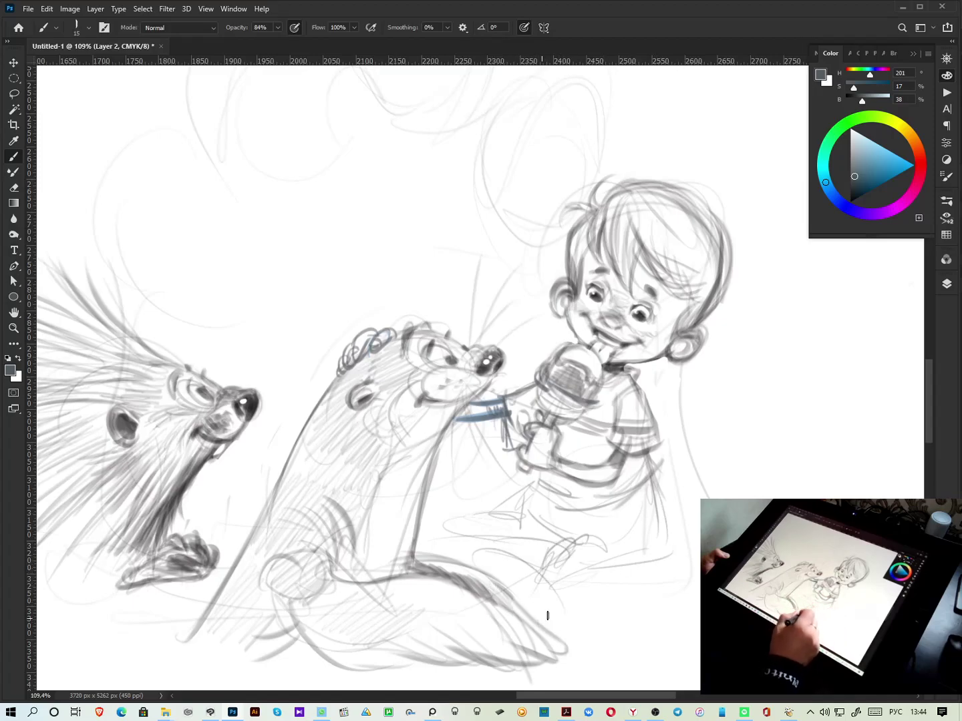
mouse_move(569, 567)
left_mouse_down()
mouse_move(640, 545)
mouse_move(573, 549)
mouse_move(597, 557)
mouse_move(646, 545)
left_mouse_up()
mouse_move(542, 580)
left_mouse_down()
mouse_move(507, 538)
mouse_move(471, 527)
left_mouse_up()
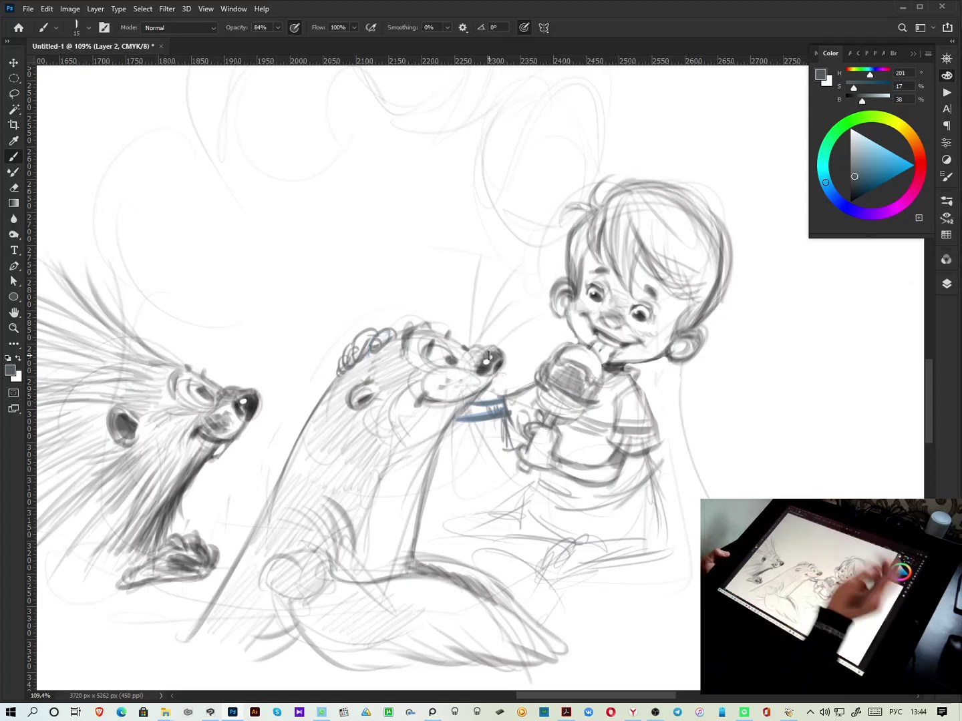
Add curved contour and hatching strokes beneath the middle animal's front paw and along its lower belly
mouse_move(414, 558)
left_mouse_down()
mouse_move(377, 581)
mouse_move(384, 564)
mouse_move(356, 576)
mouse_move(352, 554)
left_mouse_up()
left_click_drag(307, 648, 298, 659)
mouse_move(285, 606)
left_mouse_down()
mouse_move(320, 621)
mouse_move(307, 617)
mouse_move(322, 579)
mouse_move(344, 612)
mouse_move(310, 608)
left_mouse_up()
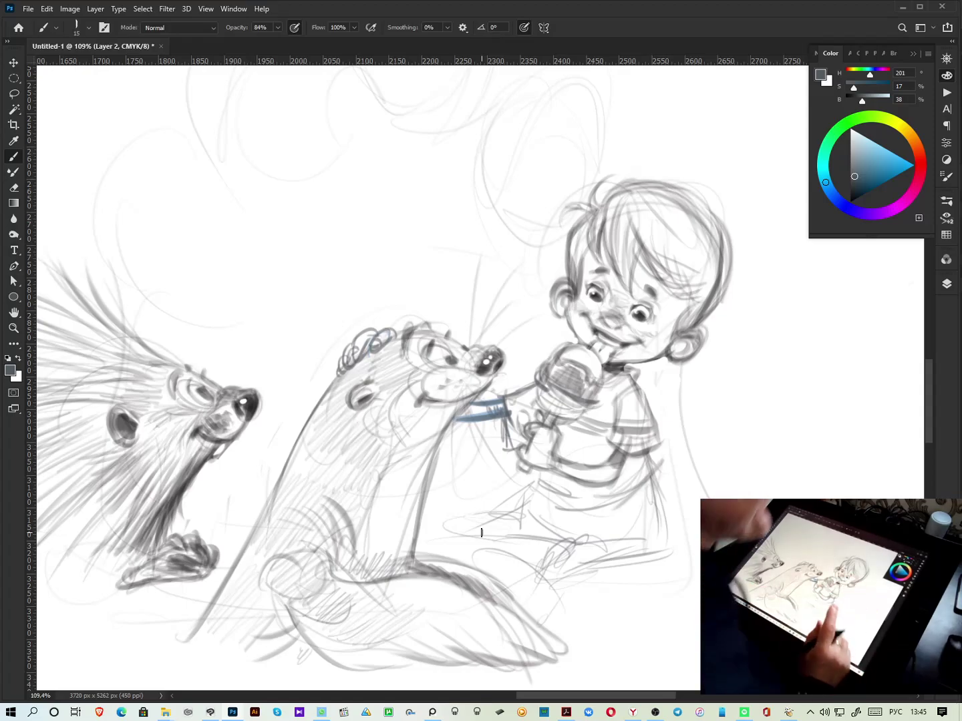
Redraw the ice cream scoop and cone outlines and shade the scoop's dark center, with small strokes near its upper edge
left_click_drag(481, 528, 490, 554)
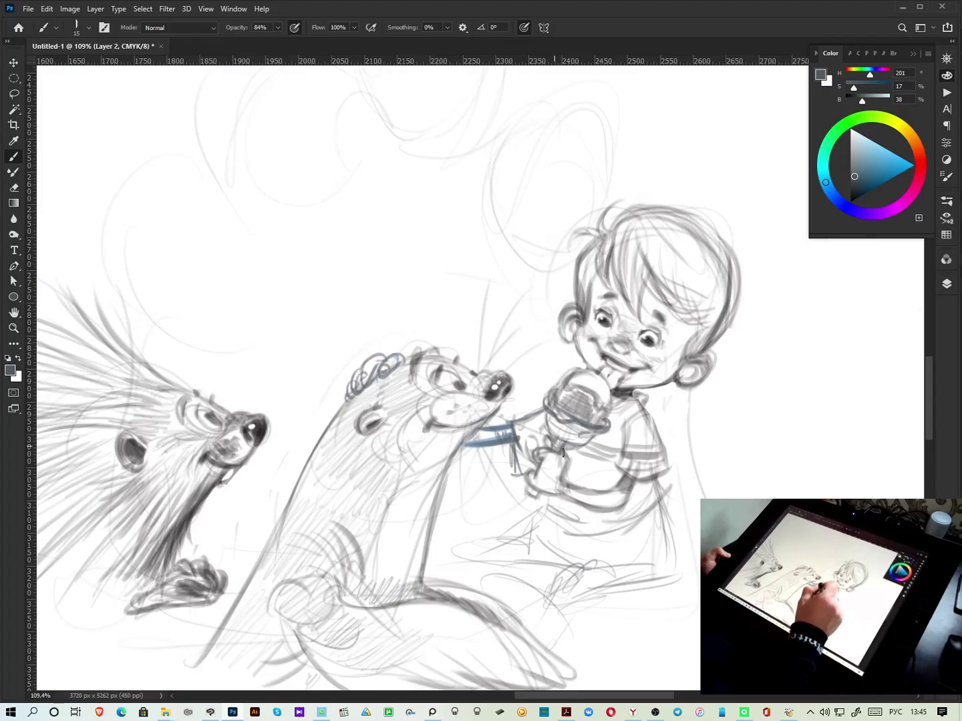
left_click_drag(554, 431, 556, 418)
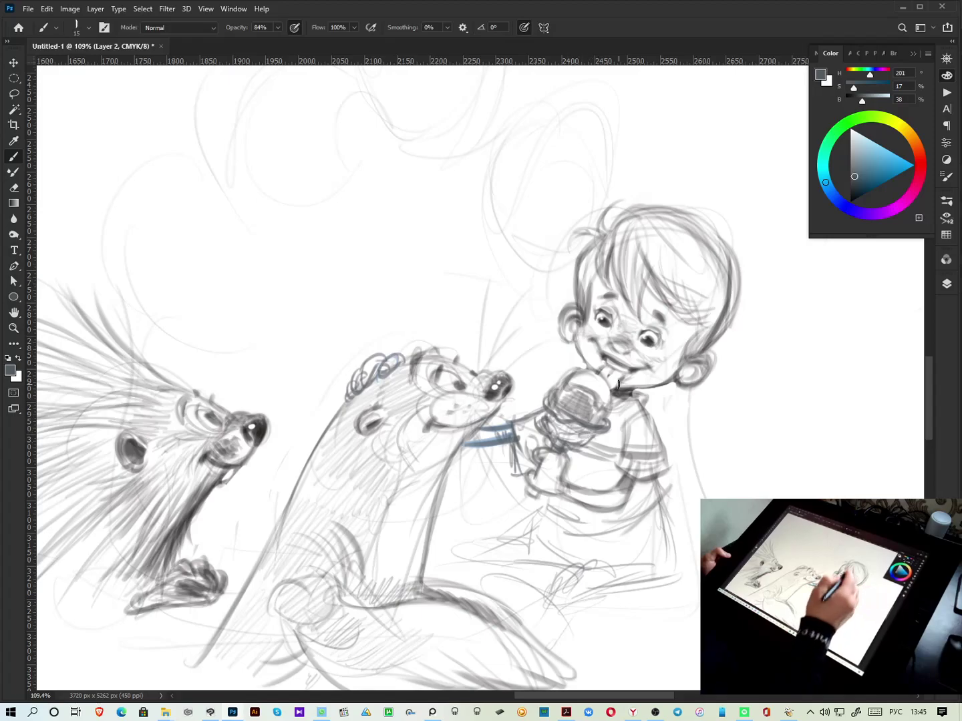
mouse_move(579, 368)
left_mouse_down()
mouse_move(569, 374)
mouse_move(594, 368)
mouse_move(605, 410)
left_mouse_up()
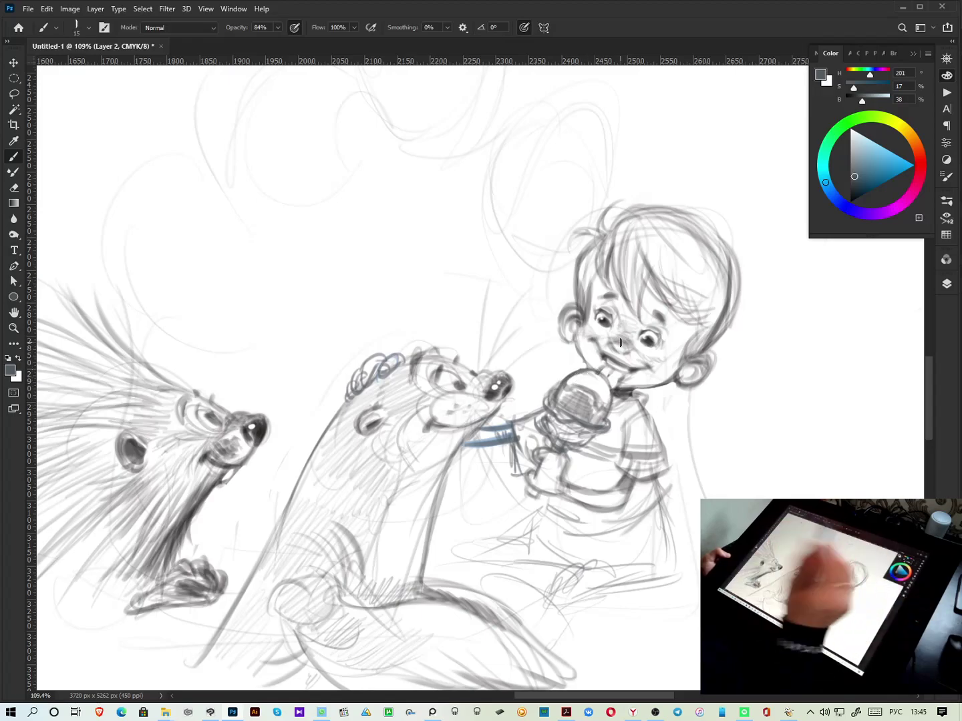
left_click_drag(568, 394, 586, 412)
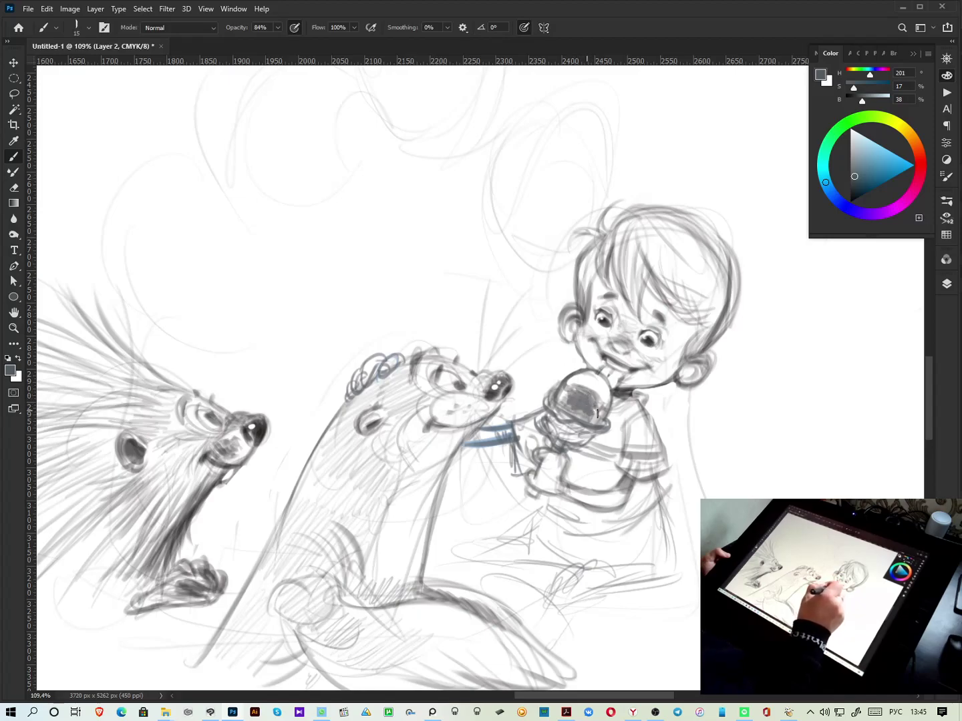
left_click_drag(594, 381, 606, 397)
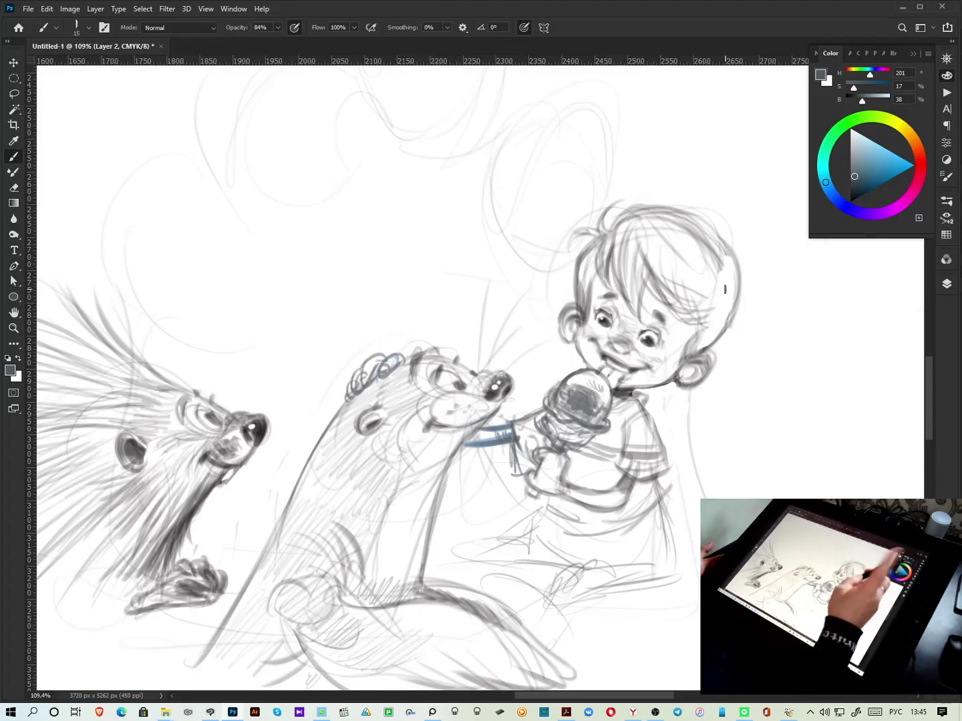
Darken the boy's hair above his ear and across the fringe, and reinforce his ear and bent knee lines
mouse_move(707, 313)
left_mouse_down()
mouse_move(707, 338)
mouse_move(731, 312)
mouse_move(715, 293)
mouse_move(702, 335)
mouse_move(717, 305)
left_mouse_up()
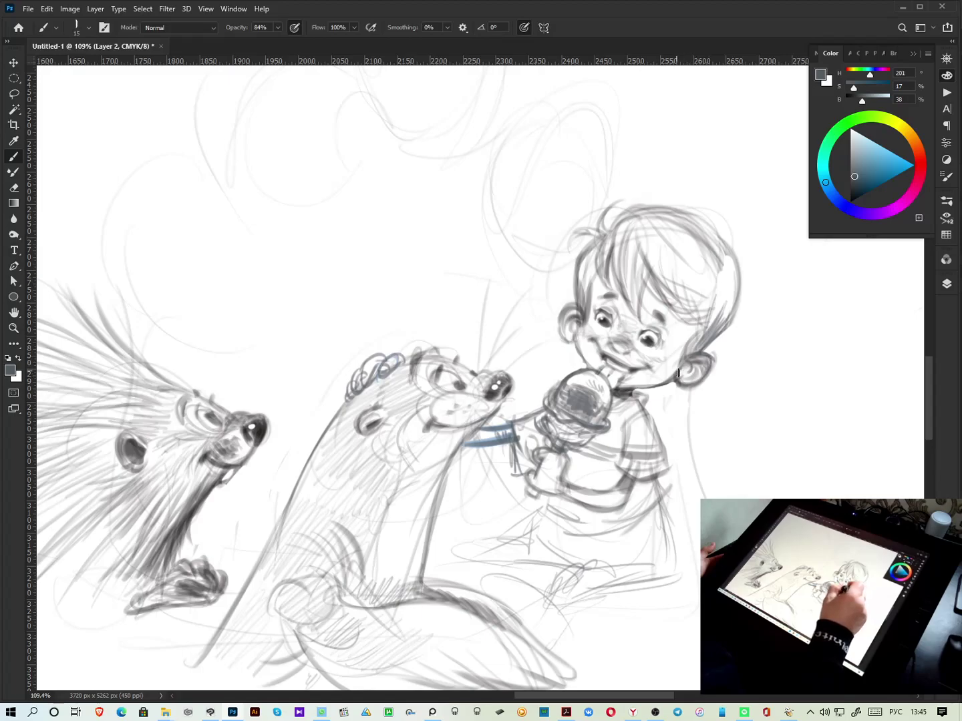
left_click_drag(575, 321, 569, 346)
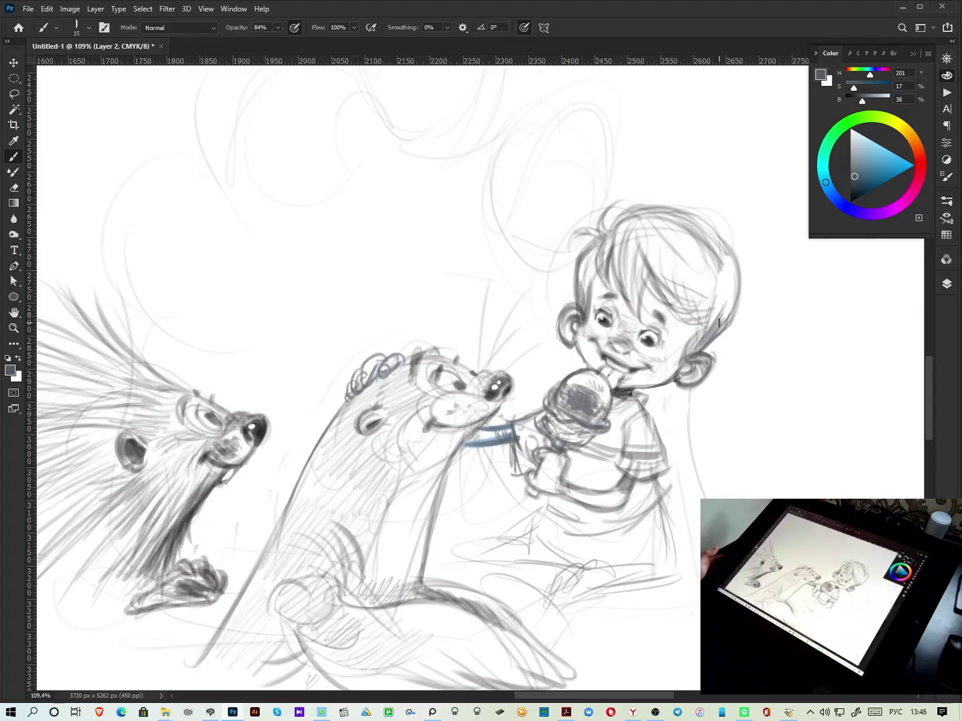
left_click_drag(540, 511, 538, 526)
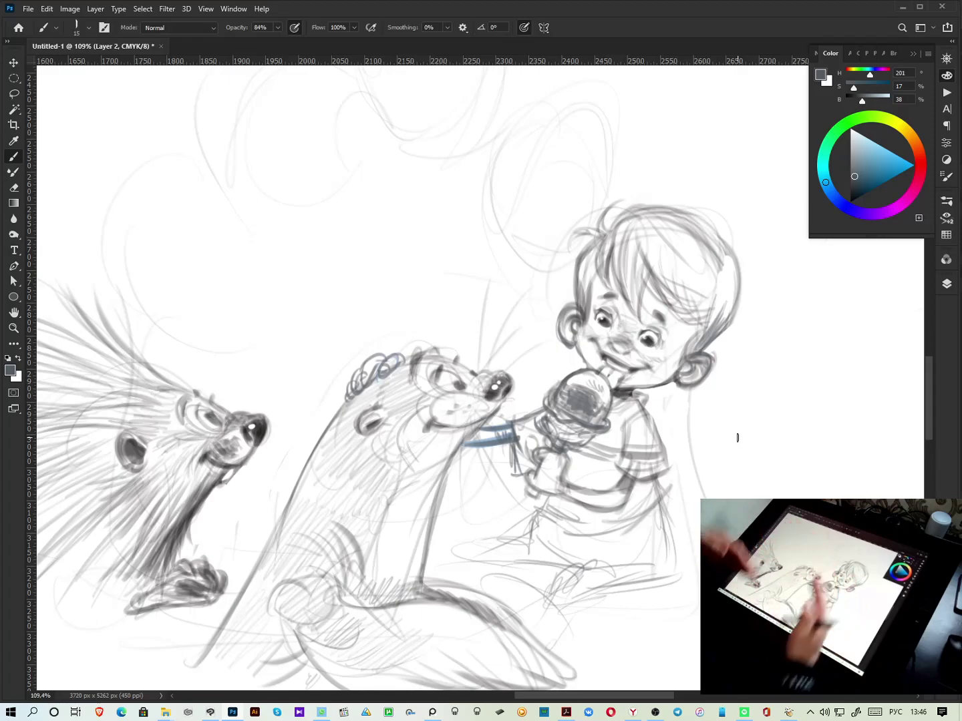
mouse_move(683, 314)
left_mouse_down()
mouse_move(699, 300)
mouse_move(723, 302)
left_mouse_up()
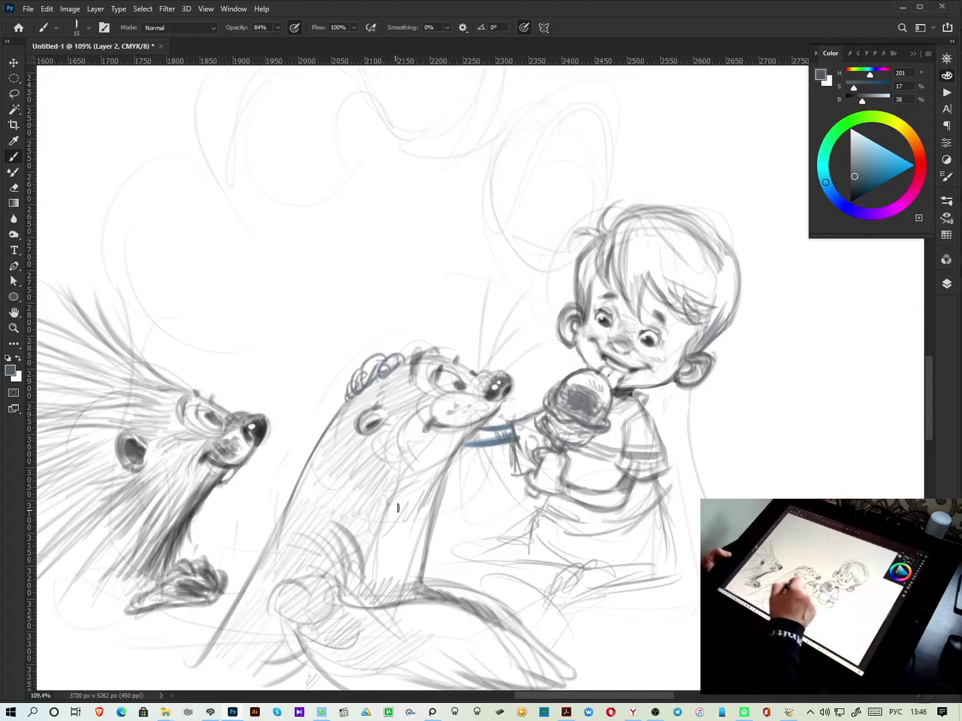
Switch to File Explorer's G:\inet\Мигунов folder and examine the green dragon book cover and the colored comic-panel illustrations
mouse_move(171, 714)
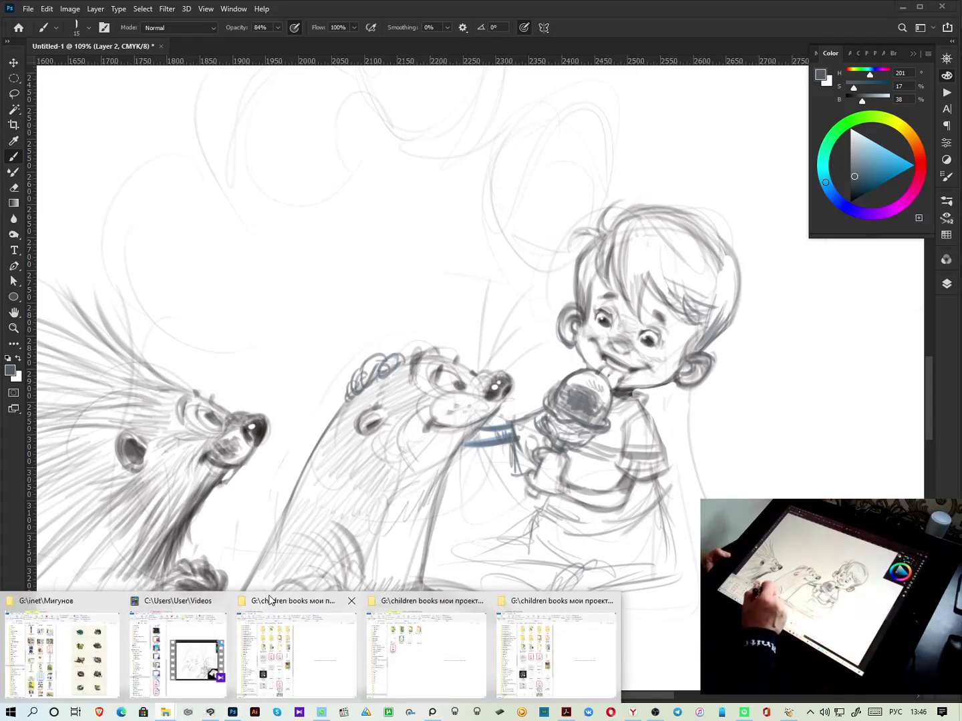
left_click(107, 609)
left_click(353, 476)
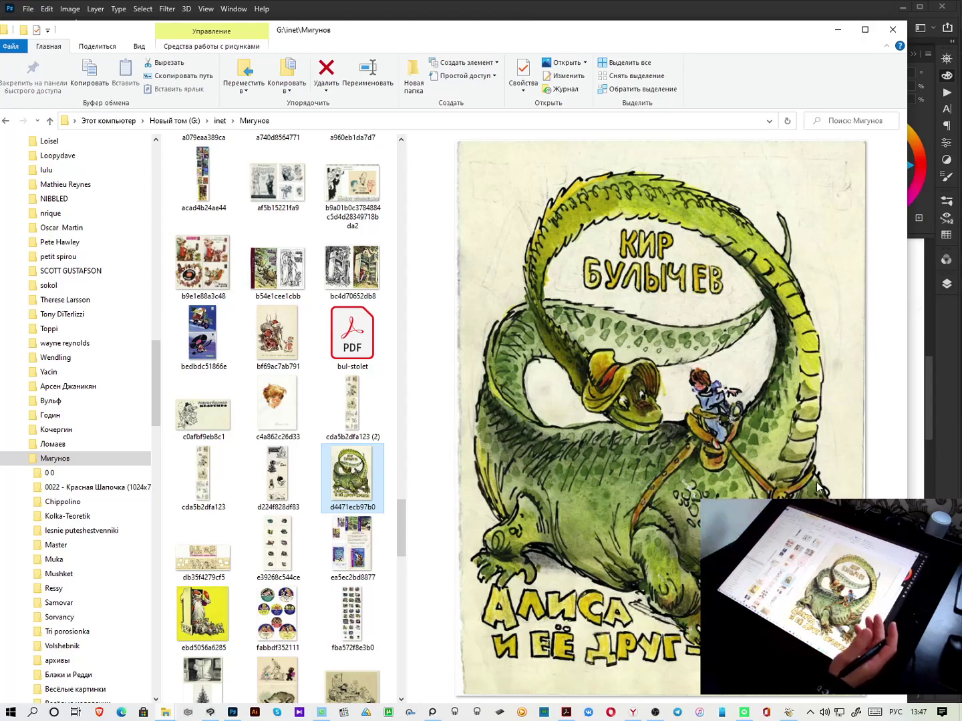
left_click_drag(400, 528, 400, 563)
left_click(274, 471)
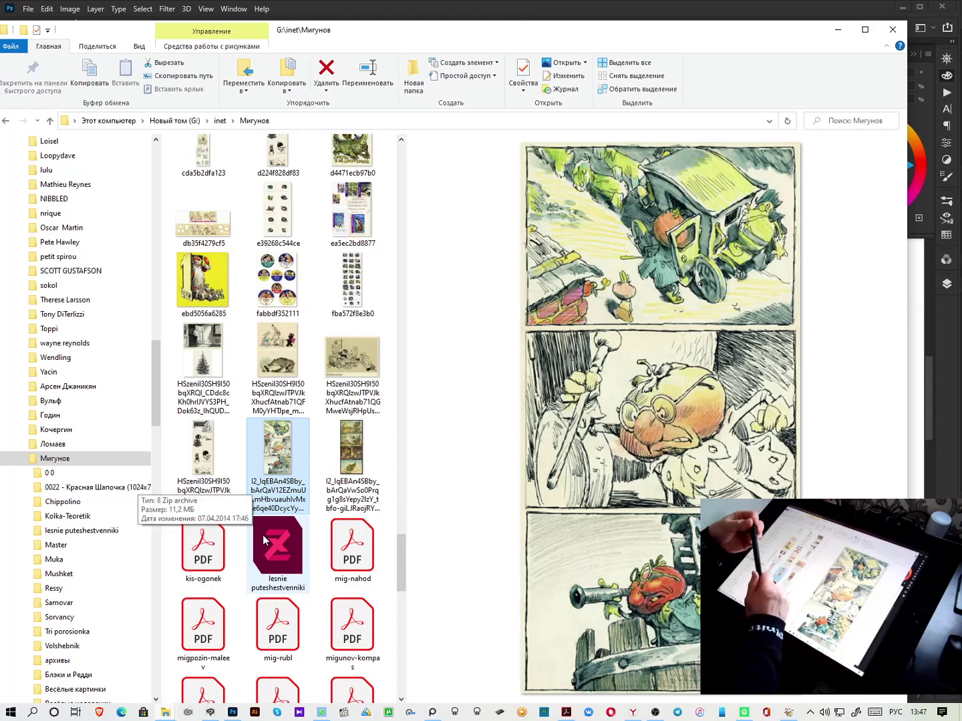
key("Right")
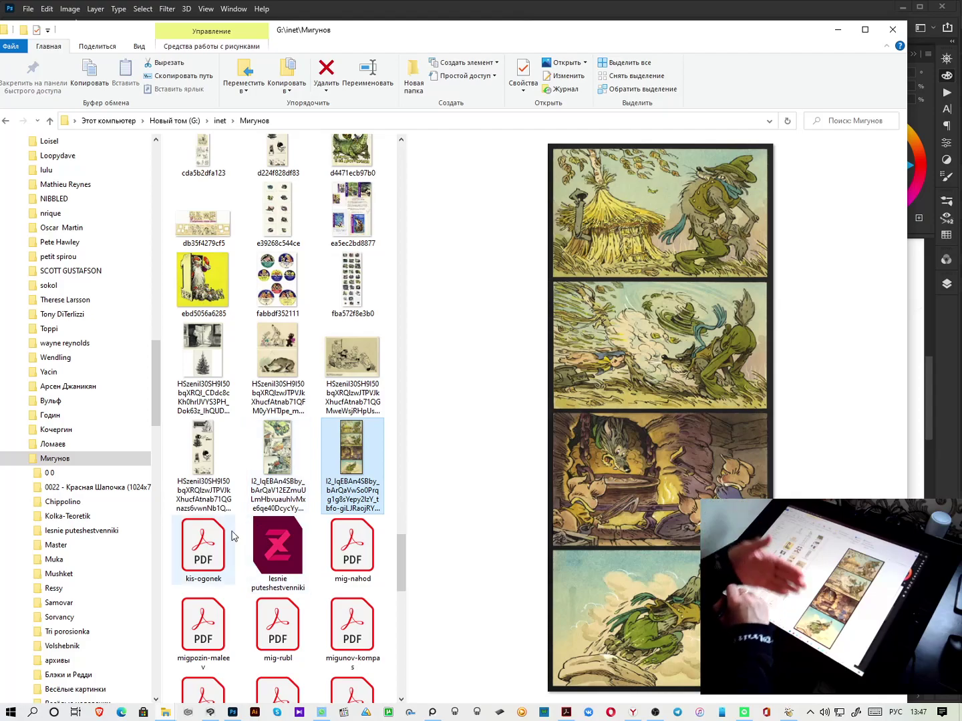
Examine the line work in the New Year, time machine and doorway ink illustrations, and return to the Photoshop sketch
left_click(207, 460)
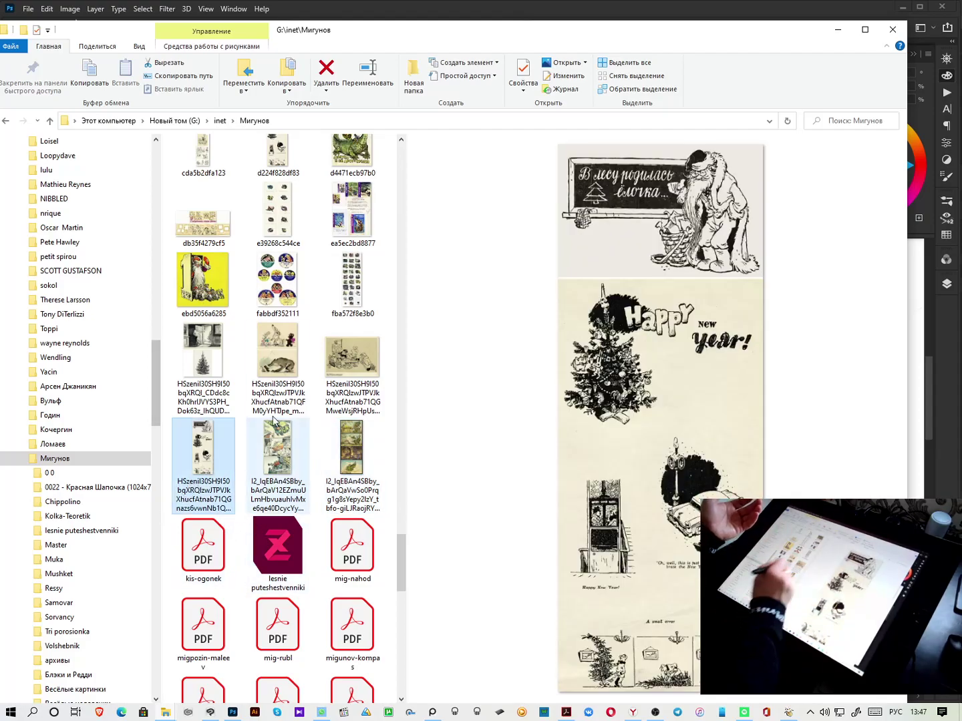
left_click(304, 381)
left_click(331, 366)
left_click(226, 393)
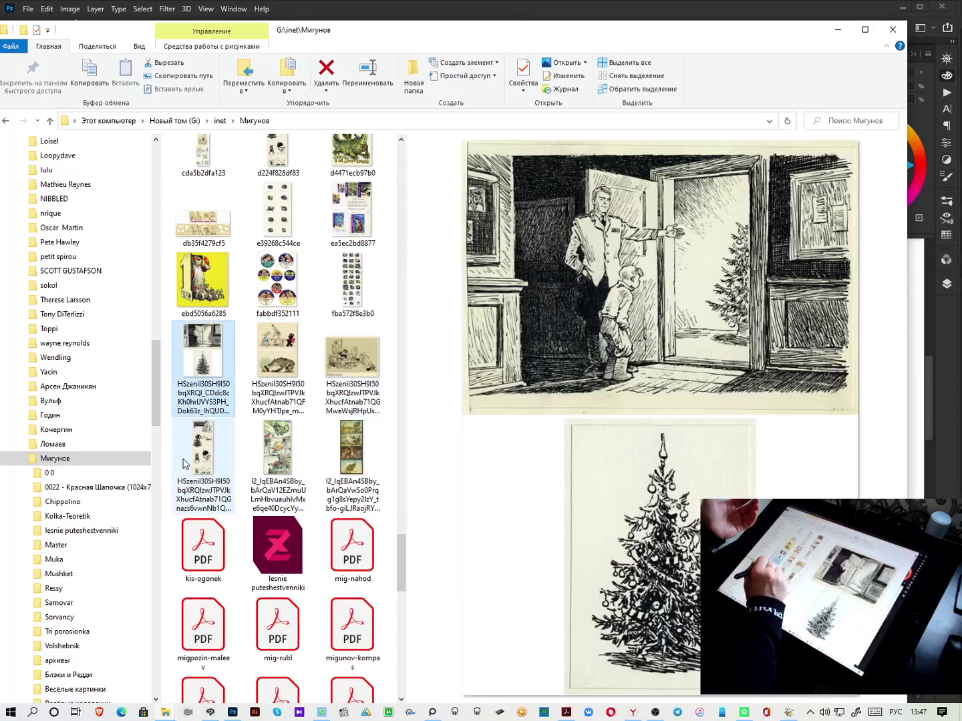
left_click(350, 374)
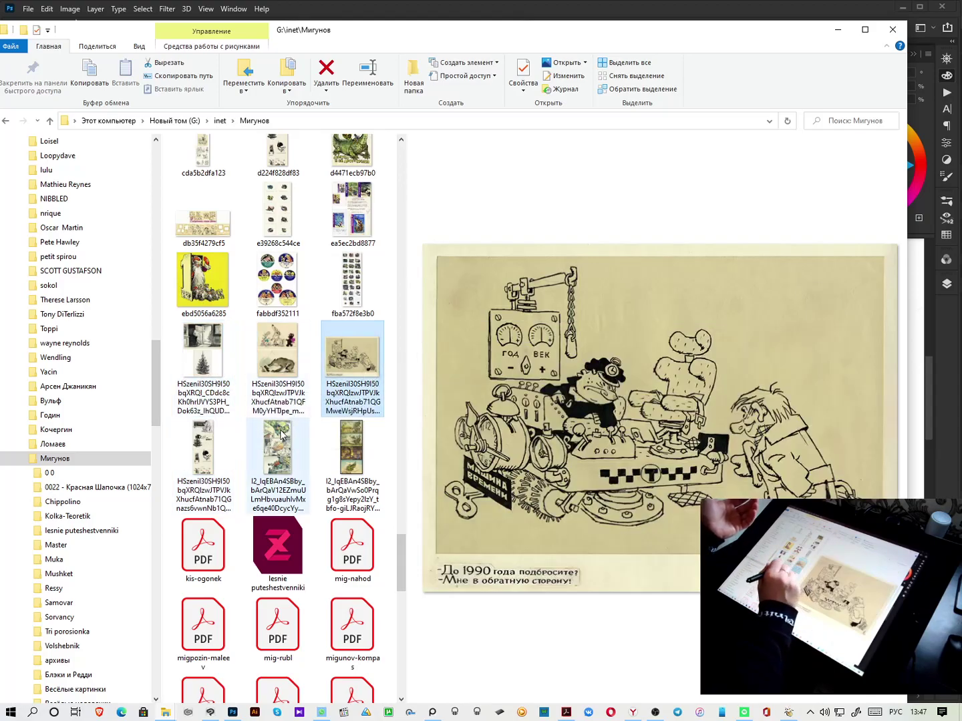
left_click(208, 363)
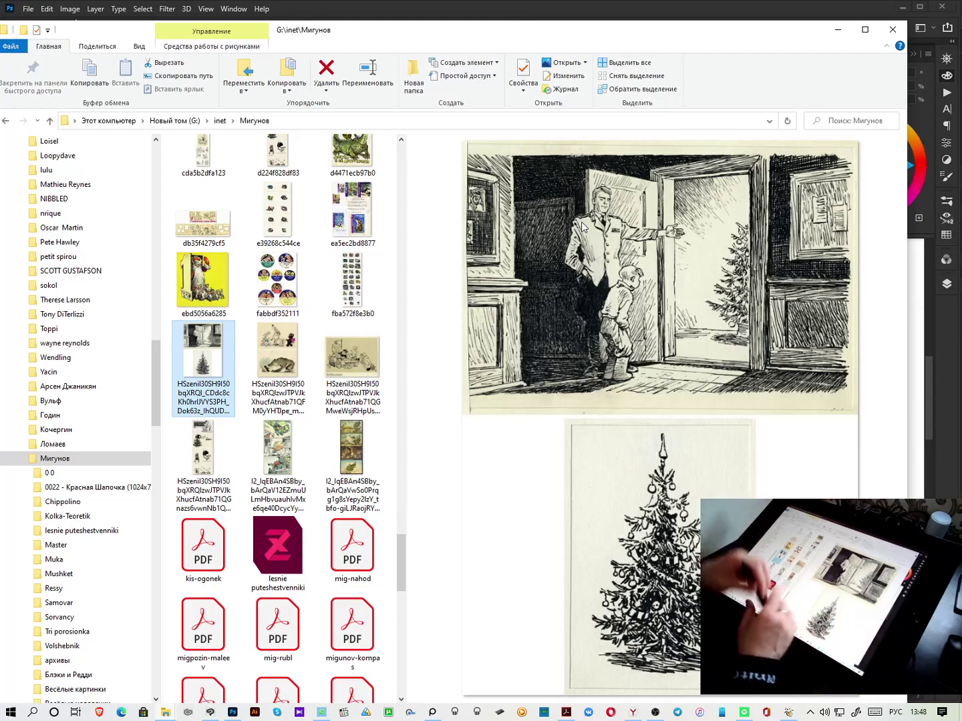
left_click(838, 28)
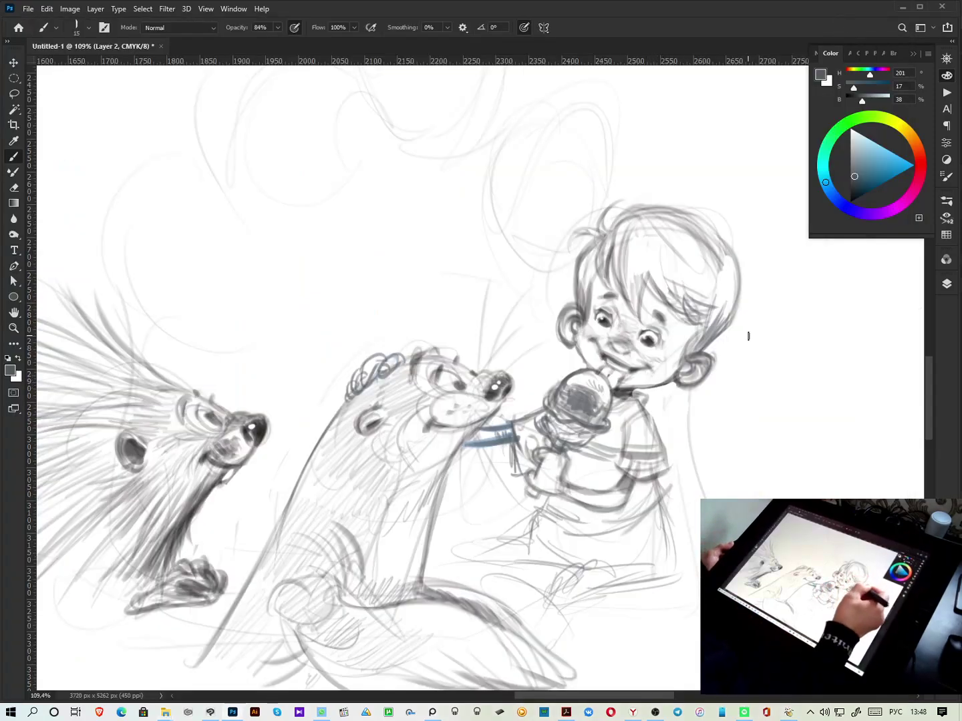
Switch to a 15 px textured brush preset with 100% opacity and a 31° angle
right_click(583, 462)
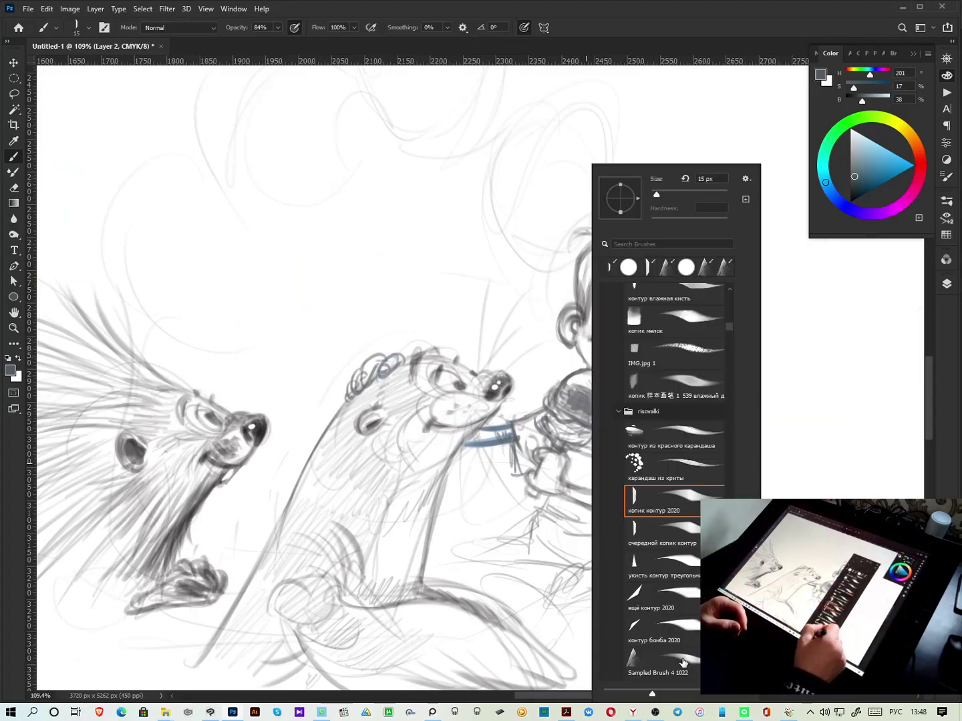
left_click(662, 498)
left_click(778, 440)
right_click(797, 434)
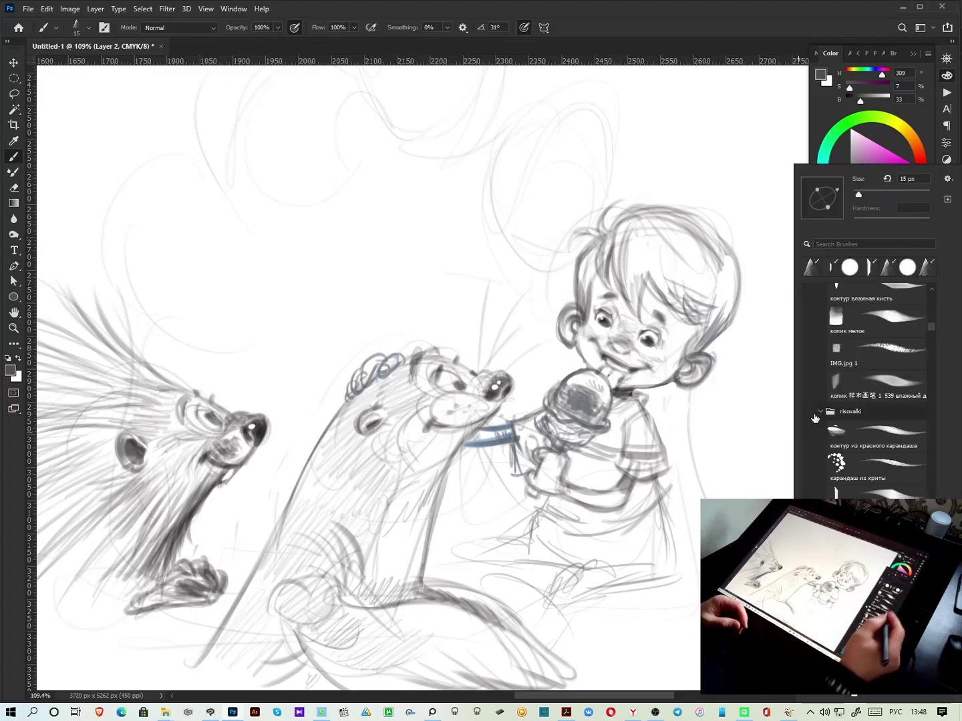
key("Escape")
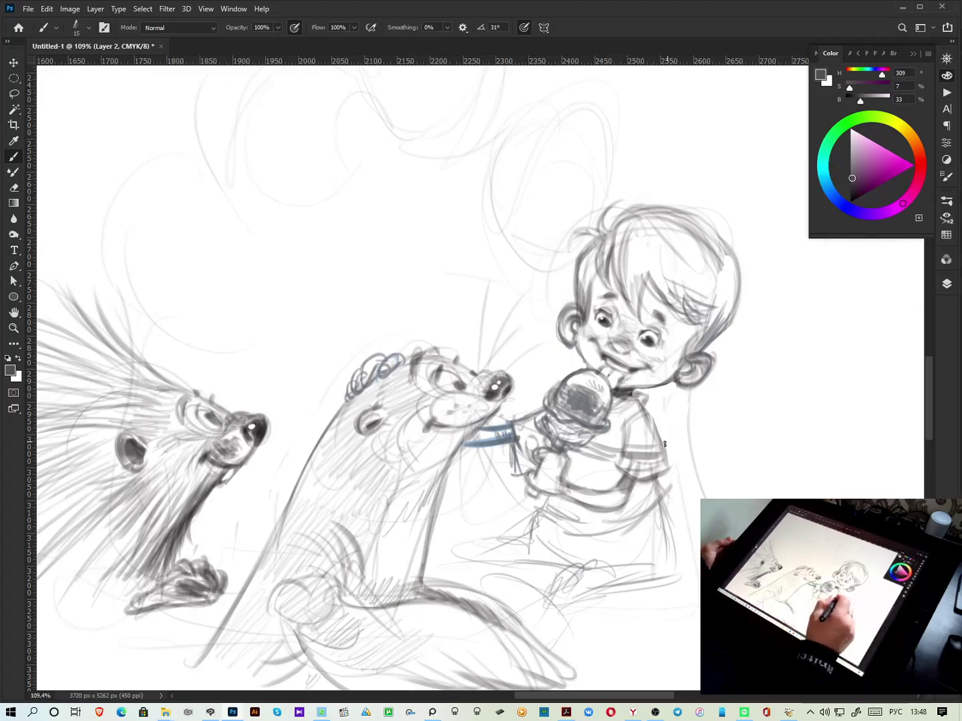
Sketch a new long-snouted animal head above the middle animal and the boy, with a rounded nose and two looped shapes on top
scroll(669, 445, "up", 3)
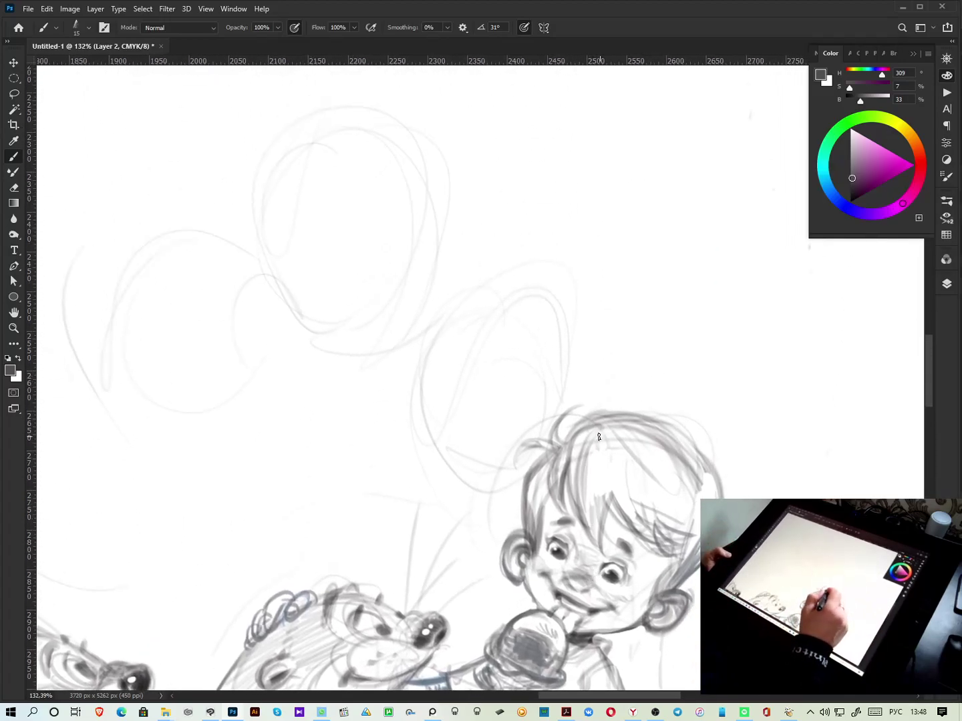
left_click_drag(430, 321, 399, 437)
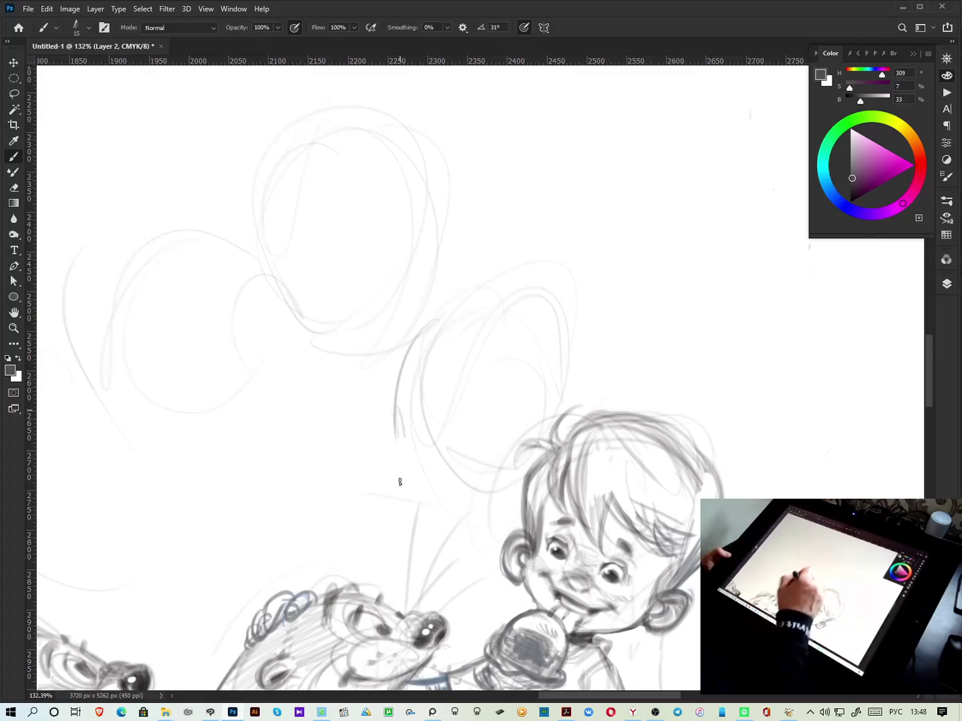
mouse_move(379, 528)
left_mouse_down()
mouse_move(405, 535)
mouse_move(401, 518)
mouse_move(492, 453)
left_mouse_up()
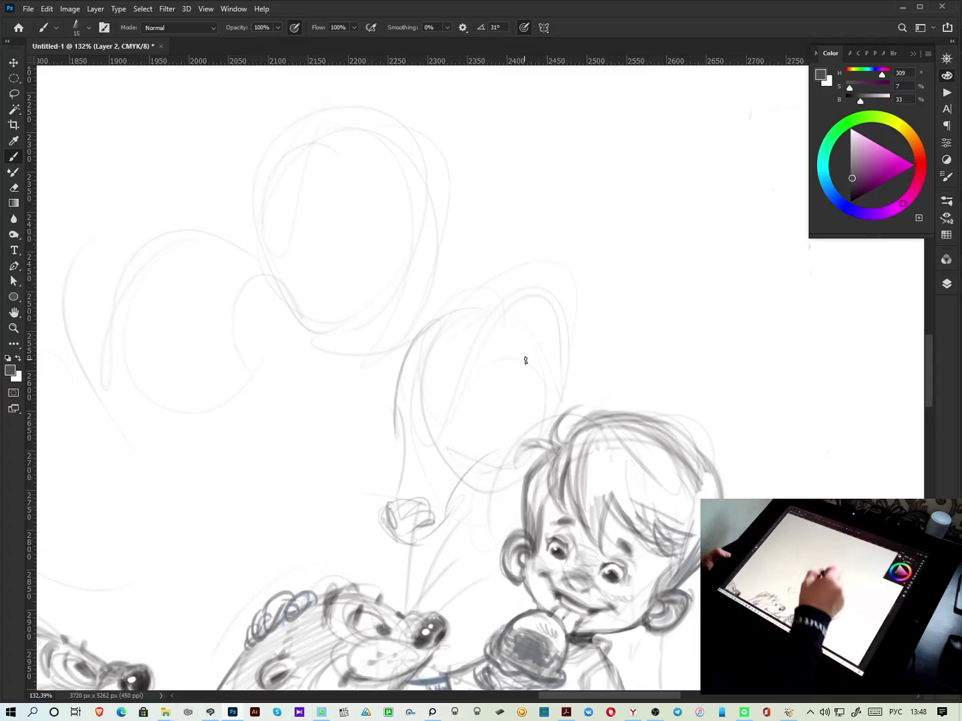
mouse_move(520, 322)
left_mouse_down()
mouse_move(592, 309)
mouse_move(511, 349)
left_mouse_up()
left_click_drag(453, 311, 446, 229)
mouse_move(416, 207)
left_mouse_down()
mouse_move(441, 317)
mouse_move(457, 297)
mouse_move(400, 274)
mouse_move(435, 316)
mouse_move(405, 358)
mouse_move(400, 500)
left_mouse_up()
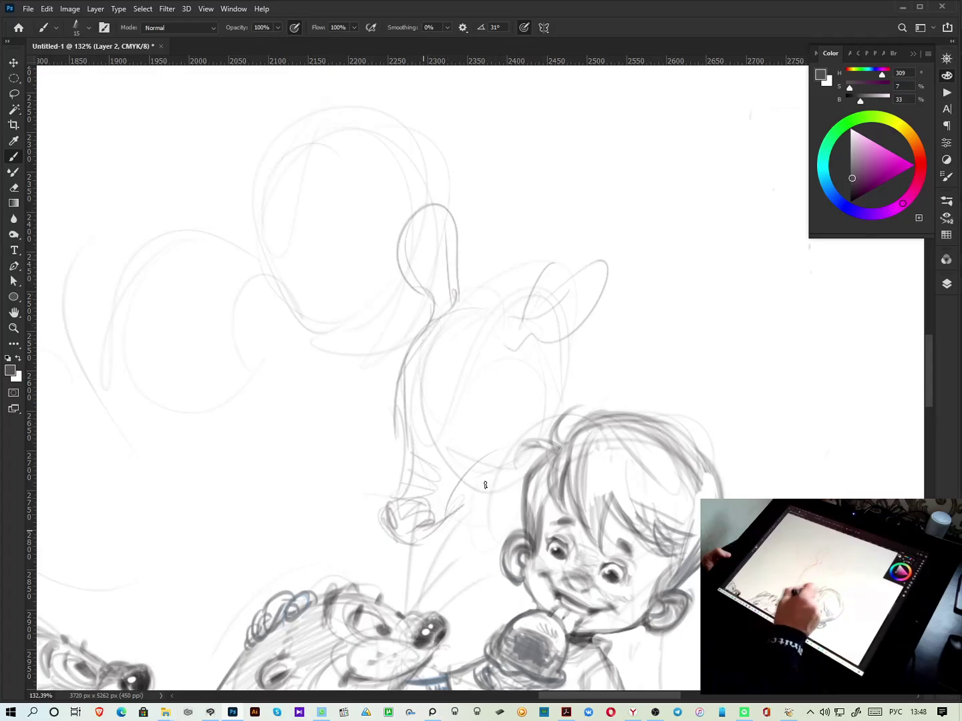
Reinforce the new head's snout, add large outer loops around its crown, and draw a side ear with a dark inner fold
left_click_drag(434, 464, 458, 476)
left_click_drag(409, 331, 384, 434)
left_click_drag(432, 446, 433, 457)
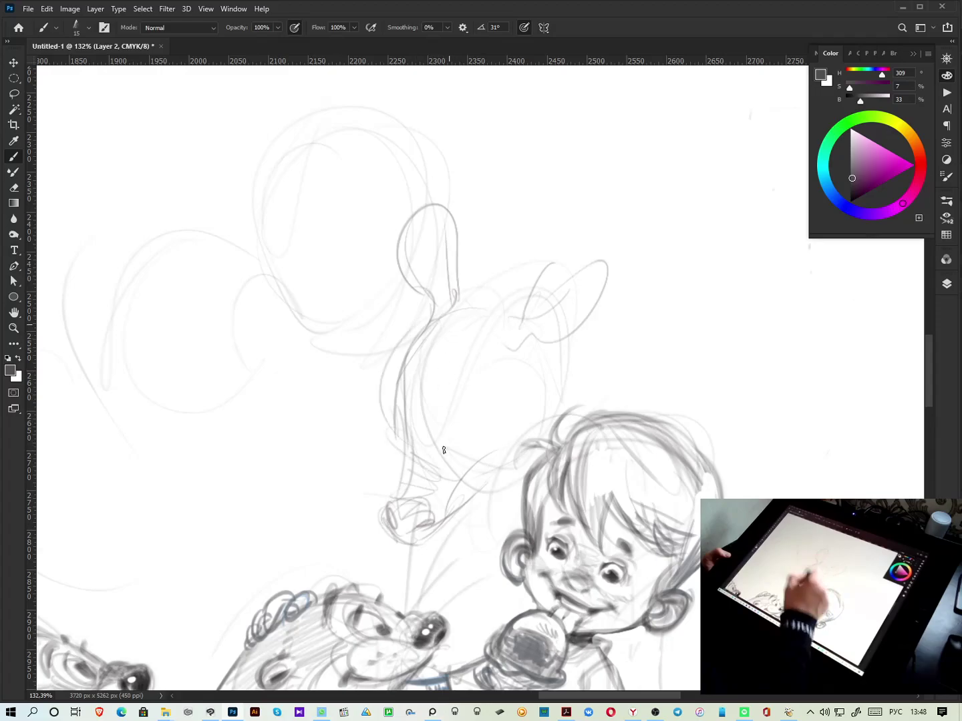
mouse_move(424, 348)
left_mouse_down()
mouse_move(370, 260)
mouse_move(513, 251)
mouse_move(500, 381)
mouse_move(655, 257)
left_mouse_up()
mouse_move(515, 404)
left_mouse_down()
mouse_move(620, 300)
mouse_move(602, 392)
left_mouse_up()
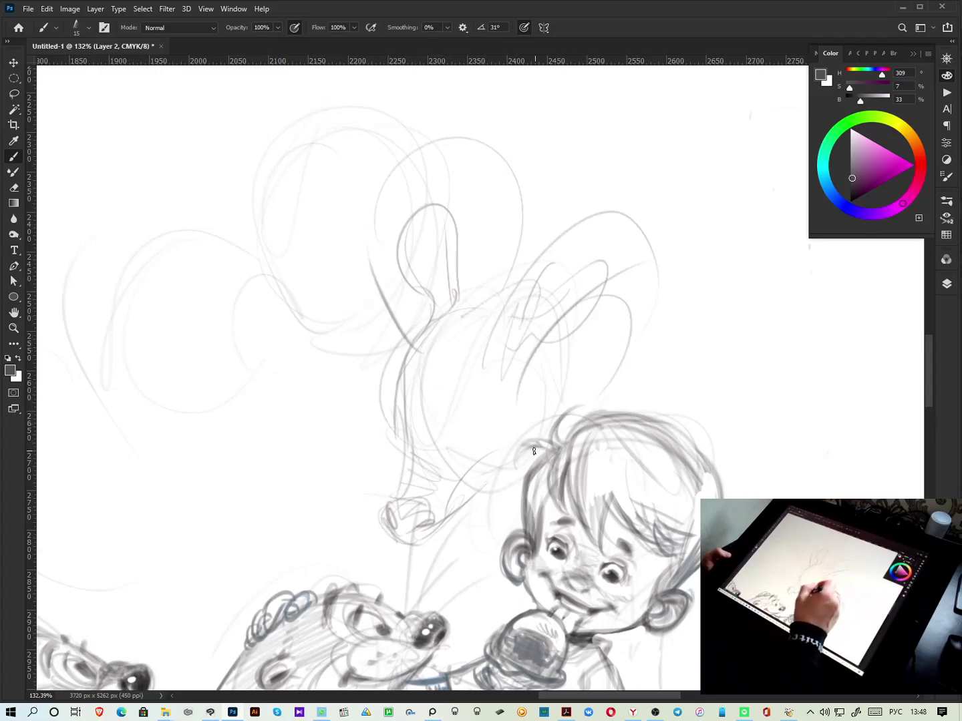
left_click_drag(583, 348, 554, 384)
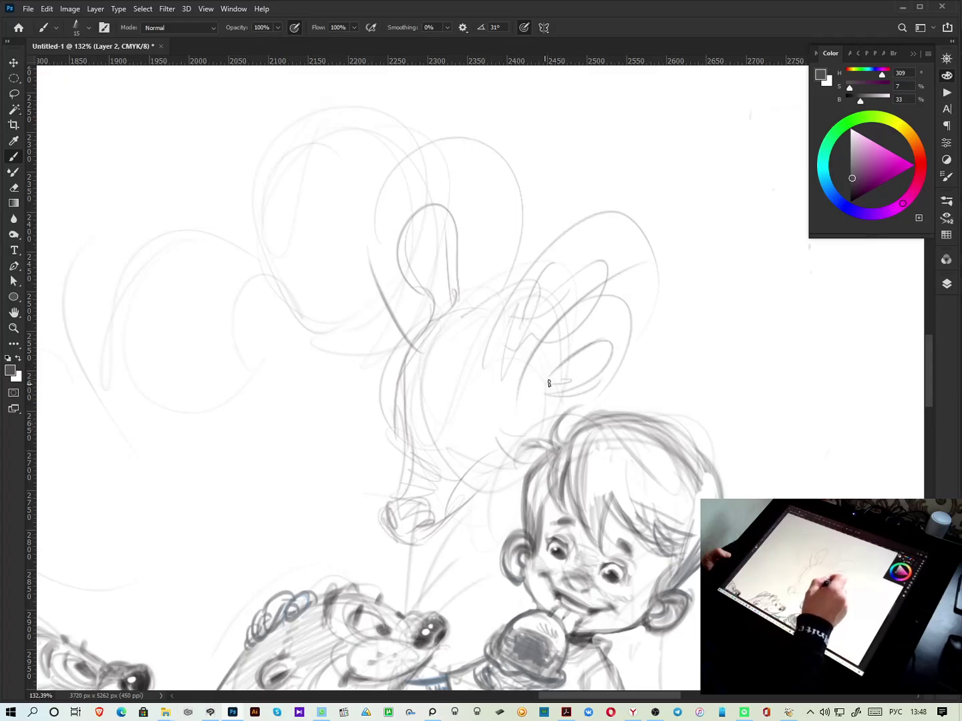
left_click_drag(611, 341, 587, 354)
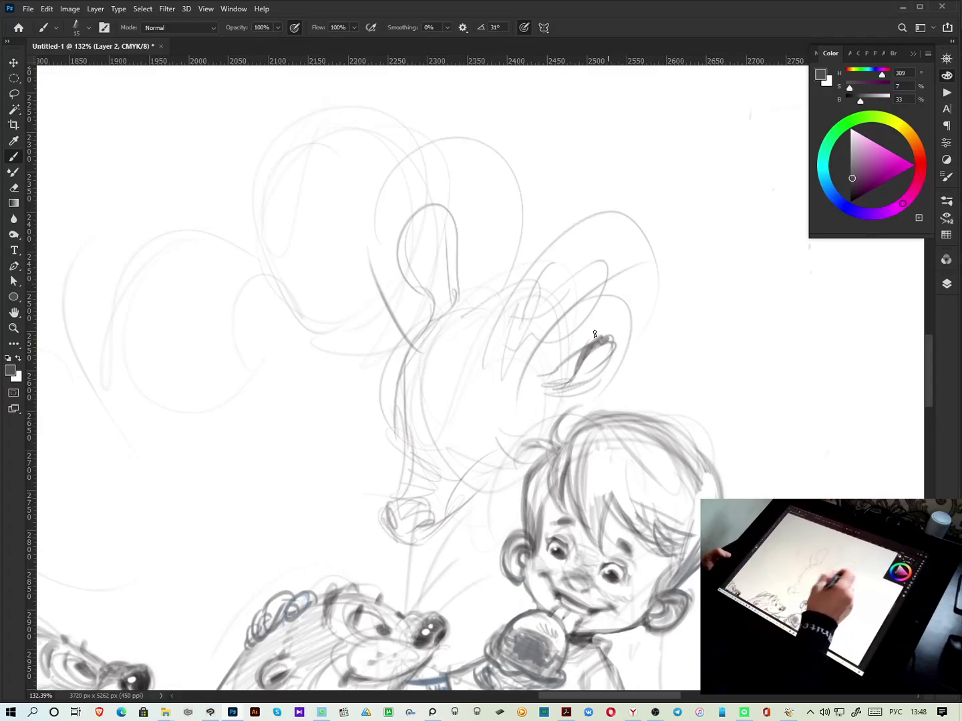
Set the brush to 82% opacity and Multiply blending mode
left_click(278, 27)
left_click_drag(280, 41, 267, 42)
left_click(181, 28)
left_click(182, 91)
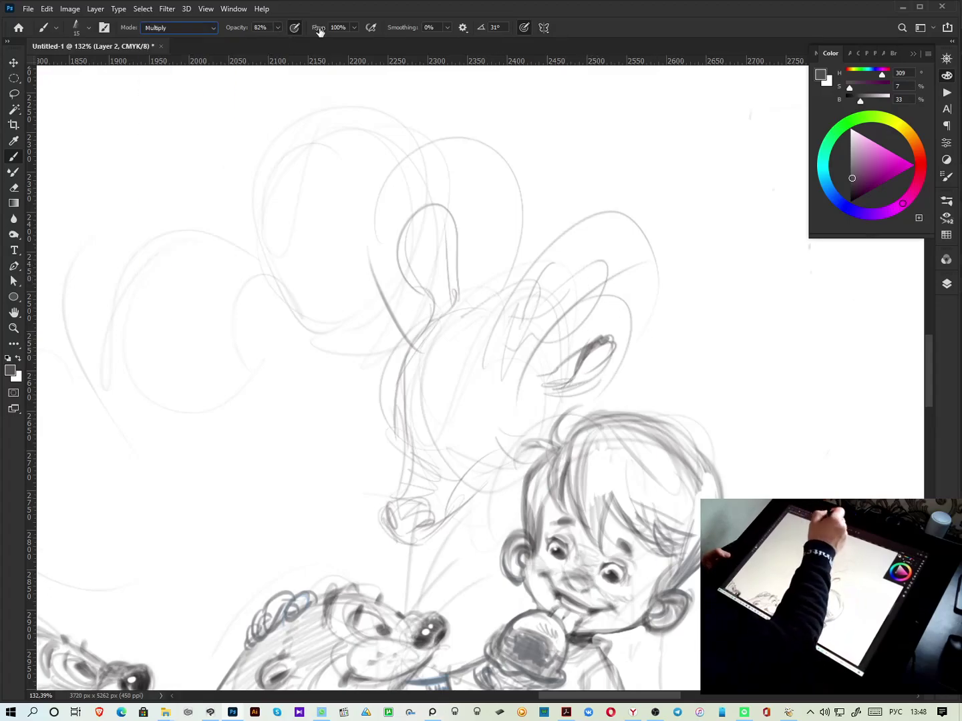
Set the brush flow to 54% and draw firmer outer and inner contours for the long-snouted animal's upper ear
left_click(354, 27)
left_click_drag(353, 39, 328, 43)
left_click_drag(377, 304, 393, 334)
left_click_drag(453, 318, 442, 226)
left_click_drag(433, 275, 485, 260)
left_click_drag(371, 278, 526, 233)
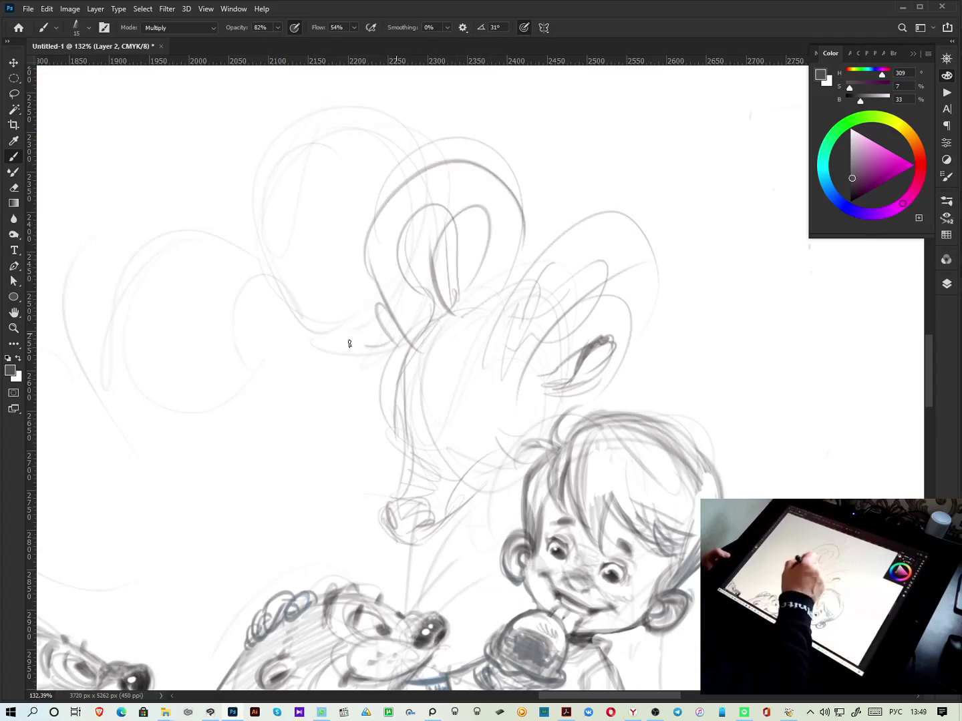
Add a jagged tuft beside the long-snouted head, sketch two eyes with dark pupils, and strengthen the crown line
left_click_drag(327, 377, 377, 353)
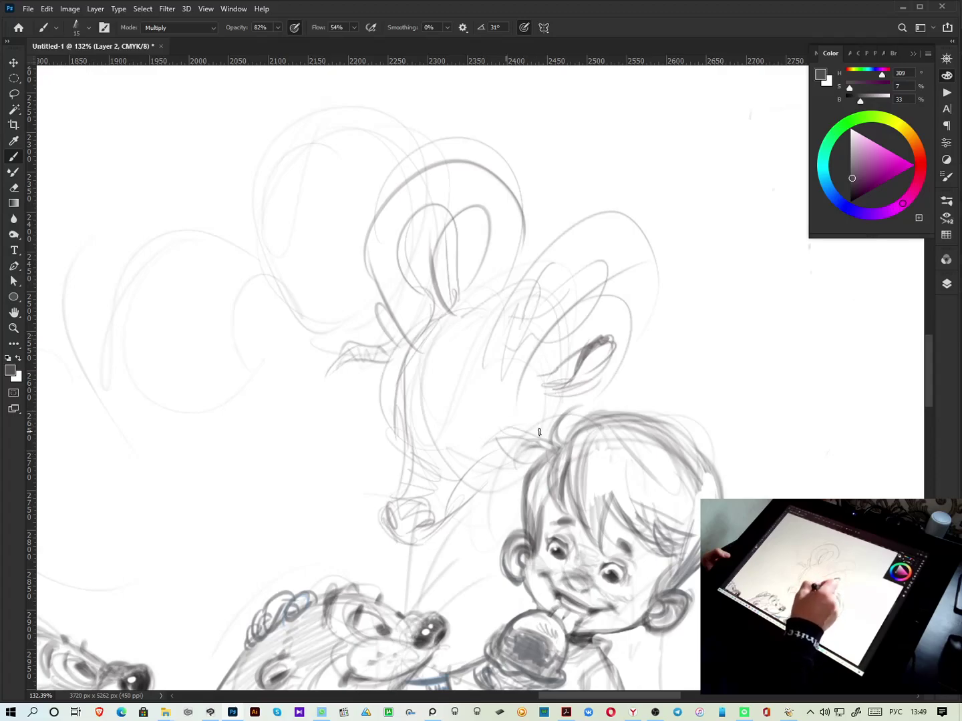
left_click_drag(449, 460, 480, 434)
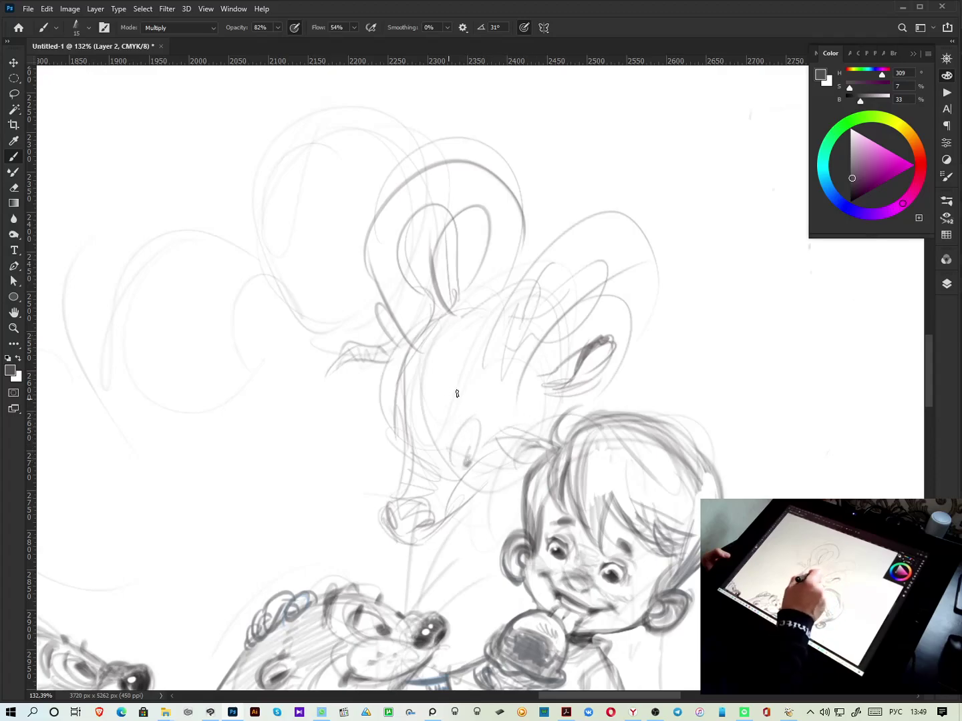
mouse_move(425, 413)
left_mouse_down()
mouse_move(474, 363)
mouse_move(415, 340)
mouse_move(395, 368)
mouse_move(424, 364)
mouse_move(384, 402)
mouse_move(414, 376)
mouse_move(439, 402)
mouse_move(431, 416)
mouse_move(453, 402)
mouse_move(499, 324)
mouse_move(454, 296)
mouse_move(531, 316)
left_mouse_up()
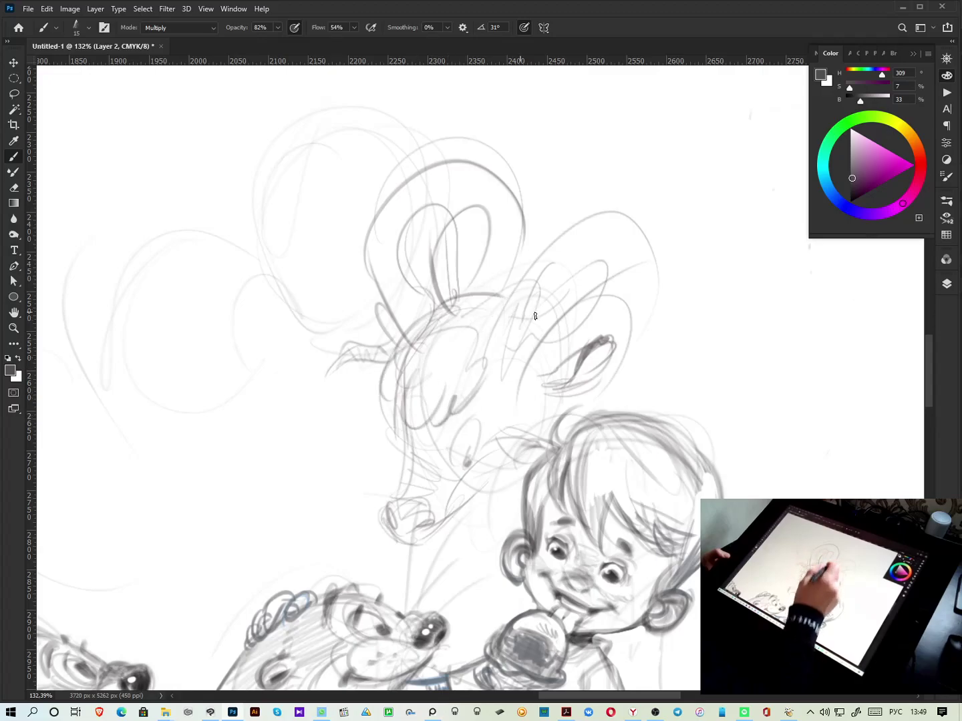
left_click_drag(444, 318, 399, 354)
Darken the nose and lower snout, and reinforce the looped contours of the side ear down to the cheek
mouse_move(408, 414)
left_mouse_down()
mouse_move(404, 493)
mouse_move(437, 521)
mouse_move(508, 477)
left_mouse_up()
mouse_move(502, 378)
left_mouse_down()
mouse_move(534, 354)
mouse_move(535, 314)
mouse_move(562, 244)
mouse_move(591, 302)
mouse_move(631, 331)
left_mouse_up()
left_click_drag(577, 401, 499, 414)
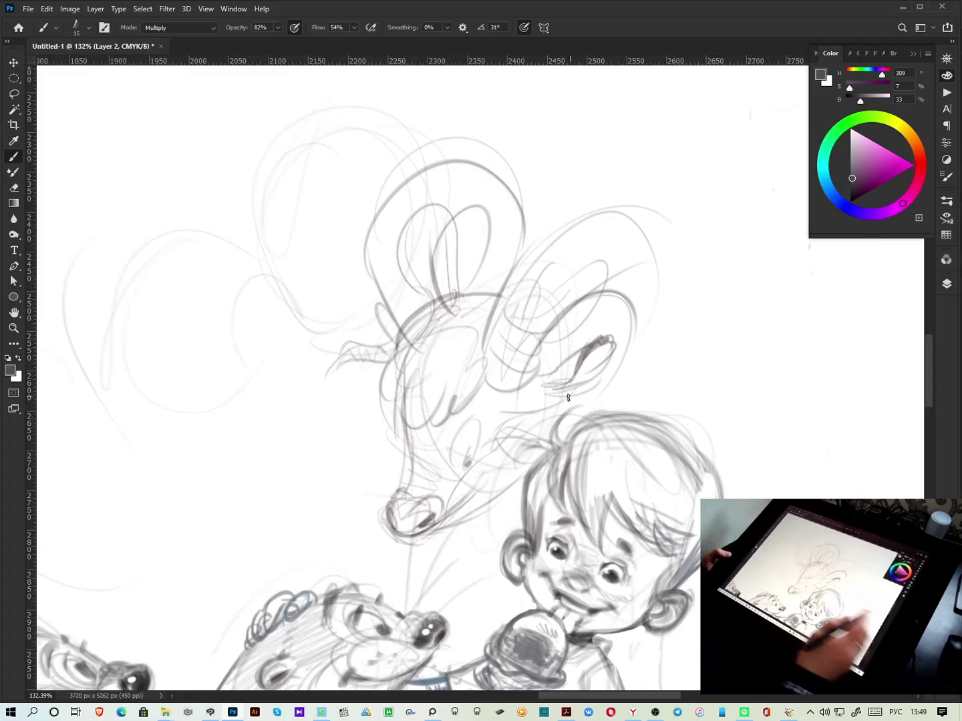
Switch to the File Explorer window for G:\inet\Мигунов and look through the list of artist reference folders
mouse_move(165, 712)
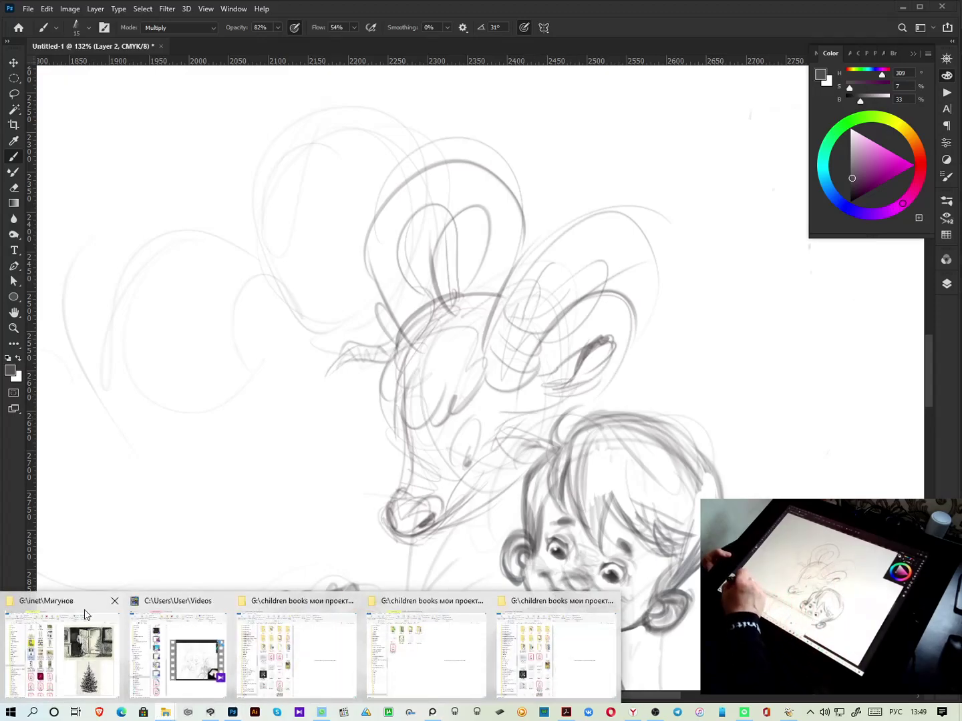
left_click(60, 648)
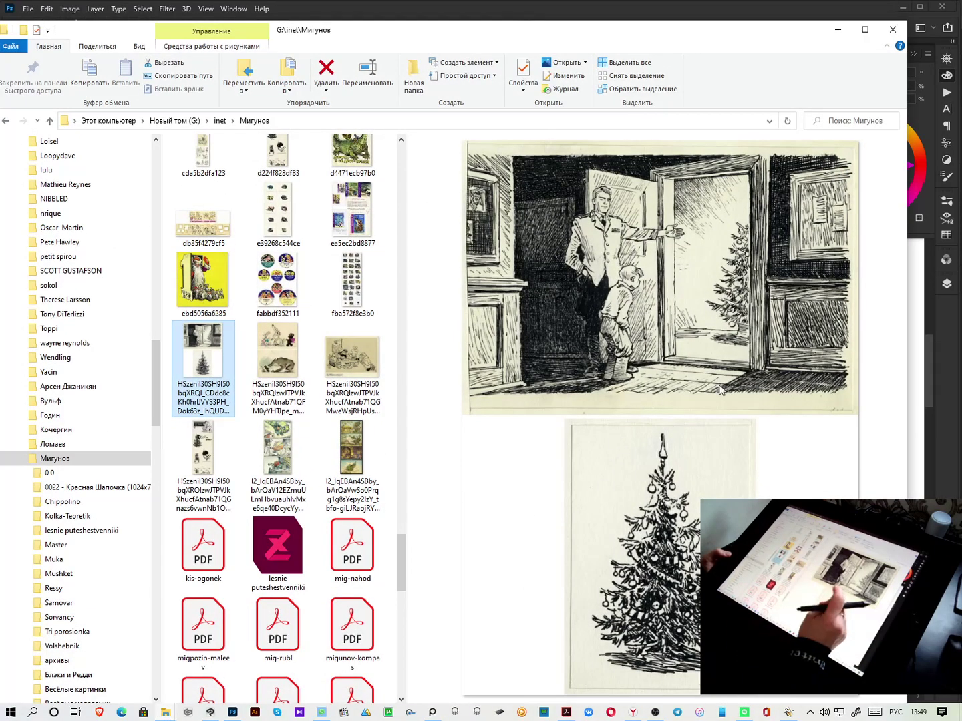
left_click_drag(157, 405, 155, 344)
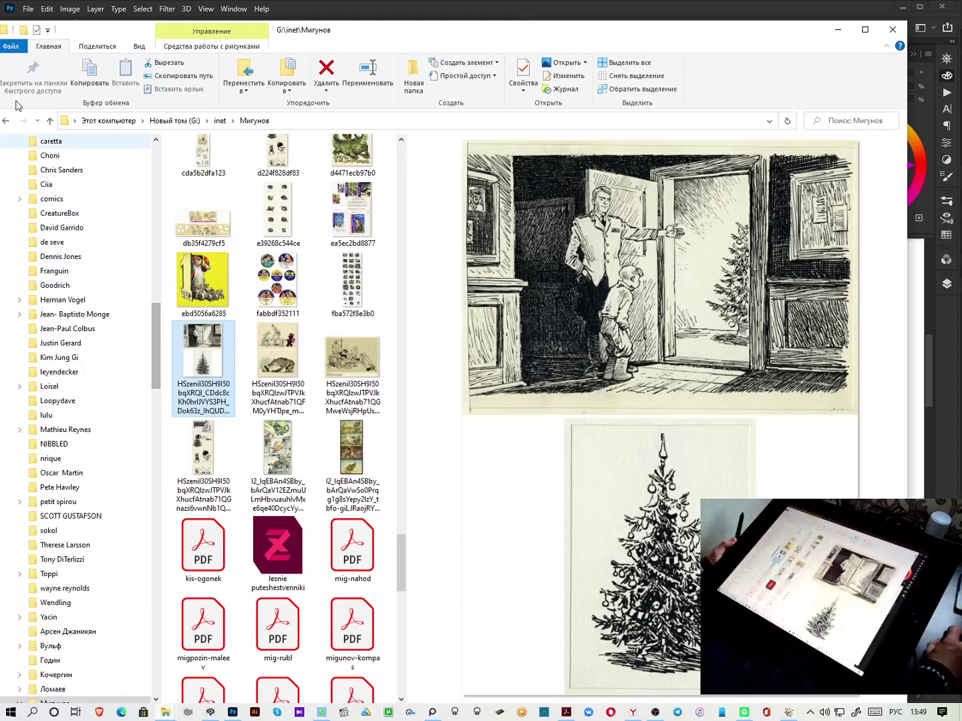
scroll(83, 261, "up", 3)
scroll(85, 262, "down", 5)
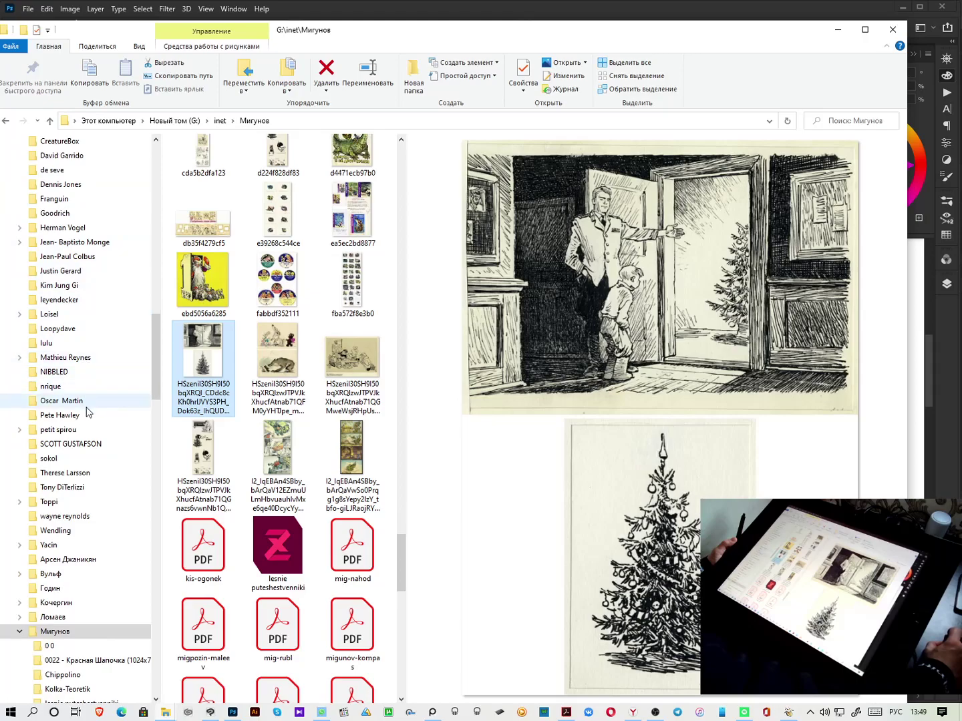
scroll(67, 484, "down", 1)
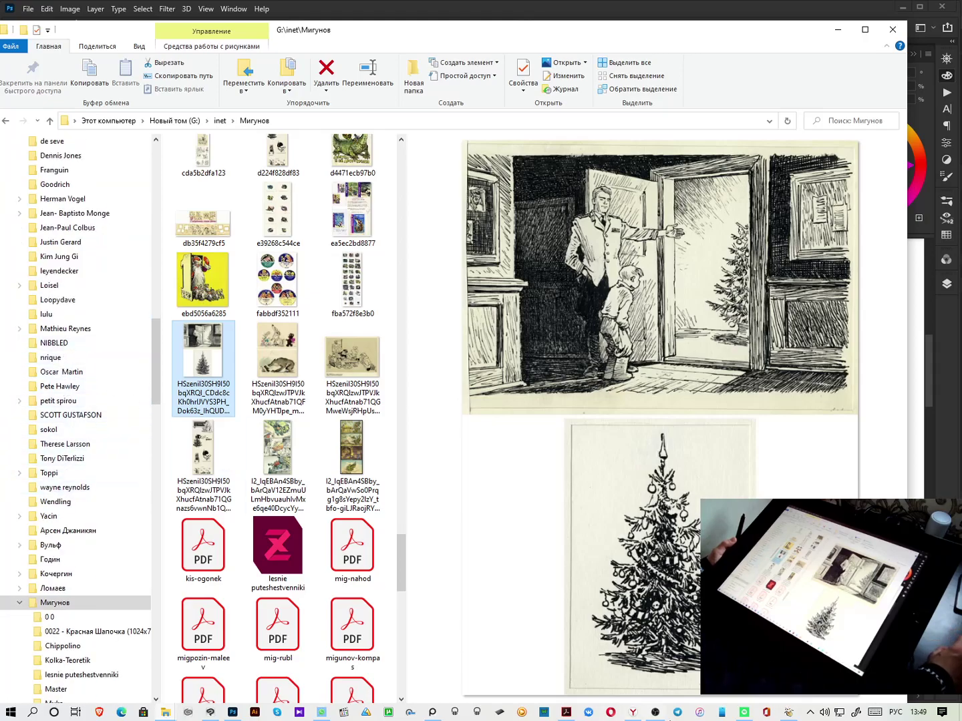
Switch to Yandex Browser and open Yandex Disk in a new tab
left_click(809, 713)
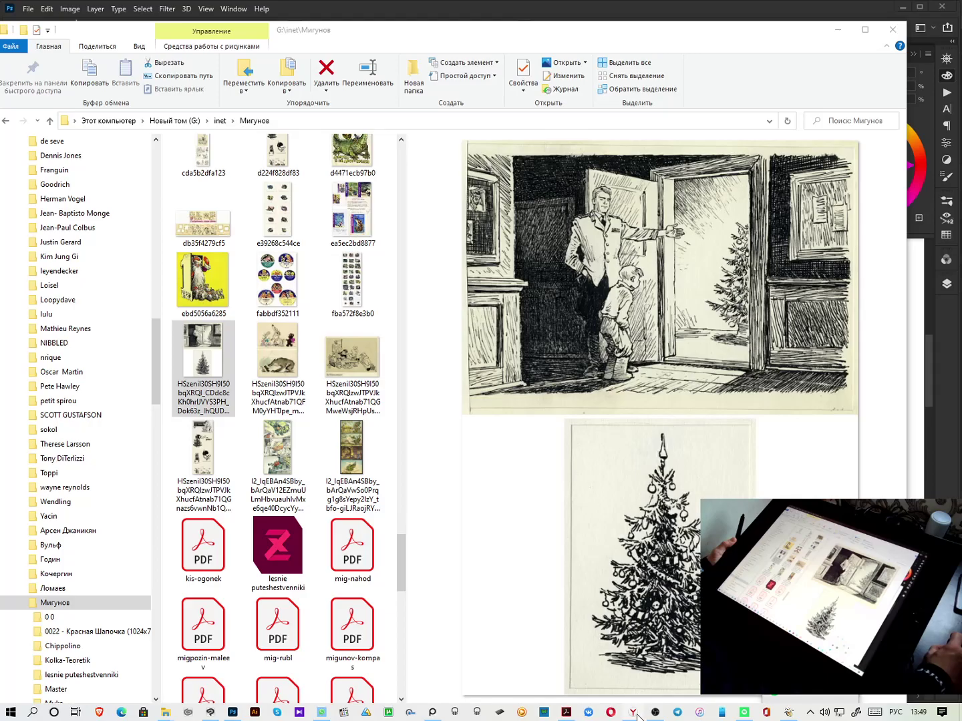
left_click(628, 642)
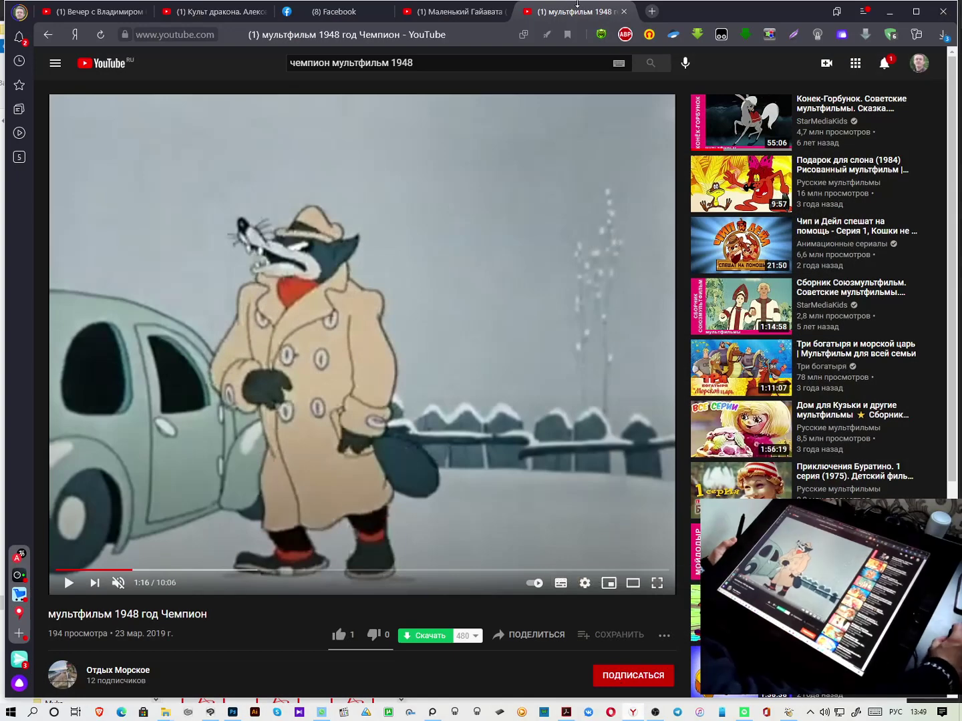
left_click(652, 12)
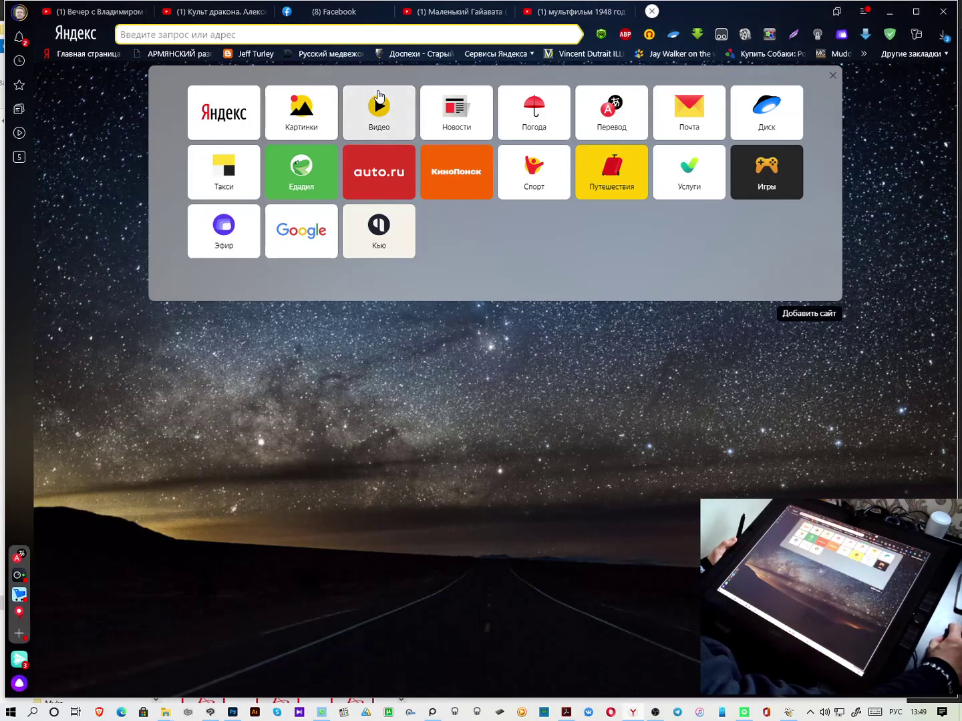
left_click(763, 116)
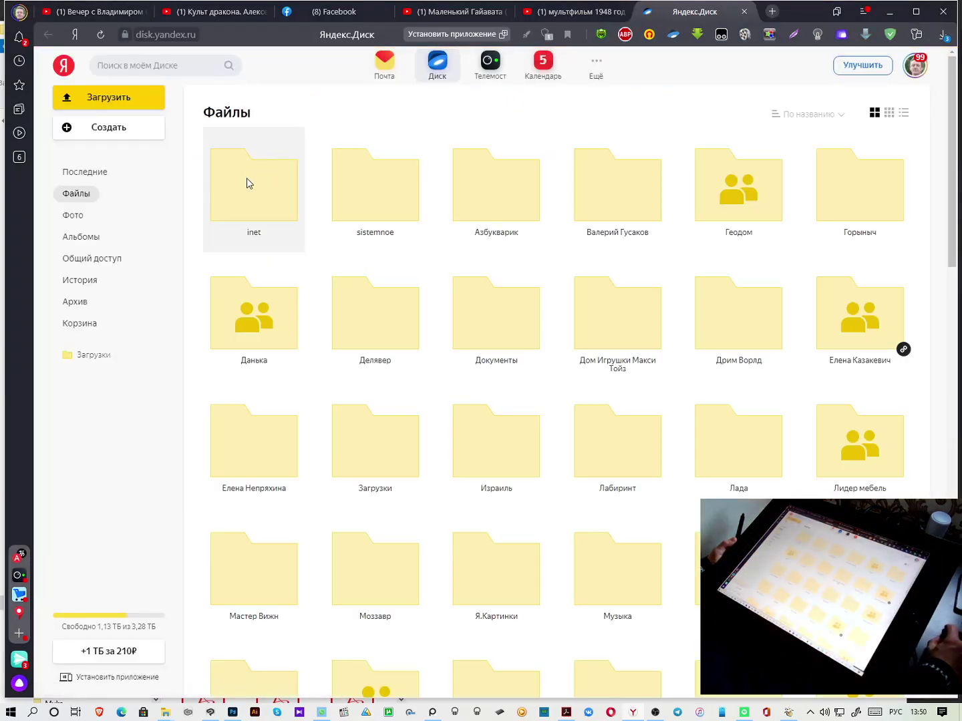
Open the inet folder on the disk, look through its artist folders, and open the Norman Rockwell folder
double_click(247, 177)
scroll(586, 282, "down", 3)
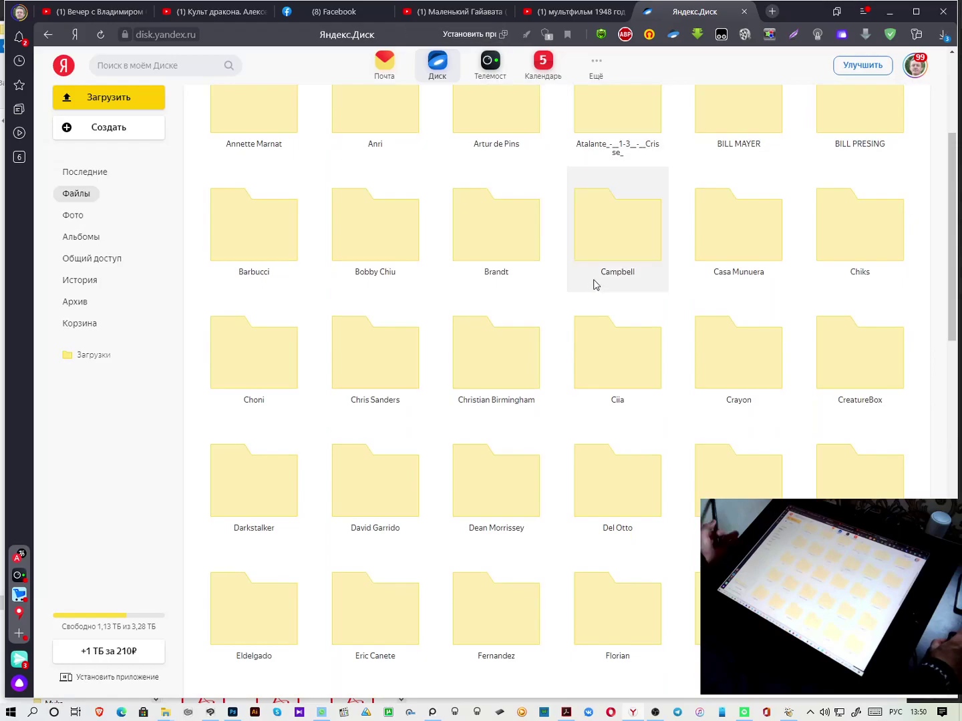
scroll(596, 280, "down", 6)
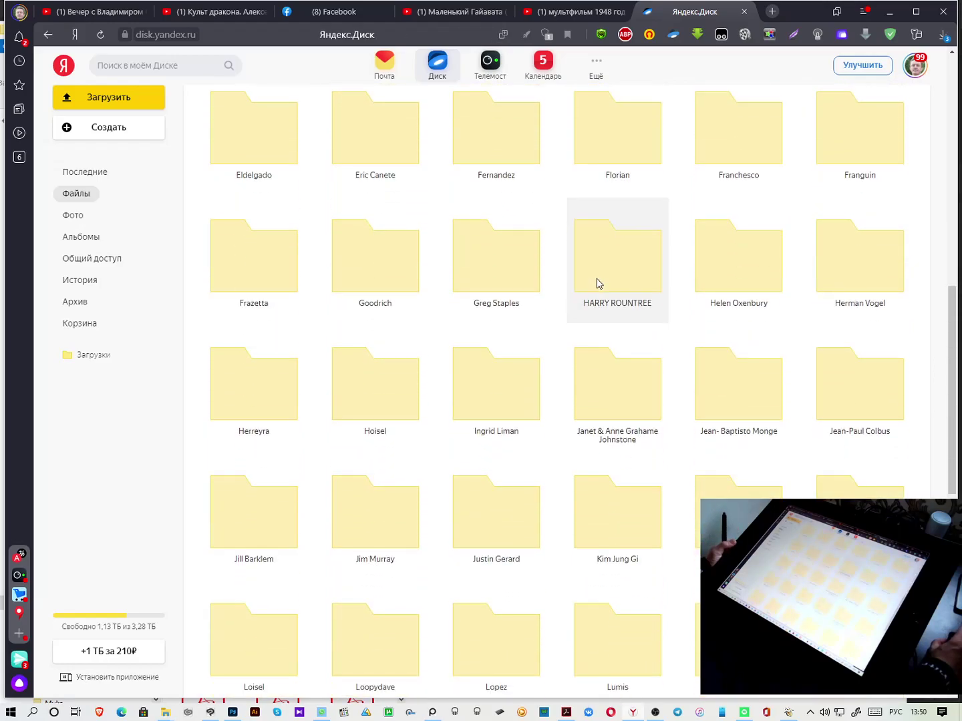
scroll(597, 284, "down", 15)
scroll(597, 284, "down", 6)
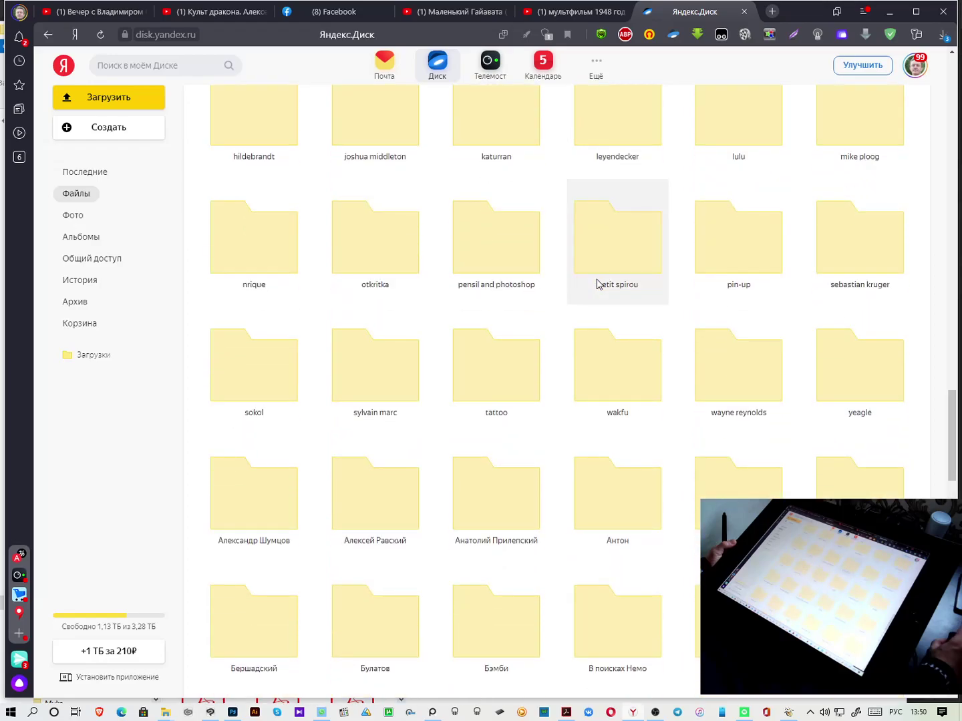
scroll(597, 285, "up", 1)
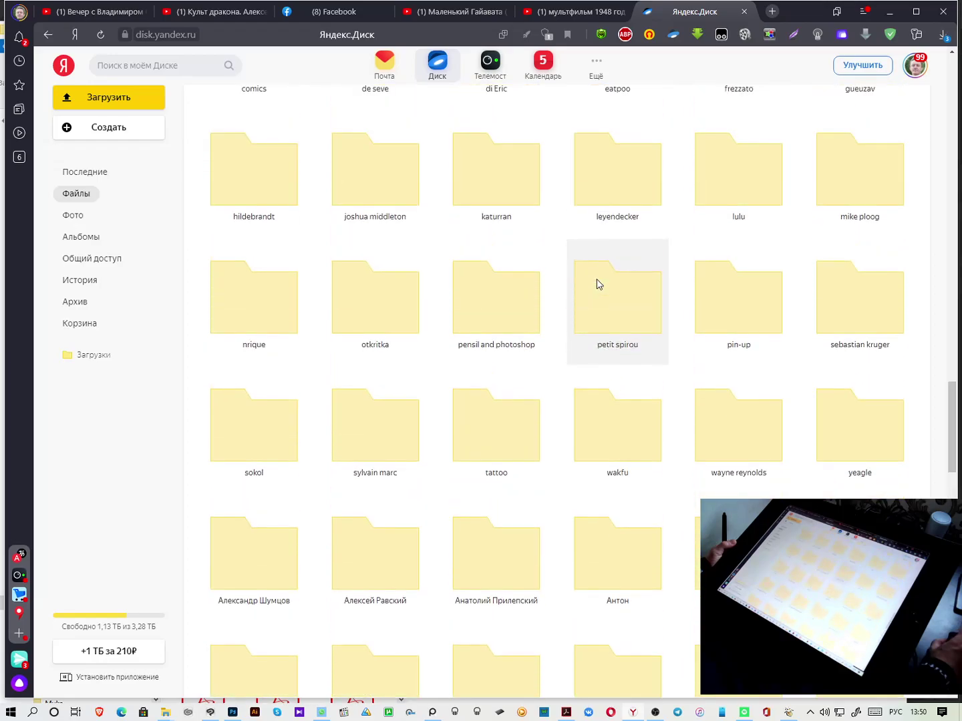
scroll(597, 283, "up", 6)
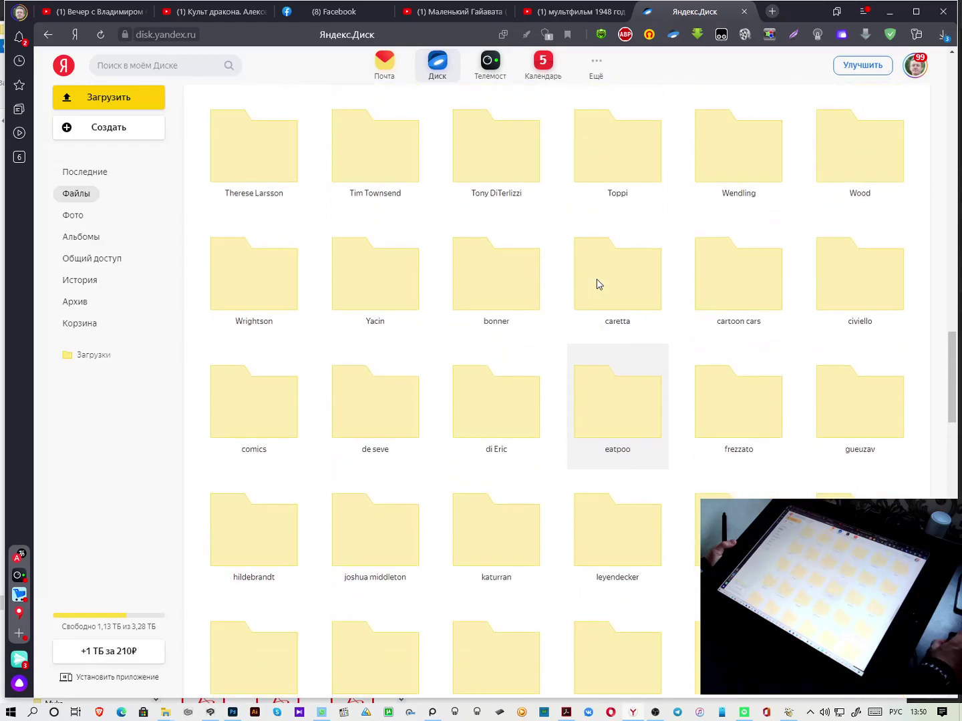
scroll(597, 284, "up", 5)
scroll(597, 284, "up", 3)
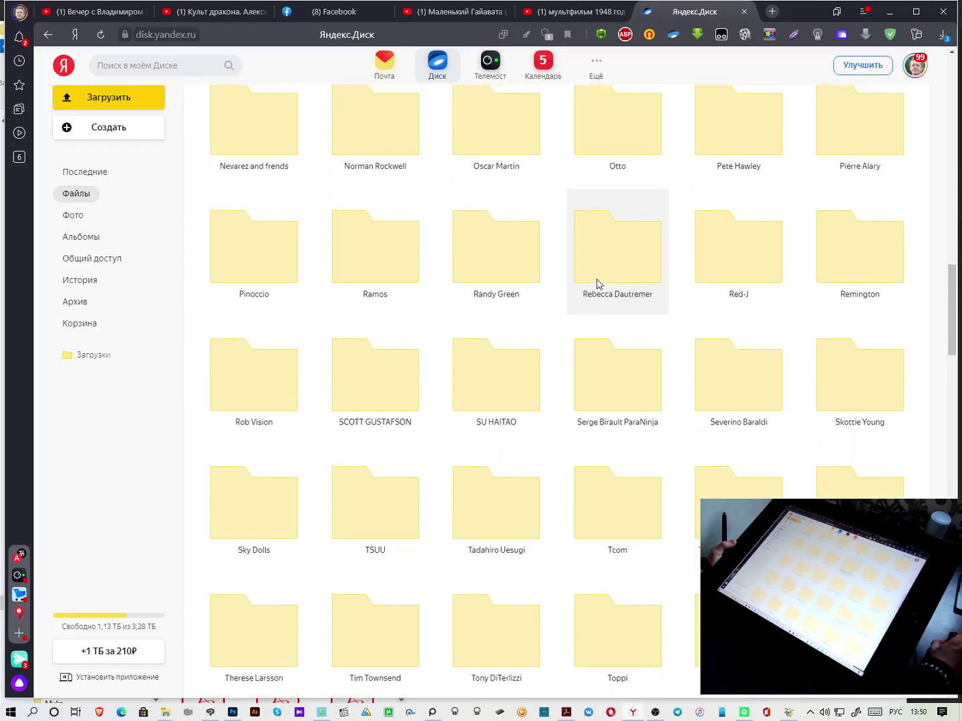
scroll(596, 284, "up", 6)
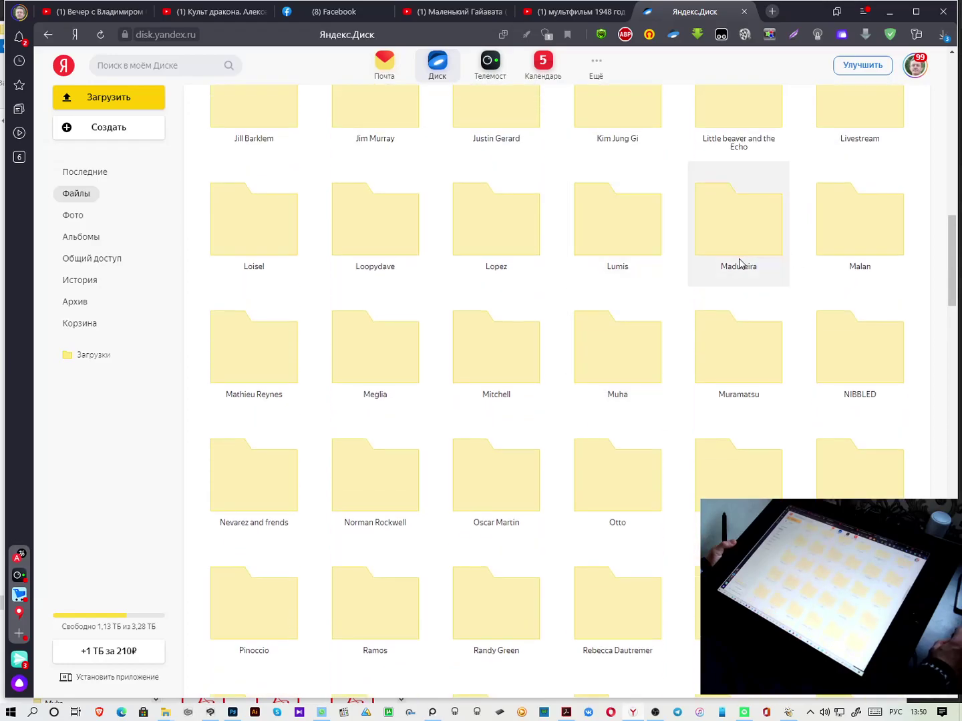
scroll(701, 276, "up", 3)
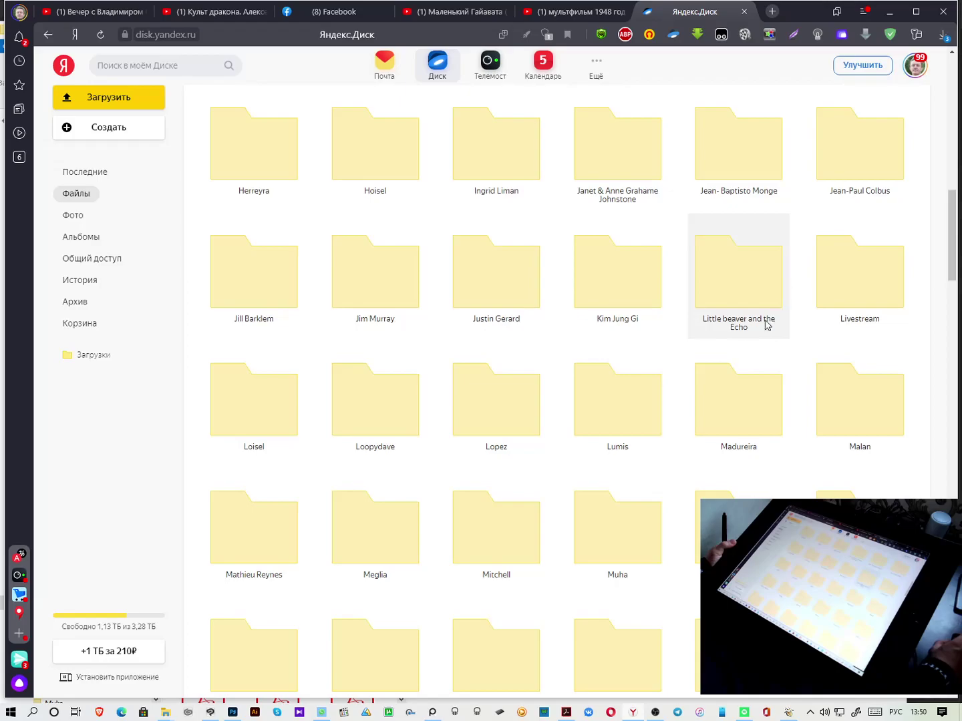
scroll(740, 352, "down", 1)
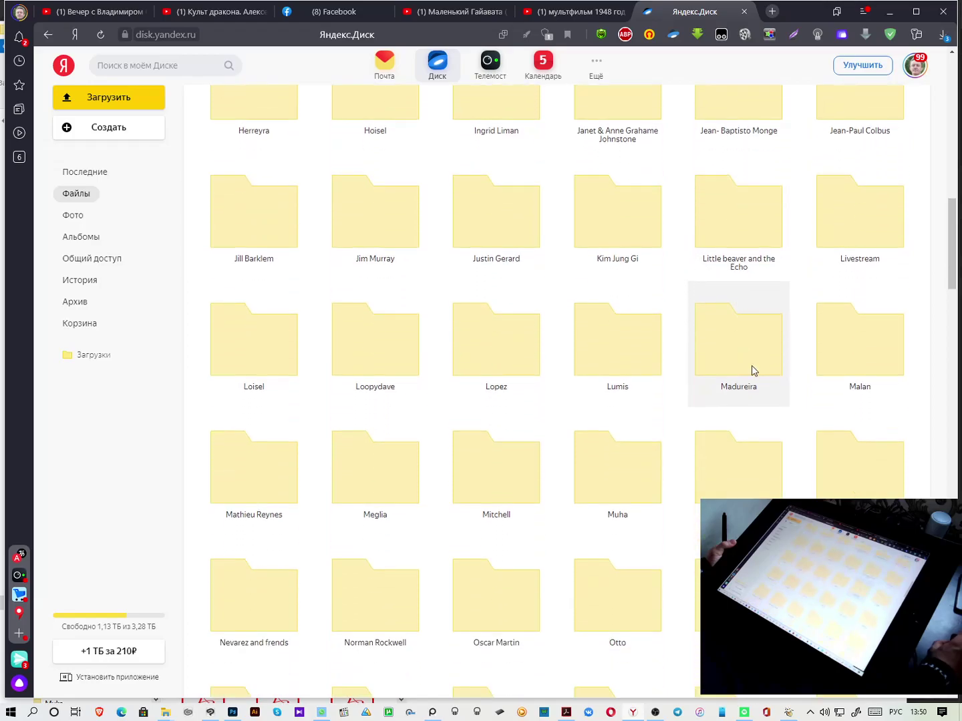
double_click(386, 607)
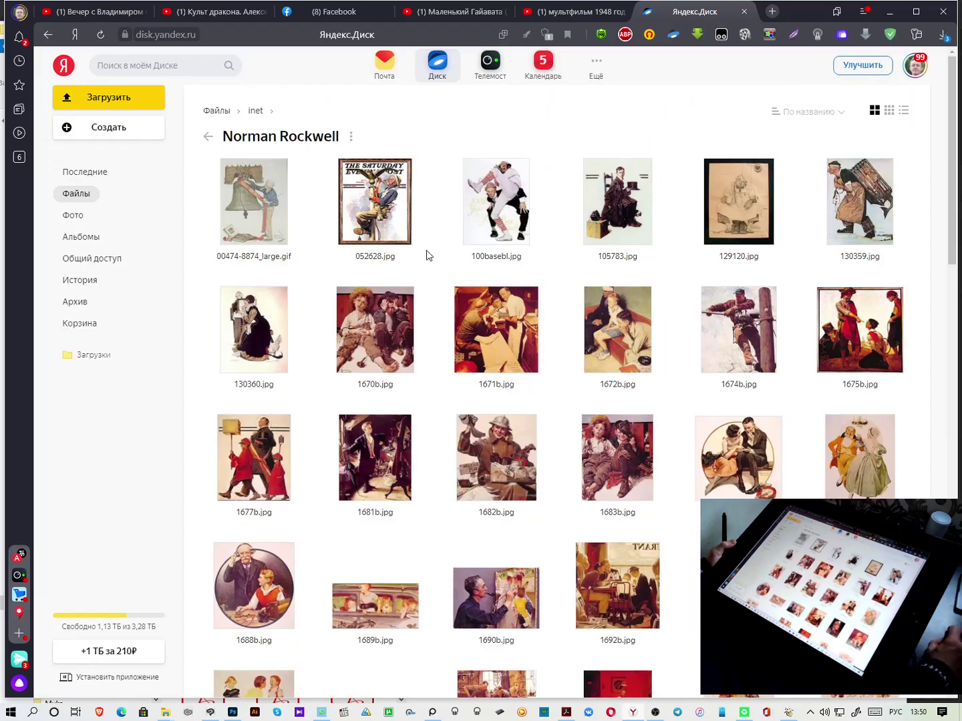
View the Norman Rockwell illustrations full size from 052628.jpg through 1690b.jpg, and go back to the painting of the family in a car
double_click(377, 208)
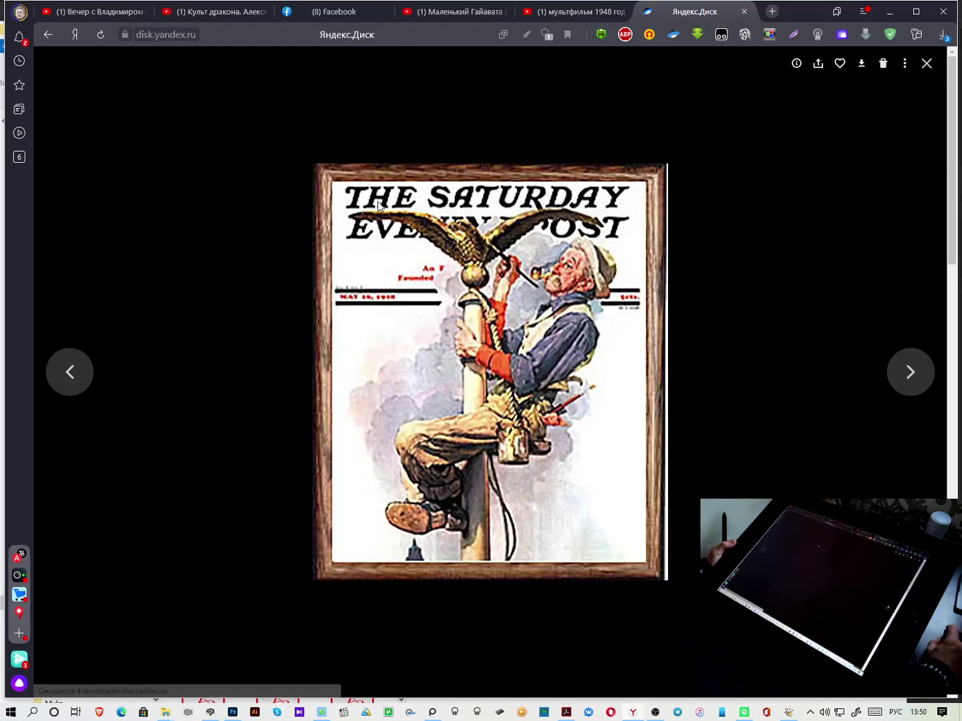
left_click(911, 372)
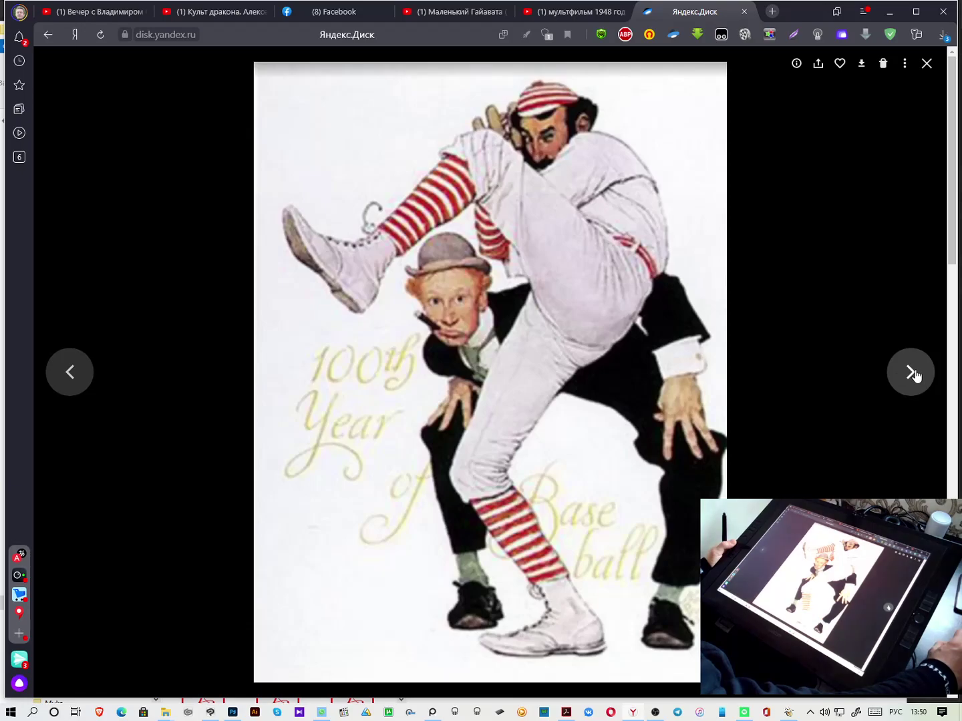
left_click(911, 373)
left_click(912, 373)
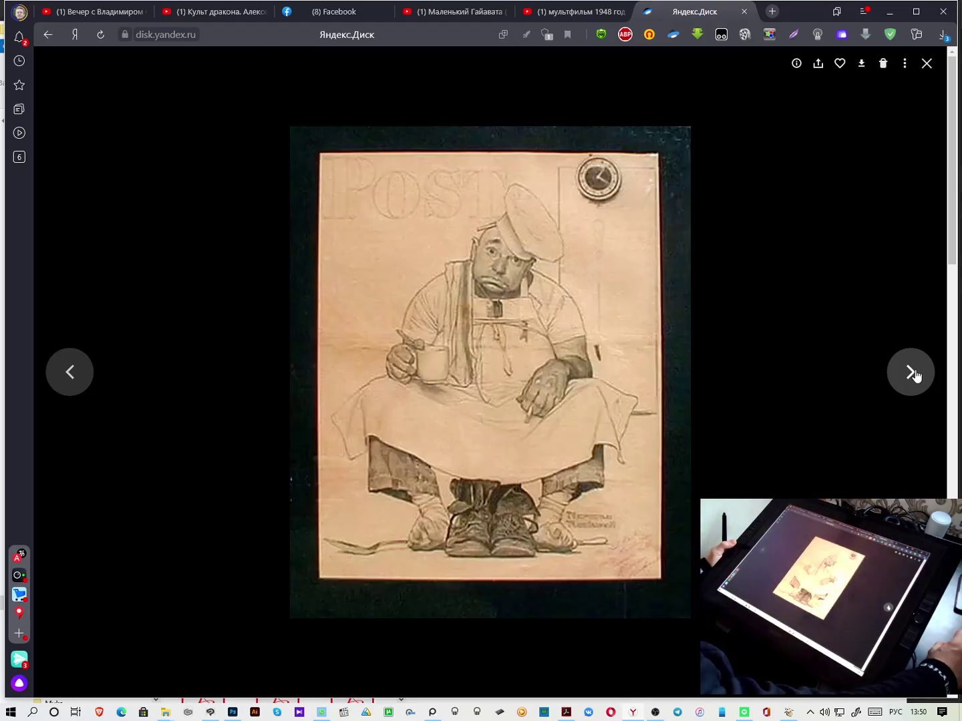
left_click(911, 373)
left_click(911, 373)
left_click(912, 373)
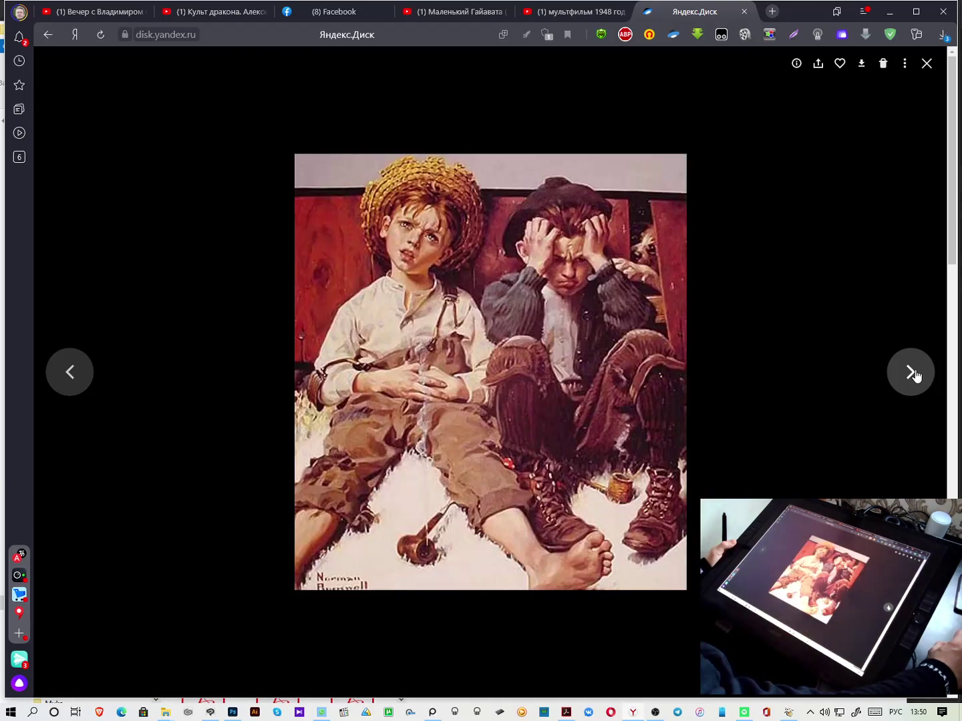
left_click(912, 373)
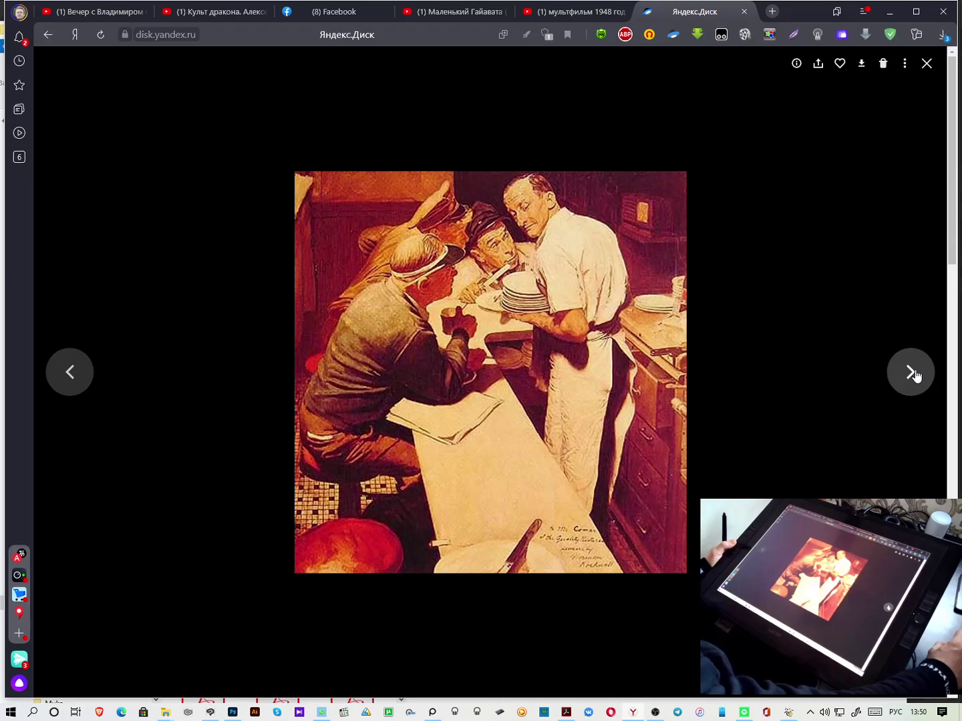
left_click(912, 373)
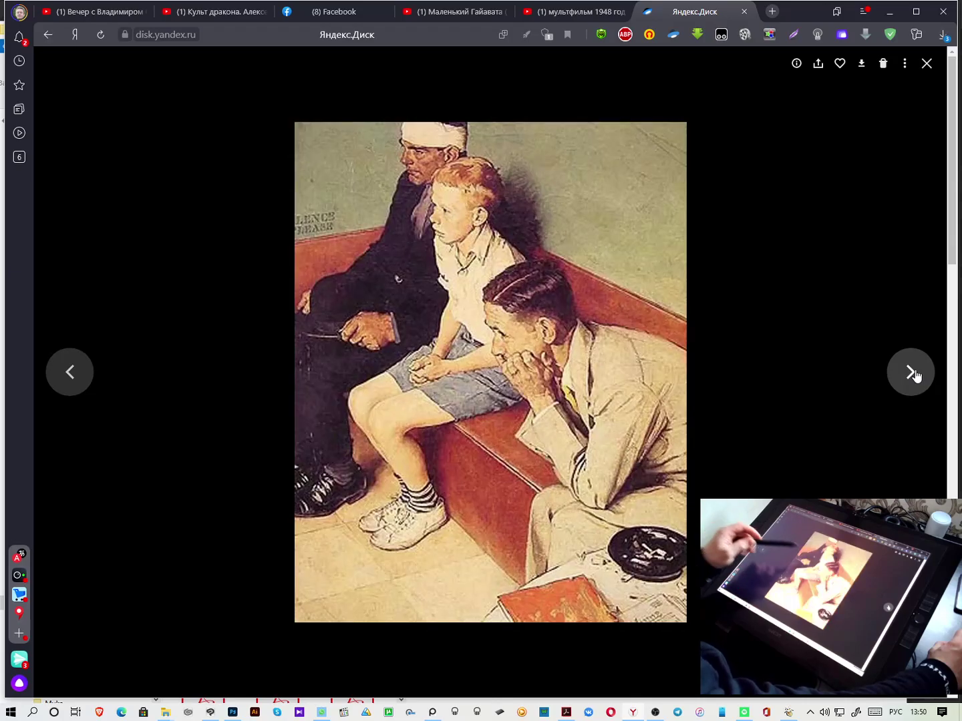
left_click(914, 372)
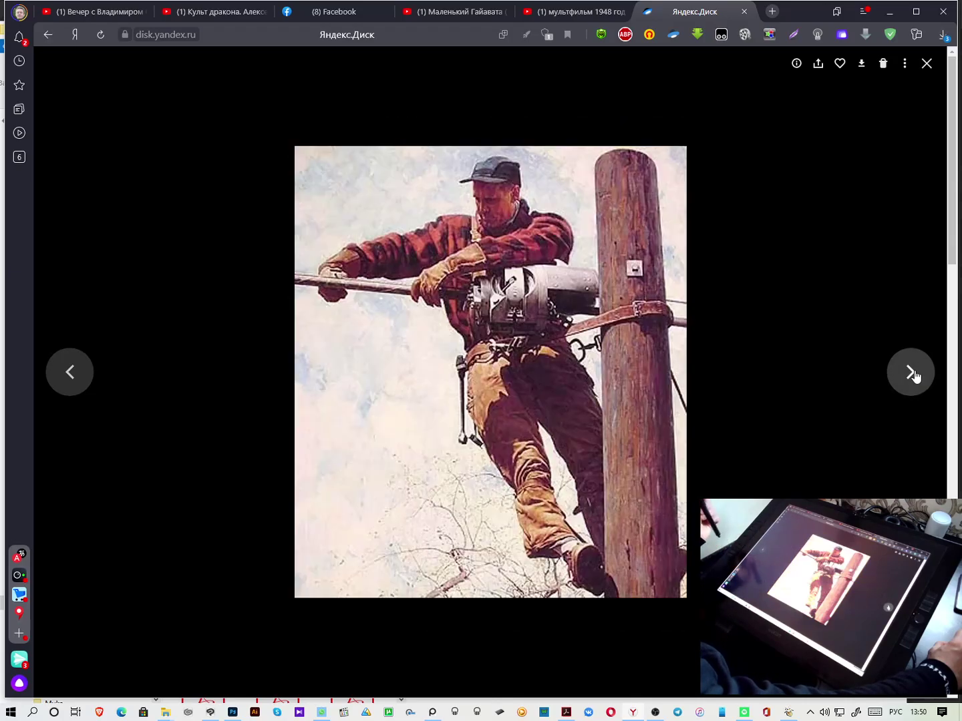
left_click(914, 374)
left_click(913, 374)
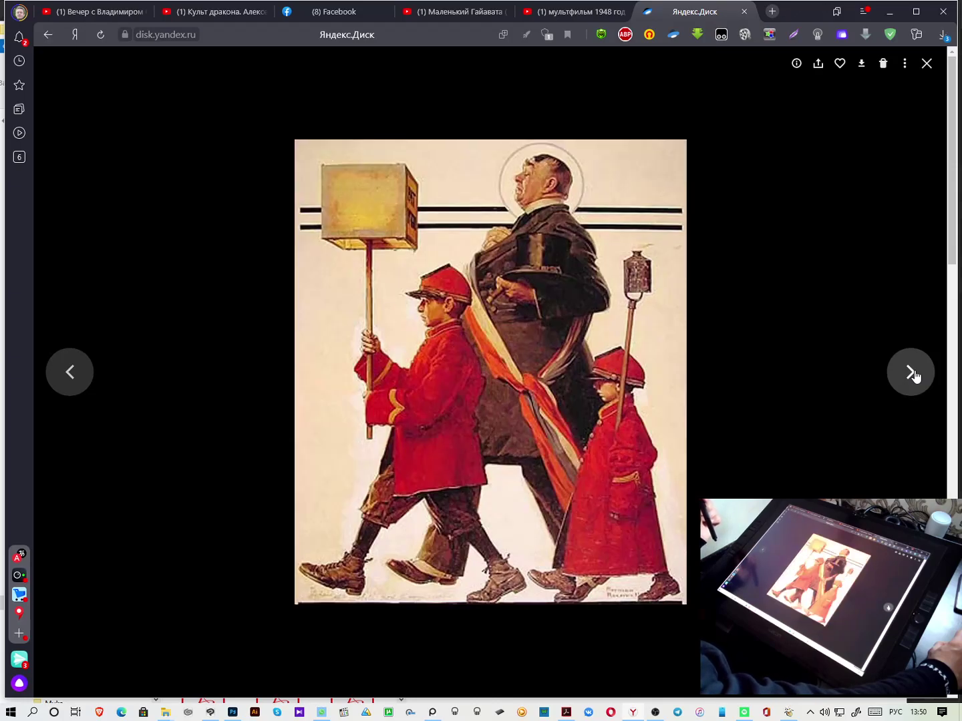
left_click(913, 376)
left_click(914, 376)
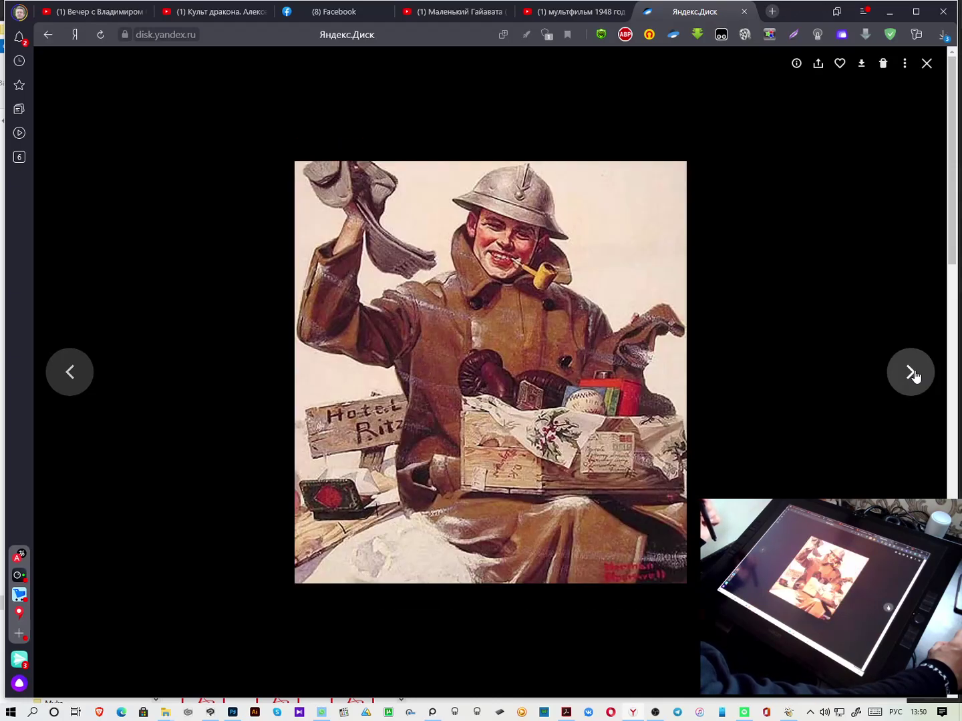
left_click(914, 375)
left_click(914, 376)
left_click(914, 376)
left_click(914, 376)
left_click(914, 375)
left_click(914, 376)
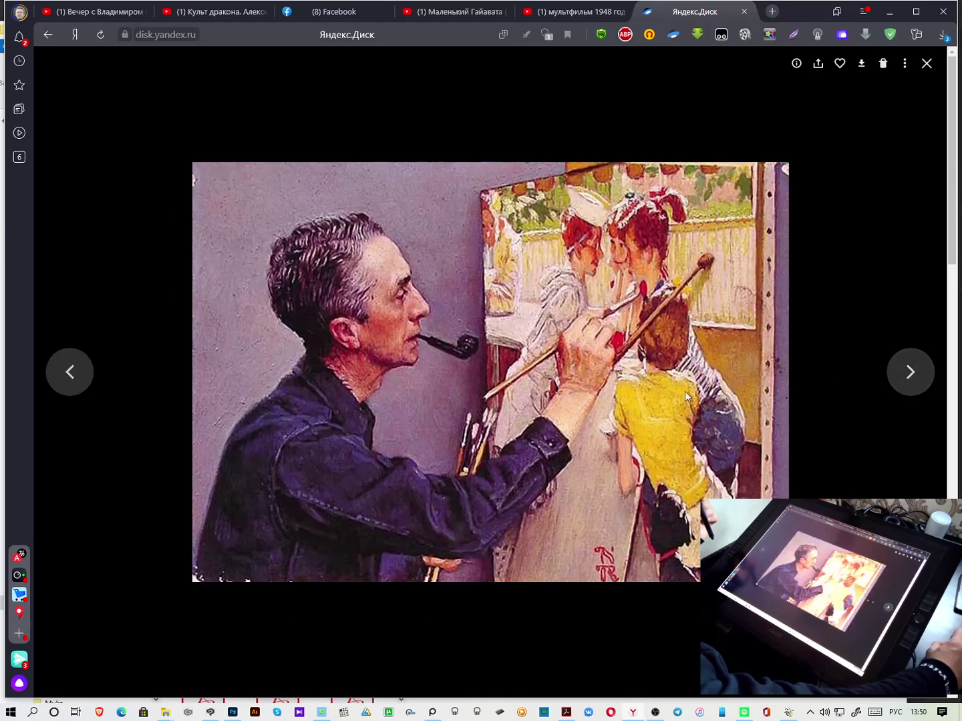
left_click(77, 374)
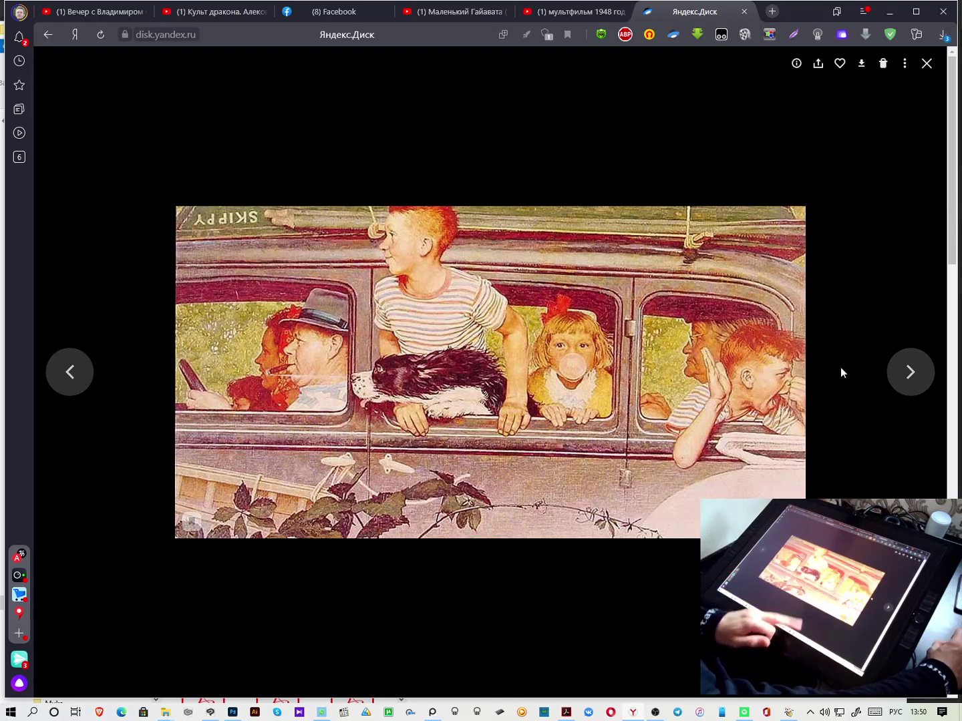
View the Rockwell paintings full size one after another, from the family in a car to the sheet of costumed character studies
left_click(909, 377)
left_click(907, 378)
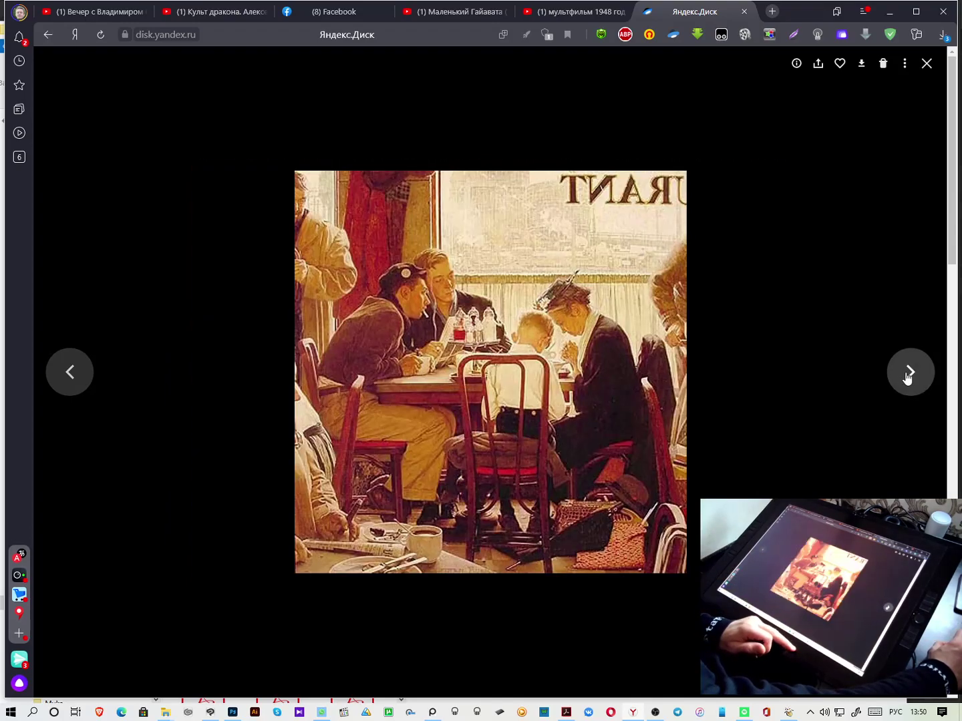
left_click(907, 378)
left_click(907, 378)
left_click(907, 378)
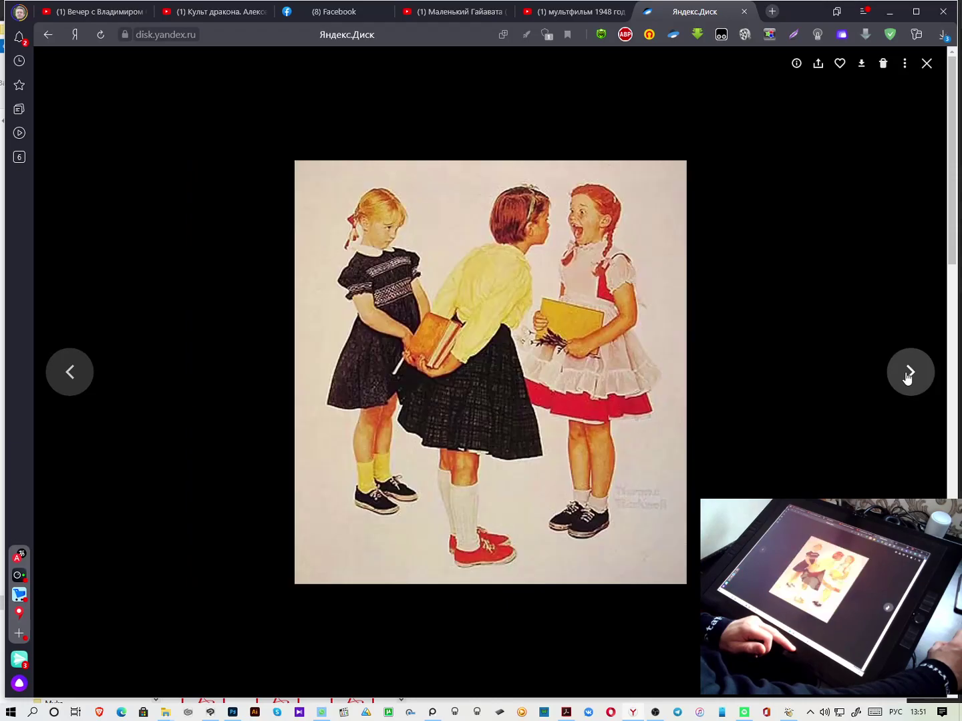
left_click(907, 378)
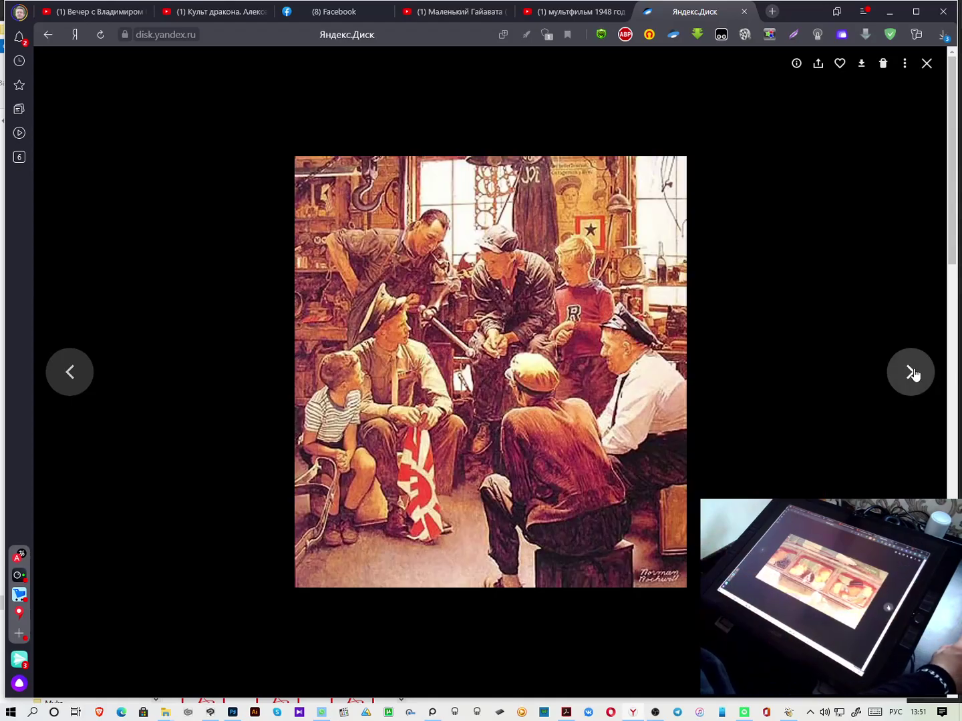
left_click(908, 376)
left_click(910, 376)
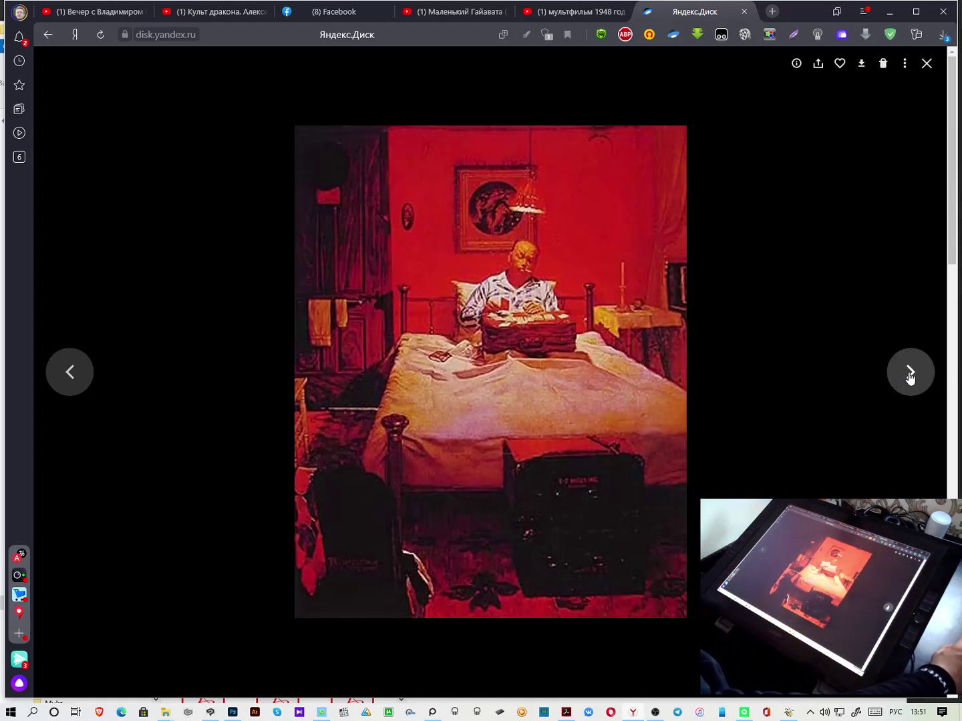
left_click(909, 375)
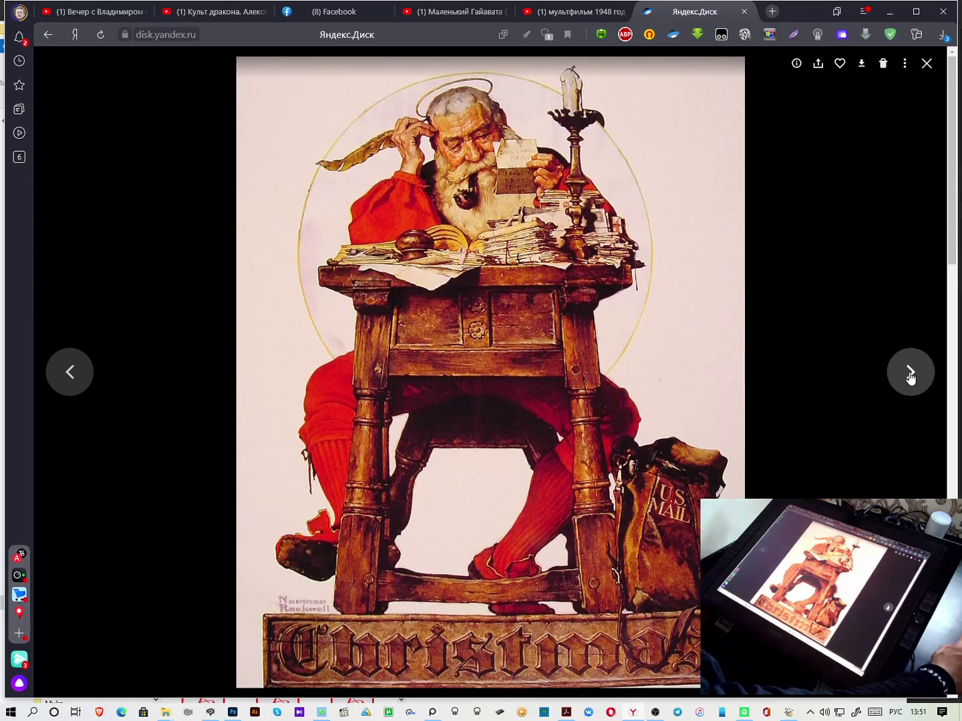
left_click(910, 375)
left_click(911, 376)
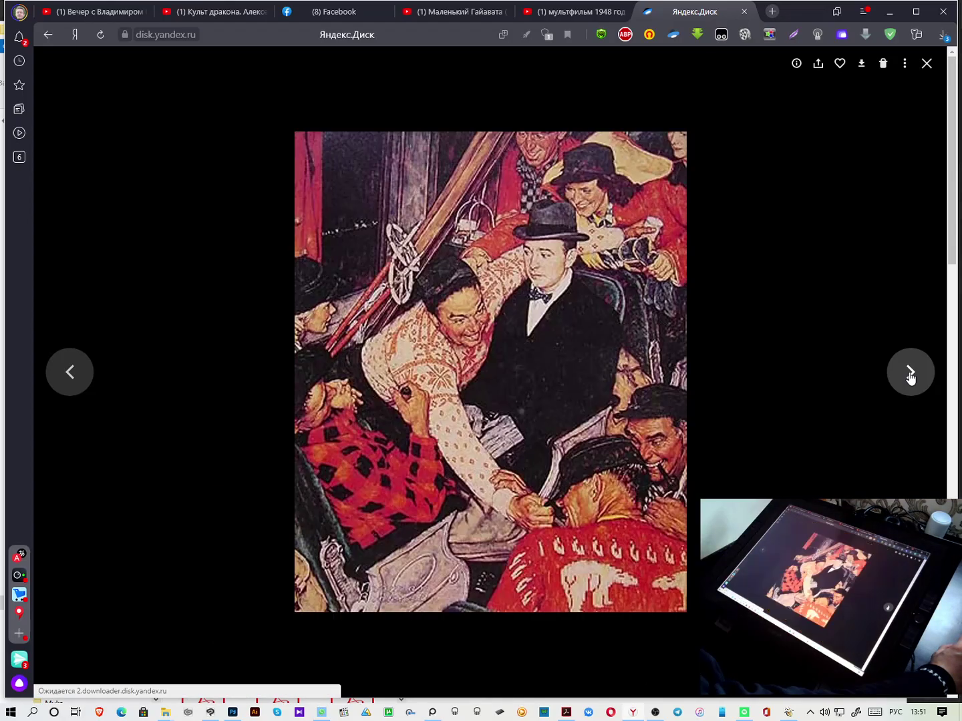
left_click(911, 375)
left_click(910, 376)
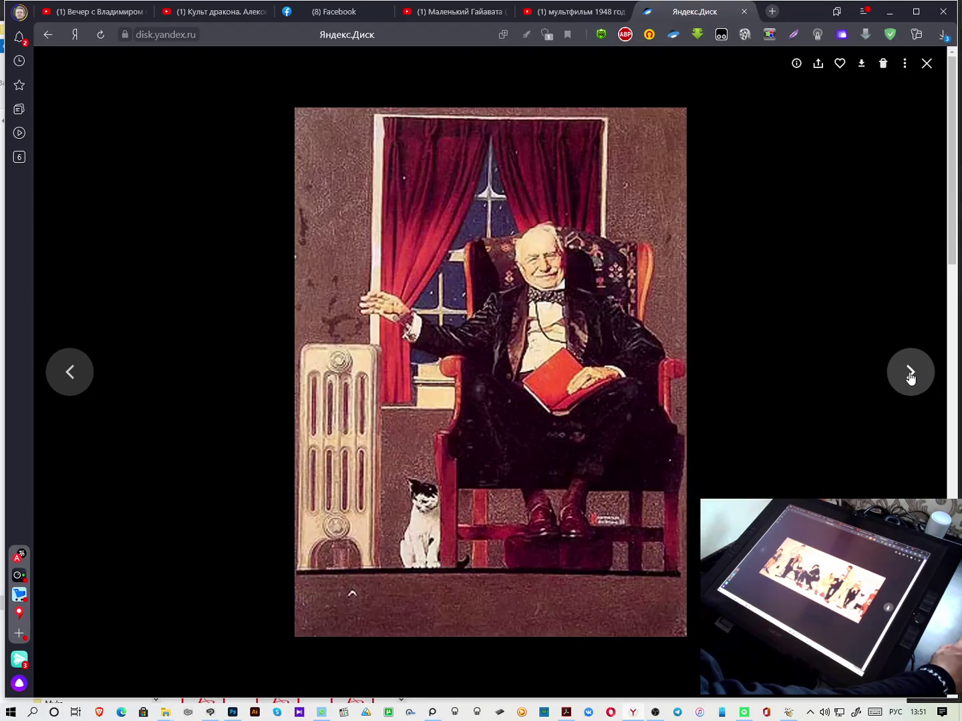
left_click(909, 375)
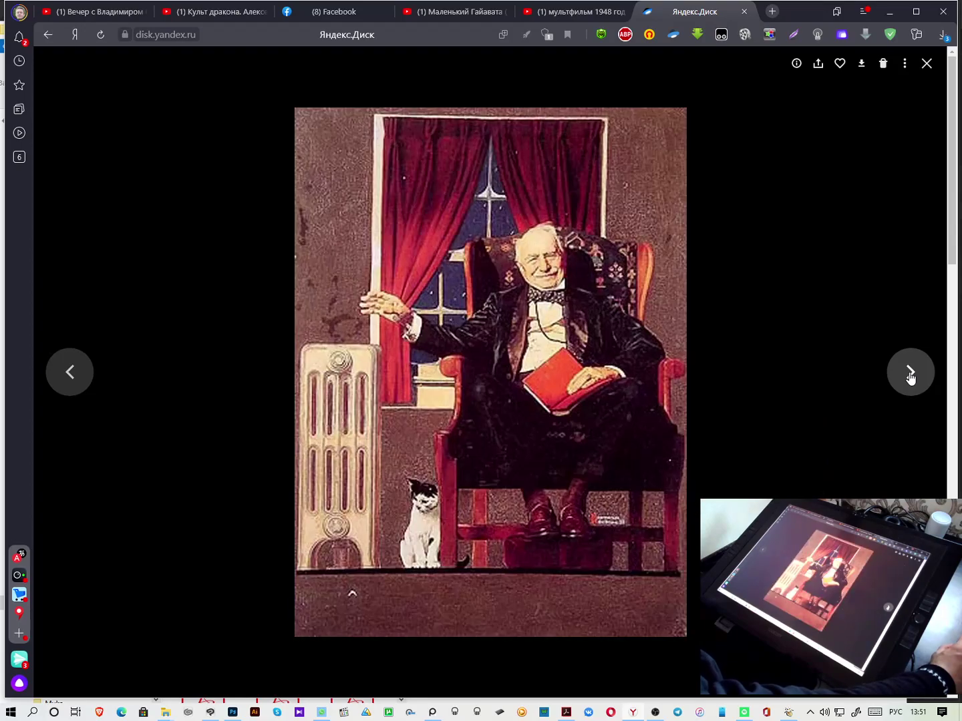
left_click(910, 375)
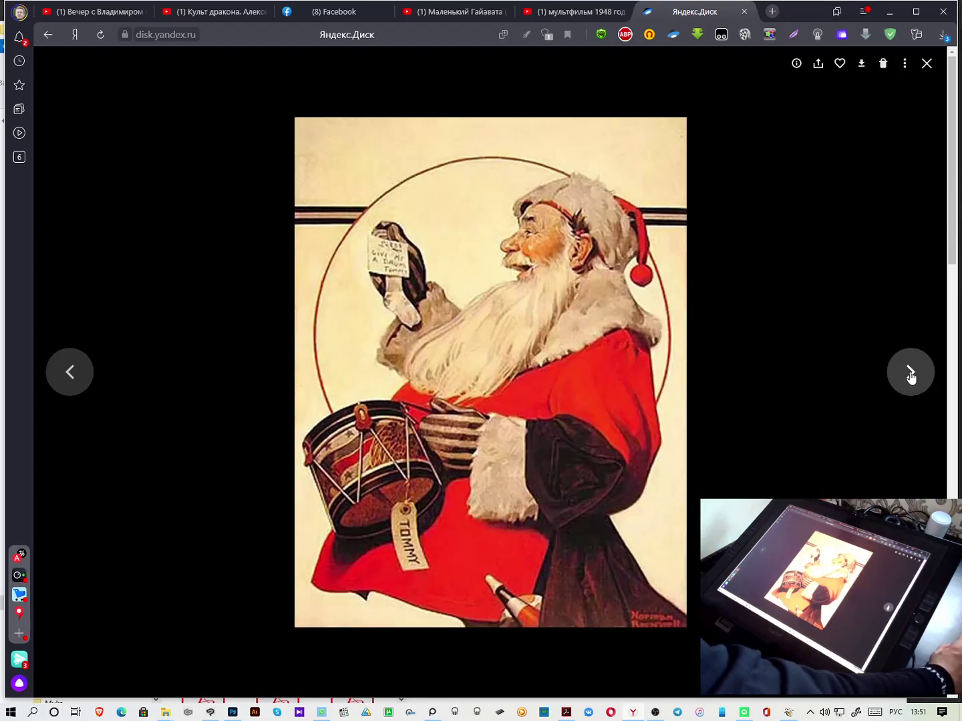
left_click(911, 376)
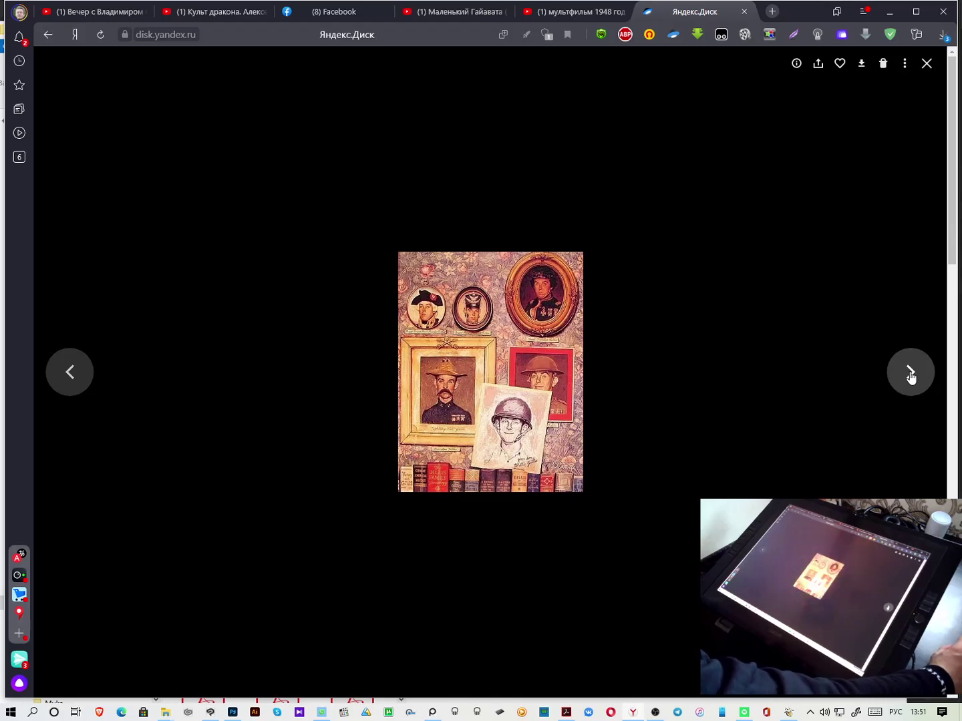
left_click(910, 376)
left_click(910, 376)
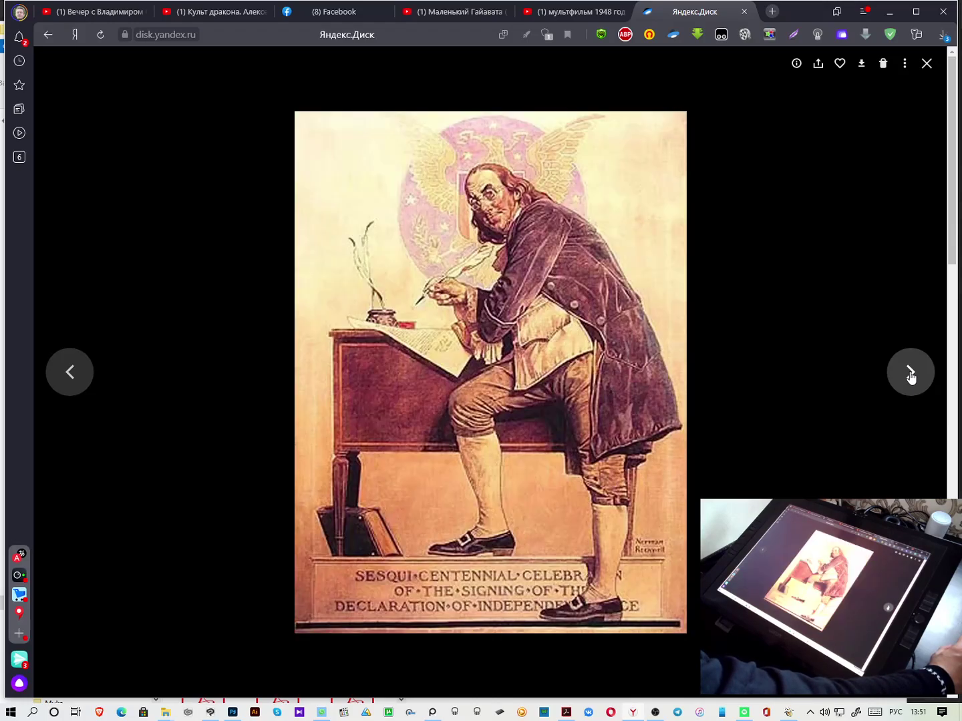
left_click(910, 375)
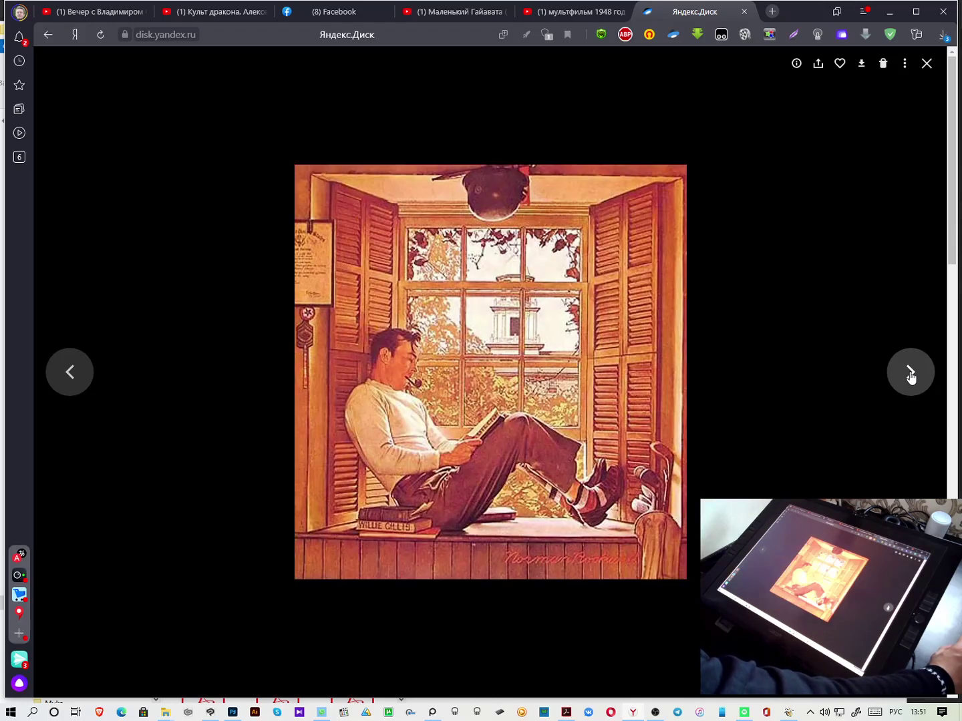
left_click(910, 376)
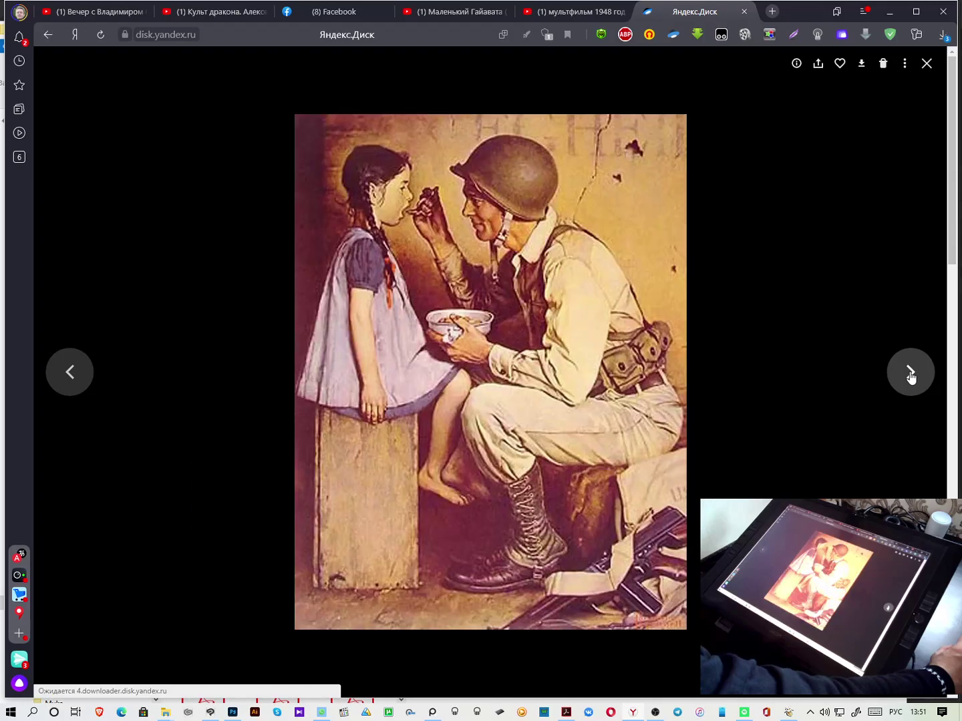
left_click(910, 376)
left_click(910, 376)
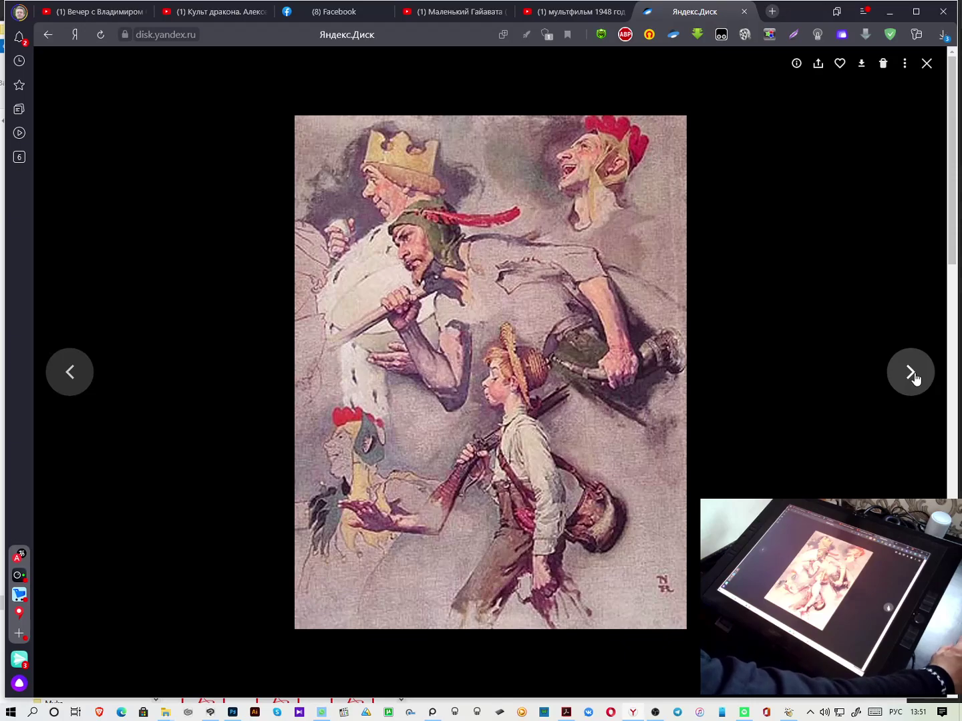
Continue viewing the full-size illustrations from the old sailor with a boy through 1765b.jpg, the girl tending the kneeling football player
left_click(914, 375)
left_click(914, 378)
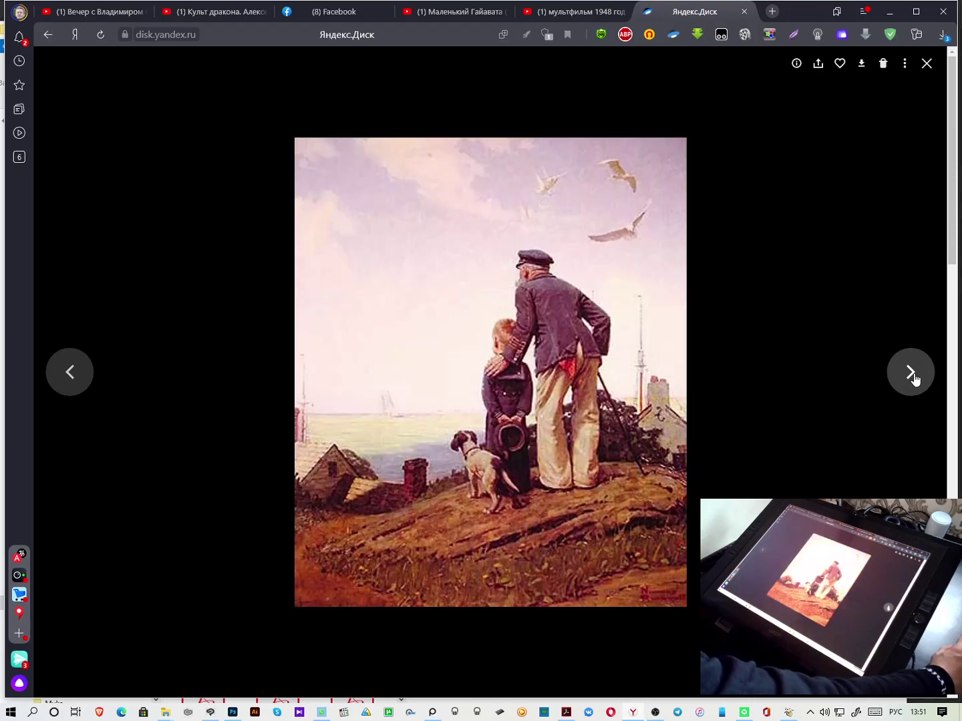
left_click(914, 380)
left_click(914, 378)
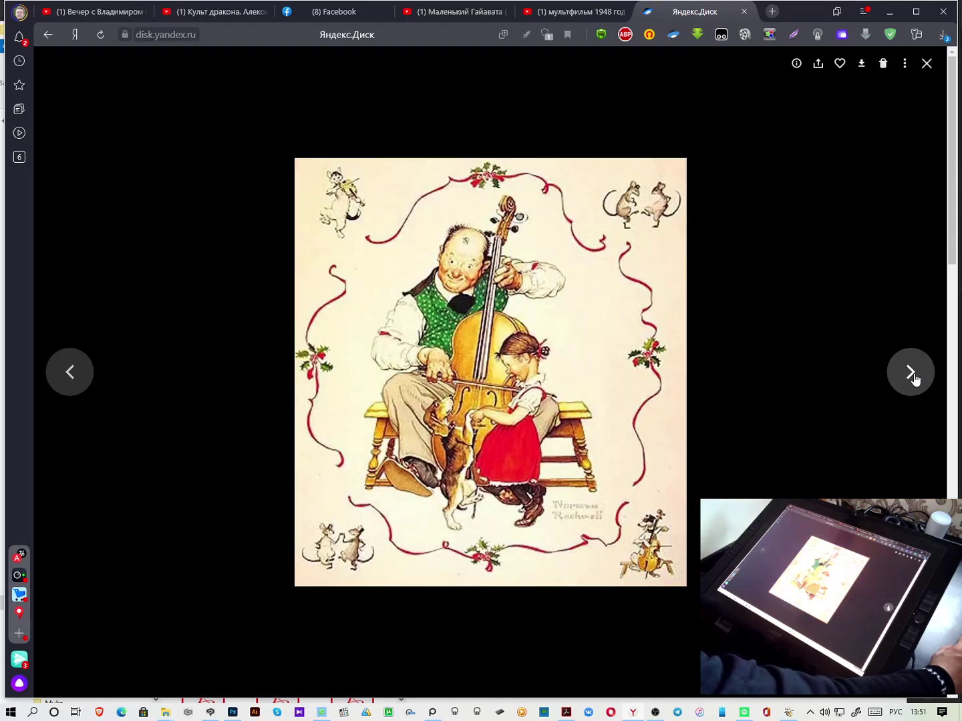
left_click(914, 378)
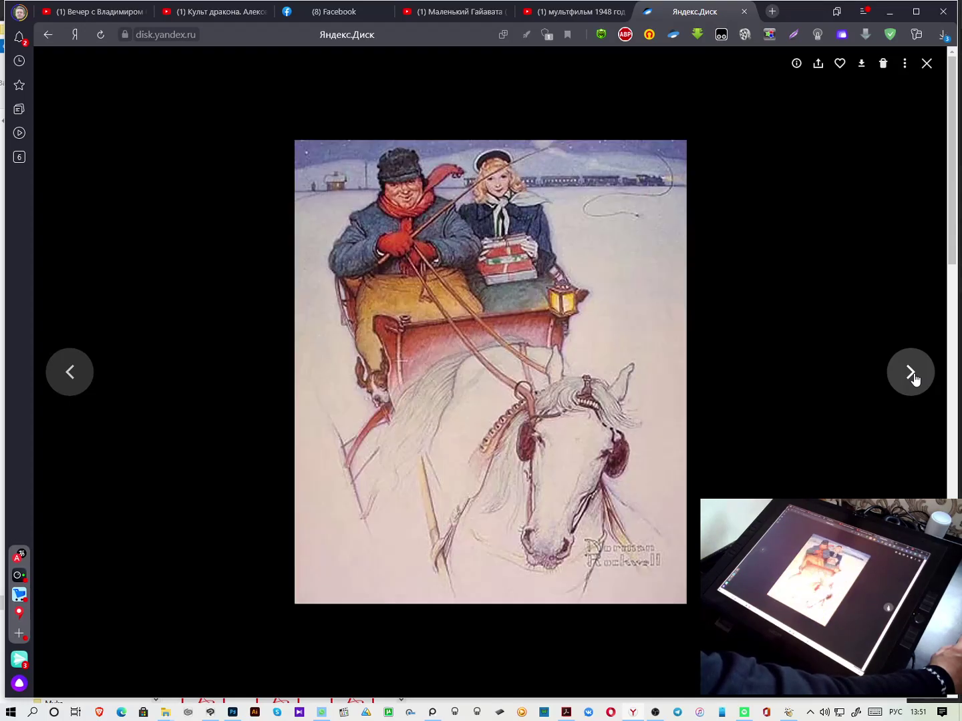
left_click(915, 378)
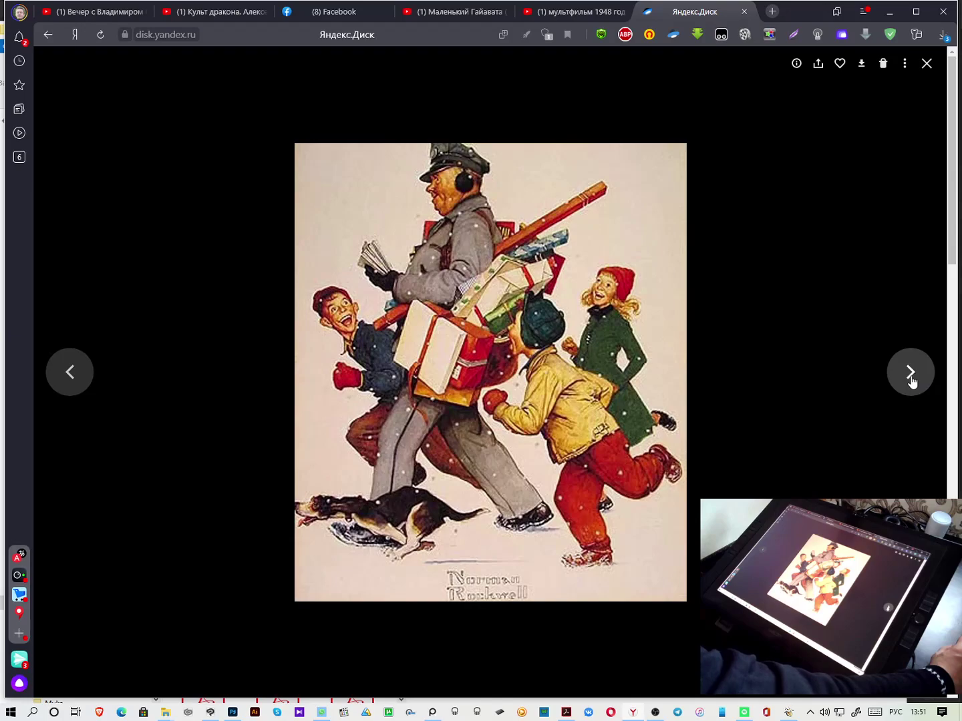
left_click(911, 381)
left_click(910, 380)
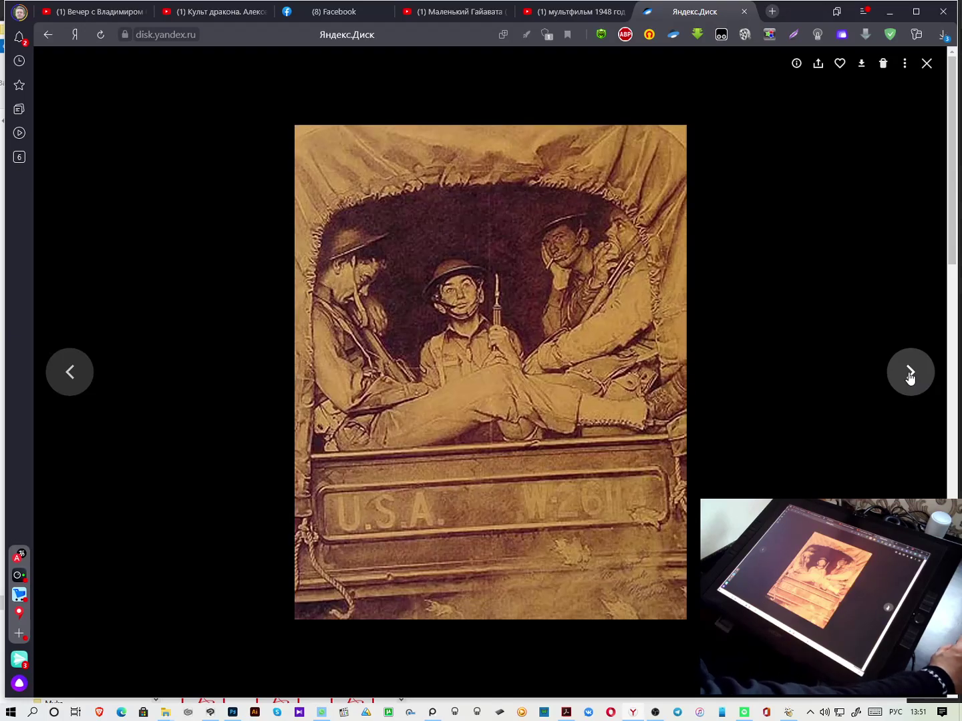
left_click(910, 378)
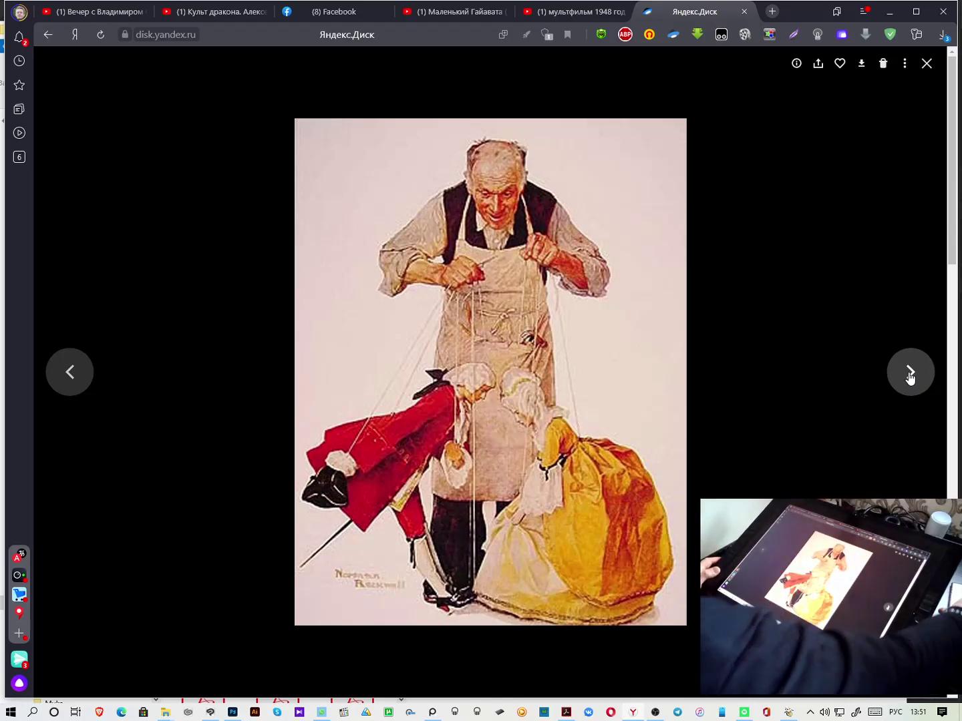
left_click(909, 371)
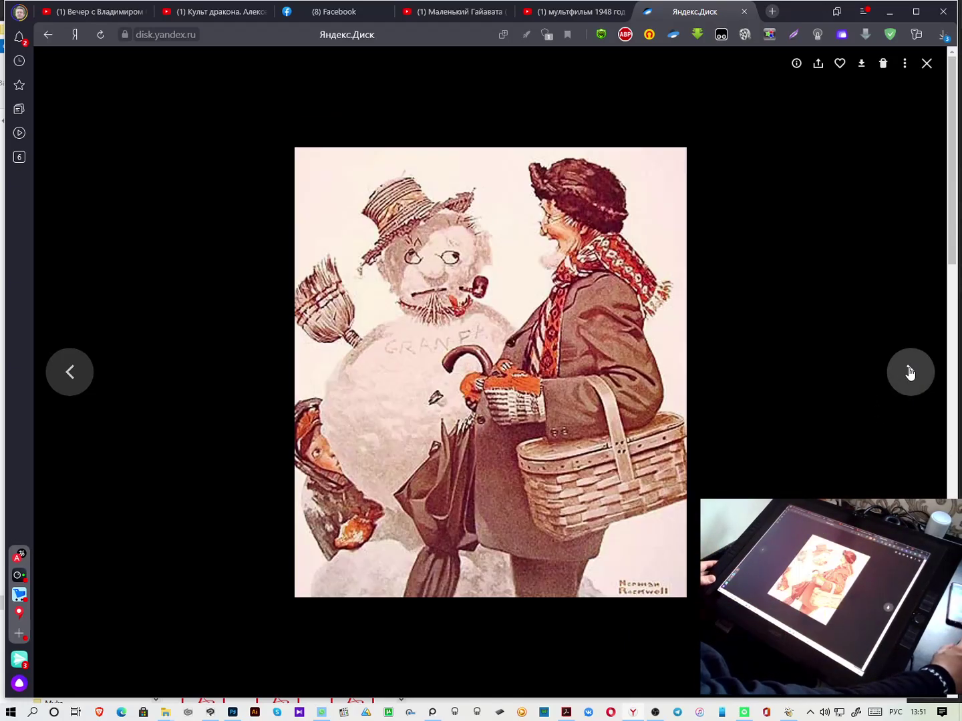
left_click(909, 372)
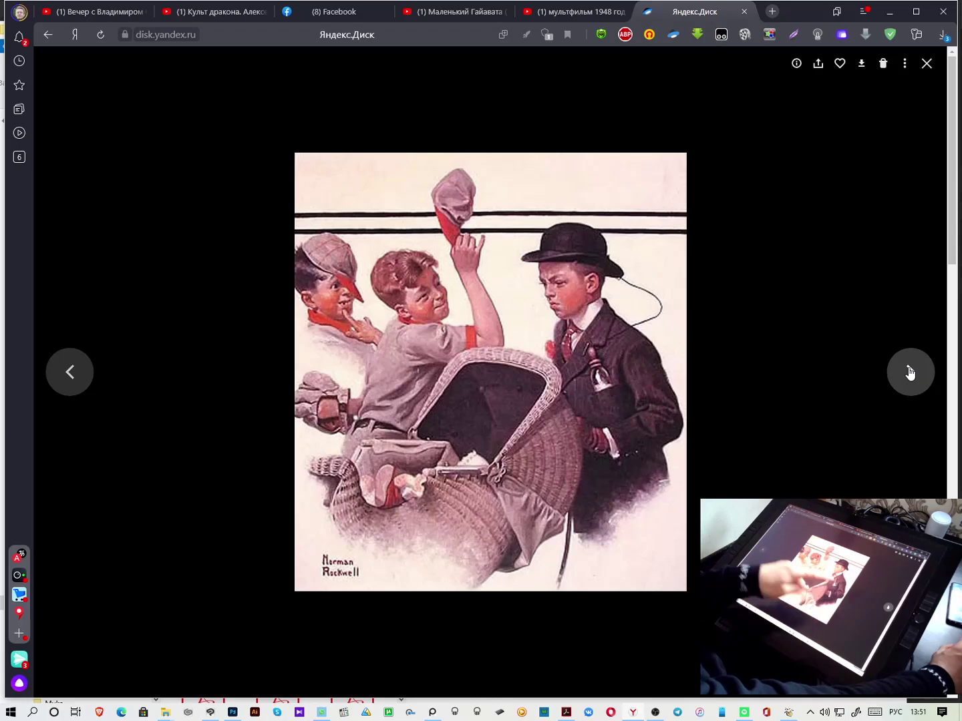
left_click(910, 373)
left_click(910, 372)
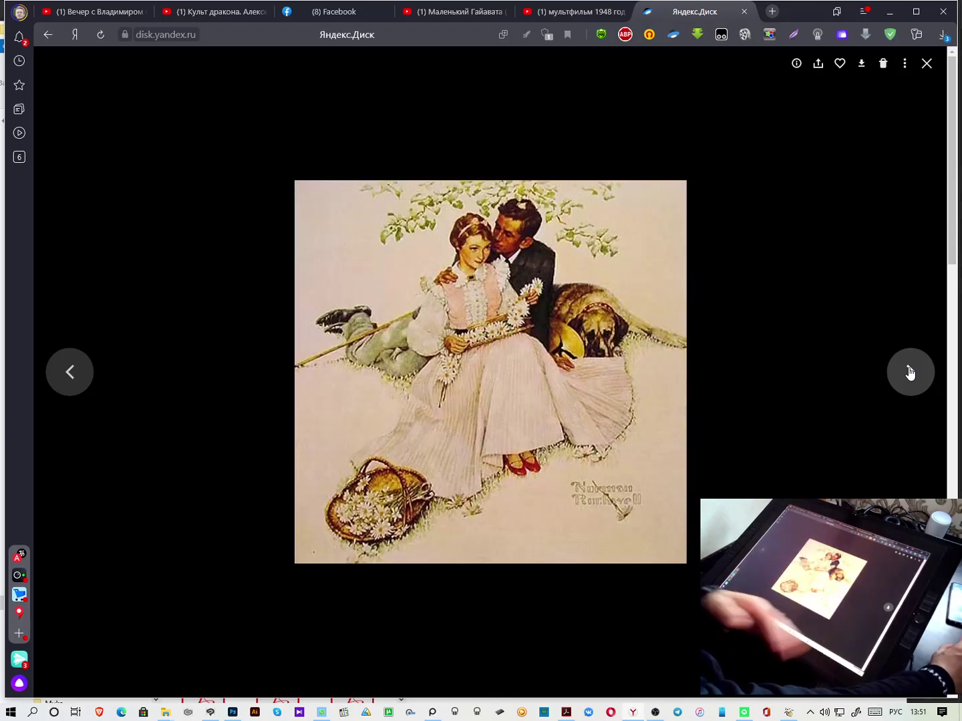
left_click(909, 373)
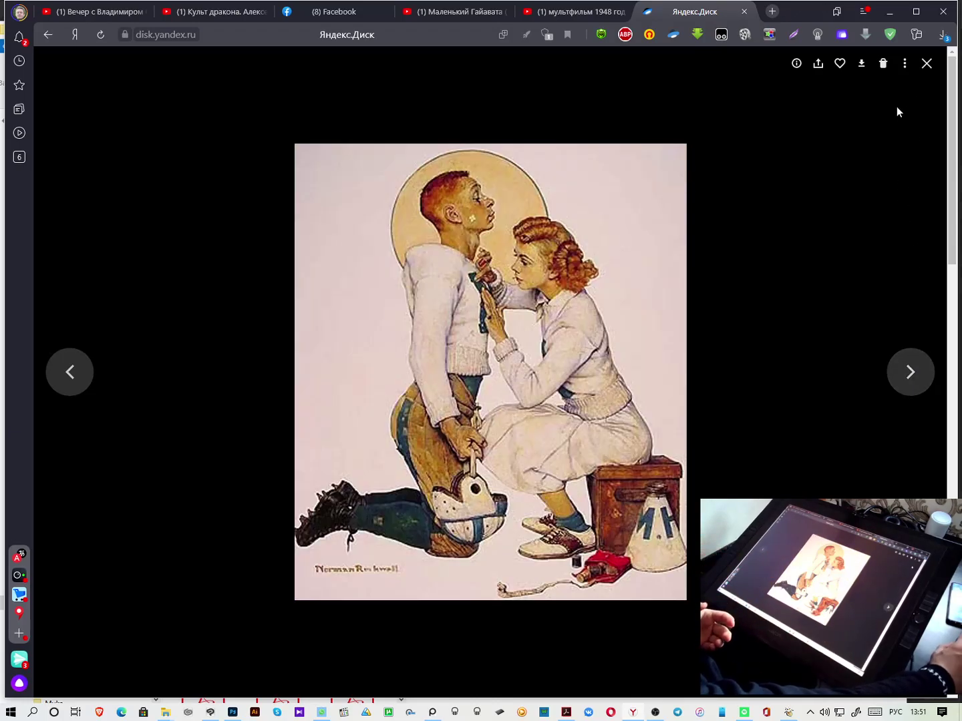
View illustrations 1769b.jpg through 2353.jpg, return to the pencil drawing of the fishing boy with a dog, and close the full-size view
left_click(906, 374)
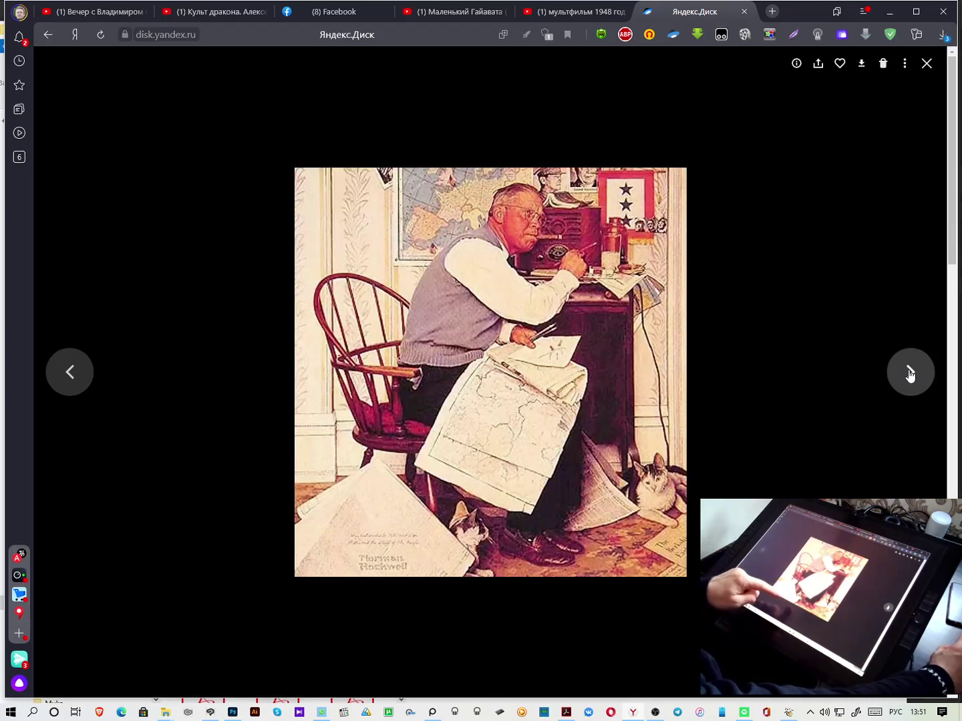
left_click(907, 375)
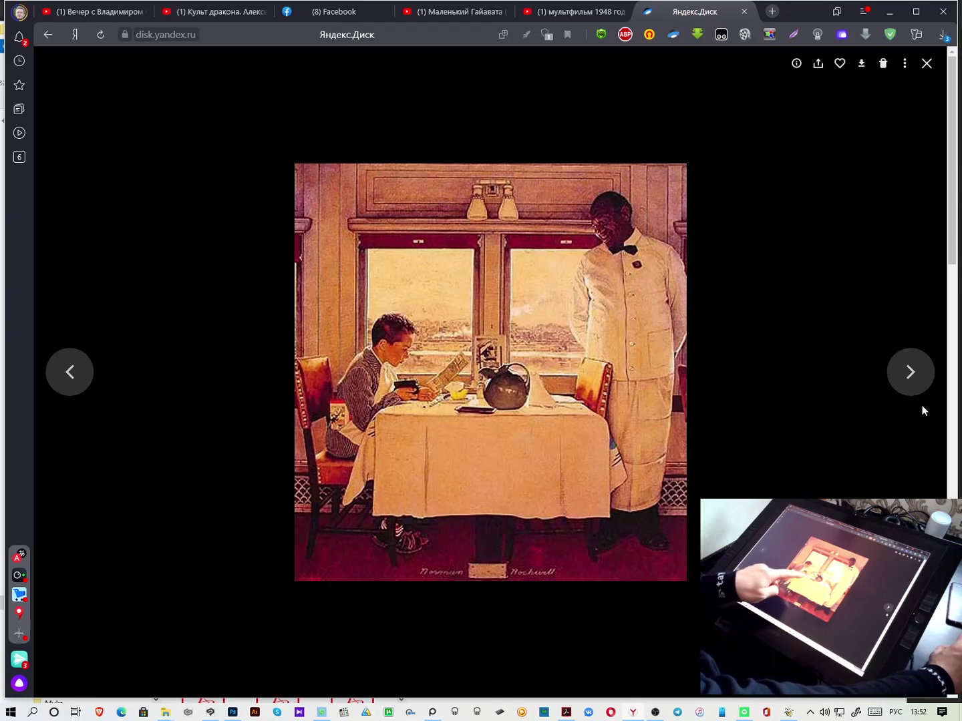
left_click(910, 380)
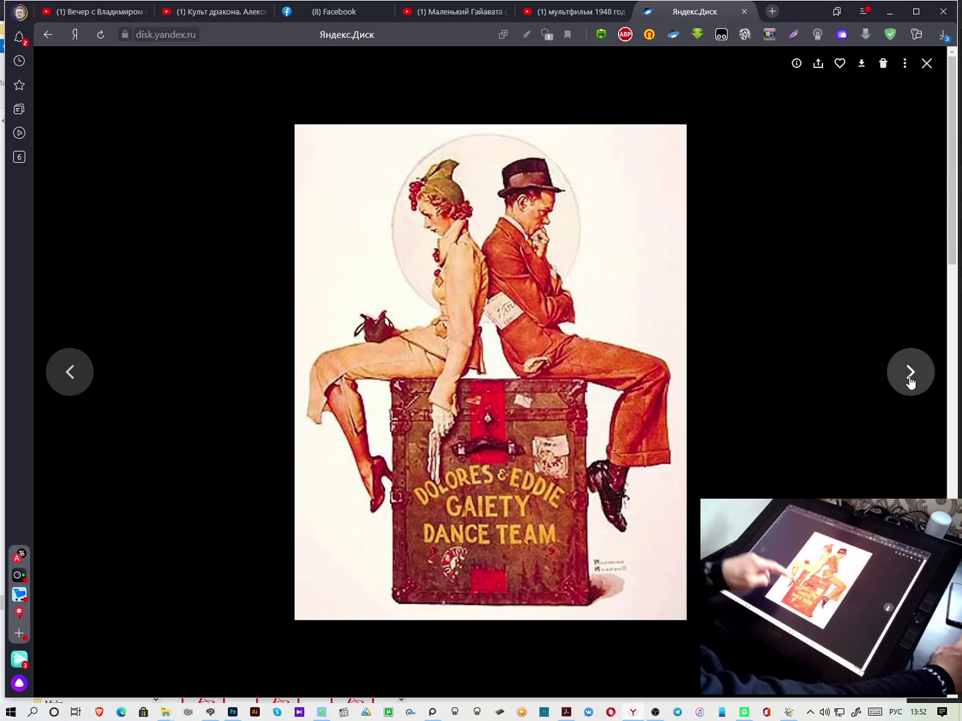
left_click(909, 380)
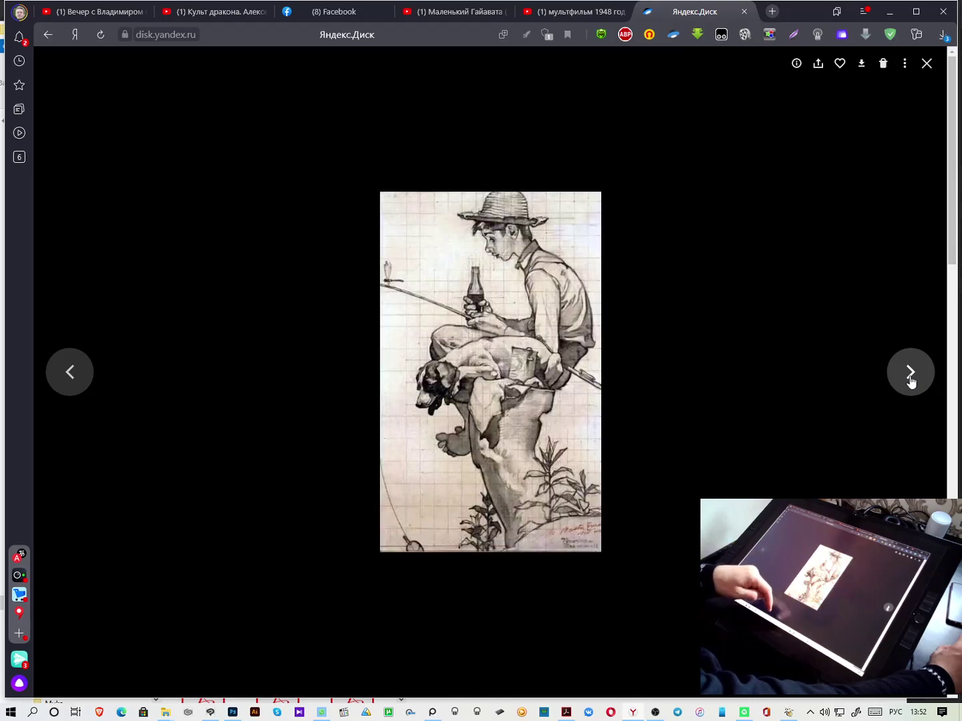
left_click(910, 380)
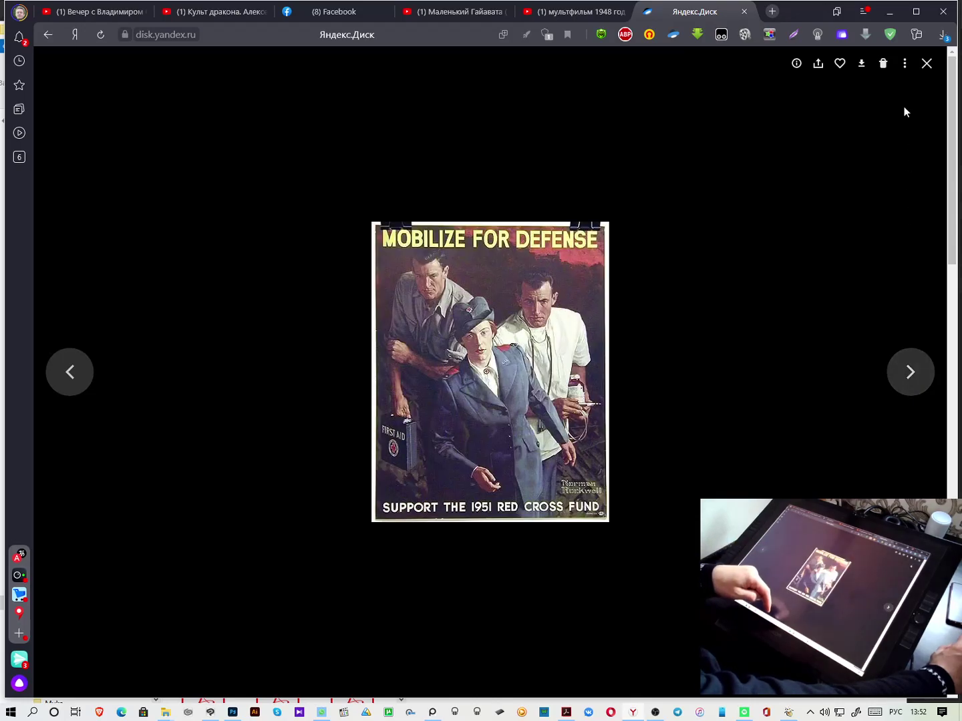
left_click(82, 371)
left_click(928, 67)
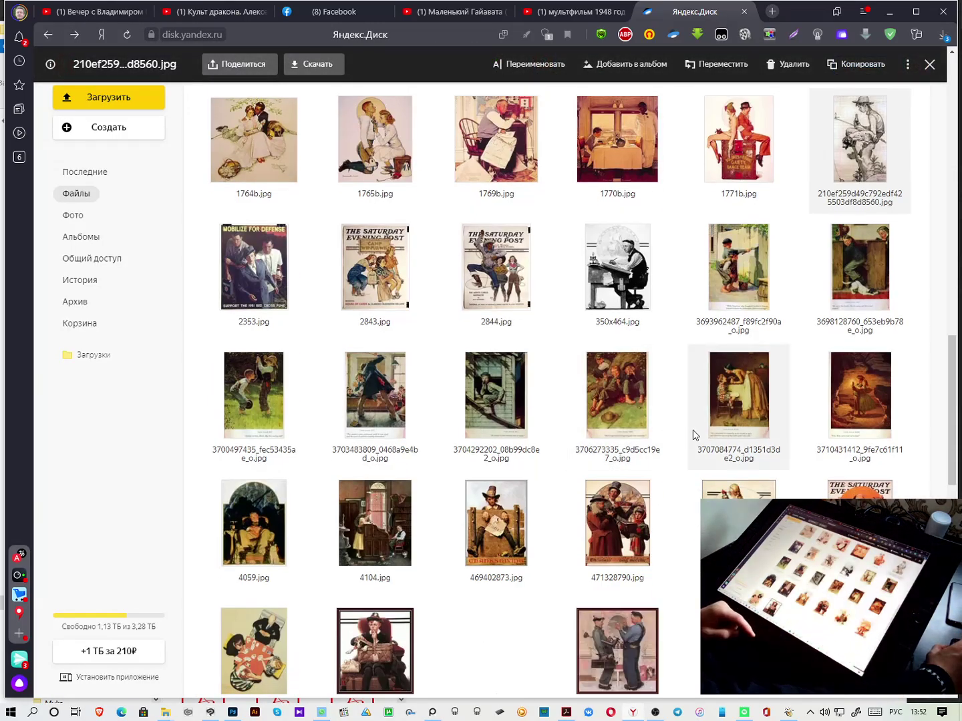
Look through the Rockwell thumbnails from the Saturday Evening Post covers to the files whose names begin with NR
scroll(695, 436, "up", 1)
scroll(694, 435, "down", 10)
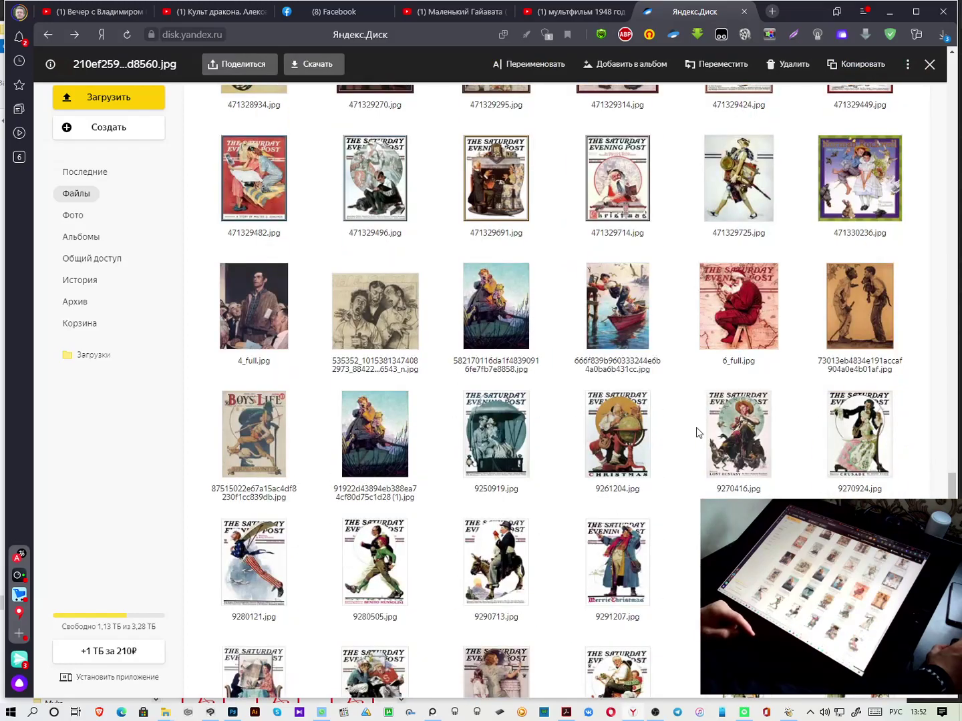
scroll(697, 431, "down", 7)
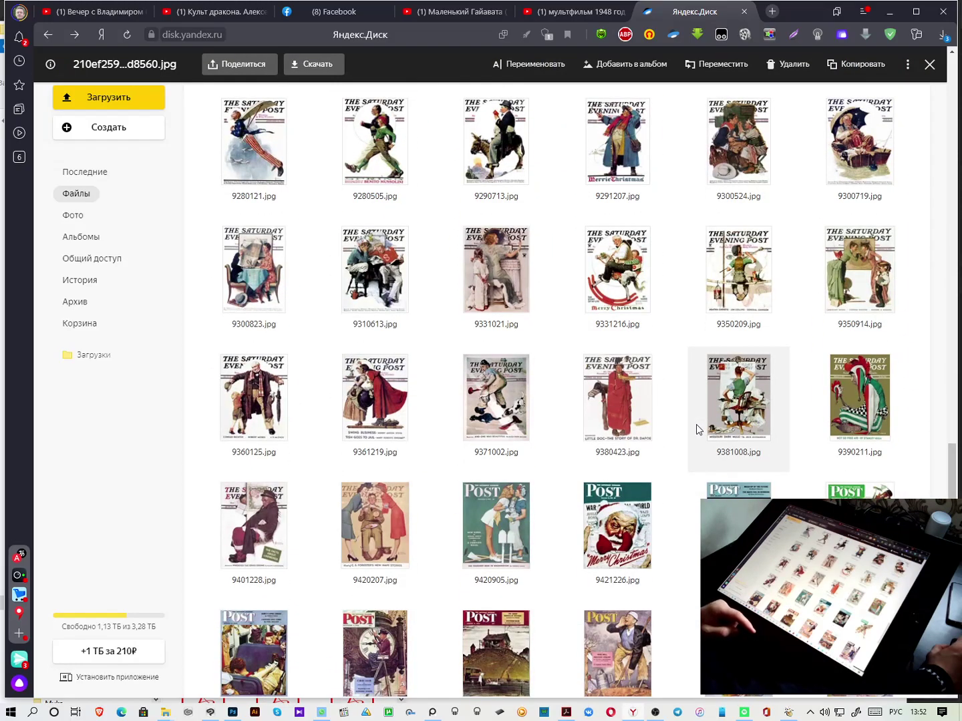
scroll(696, 424, "down", 4)
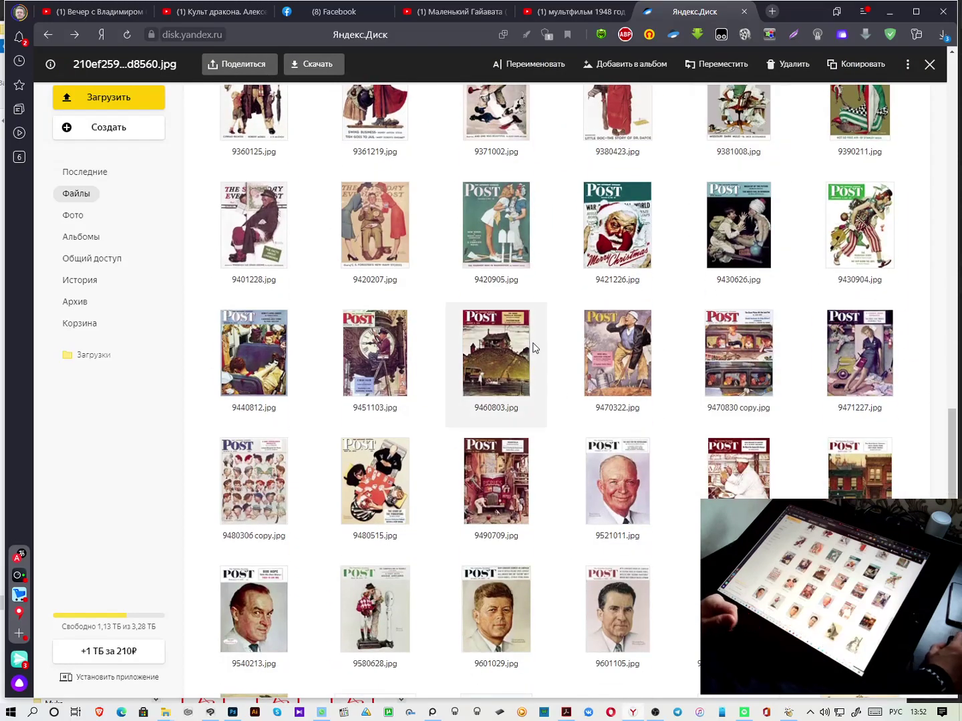
scroll(532, 344, "down", 3)
scroll(532, 347, "down", 4)
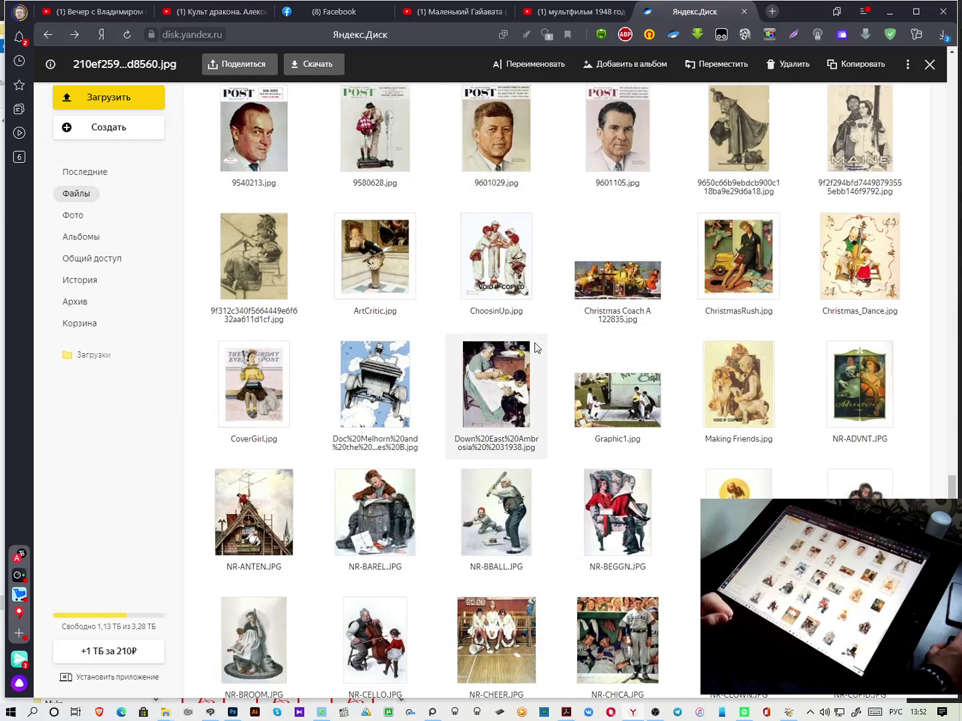
scroll(519, 386, "down", 3)
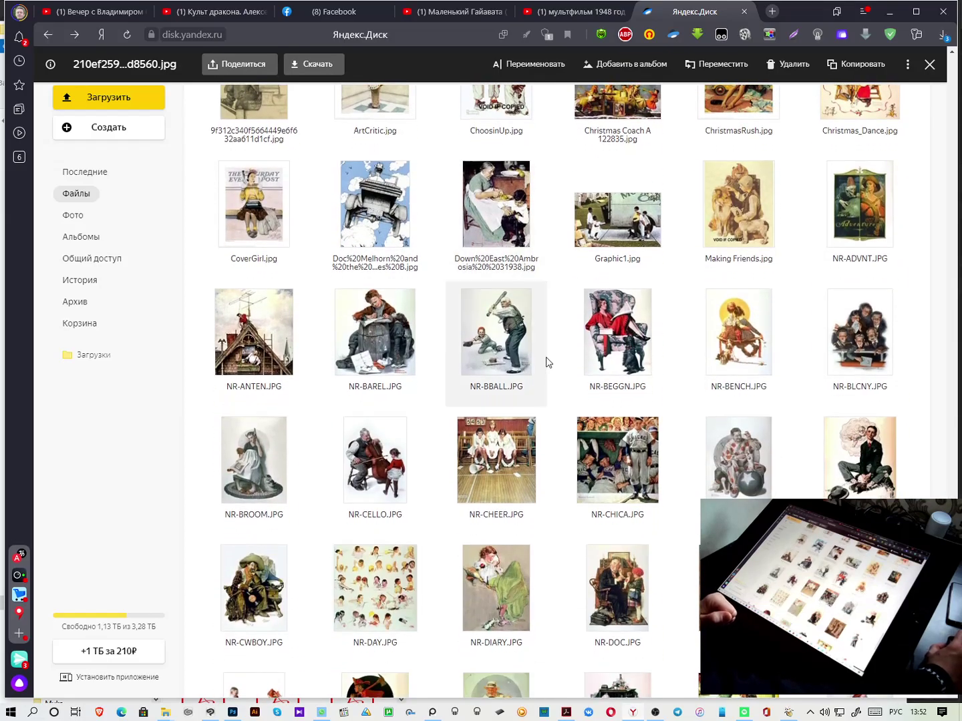
scroll(590, 344, "down", 2)
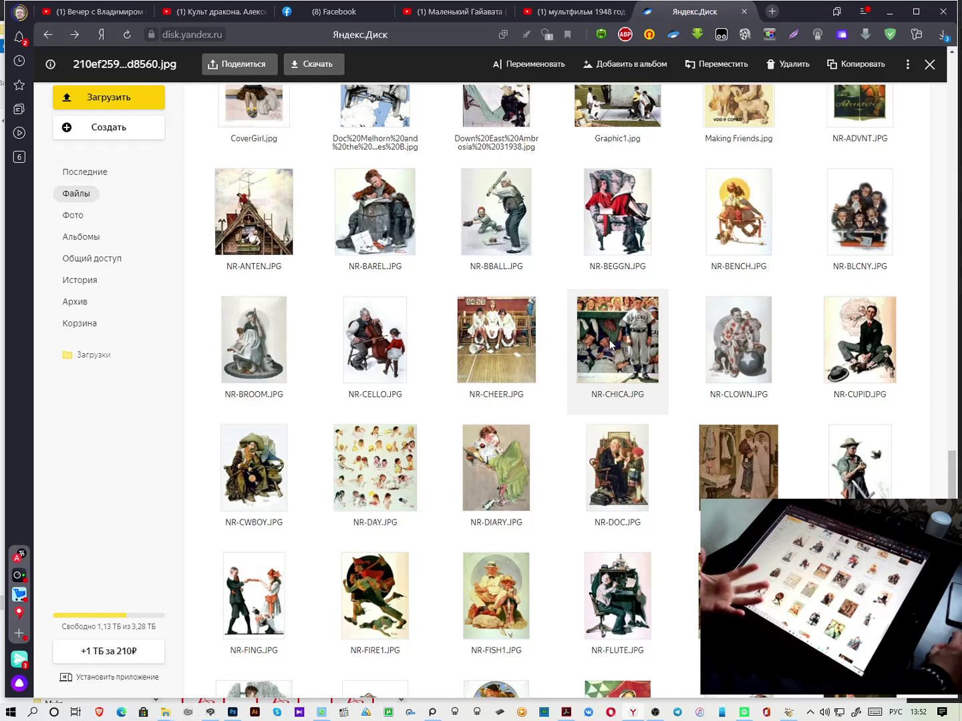
left_click(611, 346)
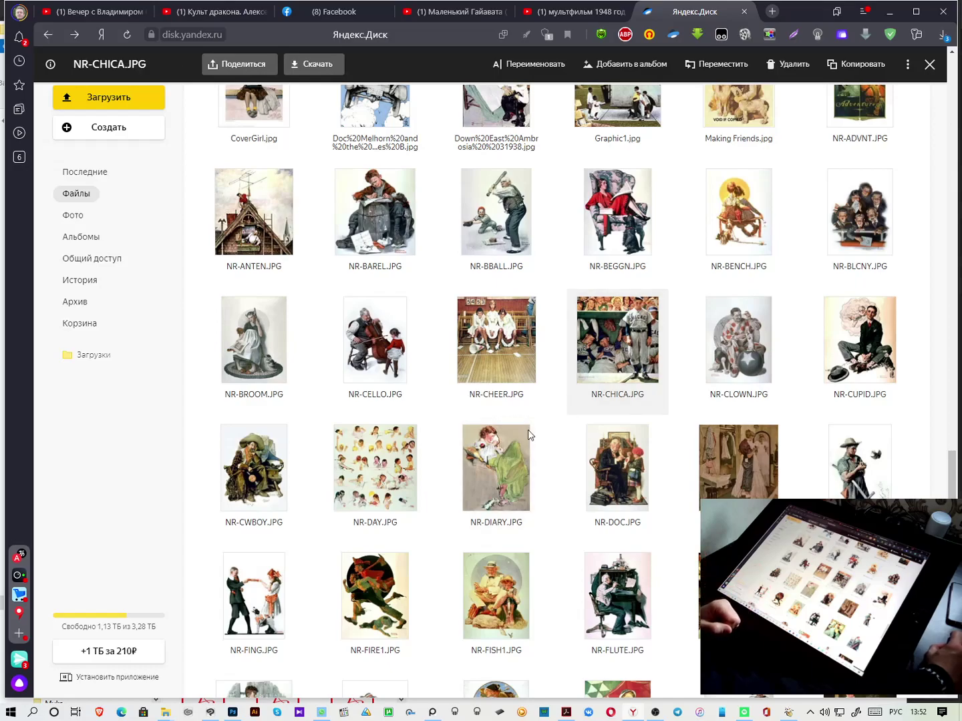
scroll(662, 375, "down", 6)
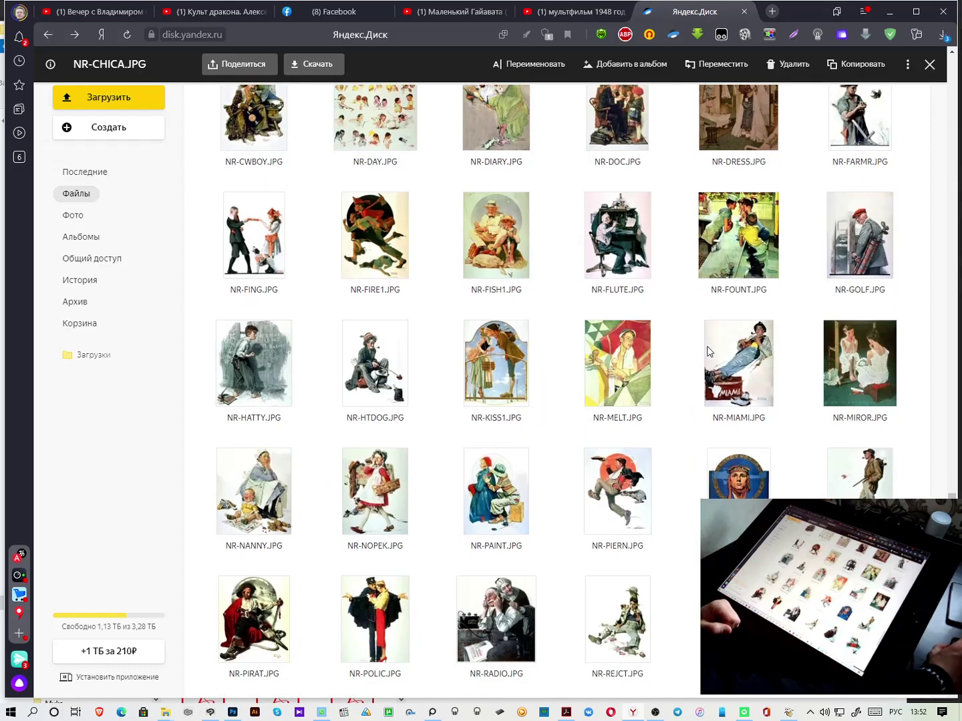
View the illustrations full size from NR-KISS1.JPG through NR-POLIC.JPG, and close the full-size view
left_click(476, 369)
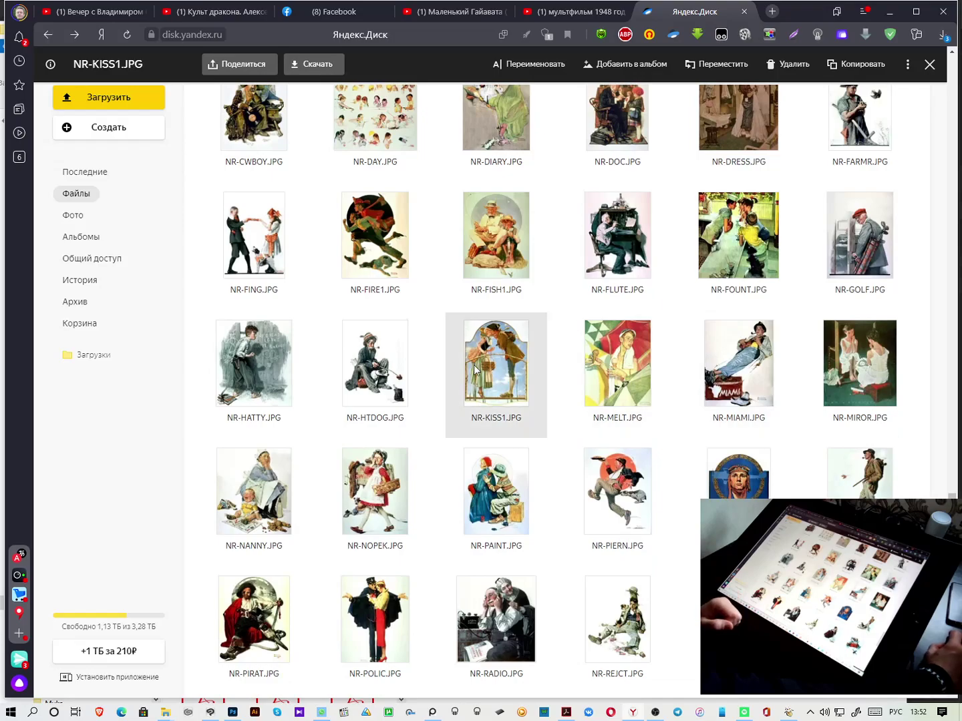
double_click(497, 368)
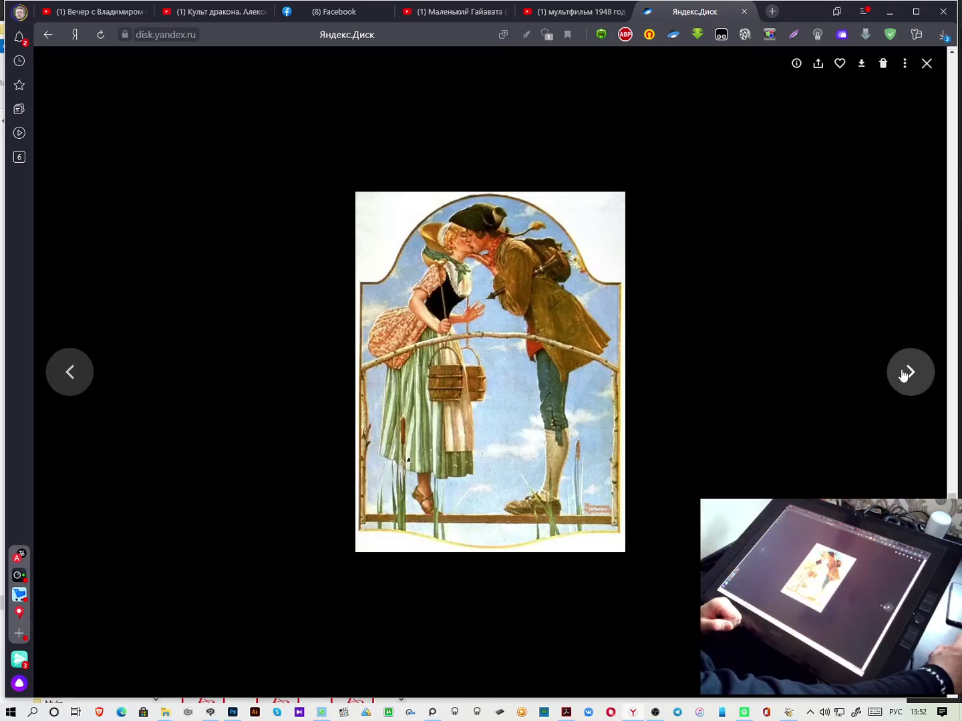
left_click(906, 373)
left_click(905, 374)
left_click(906, 374)
left_click(905, 372)
left_click(905, 372)
left_click(905, 373)
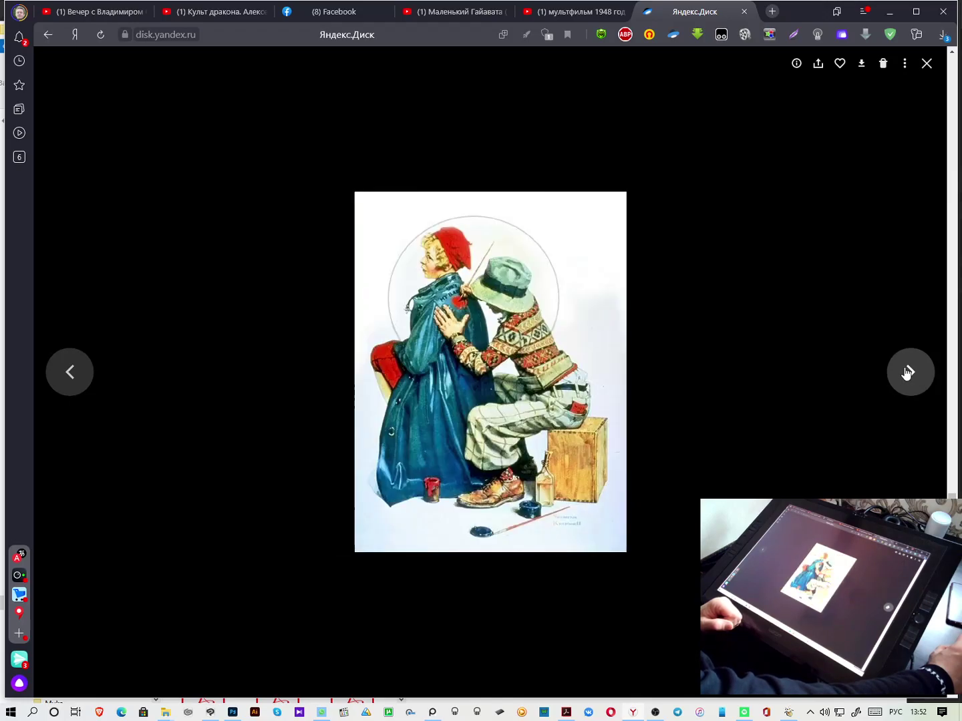
left_click(906, 374)
left_click(906, 373)
left_click(907, 373)
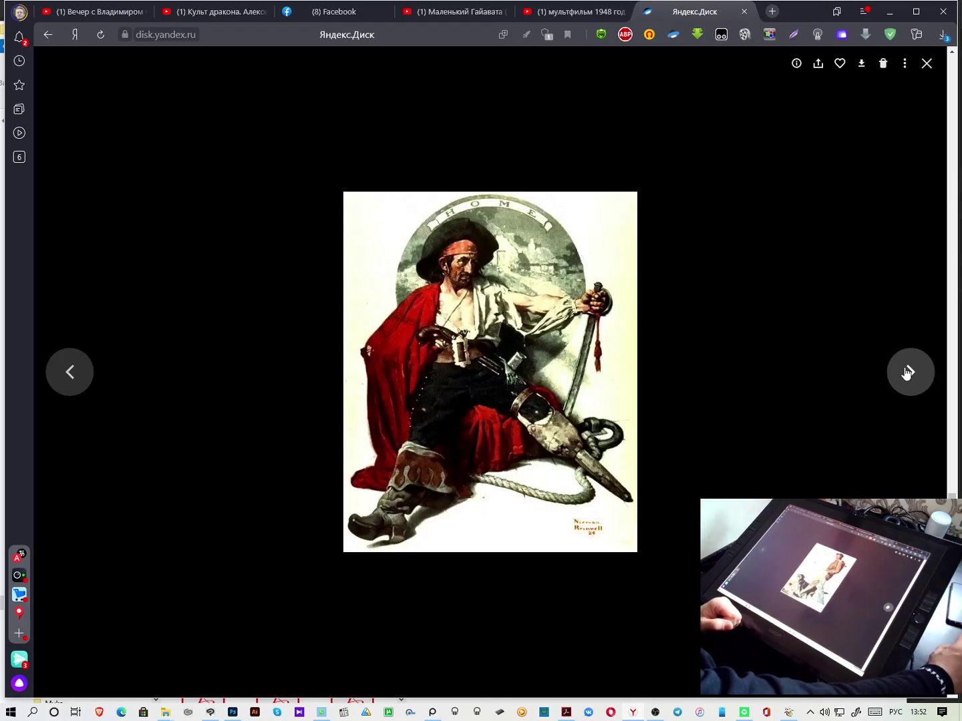
left_click(906, 374)
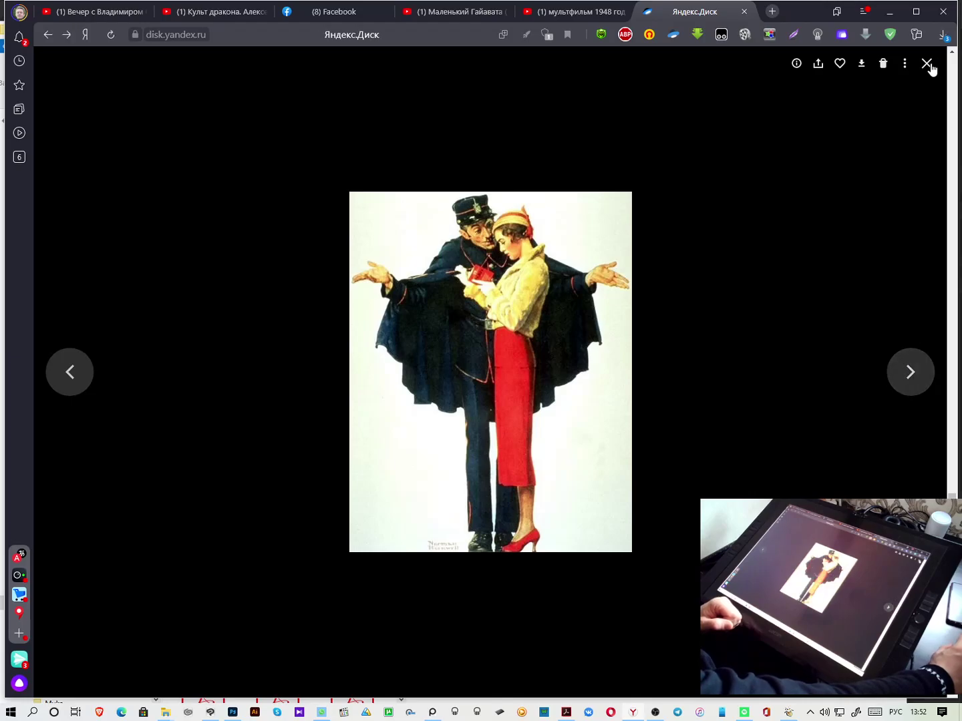
left_click(925, 63)
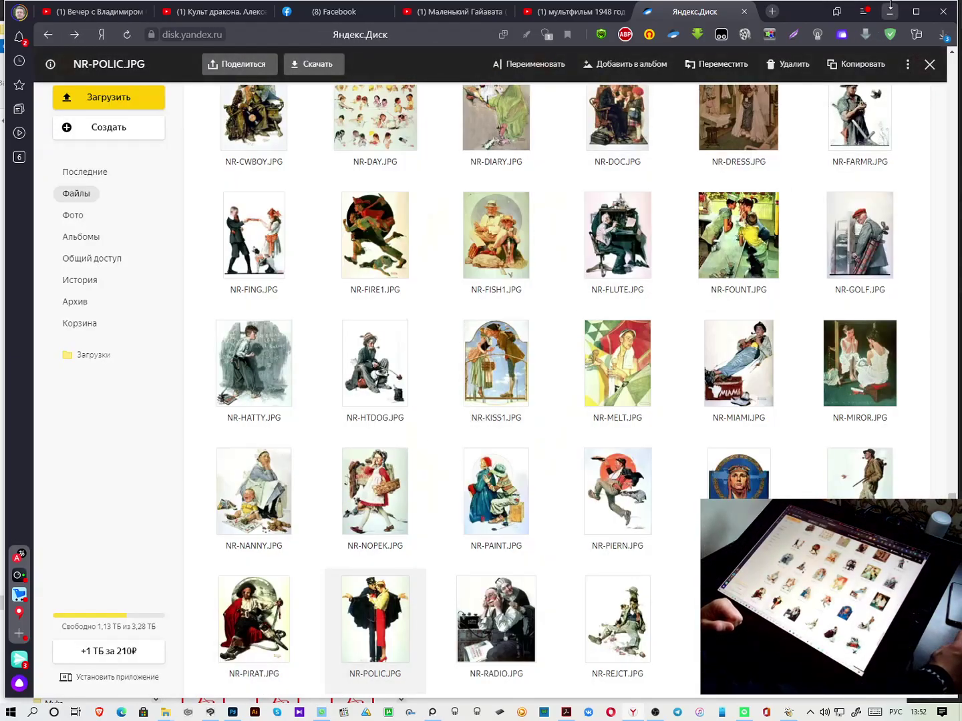
Switch to the Мигунов folder in File Explorer, preview several of his book and ink drawings, and return to the Photoshop sketch
key("alt+Tab")
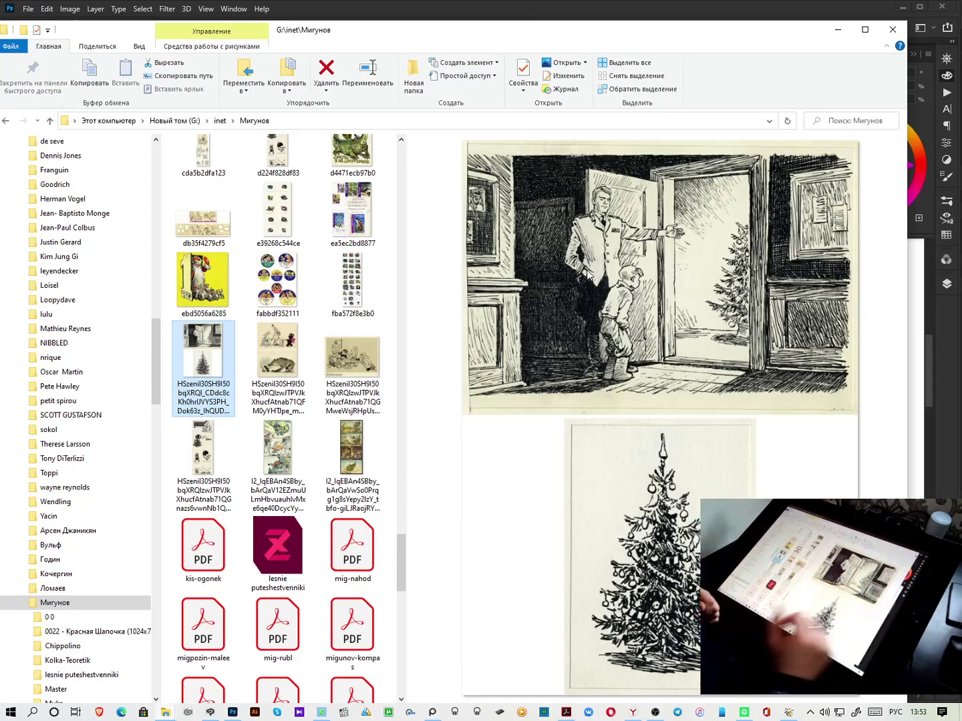
scroll(304, 292, "up", 8)
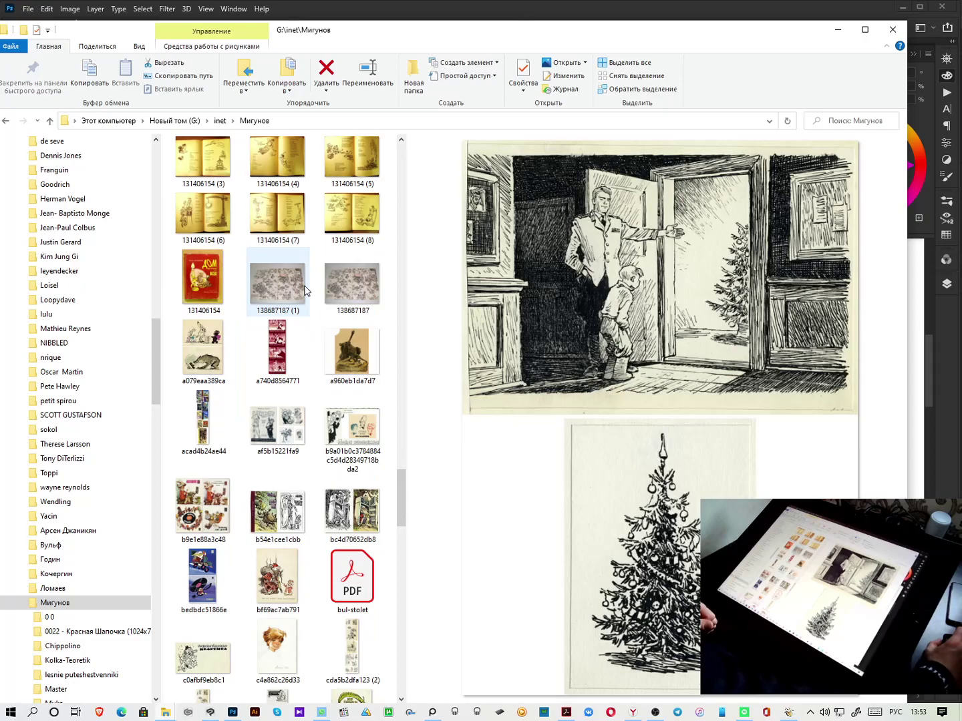
left_click(329, 291)
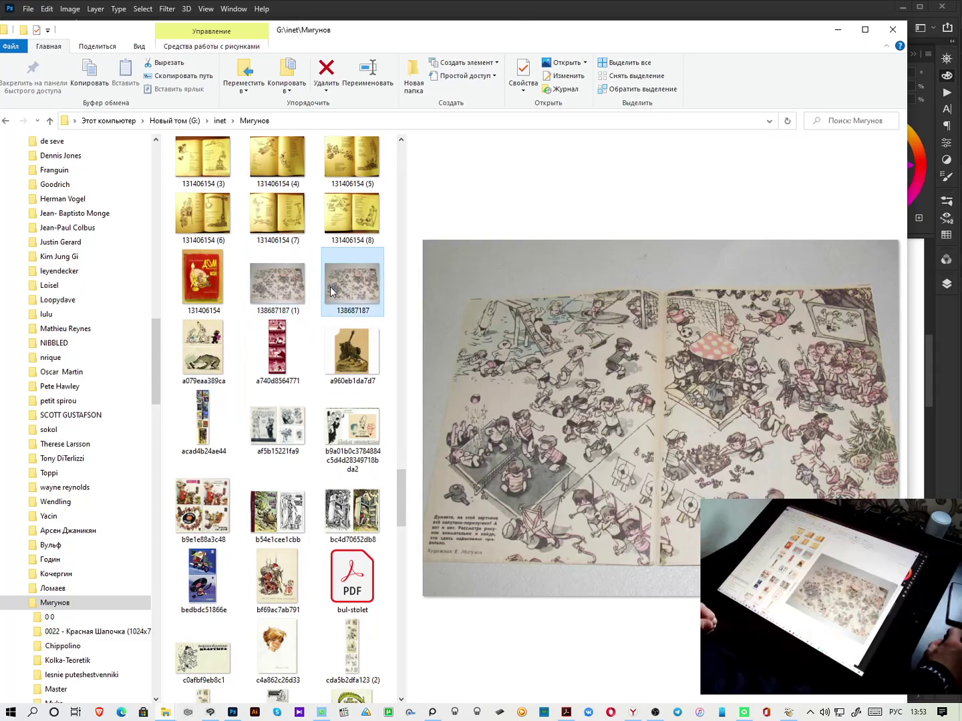
left_click(340, 244)
scroll(330, 221, "up", 5)
left_click(332, 218)
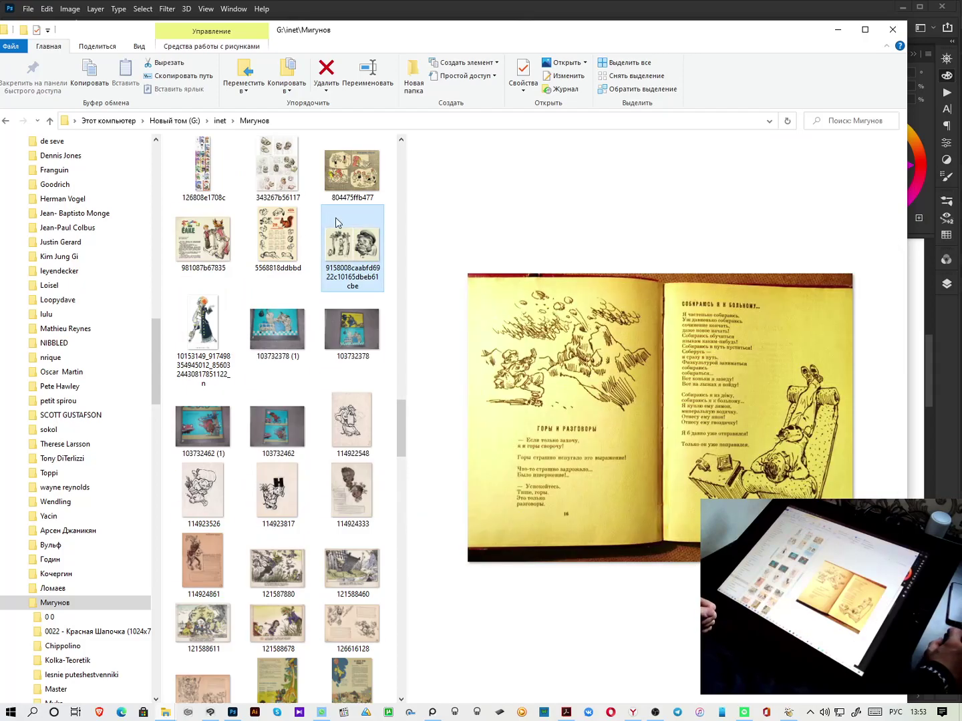
left_click(294, 239)
left_click(345, 256)
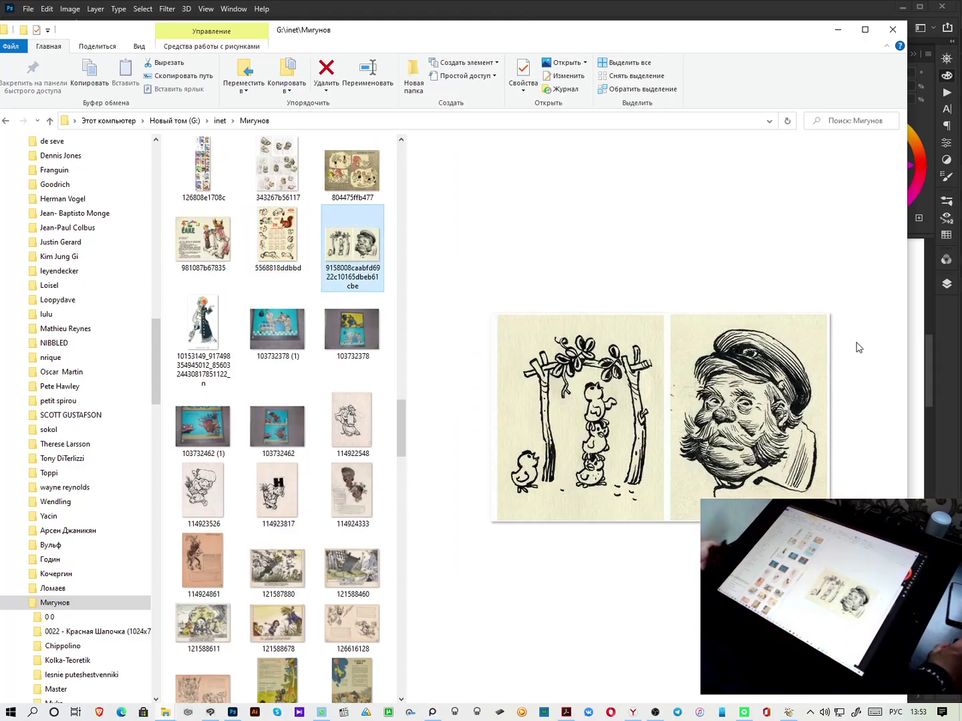
left_click(837, 29)
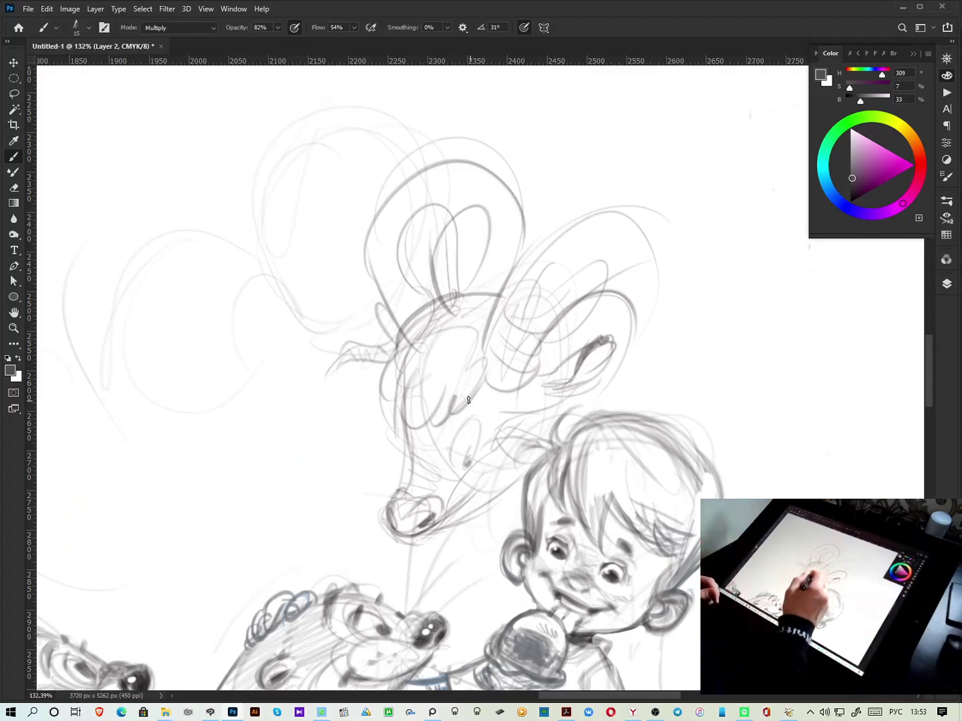
Try to define the horned animal's eyes and brow with short dark brush strokes above the boy's head
left_click_drag(482, 405, 460, 428)
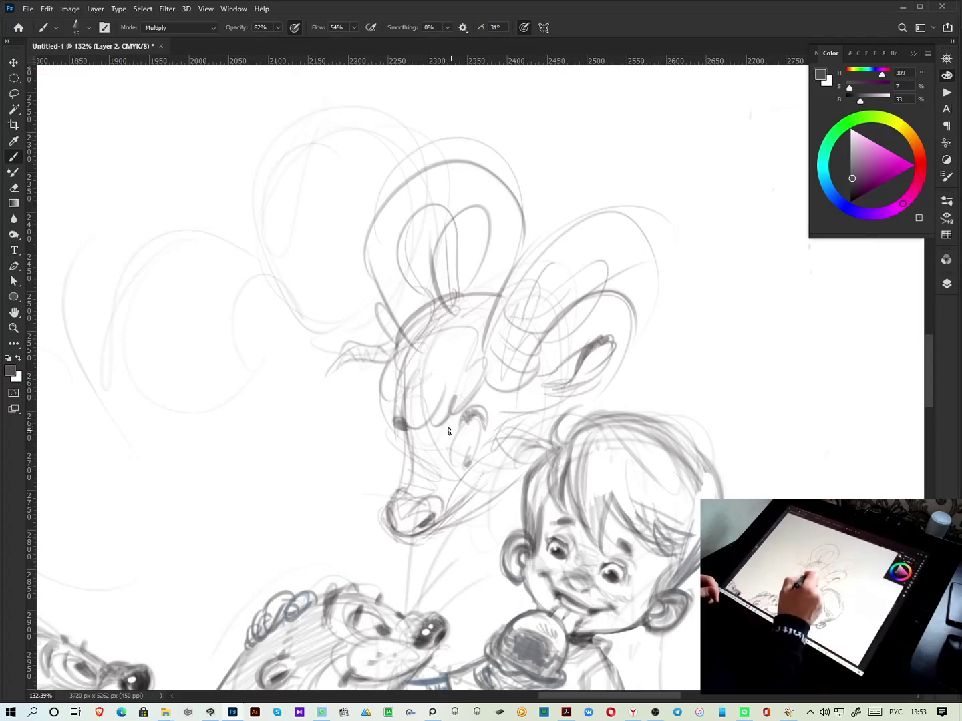
left_click_drag(451, 462, 465, 469)
mouse_move(401, 434)
left_mouse_down()
mouse_move(412, 464)
mouse_move(485, 484)
left_mouse_up()
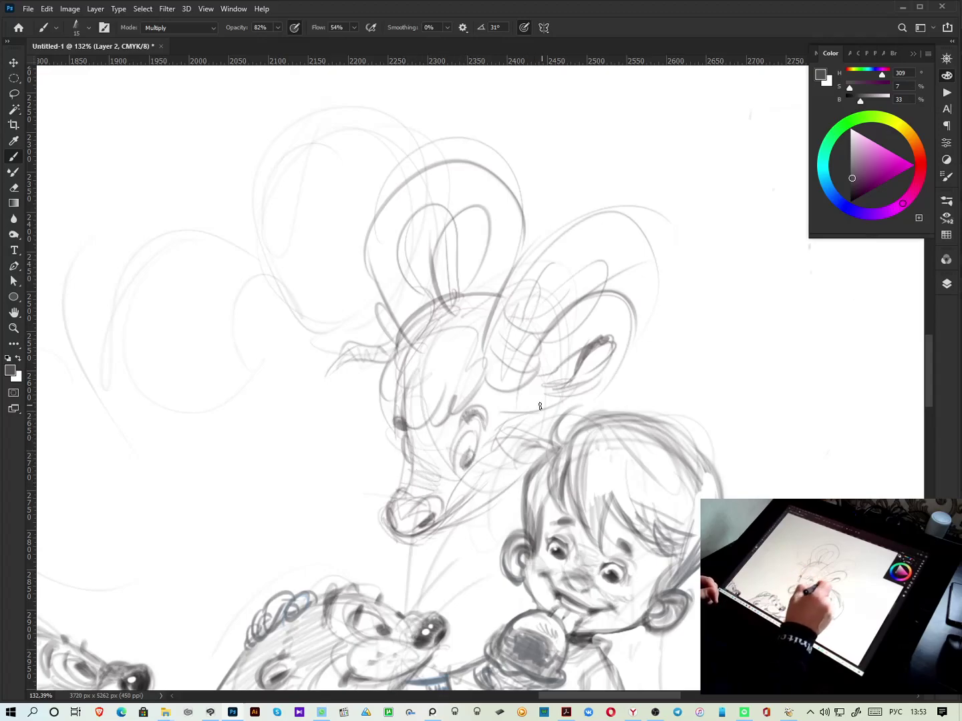
Try to strengthen the horned animal's ears and large curled horns with darker outlines and a few hatching strokes
left_click_drag(599, 339, 557, 392)
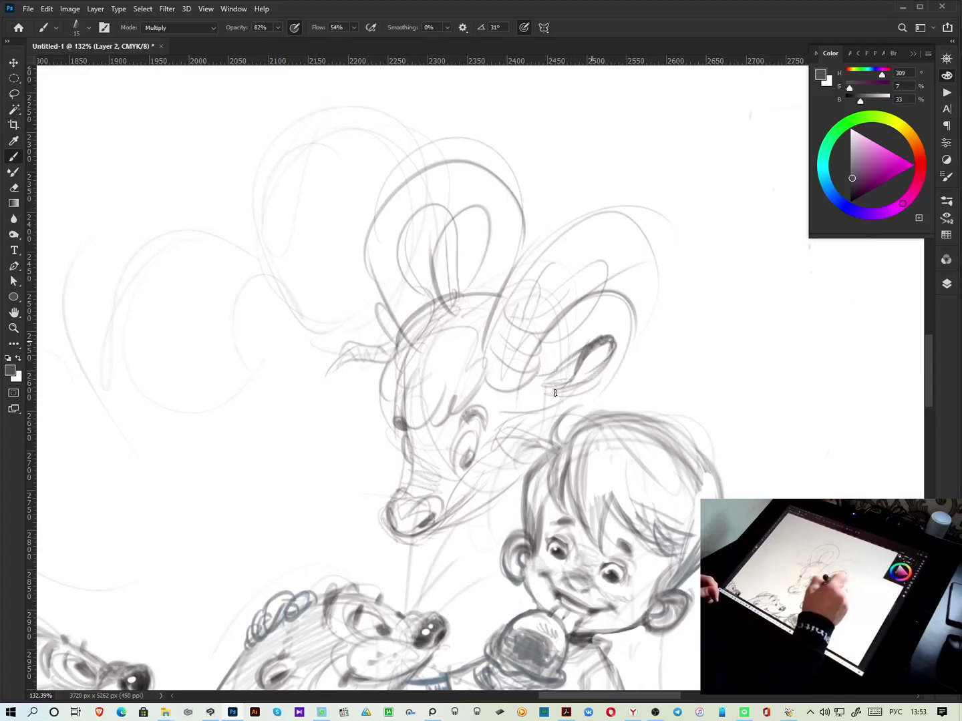
left_click_drag(552, 319, 610, 334)
mouse_move(514, 271)
left_mouse_down()
mouse_move(653, 356)
mouse_move(531, 404)
mouse_move(611, 398)
mouse_move(530, 404)
left_mouse_up()
mouse_move(661, 316)
left_mouse_down()
mouse_move(600, 381)
mouse_move(615, 398)
left_mouse_up()
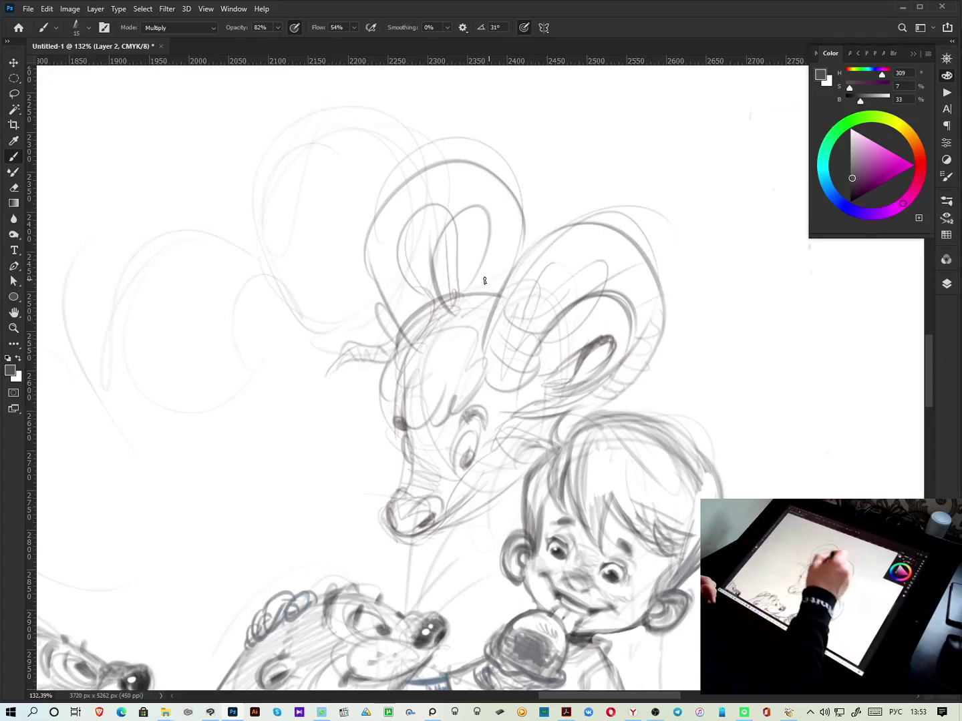
mouse_move(423, 268)
left_mouse_down()
mouse_move(480, 228)
mouse_move(429, 275)
left_mouse_up()
left_click_drag(392, 348, 377, 346)
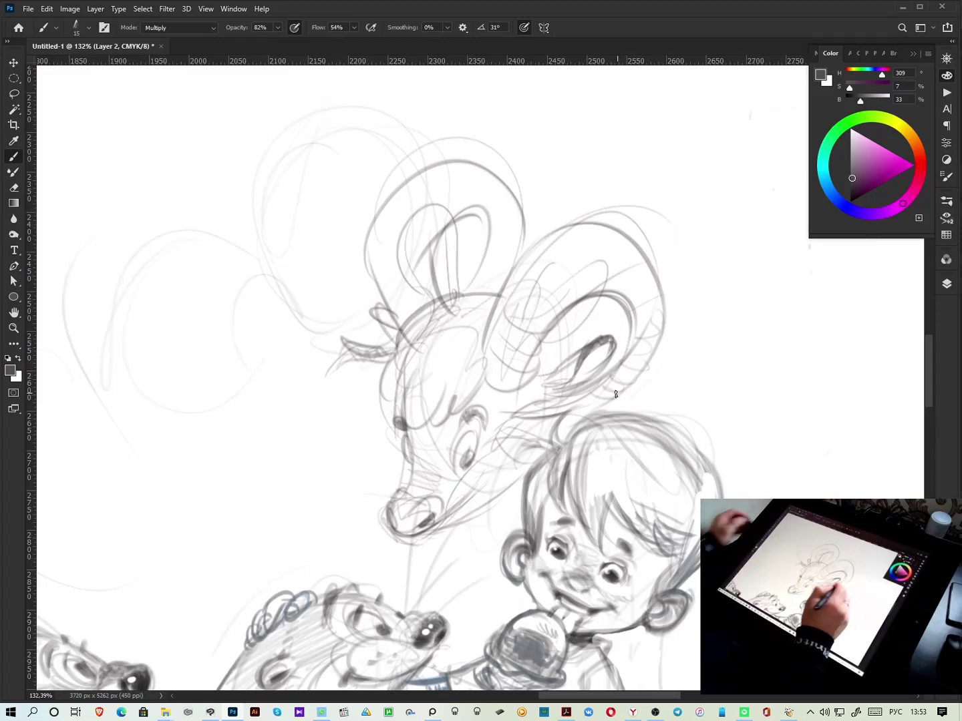
Lasso the horned animal's head above the boy, delete it from Layer 2, and clear the selection
key("l")
mouse_move(628, 400)
left_mouse_down()
mouse_move(602, 412)
mouse_move(558, 410)
mouse_move(515, 448)
mouse_move(519, 480)
mouse_move(449, 544)
mouse_move(326, 503)
mouse_move(435, 144)
mouse_move(700, 340)
mouse_move(636, 401)
left_mouse_up()
key("Delete")
key("ctrl+d")
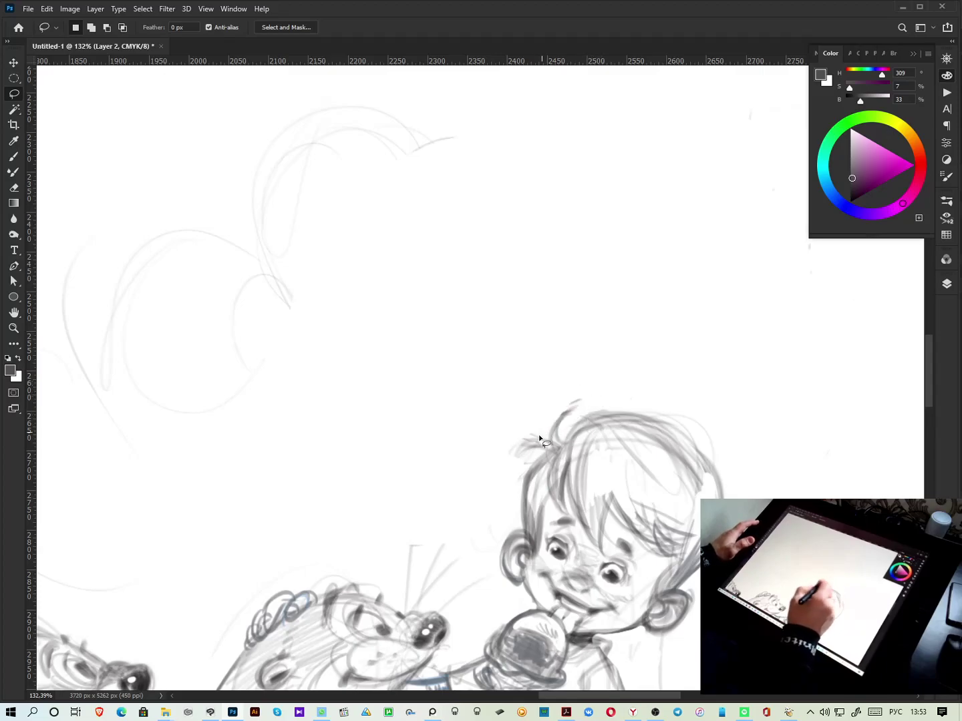
scroll(780, 399, "down", 3)
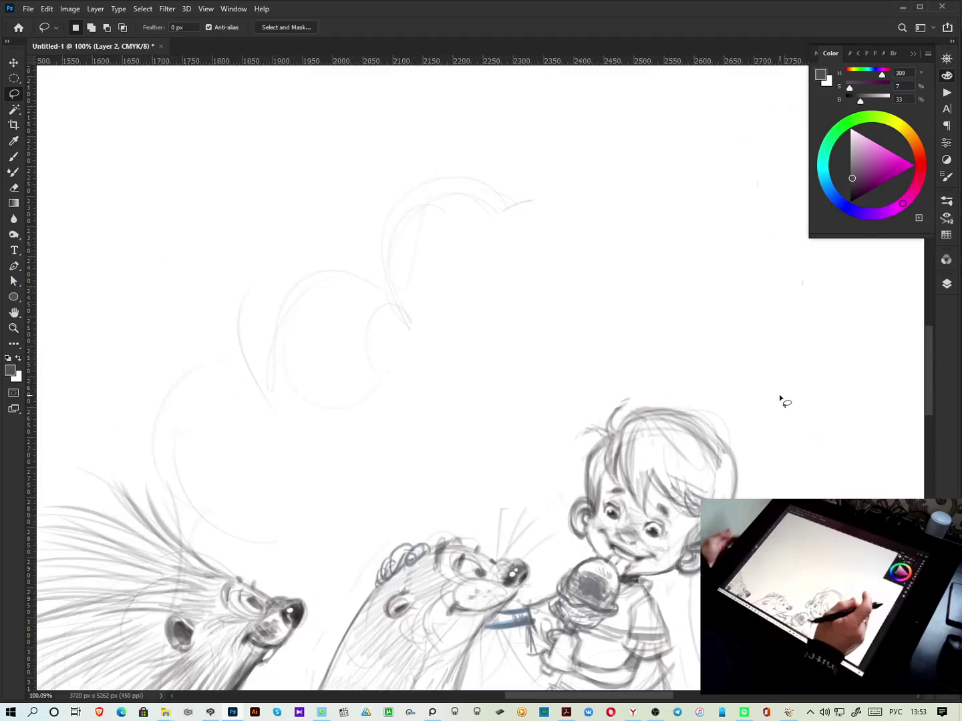
left_click_drag(771, 564, 695, 453)
mouse_move(629, 411)
left_mouse_down()
mouse_move(652, 409)
mouse_move(748, 468)
left_mouse_up()
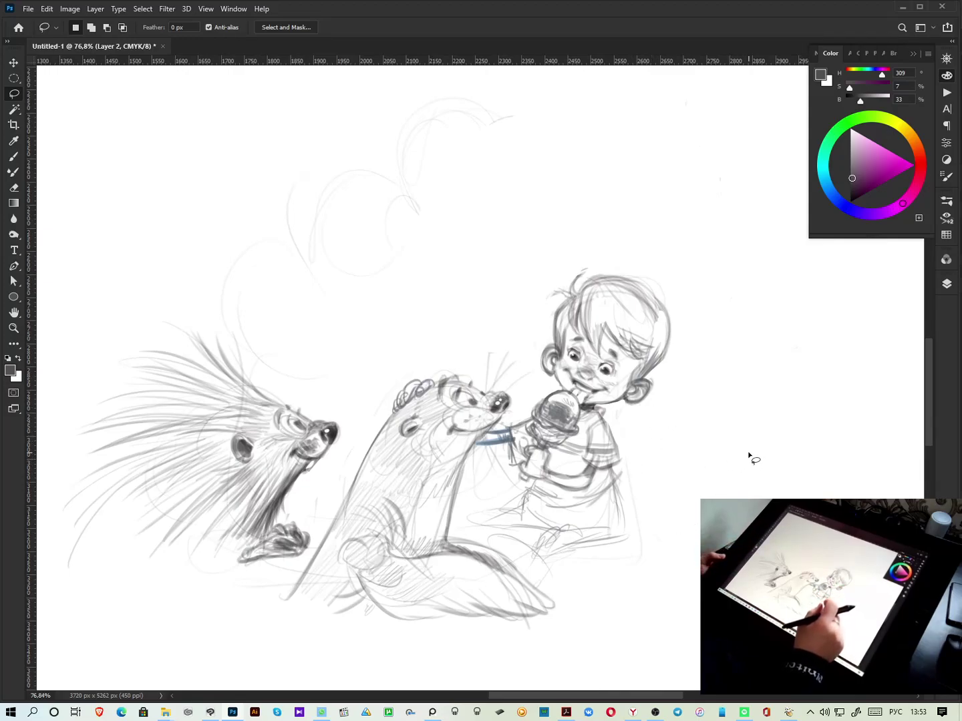
scroll(748, 458, "up", 5)
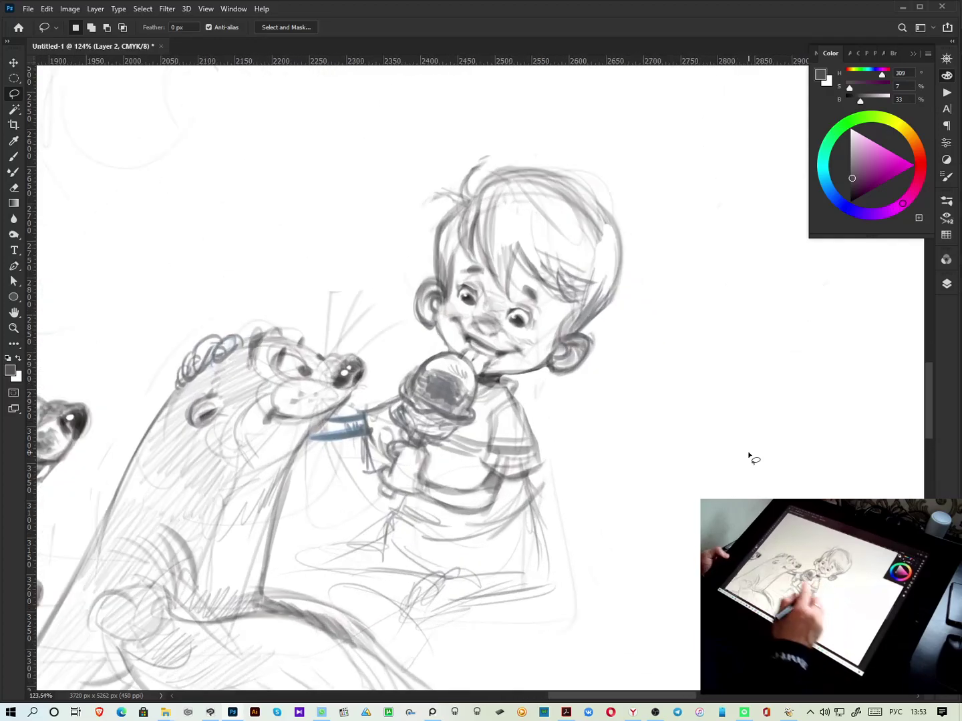
scroll(751, 457, "left", 3)
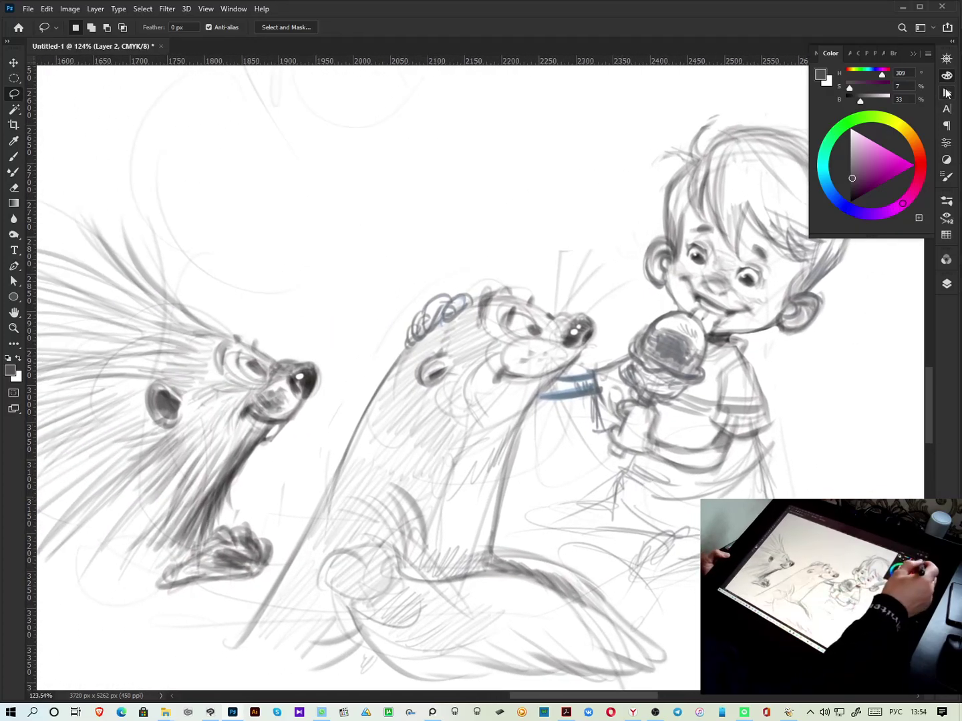